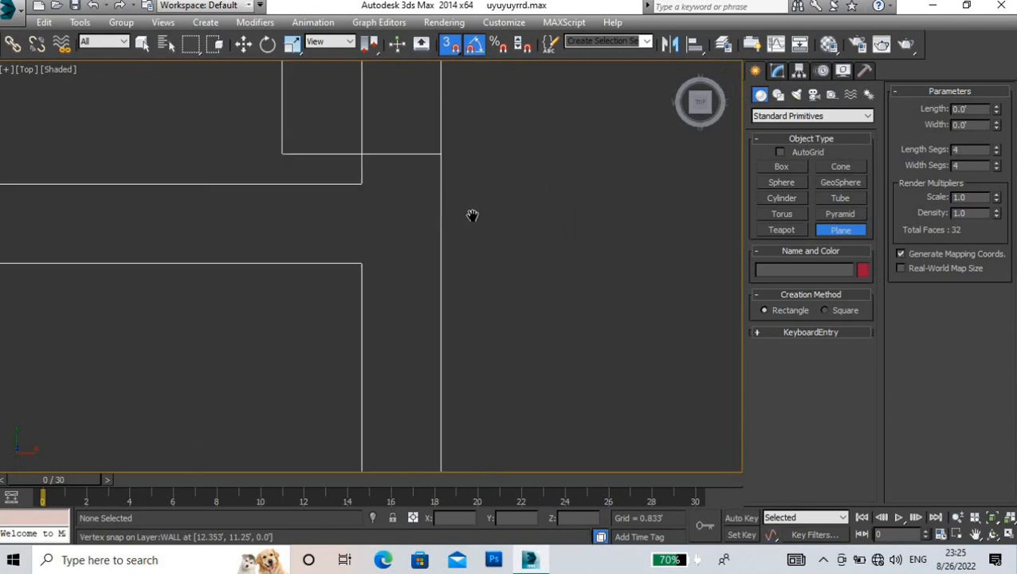
# - Draw a 0.417' square single-segment plane snapped to the room's lower-right wall corner, and convert it to Editable Poly
pyautogui.scroll(-1, 509, 220)
pyautogui.scroll(-4, 488, 211)
pyautogui.moveTo(404, 218); pyautogui.dragTo(587, 279, button='middle')
pyautogui.moveTo(400, 215); pyautogui.dragTo(400, 80, button='middle')
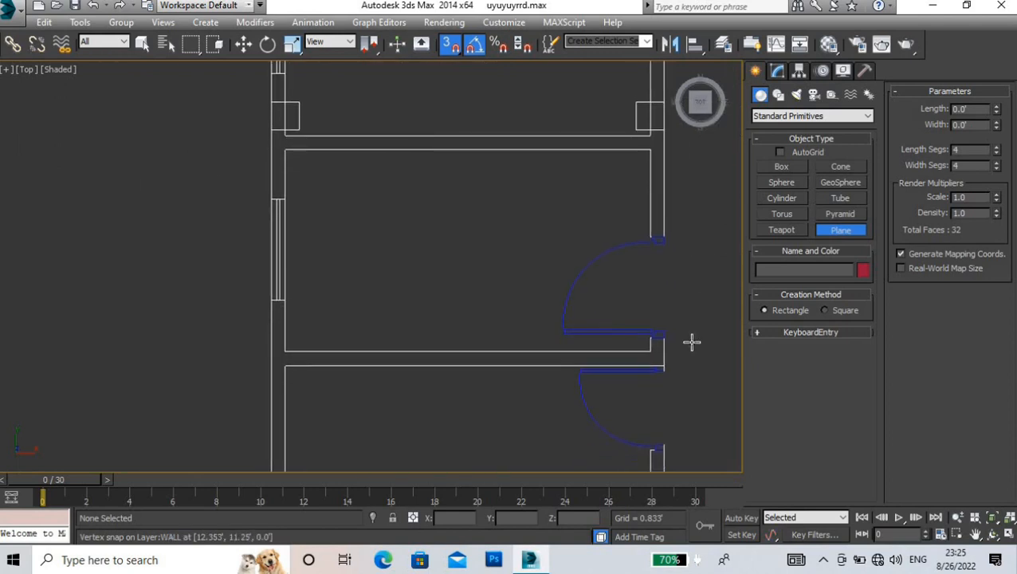
pyautogui.scroll(3, 669, 351)
pyautogui.moveTo(619, 357); pyautogui.dragTo(501, 248)
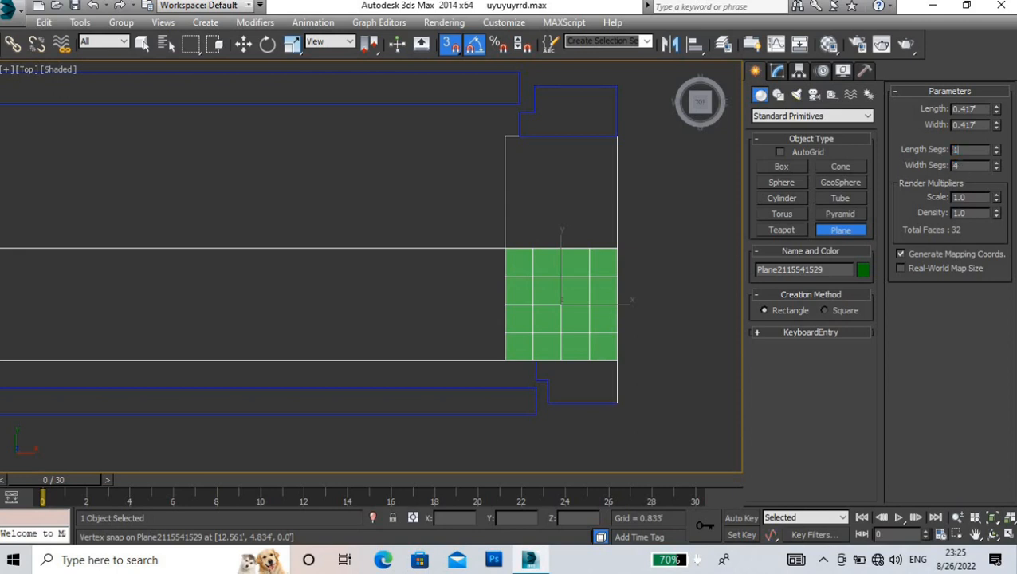
pyautogui.click(243, 44)
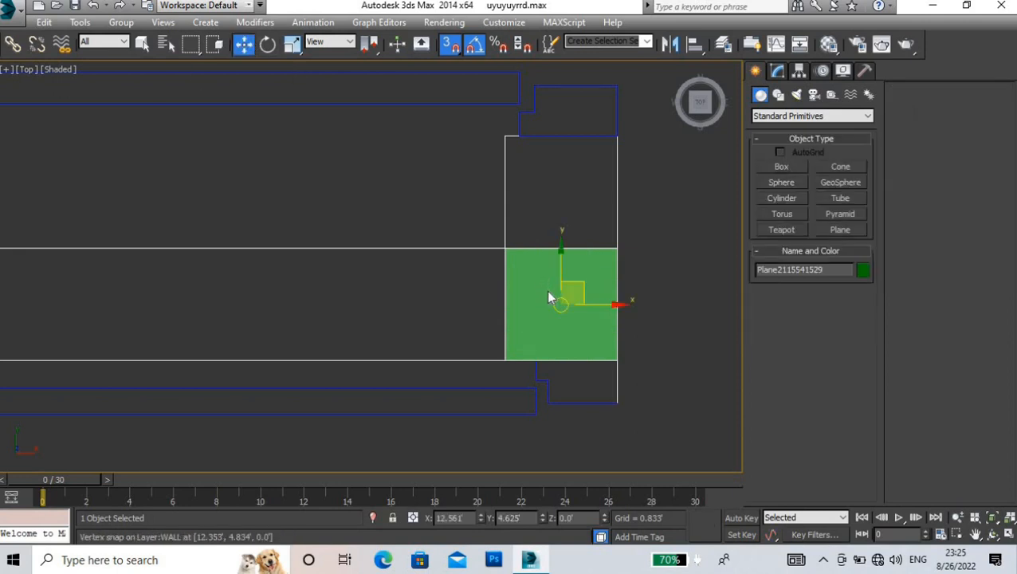
pyautogui.rightClick(546, 287)
pyautogui.click(750, 434)
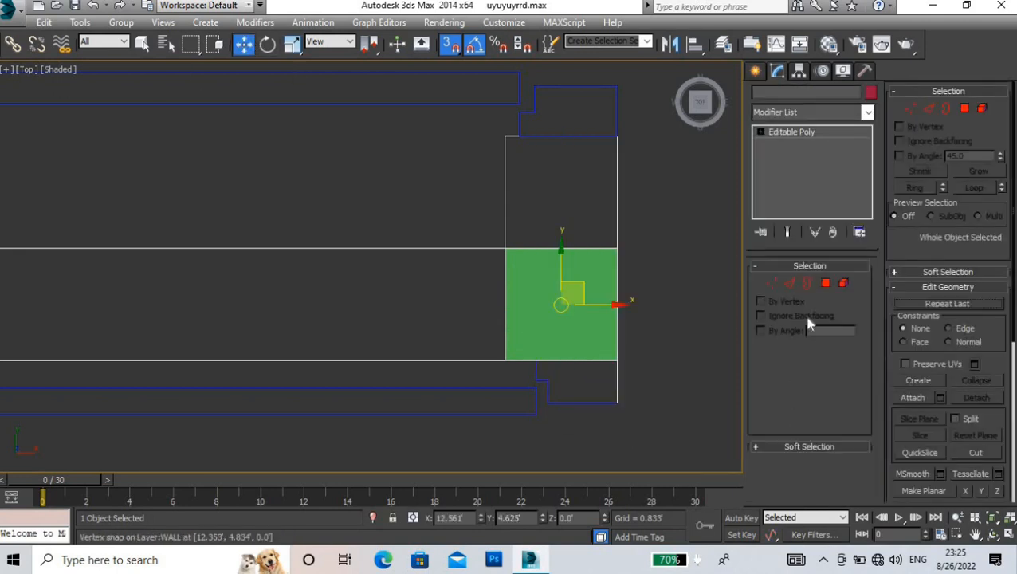
# - Extend copies of the plane's left edge along the lower wall, snapping to the left wall's inner and outer lines
pyautogui.click(790, 285)
pyautogui.click(507, 300)
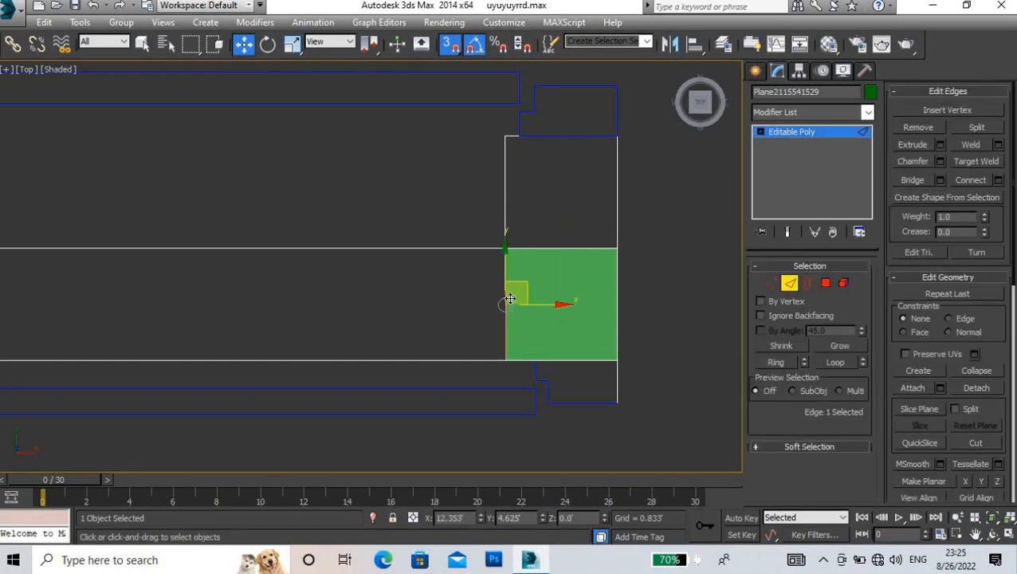
pyautogui.scroll(-3, 514, 300)
pyautogui.scroll(-3, 516, 300)
pyautogui.keyDown('shift'); pyautogui.moveTo(337, 303); pyautogui.dragTo(149, 300); pyautogui.keyUp('shift')
pyautogui.scroll(2, 151, 301)
pyautogui.moveTo(155, 302); pyautogui.dragTo(231, 323, button='middle')
pyautogui.scroll(4, 231, 322)
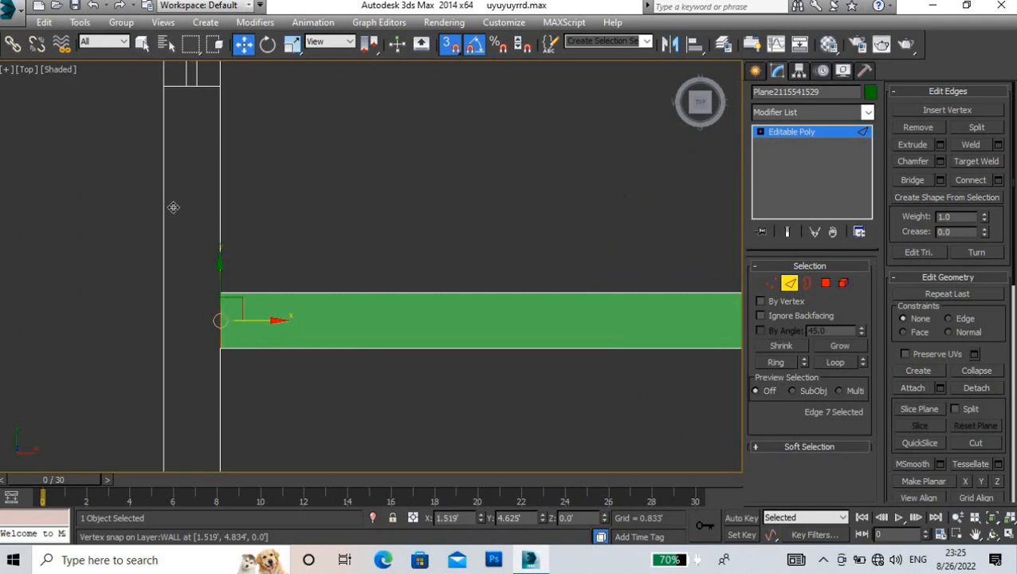
pyautogui.keyDown('shift'); pyautogui.moveTo(221, 321); pyautogui.dragTo(164, 86); pyautogui.keyUp('shift')
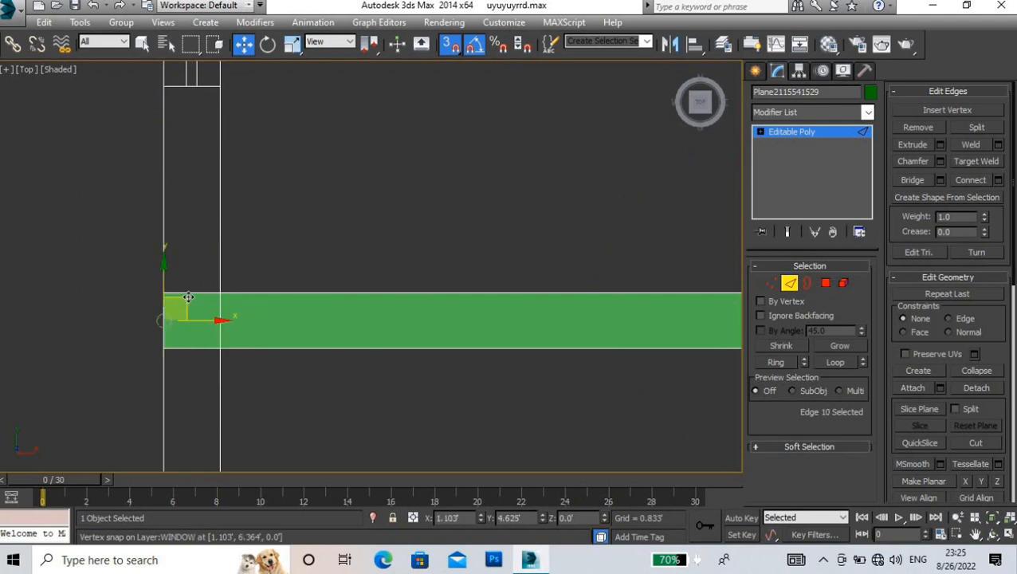
# - Extend the corner piece's top edge up the left wall, snapping divisions at both ends of the window
pyautogui.moveTo(188, 298); pyautogui.dragTo(201, 373, button='middle')
pyautogui.click(200, 371)
pyautogui.scroll(-3, 201, 372)
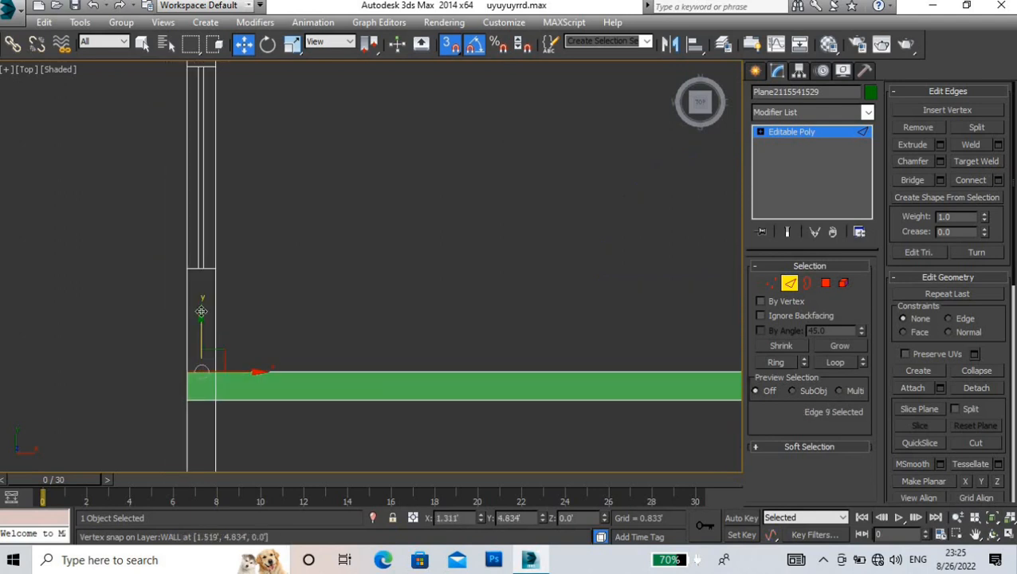
pyautogui.keyDown('shift'); pyautogui.moveTo(201, 312); pyautogui.dragTo(200, 273); pyautogui.keyUp('shift')
pyautogui.moveTo(200, 273); pyautogui.dragTo(208, 391, button='middle')
pyautogui.scroll(-2, 208, 392)
pyautogui.keyDown('shift'); pyautogui.moveTo(211, 334); pyautogui.dragTo(212, 248); pyautogui.keyUp('shift')
# - Extend the strip across the room's upper wall to the outer line of the right wall
pyautogui.moveTo(212, 248); pyautogui.dragTo(216, 382, button='middle')
pyautogui.keyDown('shift'); pyautogui.moveTo(214, 330); pyautogui.dragTo(491, 278); pyautogui.keyUp('shift')
pyautogui.scroll(1, 210, 300)
pyautogui.scroll(-3, 215, 299)
pyautogui.scroll(4, 485, 313)
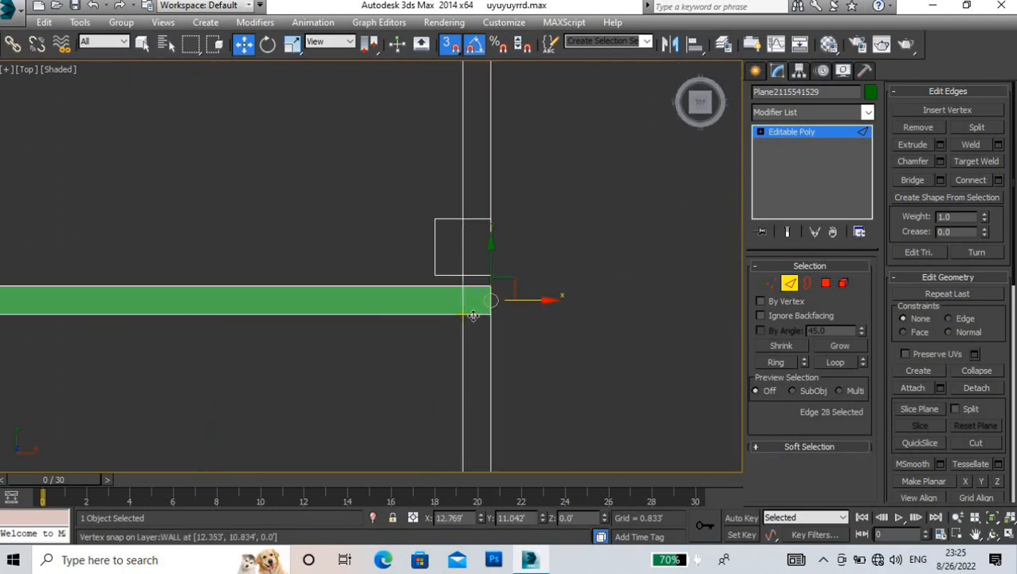
# - Extend the upper corner's bottom edge down the right wall past the door divisions to meet the lower wall
pyautogui.click(474, 315)
pyautogui.scroll(-3, 475, 281)
pyautogui.keyDown('shift'); pyautogui.moveTo(476, 351); pyautogui.dragTo(473, 383); pyautogui.keyUp('shift')
pyautogui.moveTo(474, 383); pyautogui.dragTo(468, 236, button='middle')
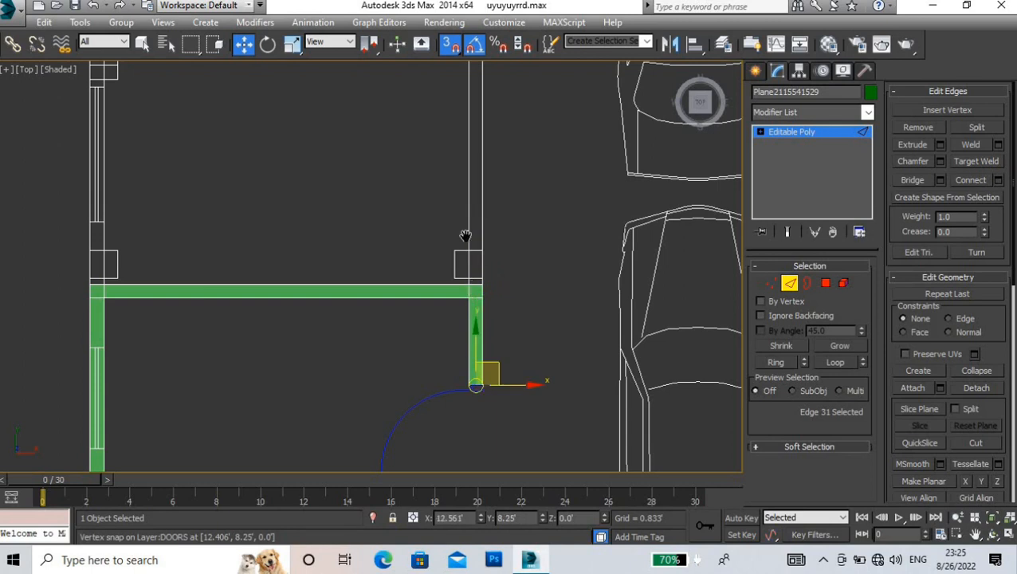
pyautogui.keyDown('shift'); pyautogui.moveTo(468, 224); pyautogui.dragTo(470, 344); pyautogui.keyUp('shift')
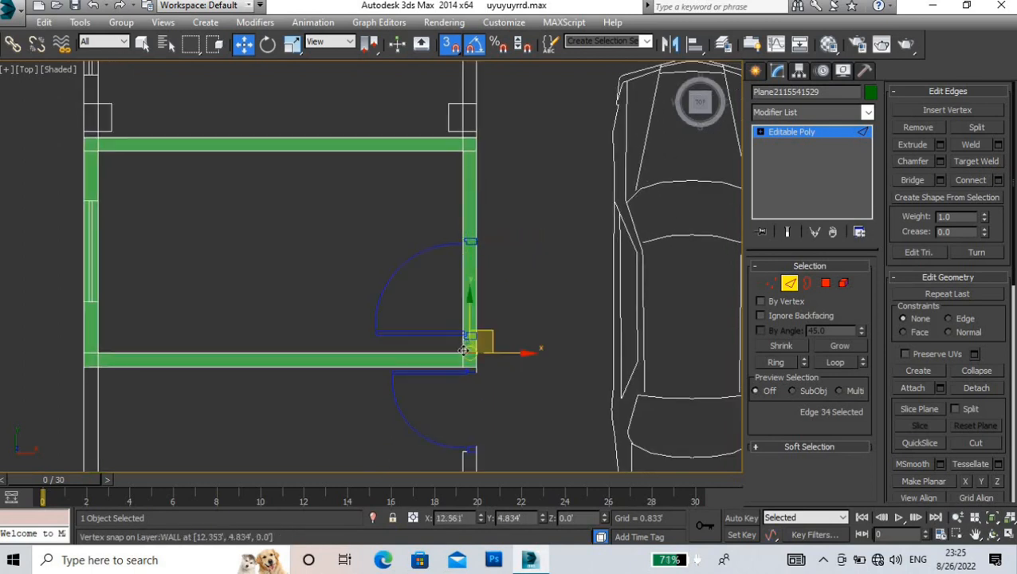
# - Select all the wall outline's polygons in a perspective view and extrude them 3'
pyautogui.press('p')
pyautogui.keyDown('alt'); pyautogui.moveTo(431, 325); pyautogui.dragTo(853, 249, button='middle'); pyautogui.keyUp('alt')
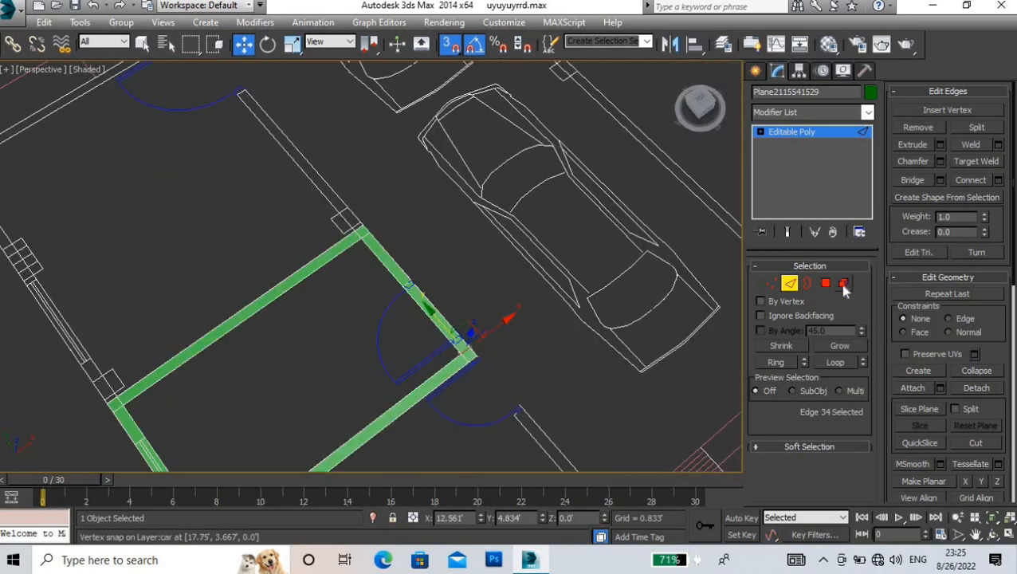
pyautogui.click(843, 285)
pyautogui.moveTo(405, 271); pyautogui.dragTo(434, 198, button='middle')
pyautogui.click(415, 241)
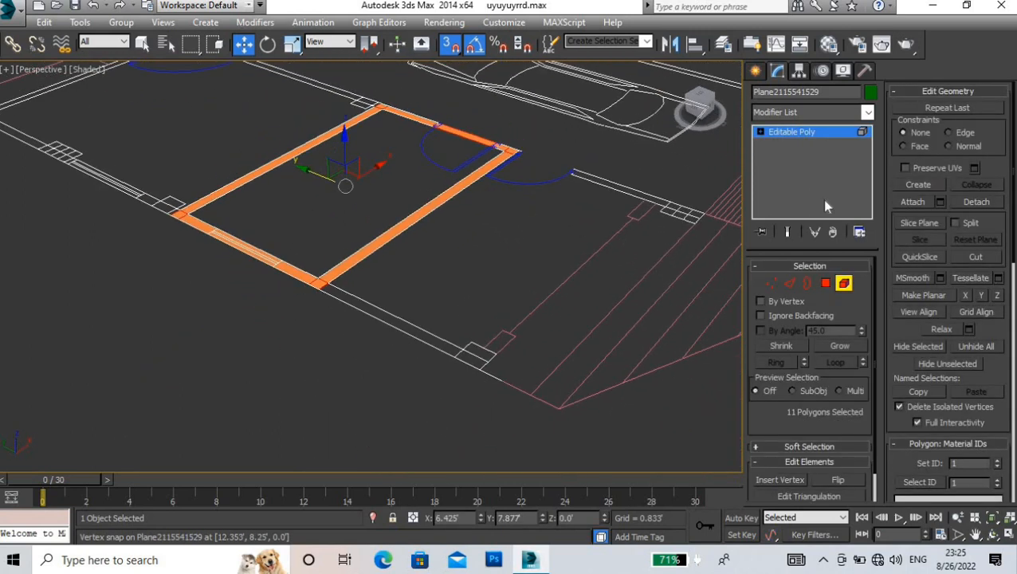
pyautogui.click(825, 283)
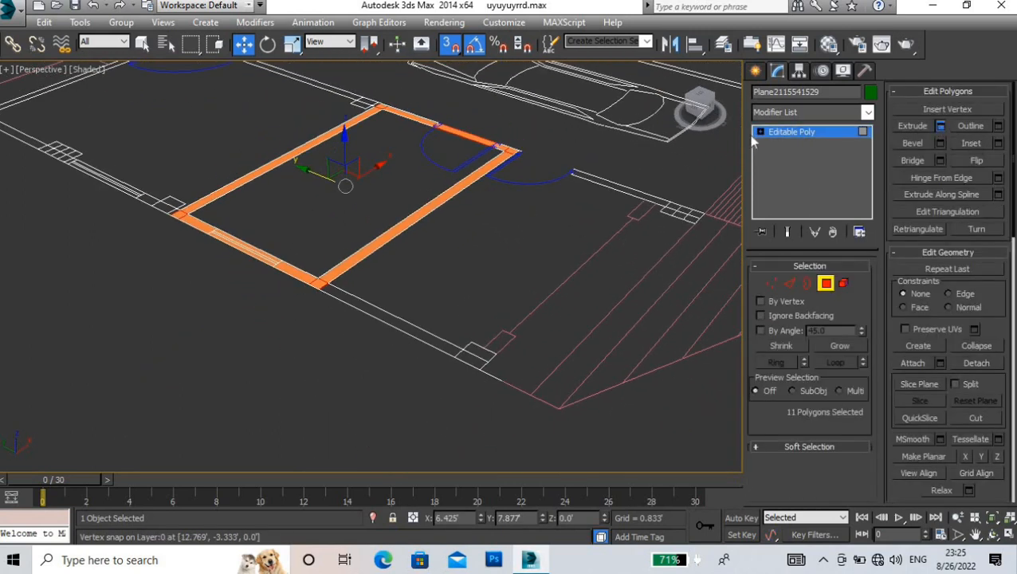
pyautogui.hotkey('shift', 'e')
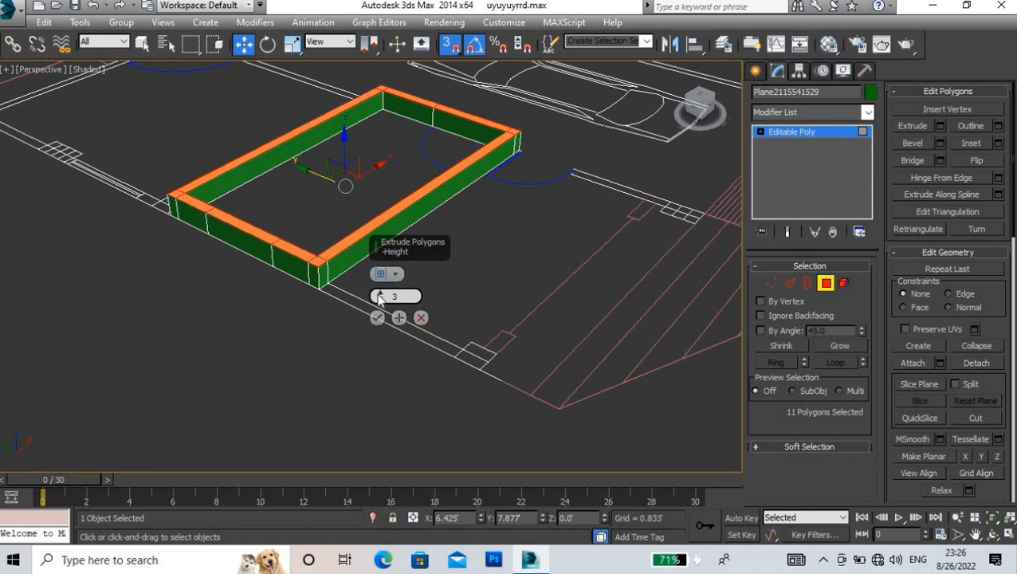
pyautogui.press('Return')
pyautogui.click(377, 317)
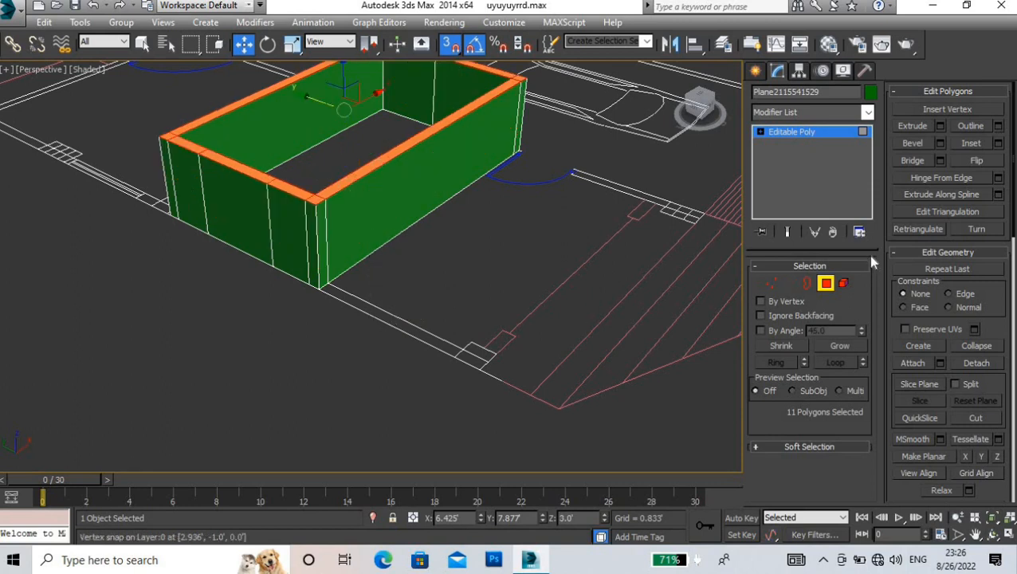
# - Extrude the selected top polygons of the walls by another 5'
pyautogui.click(940, 127)
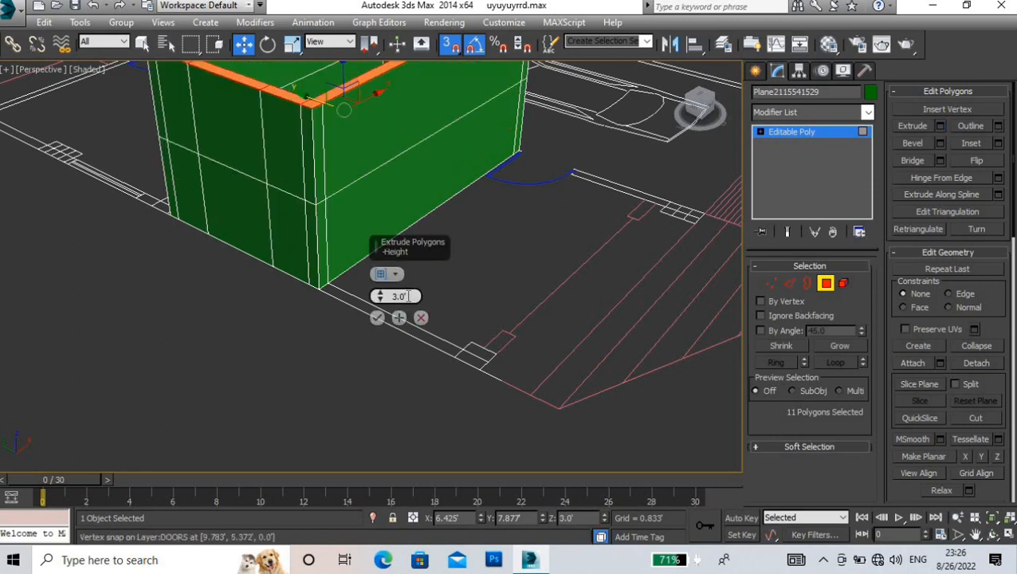
pyautogui.press('Return')
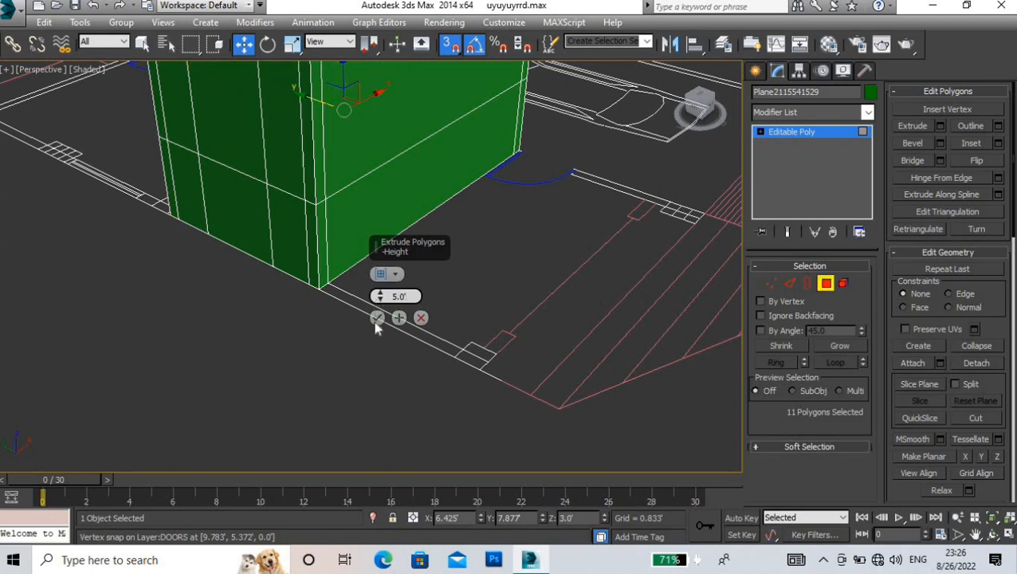
pyautogui.click(377, 318)
# - Extrude the selected top polygons of the walls by a further 2'
pyautogui.click(941, 126)
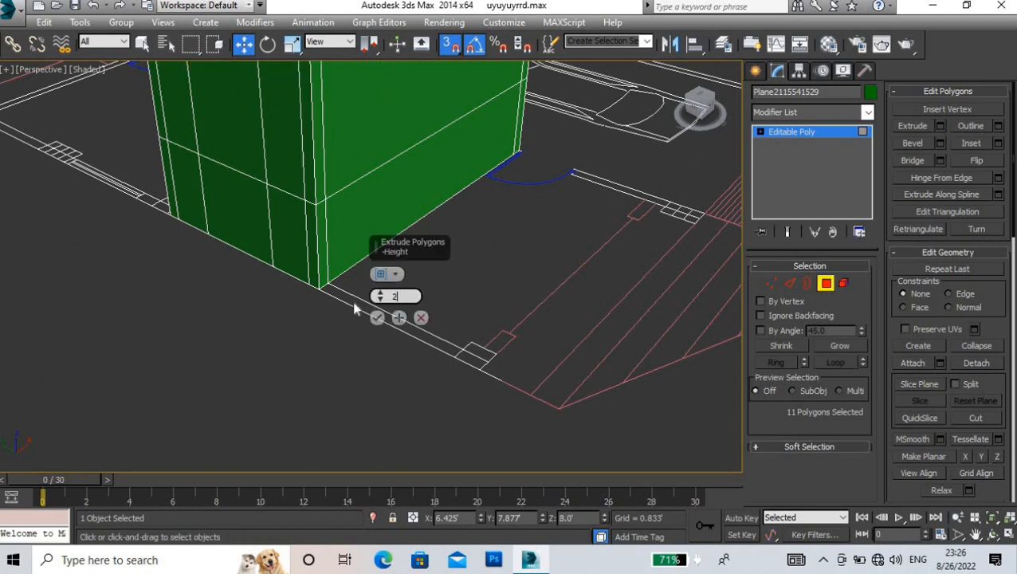
pyautogui.write('2')
pyautogui.press('Return')
pyautogui.click(378, 319)
# - Leave polygon editing, turn off 3D snapping, and scale the whole wall object along Z to about 80%
pyautogui.scroll(-5, 378, 319)
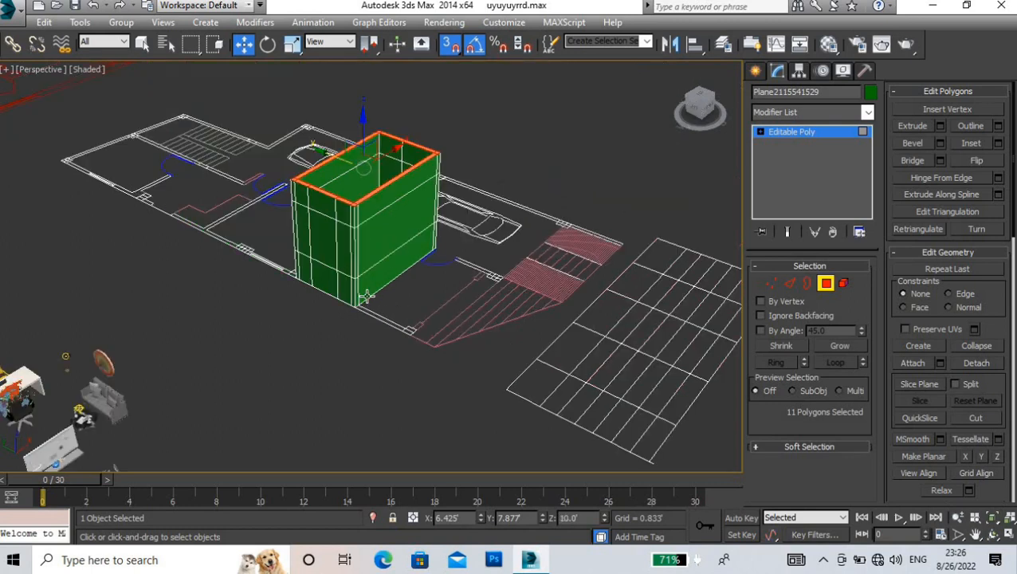
pyautogui.moveTo(367, 246); pyautogui.dragTo(743, 95, button='middle')
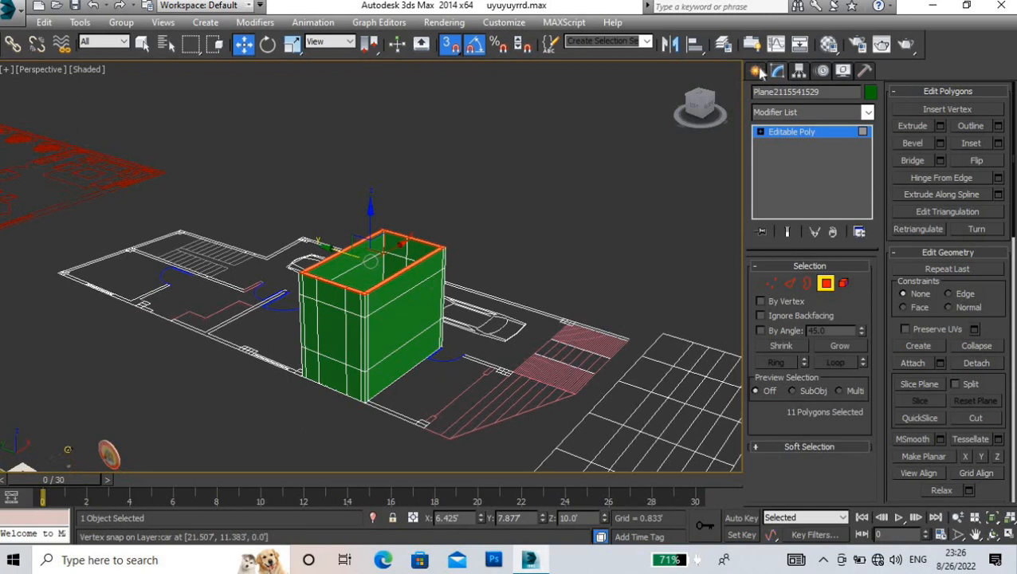
pyautogui.click(755, 70)
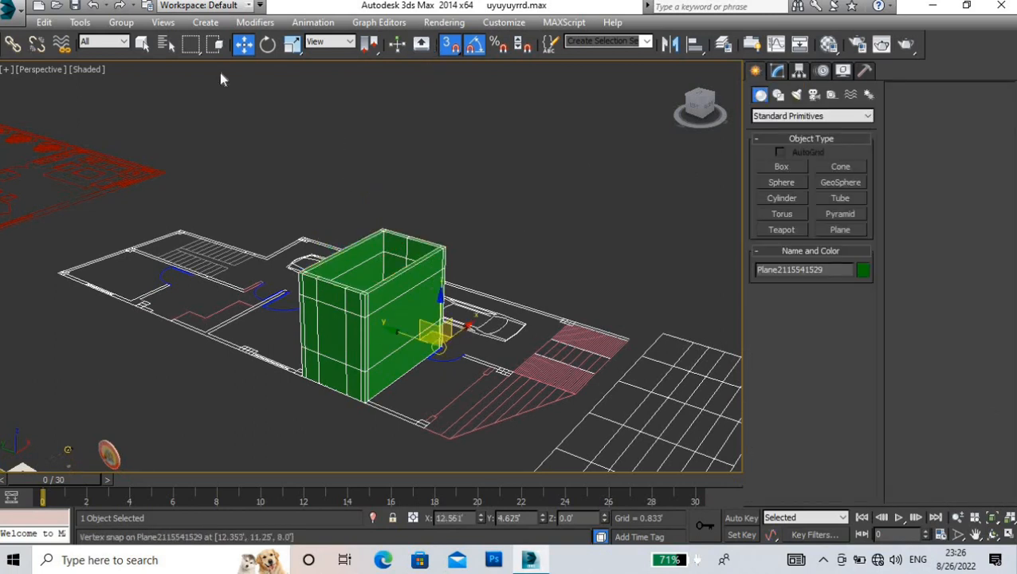
pyautogui.press('s')
pyautogui.press('r')
pyautogui.press('r')
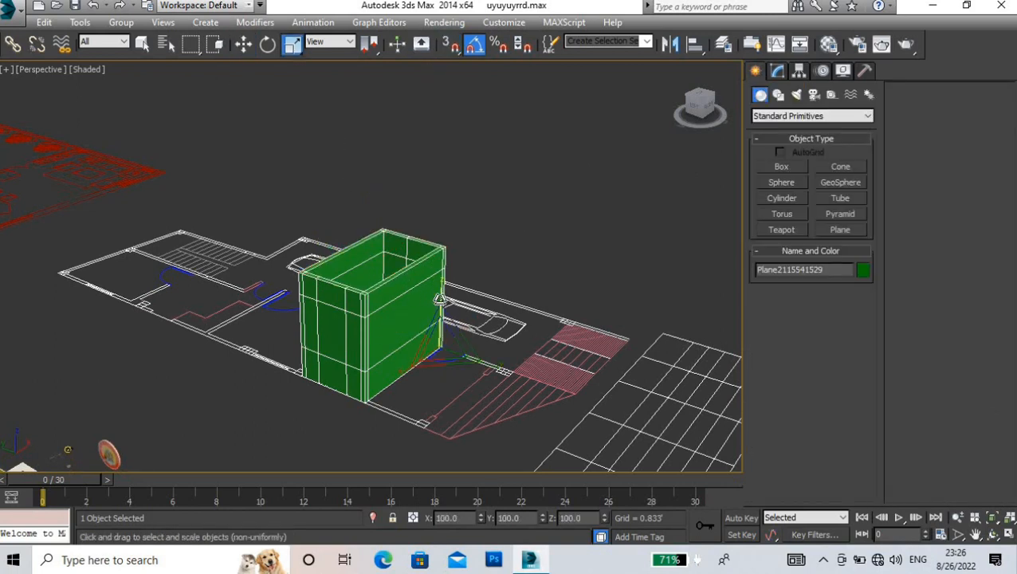
pyautogui.moveTo(440, 303)
pyautogui.mouseDown()
pyautogui.moveTo(440, 279)
pyautogui.moveTo(440, 312)
pyautogui.mouseUp()
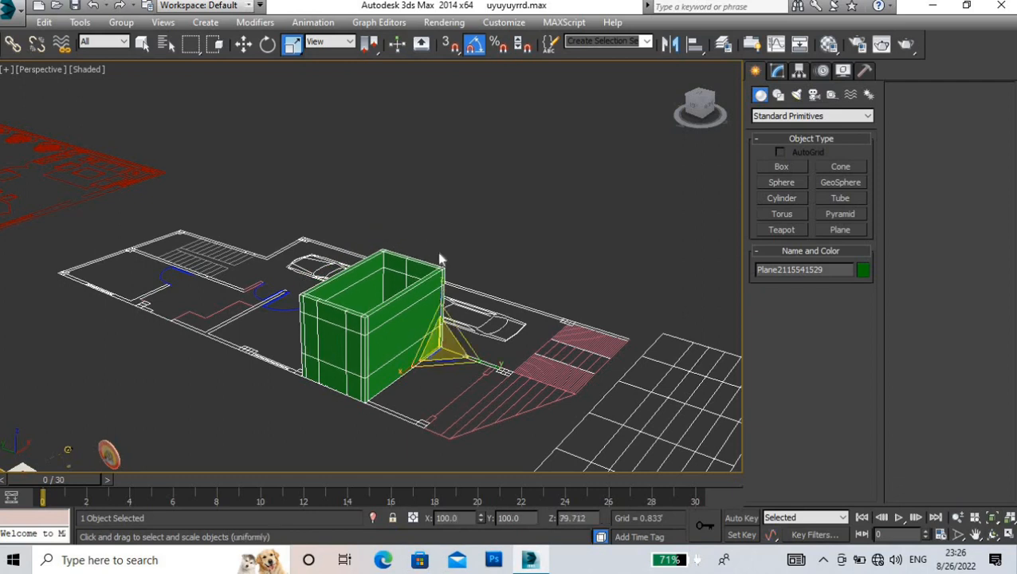
pyautogui.click(404, 273)
pyautogui.moveTo(400, 312); pyautogui.dragTo(404, 308, button='middle')
pyautogui.scroll(5, 404, 308)
pyautogui.click(401, 227)
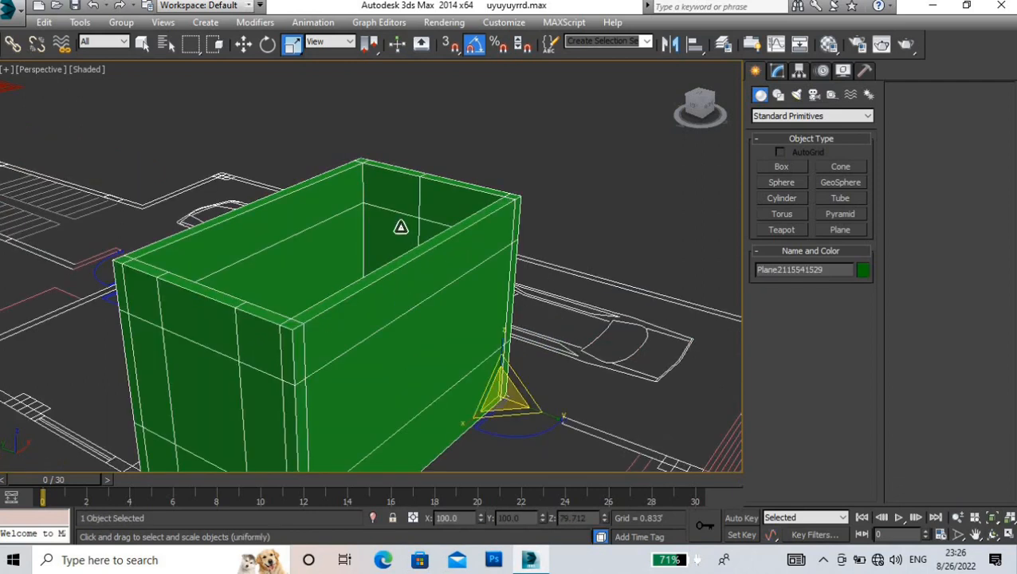
pyautogui.click(410, 148)
pyautogui.scroll(-5, 409, 154)
pyautogui.click(409, 160)
pyautogui.click(397, 125)
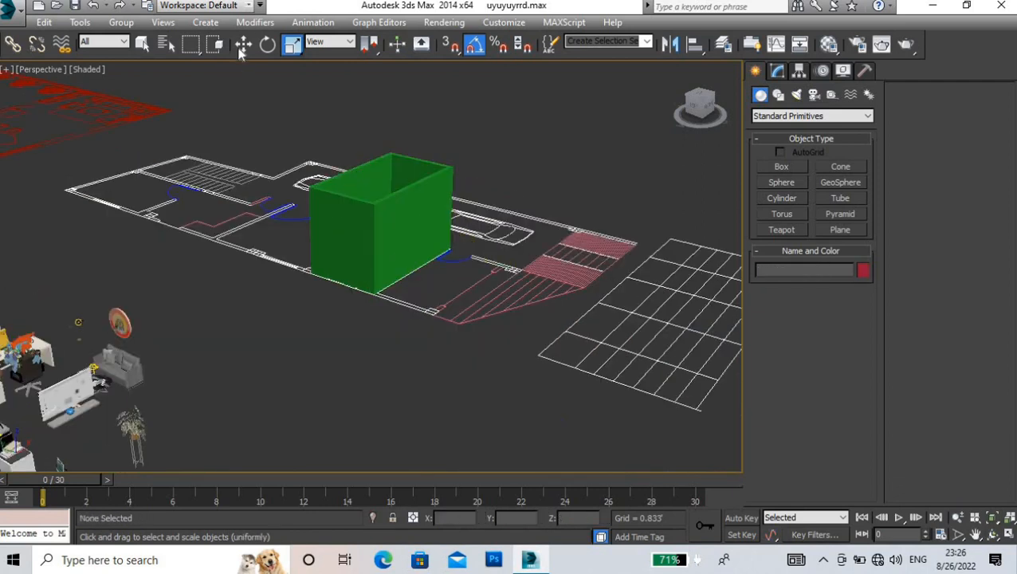
pyautogui.press('w')
pyautogui.click(351, 171)
pyautogui.click(346, 149)
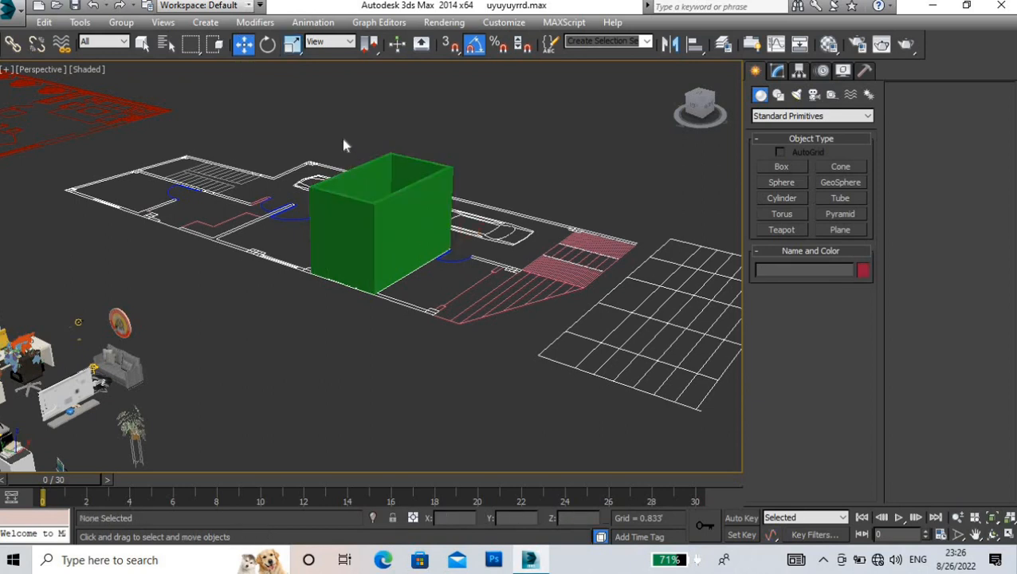
pyautogui.click(358, 181)
pyautogui.click(351, 156)
pyautogui.moveTo(352, 157); pyautogui.dragTo(357, 177, button='middle')
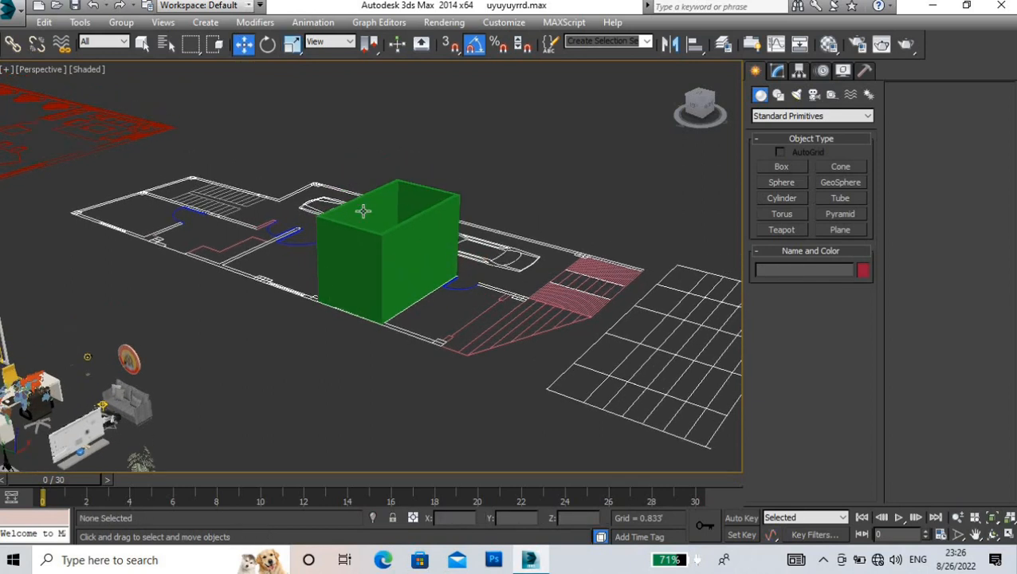
pyautogui.click(362, 210)
pyautogui.scroll(5, 362, 219)
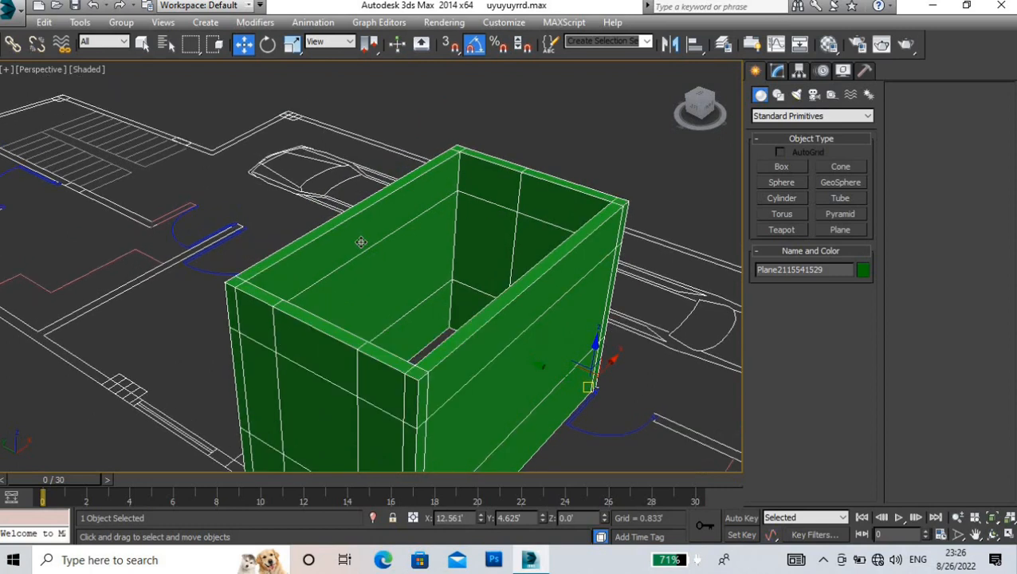
pyautogui.scroll(1, 361, 241)
pyautogui.click(377, 122)
pyautogui.click(421, 202)
pyautogui.click(408, 136)
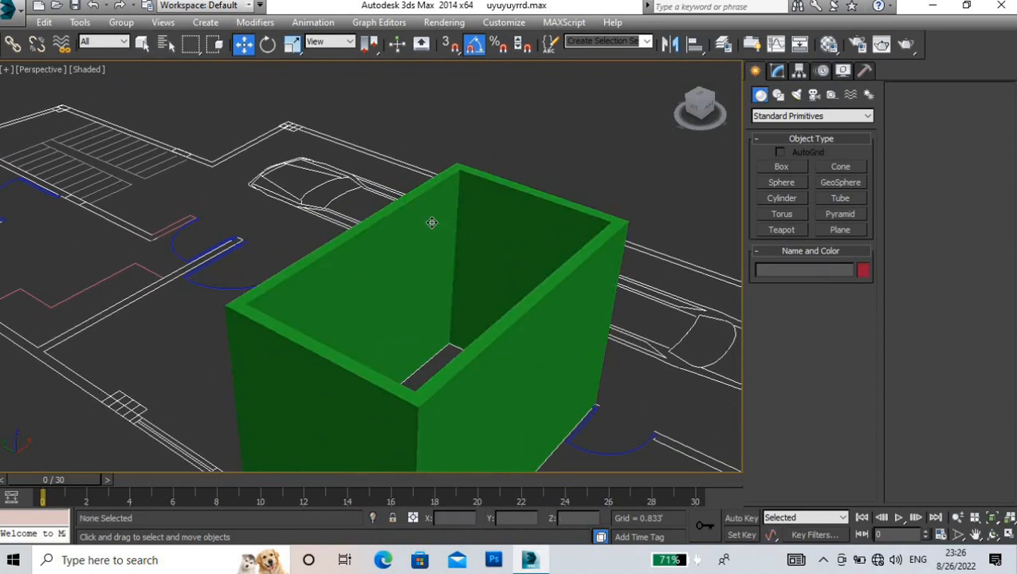
# - Assign the white VRayMtl material Material #24 to the wall object
pyautogui.click(431, 222)
pyautogui.scroll(-4, 429, 218)
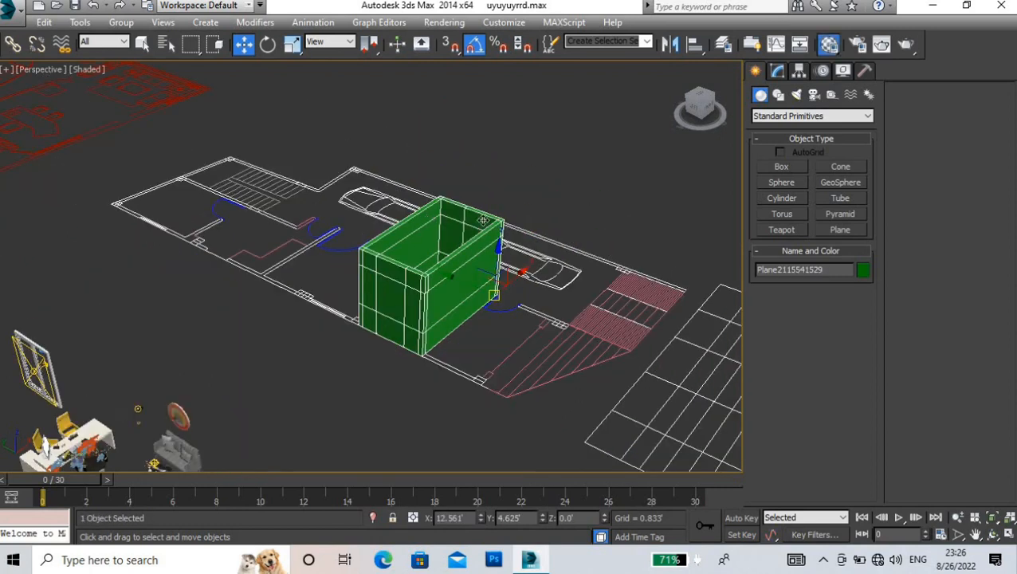
pyautogui.press('m')
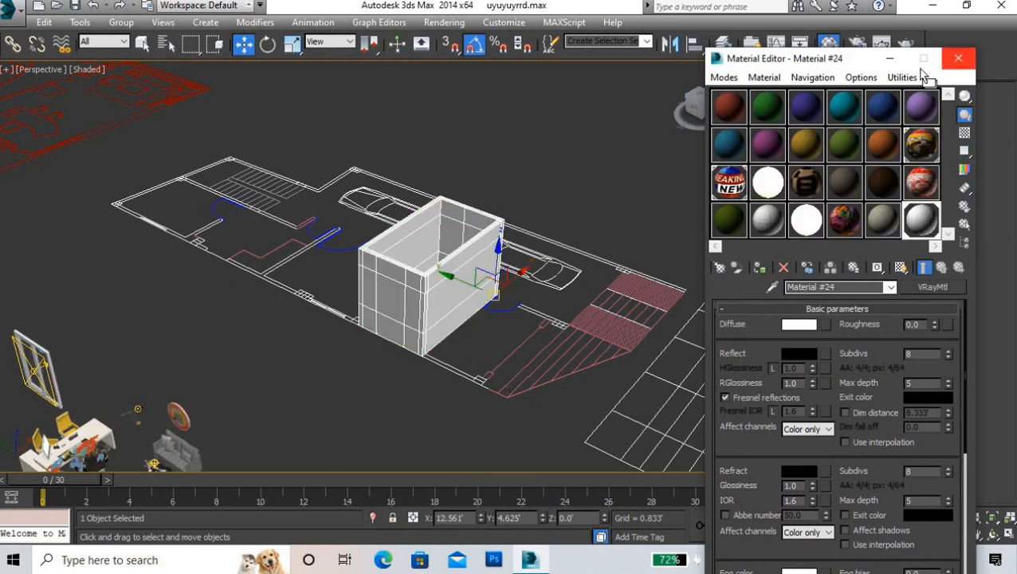
pyautogui.click(958, 58)
# - Select the outer and inner middle polygons at the window position and bridge them to cut the window opening
pyautogui.click(778, 73)
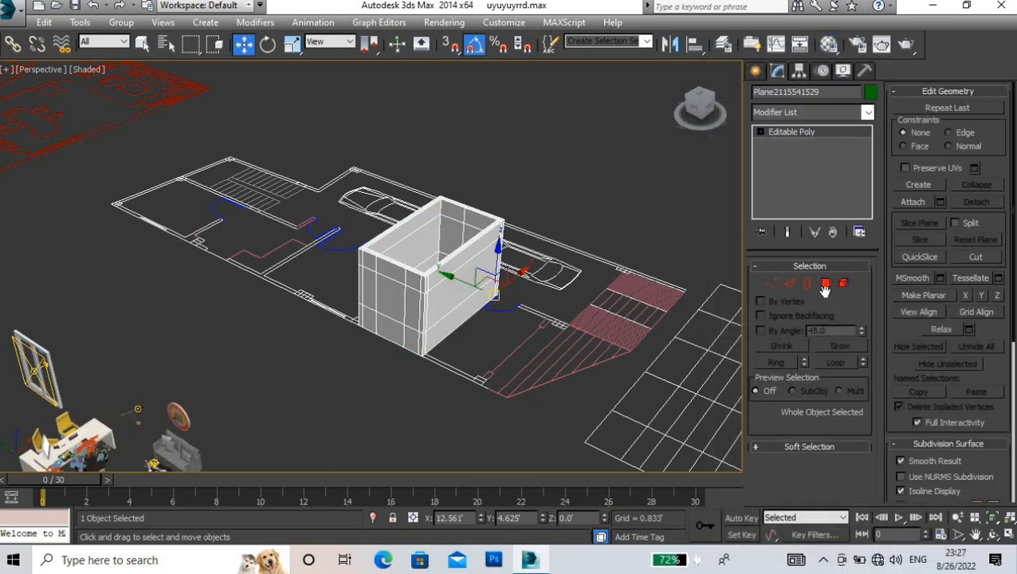
pyautogui.click(388, 300)
pyautogui.keyDown('alt'); pyautogui.moveTo(390, 298); pyautogui.dragTo(310, 324, button='middle'); pyautogui.keyUp('alt')
pyautogui.keyDown('alt'); pyautogui.moveTo(416, 313); pyautogui.dragTo(357, 325, button='middle'); pyautogui.keyUp('alt')
pyautogui.scroll(5, 357, 324)
pyautogui.keyDown('ctrl'); pyautogui.click(421, 286); pyautogui.keyUp('ctrl')
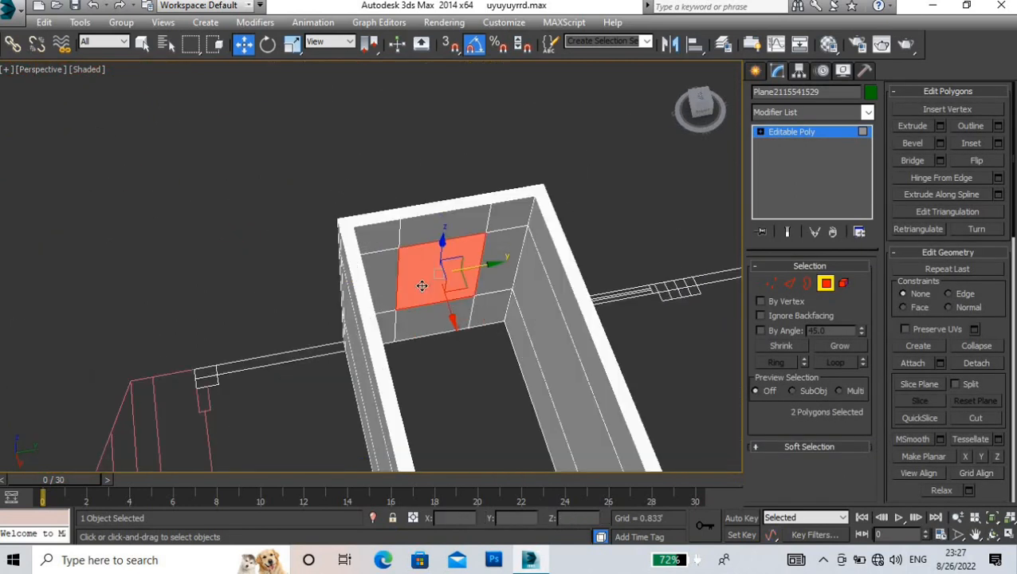
pyautogui.click(913, 161)
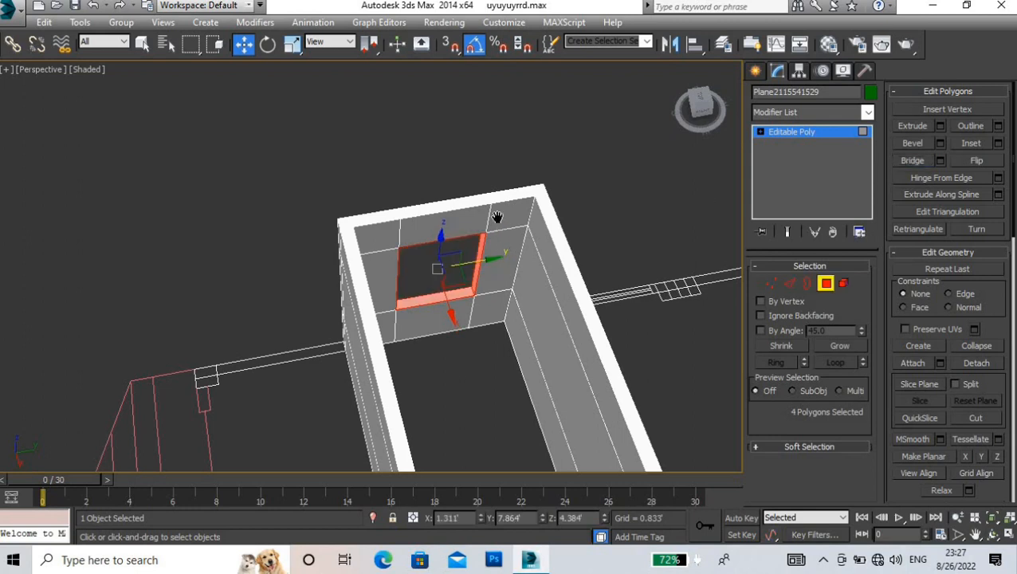
pyautogui.moveTo(486, 335); pyautogui.dragTo(437, 131, button='middle')
pyautogui.click(430, 319)
pyautogui.click(529, 343)
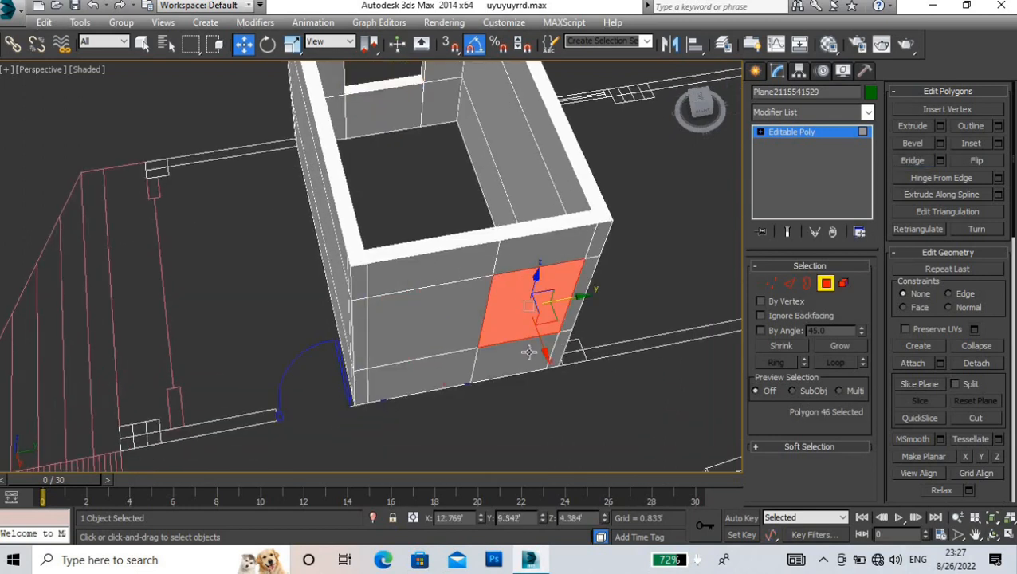
pyautogui.keyDown('ctrl'); pyautogui.click(522, 335); pyautogui.keyUp('ctrl')
pyautogui.keyDown('alt'); pyautogui.moveTo(522, 334); pyautogui.dragTo(630, 323, button='middle'); pyautogui.keyUp('alt')
pyautogui.keyDown('ctrl'); pyautogui.click(518, 311); pyautogui.keyUp('ctrl')
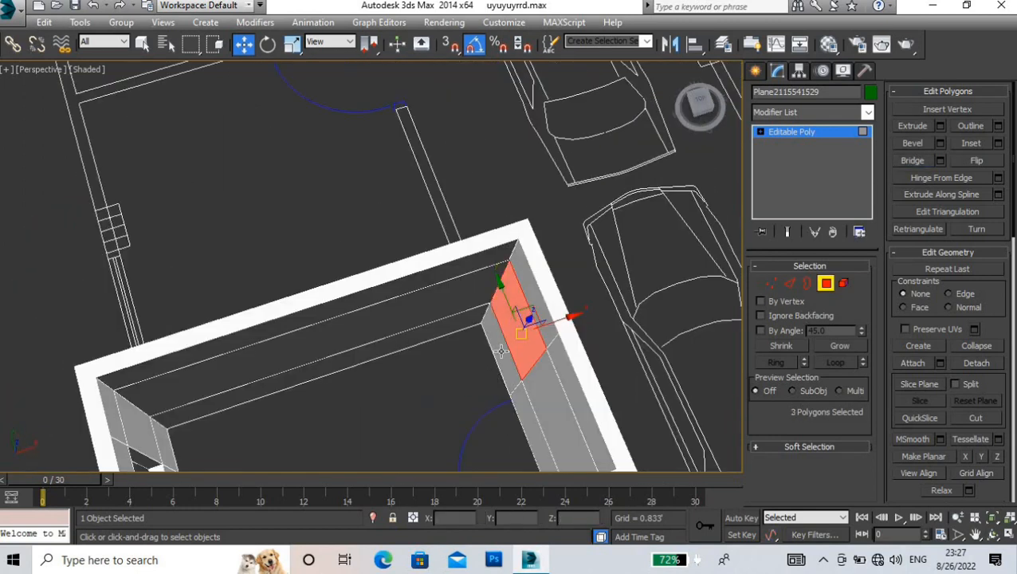
pyautogui.keyDown('ctrl'); pyautogui.click(510, 367); pyautogui.keyUp('ctrl')
pyautogui.keyDown('alt'); pyautogui.moveTo(476, 257); pyautogui.dragTo(517, 171, button='middle'); pyautogui.keyUp('alt')
# - Select the two inner and two outer polygons at the door position in the end wall and bridge them to cut the door opening
pyautogui.click(517, 171)
pyautogui.keyDown('ctrl'); pyautogui.click(508, 201); pyautogui.keyUp('ctrl')
pyautogui.keyDown('alt'); pyautogui.moveTo(351, 252); pyautogui.dragTo(540, 189, button='middle'); pyautogui.keyUp('alt')
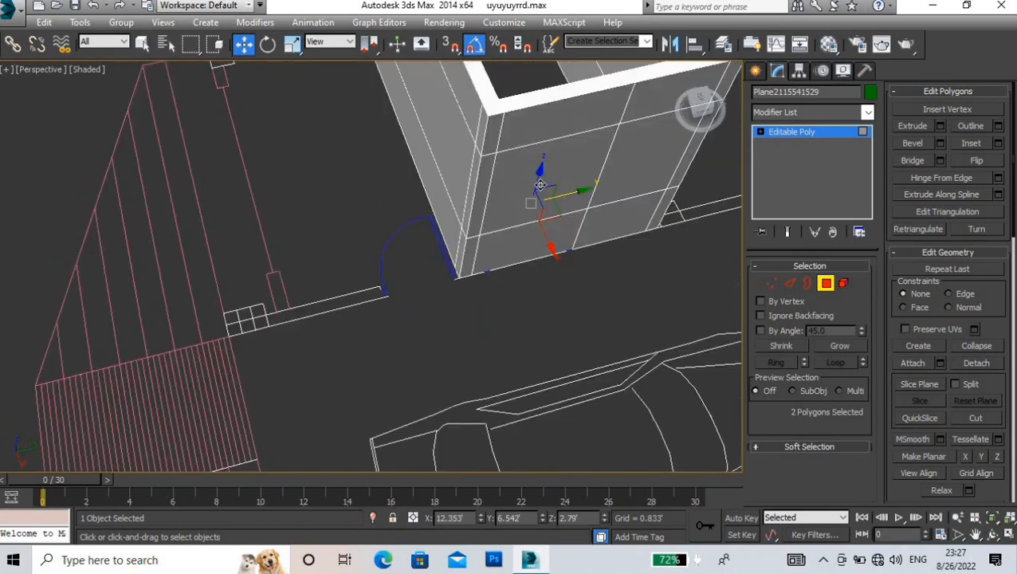
pyautogui.keyDown('ctrl'); pyautogui.click(538, 208); pyautogui.keyUp('ctrl')
pyautogui.keyDown('ctrl'); pyautogui.click(542, 239); pyautogui.keyUp('ctrl')
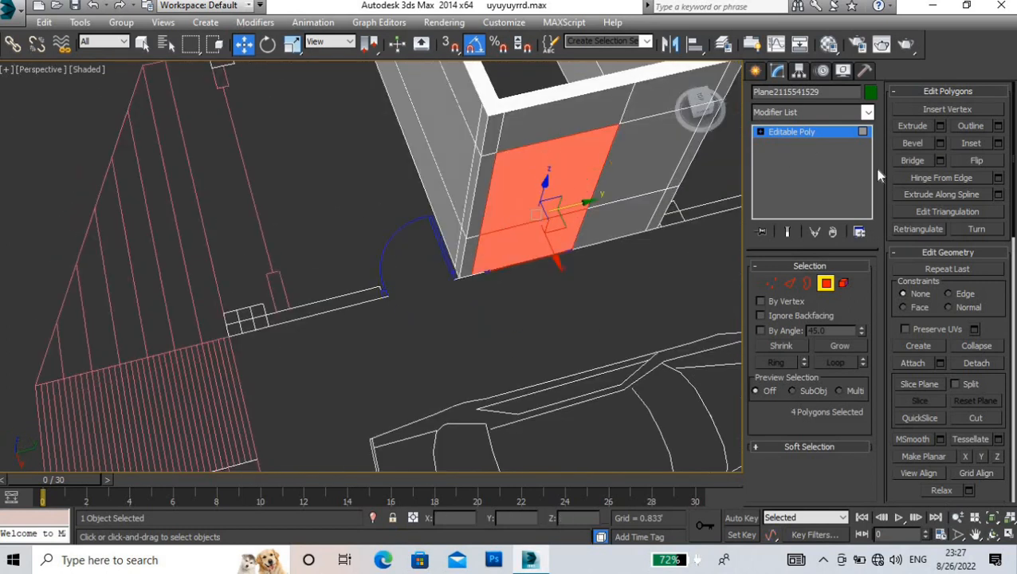
pyautogui.click(912, 160)
pyautogui.keyDown('alt'); pyautogui.moveTo(447, 263); pyautogui.dragTo(516, 297, button='middle'); pyautogui.keyUp('alt')
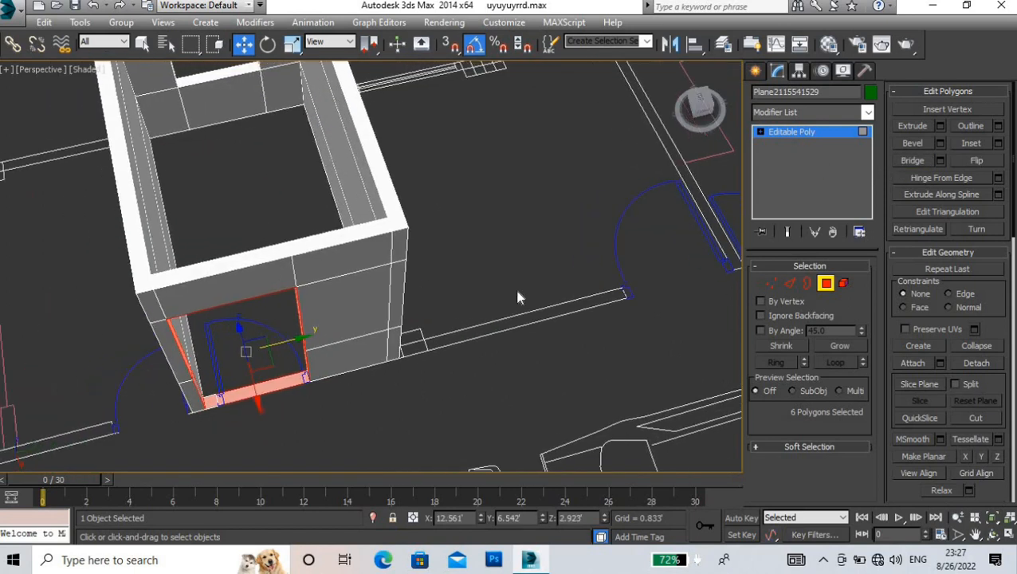
# - Narrow the door opening by moving the eight vertices along its wall-side edge about 1' along Y toward the door jamb
pyautogui.click(772, 283)
pyautogui.moveTo(370, 220)
pyautogui.keyDown('alt'); pyautogui.mouseDown(button='middle')
pyautogui.moveTo(386, 206)
pyautogui.moveTo(369, 219)
pyautogui.moveTo(363, 208)
pyautogui.mouseUp(button='middle'); pyautogui.keyUp('alt')
pyautogui.moveTo(356, 200); pyautogui.dragTo(303, 385)
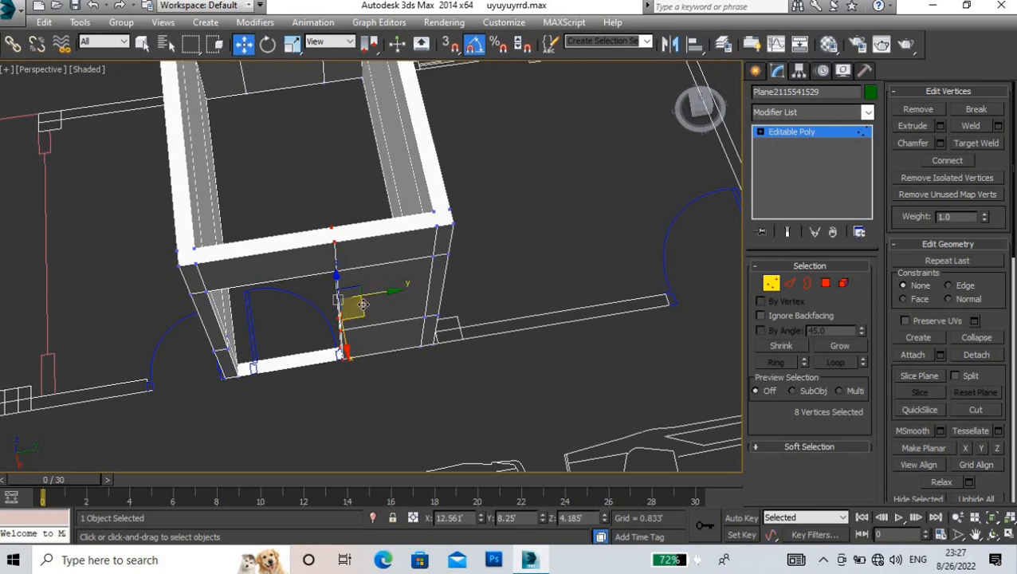
pyautogui.moveTo(356, 297); pyautogui.dragTo(321, 304)
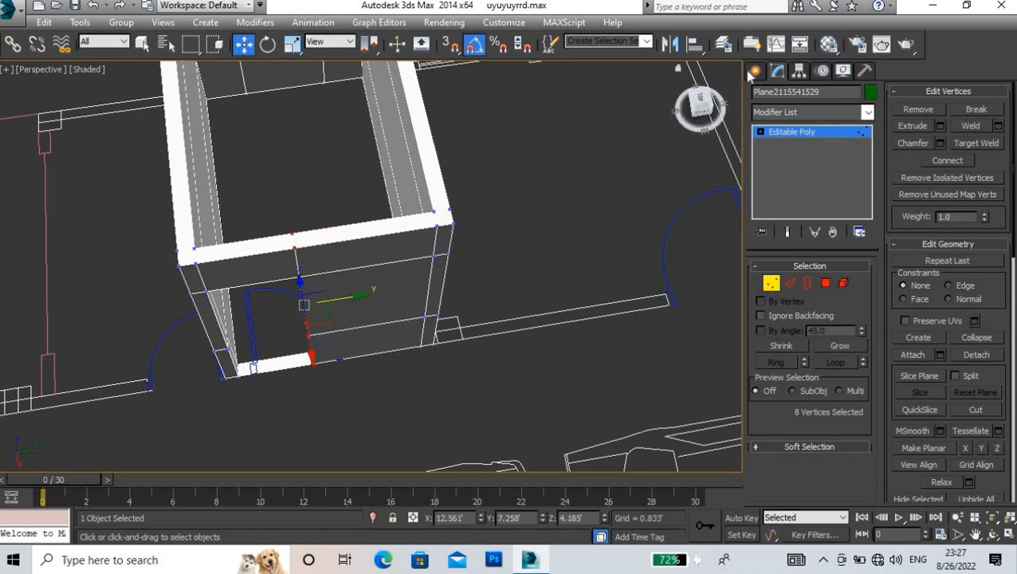
pyautogui.click(571, 200)
# - Create a thin floor box about 7' by 11.67' over the room's outer footprint, using AutoGrid and 3D snapping to the wall corners
pyautogui.scroll(-4, 443, 232)
pyautogui.keyDown('alt'); pyautogui.moveTo(450, 227); pyautogui.dragTo(470, 235, button='middle'); pyautogui.keyUp('alt')
pyautogui.scroll(4, 423, 247)
pyautogui.click(441, 247)
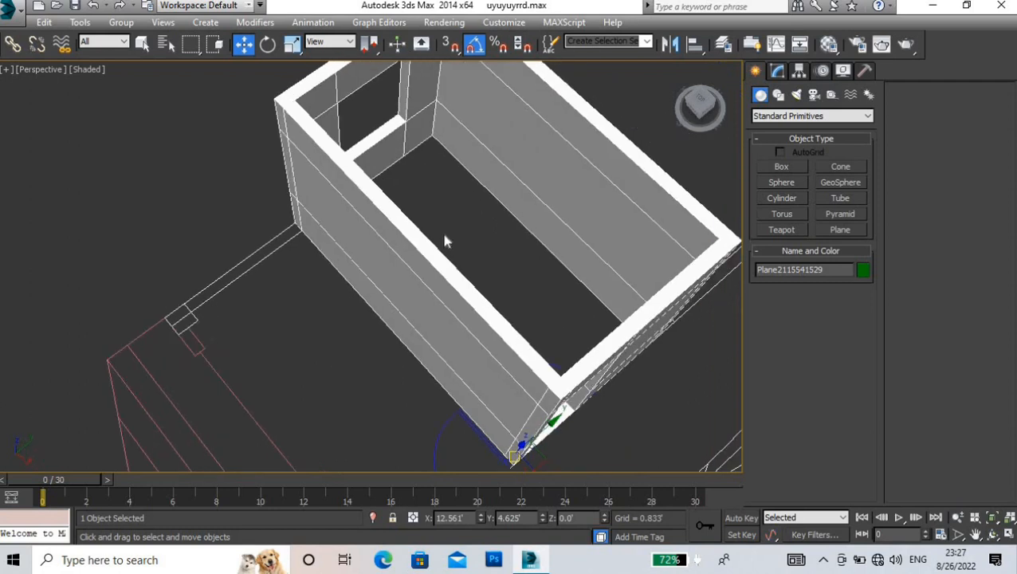
pyautogui.press('t')
pyautogui.click(781, 167)
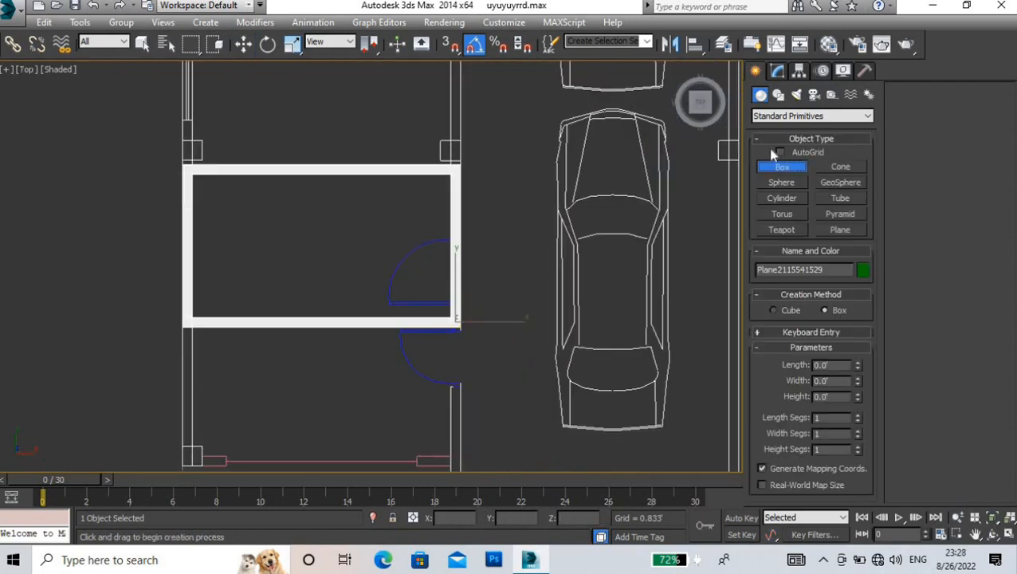
pyautogui.click(451, 45)
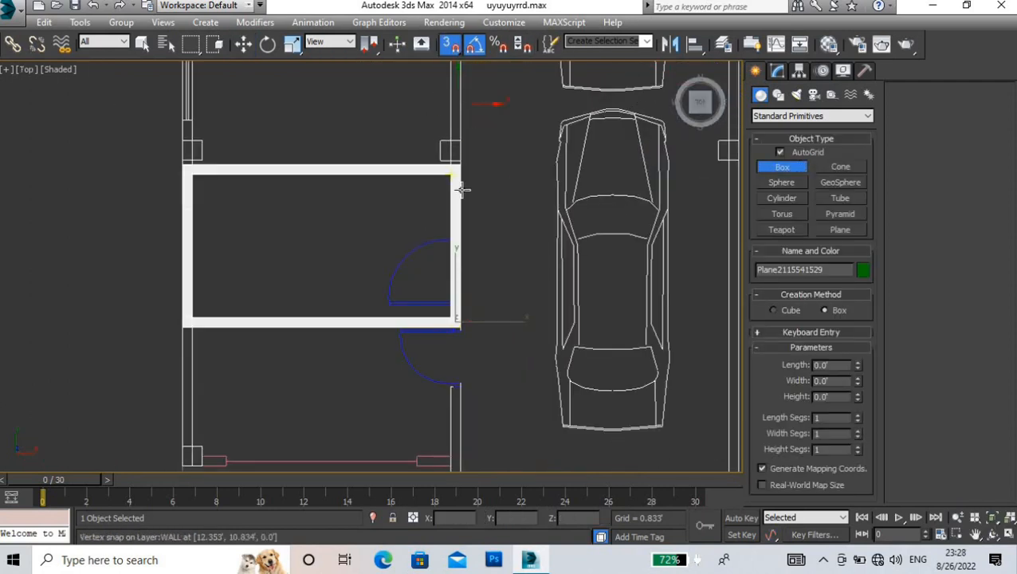
pyautogui.moveTo(461, 163); pyautogui.dragTo(177, 324)
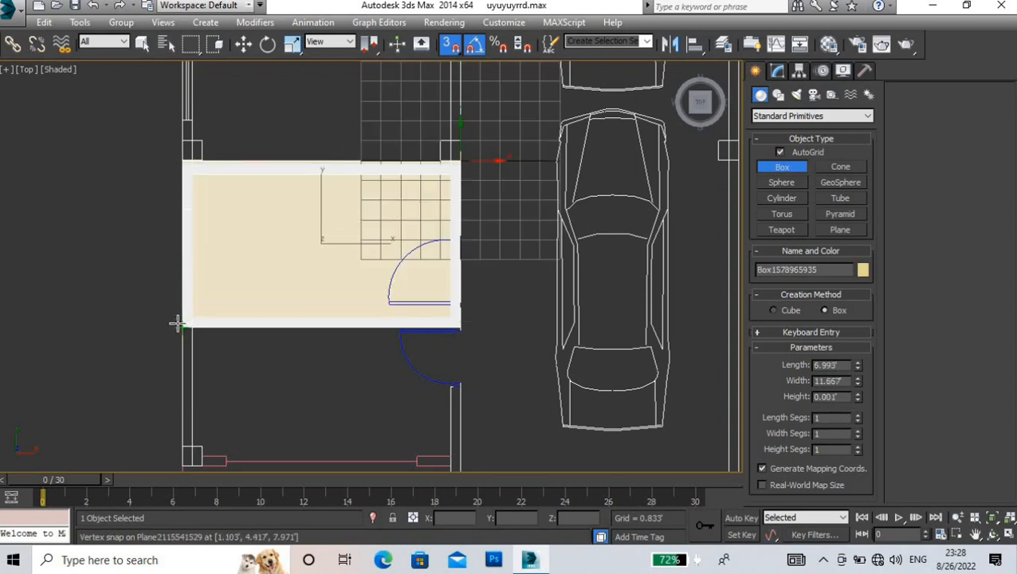
pyautogui.click(176, 314)
# - Return to the perspective view with the Move tool active and turn off 3D snapping
pyautogui.press('p')
pyautogui.press('w')
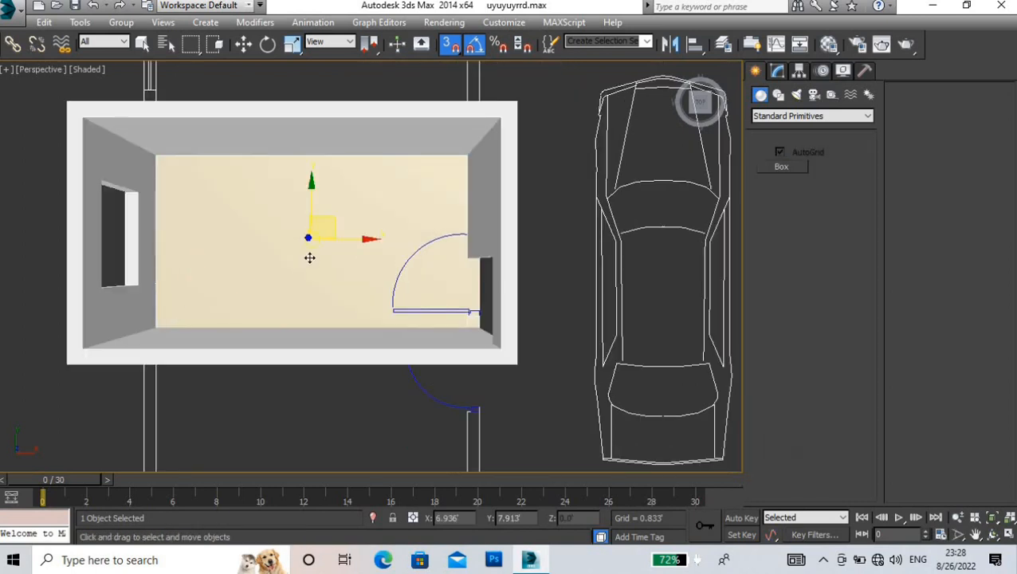
pyautogui.keyDown('alt'); pyautogui.moveTo(309, 256); pyautogui.dragTo(410, 201, button='middle'); pyautogui.keyUp('alt')
pyautogui.click(452, 46)
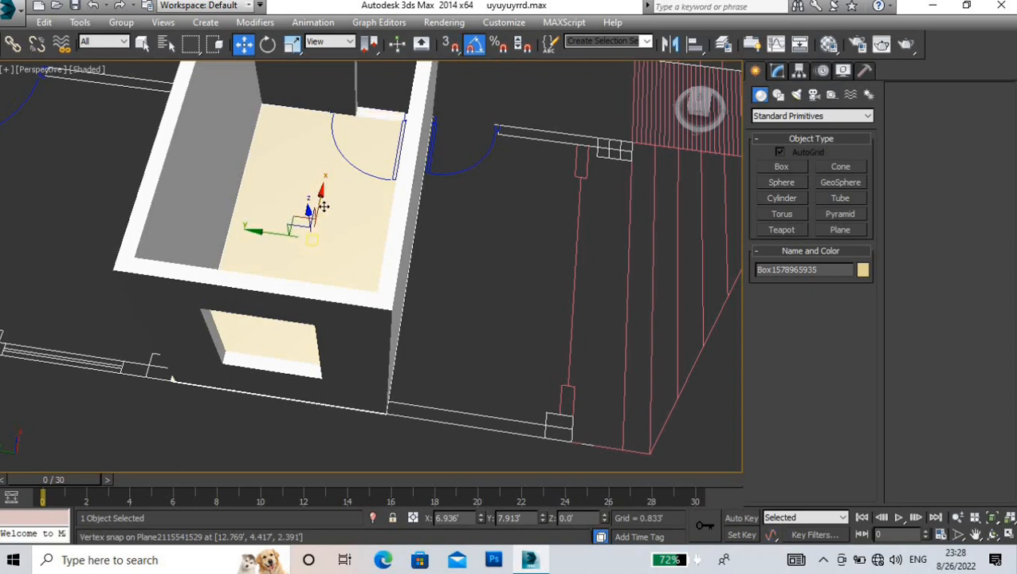
pyautogui.keyDown('alt'); pyautogui.moveTo(322, 206); pyautogui.dragTo(349, 224, button='middle'); pyautogui.keyUp('alt')
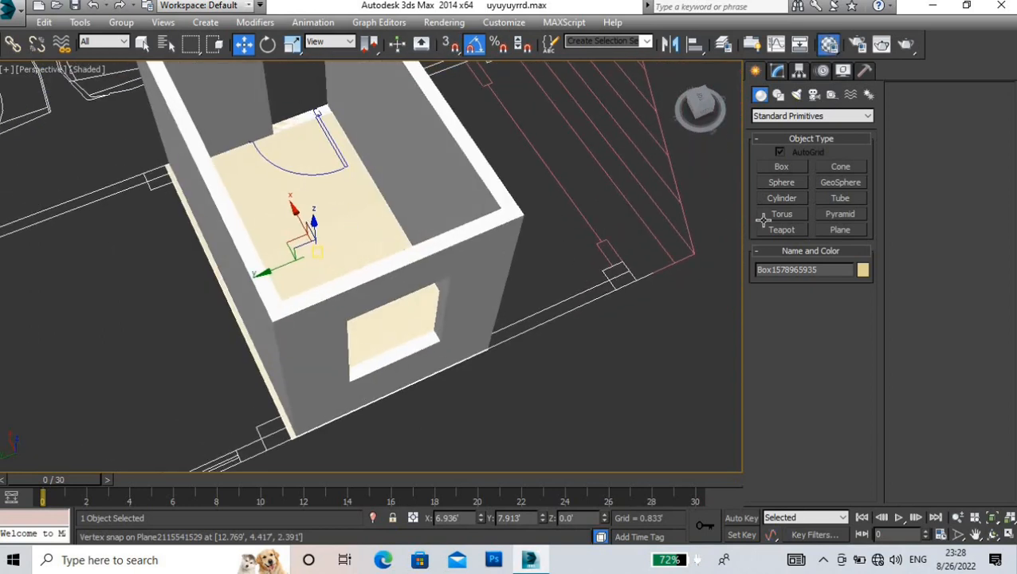
# - Assign the VRayMtl material Material #20 to the floor box
pyautogui.press('m')
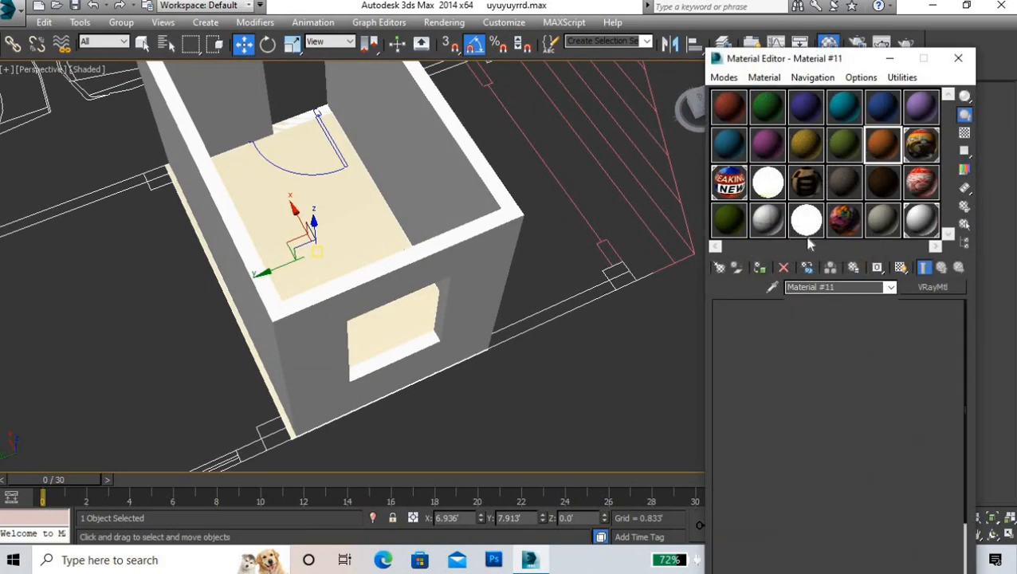
pyautogui.click(767, 225)
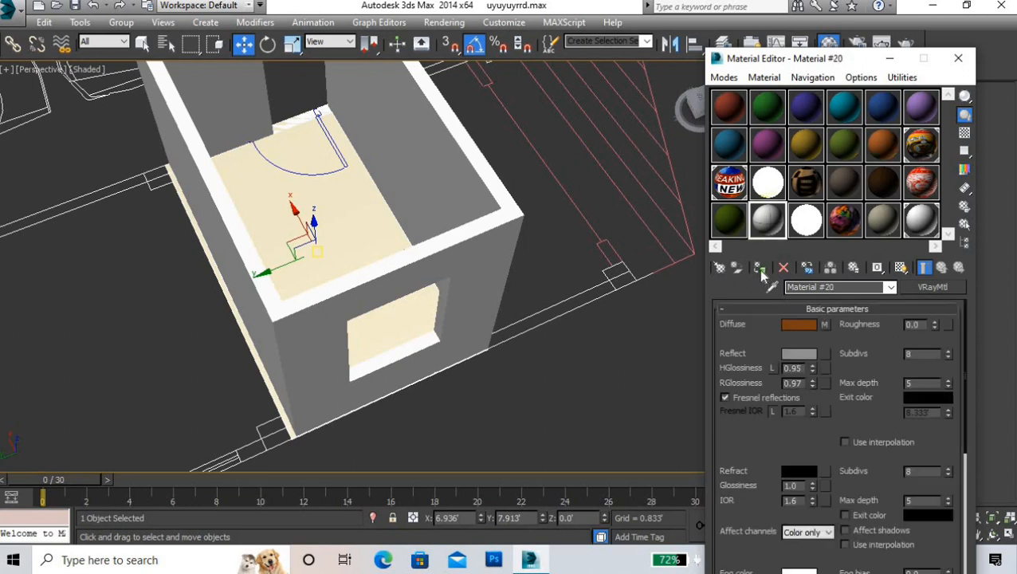
pyautogui.click(761, 268)
# - Replace the material's diffuse map with the bitmap 办公室_欧模网_66_0005 from the Desktop and show it in the viewport
pyautogui.click(824, 324)
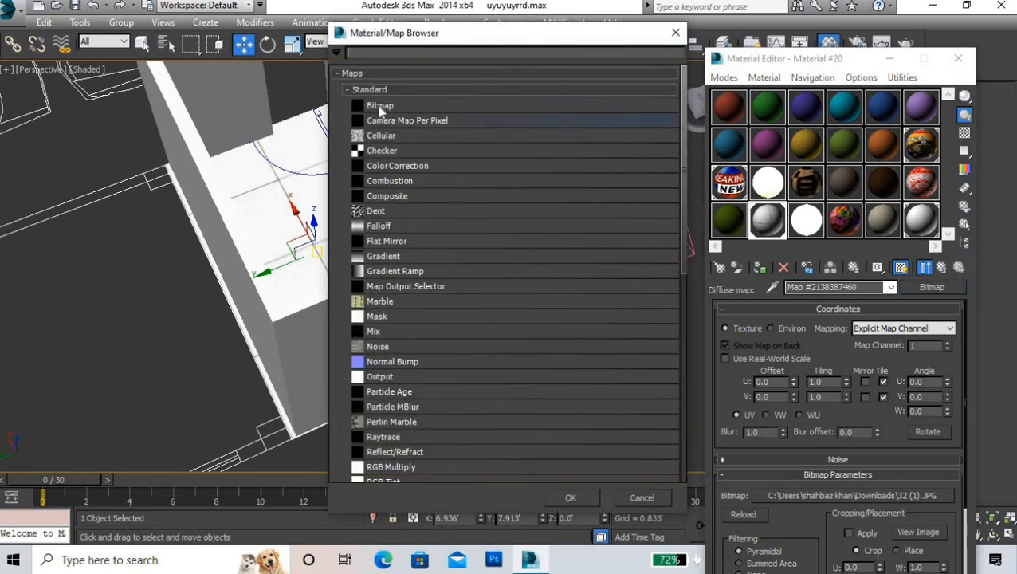
pyautogui.doubleClick(381, 106)
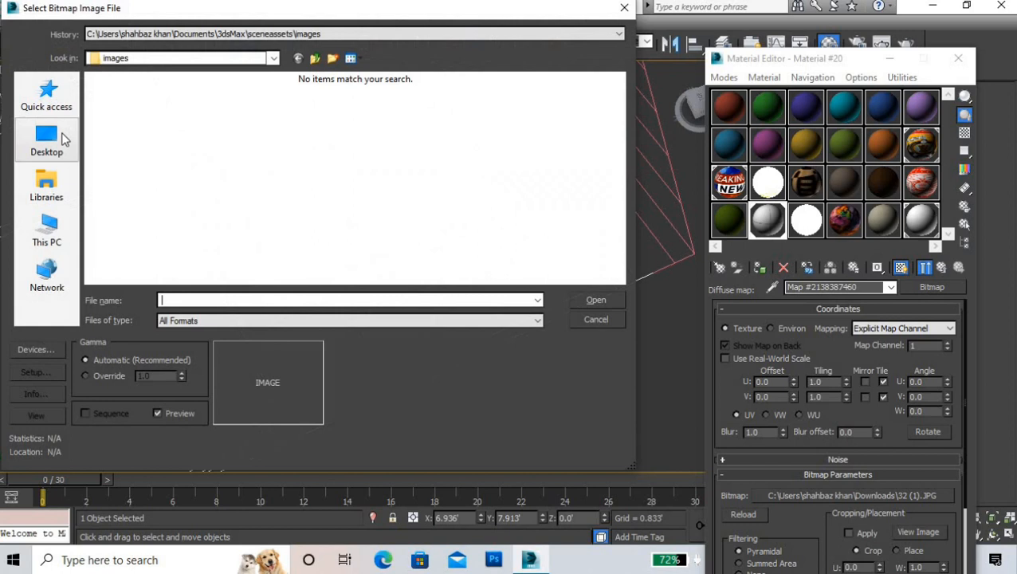
pyautogui.click(60, 137)
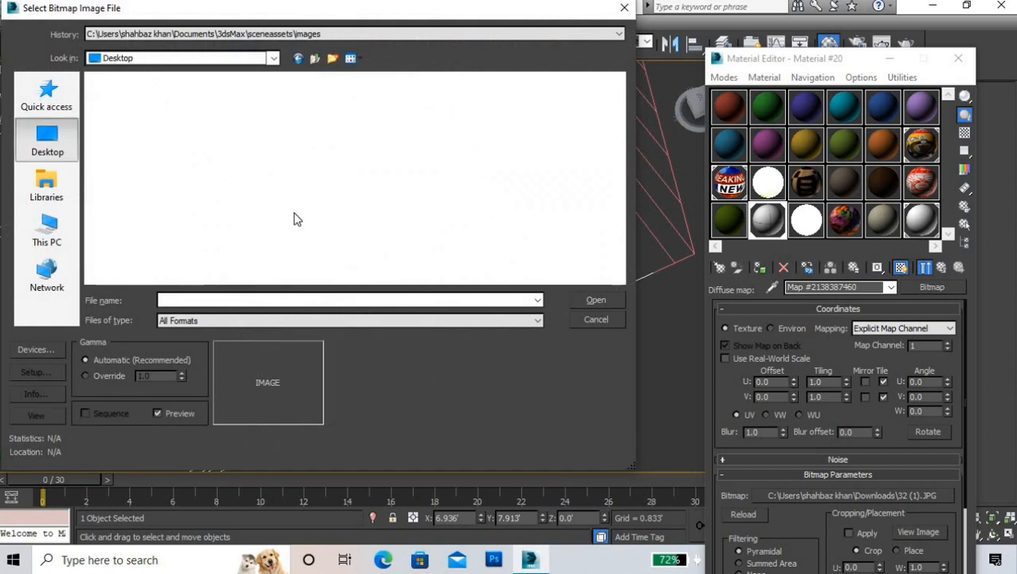
pyautogui.click(522, 227)
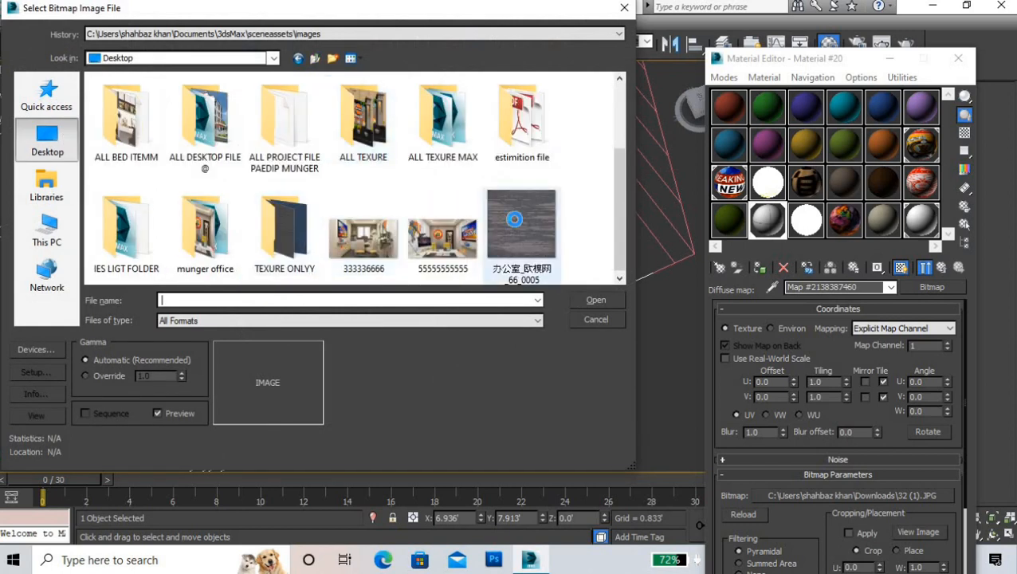
pyautogui.click(597, 299)
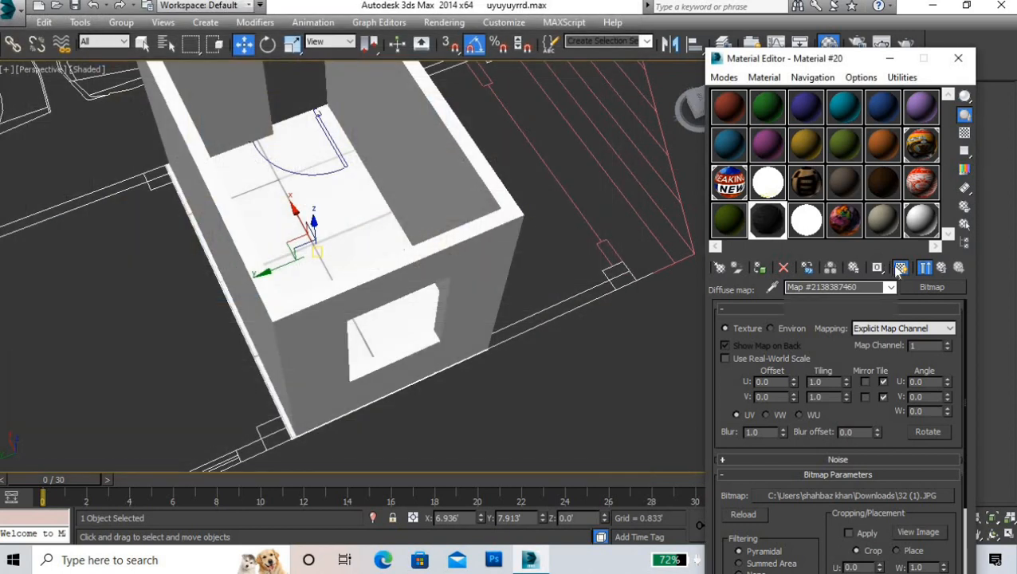
pyautogui.click(900, 268)
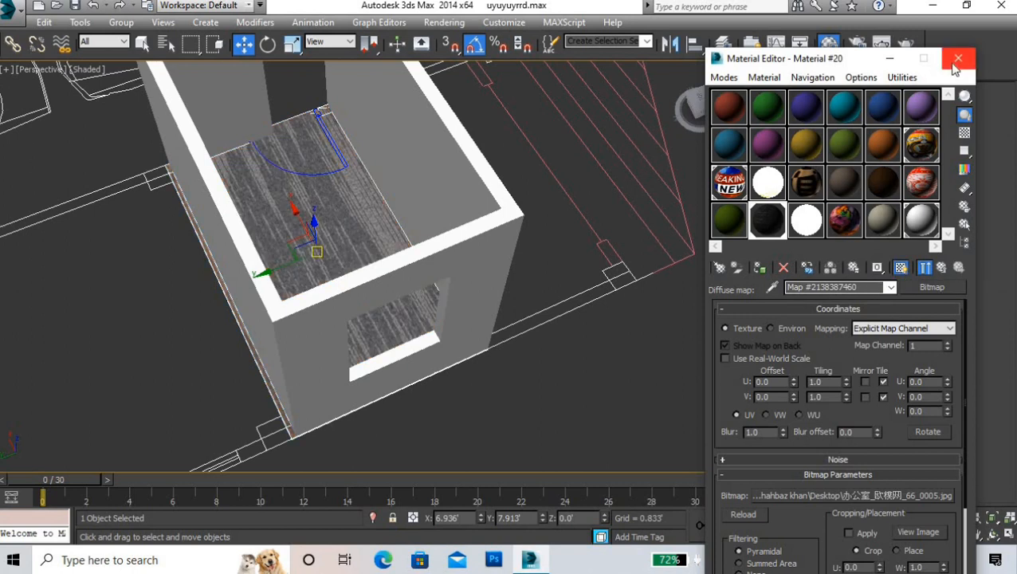
pyautogui.click(958, 58)
# - Select the floor box and raise it about 0.18' along Z
pyautogui.click(584, 344)
pyautogui.moveTo(367, 252); pyautogui.dragTo(322, 269, button='middle')
pyautogui.click(352, 233)
pyautogui.scroll(4, 359, 223)
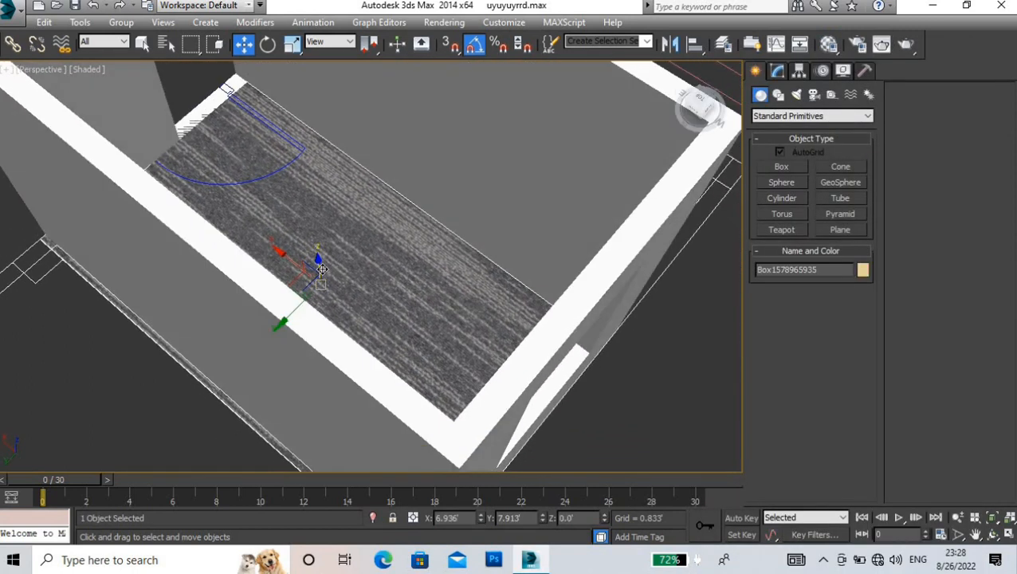
pyautogui.moveTo(317, 269); pyautogui.dragTo(314, 266)
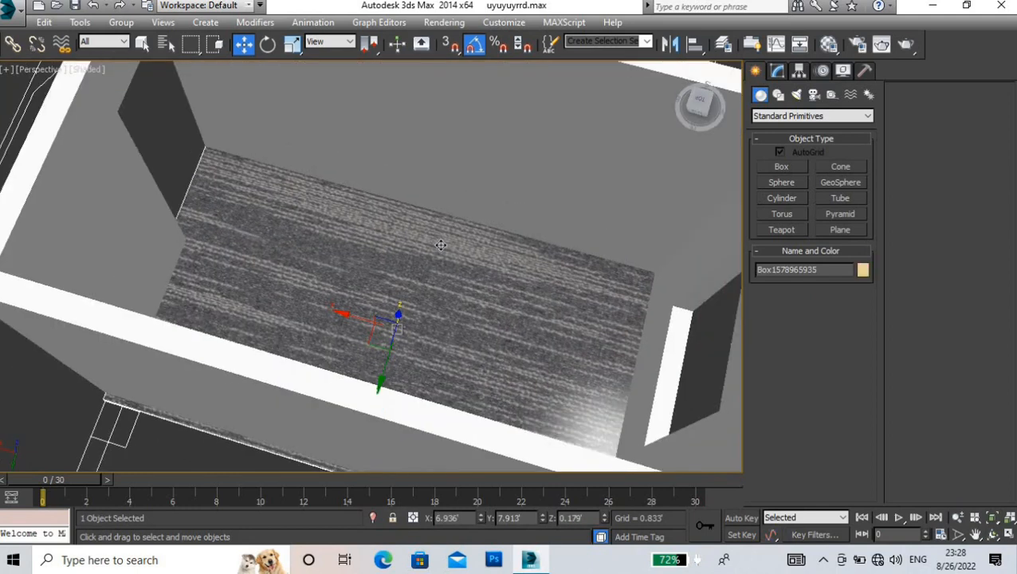
# - Select the white window model among the imported furniture and move it away from the furniture toward the room
pyautogui.press('t')
pyautogui.press('p')
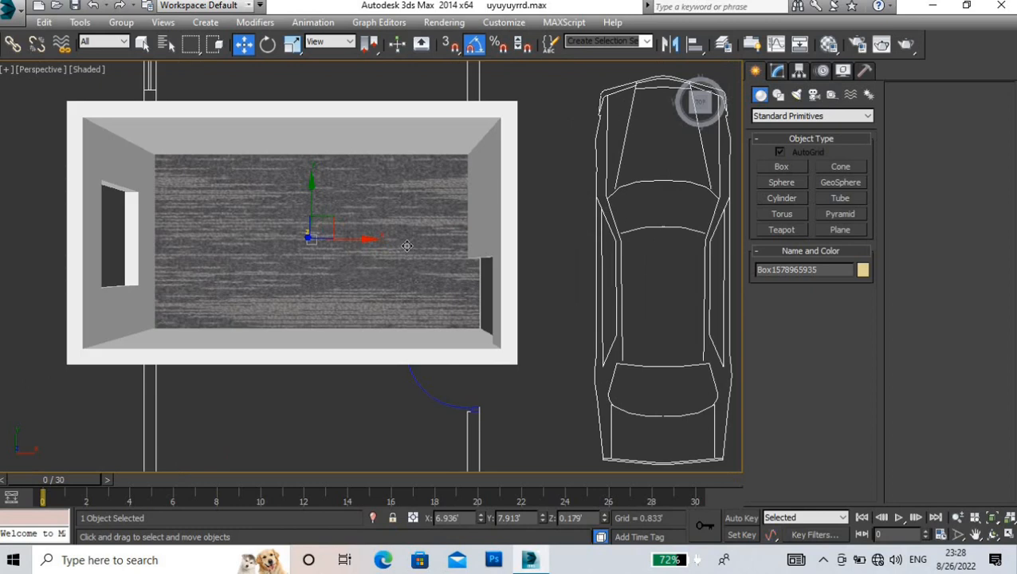
pyautogui.scroll(-6, 406, 247)
pyautogui.keyDown('alt'); pyautogui.moveTo(586, 424); pyautogui.dragTo(682, 432, button='middle'); pyautogui.keyUp('alt')
pyautogui.moveTo(89, 387); pyautogui.dragTo(402, 321, button='middle')
pyautogui.scroll(4, 185, 287)
pyautogui.click(181, 310)
pyautogui.click(155, 221)
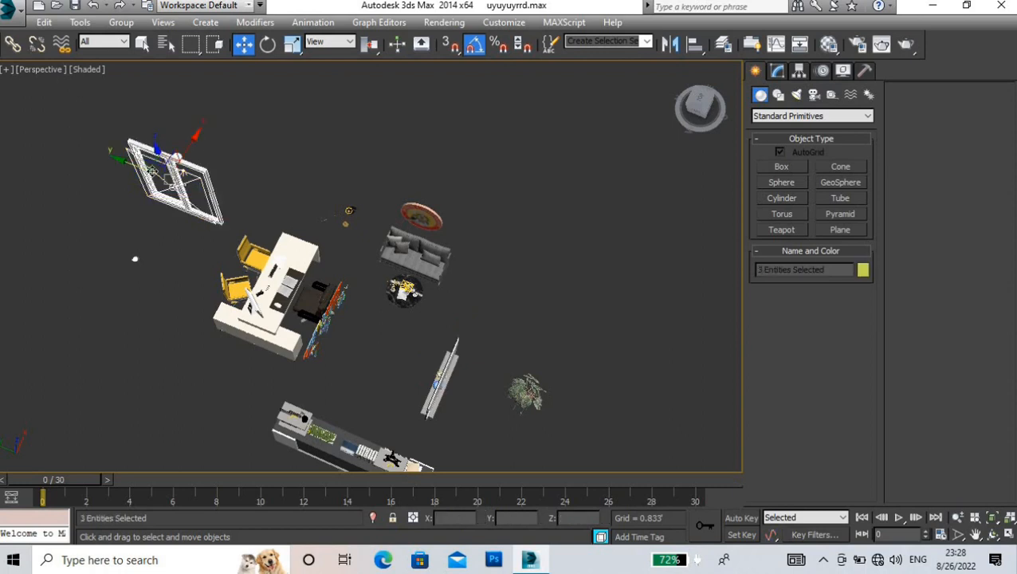
pyautogui.moveTo(172, 179); pyautogui.dragTo(505, 299)
pyautogui.moveTo(505, 299); pyautogui.dragTo(221, 295, button='middle')
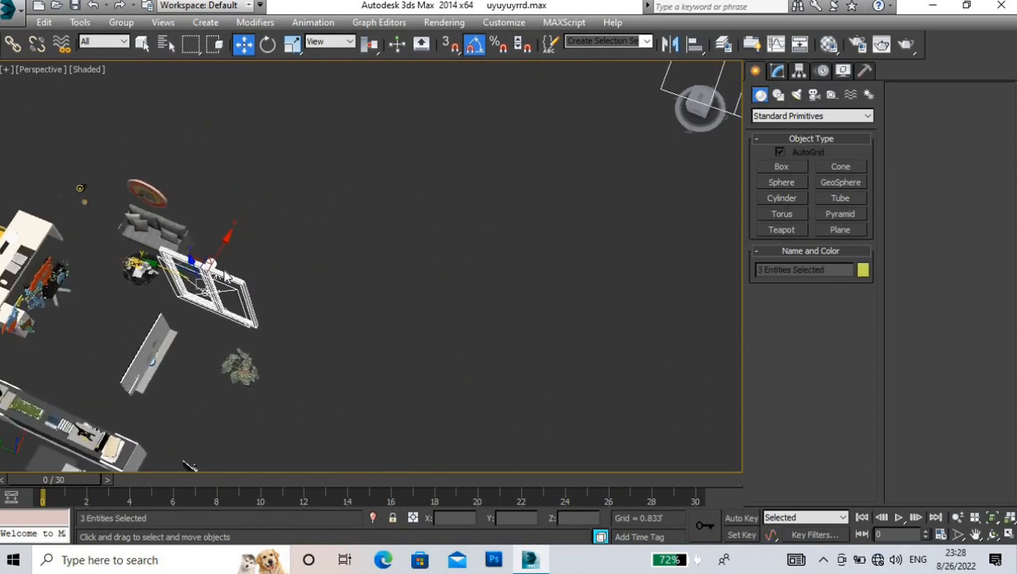
pyautogui.moveTo(216, 255); pyautogui.dragTo(371, 148)
# - Move the window model about 16.2' along X to the room's end wall and along Y into the window opening
pyautogui.scroll(-4, 355, 172)
pyautogui.moveTo(355, 175); pyautogui.dragTo(204, 315, button='middle')
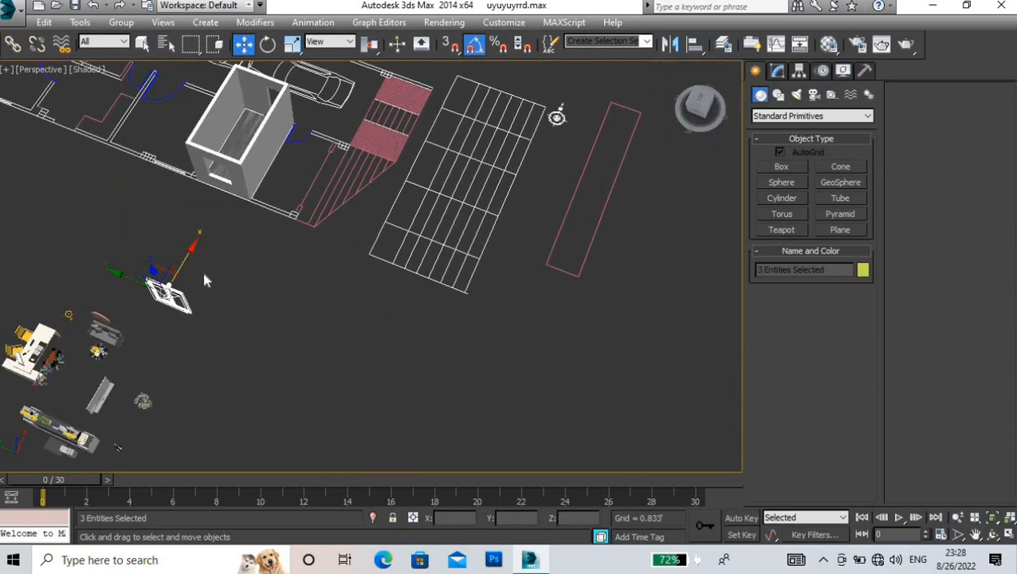
pyautogui.moveTo(181, 266); pyautogui.dragTo(240, 144)
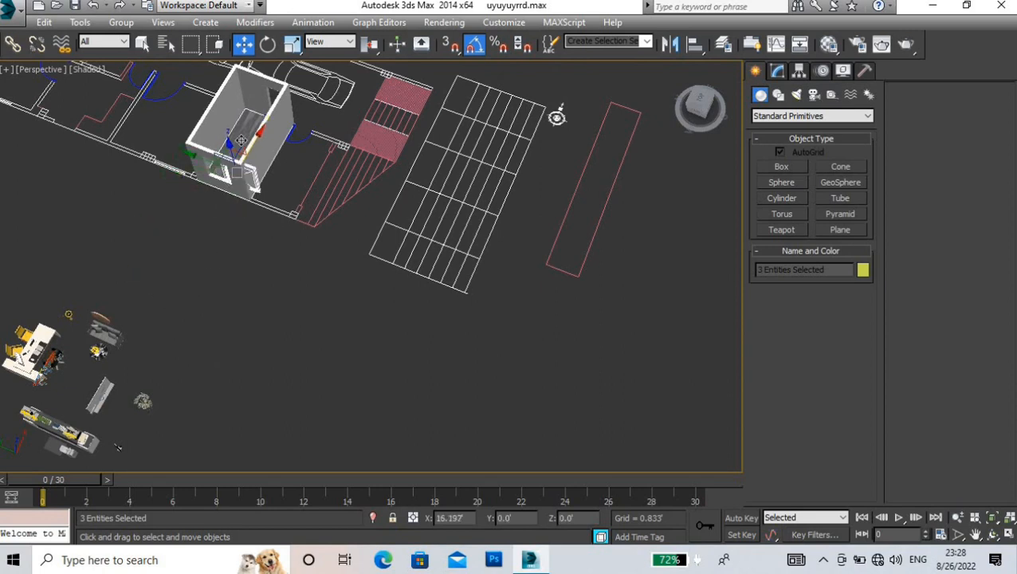
pyautogui.scroll(6, 237, 147)
pyautogui.moveTo(238, 148); pyautogui.dragTo(360, 295, button='middle')
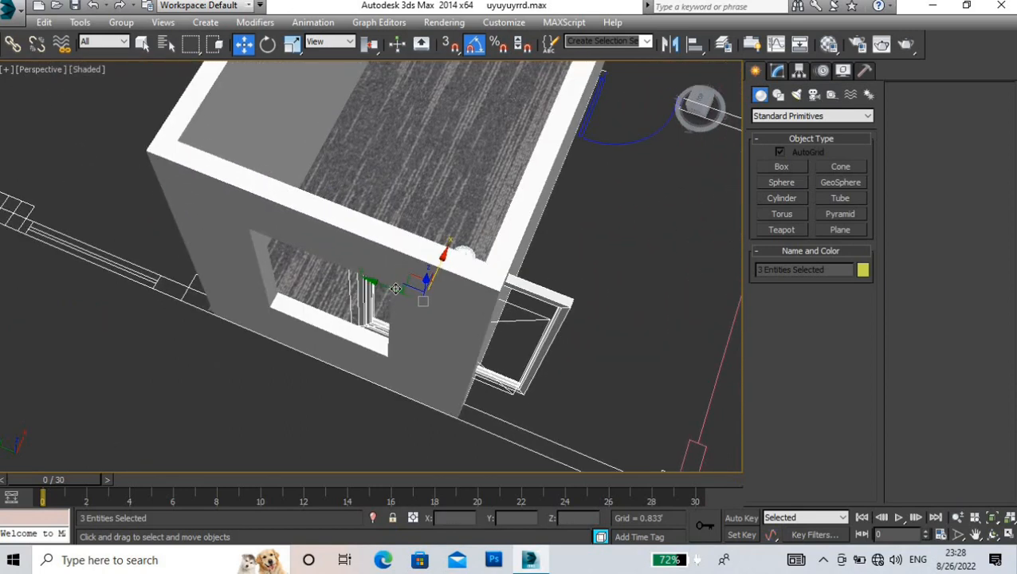
pyautogui.moveTo(318, 266); pyautogui.dragTo(314, 239)
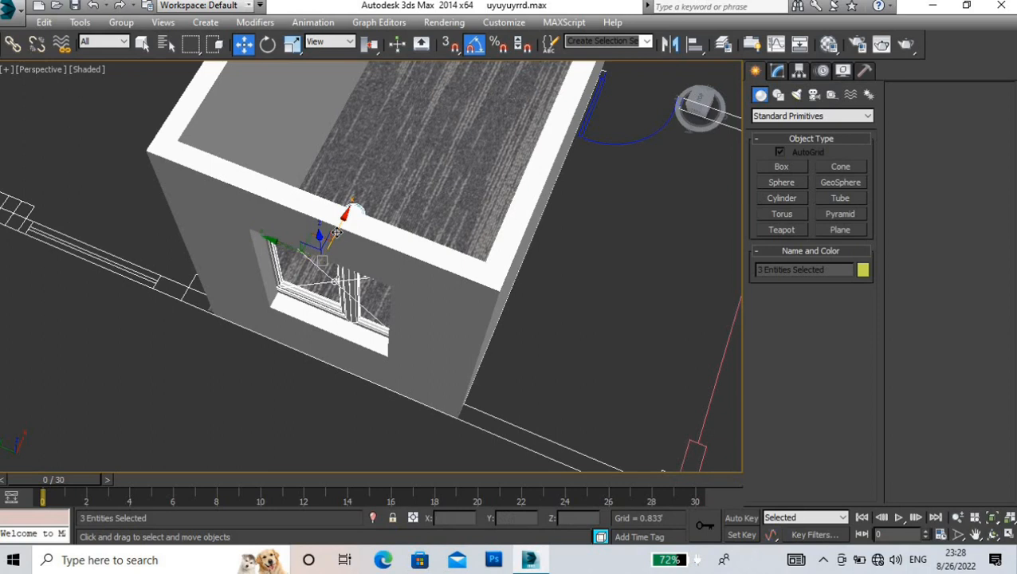
# - Scale the window model down uniformly to approximately fit the window opening
pyautogui.hotkey('shift', 'z')
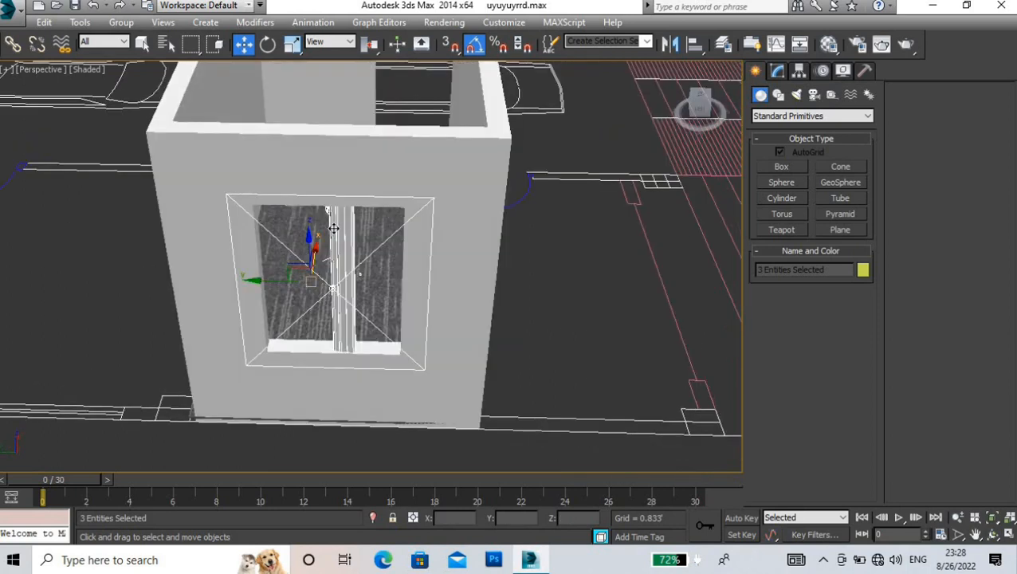
pyautogui.press('r')
pyautogui.hotkey('shift', 'z')
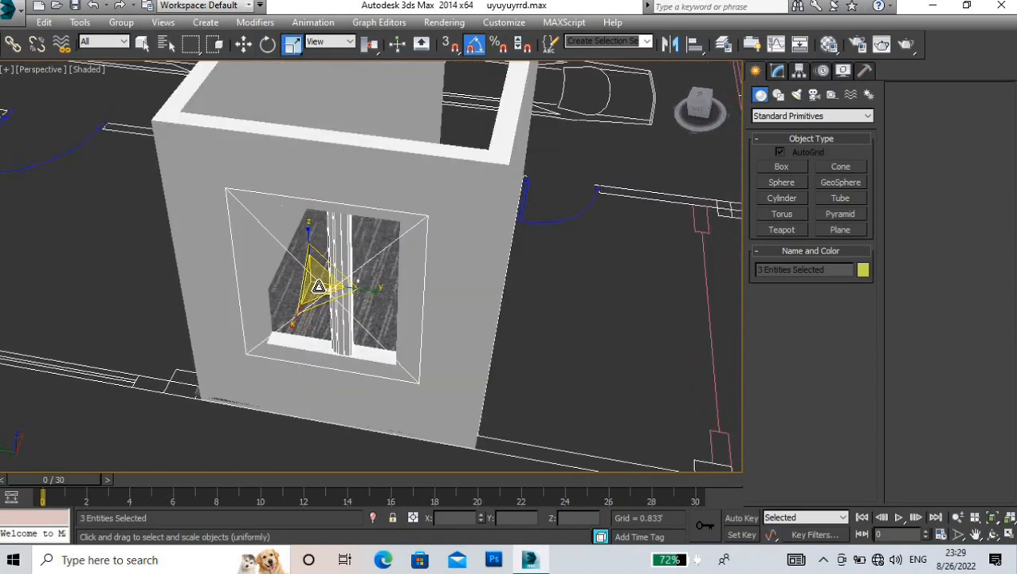
pyautogui.moveTo(319, 287); pyautogui.dragTo(324, 297)
# - Lower the window model about 0.28' along Z within the opening
pyautogui.press('w')
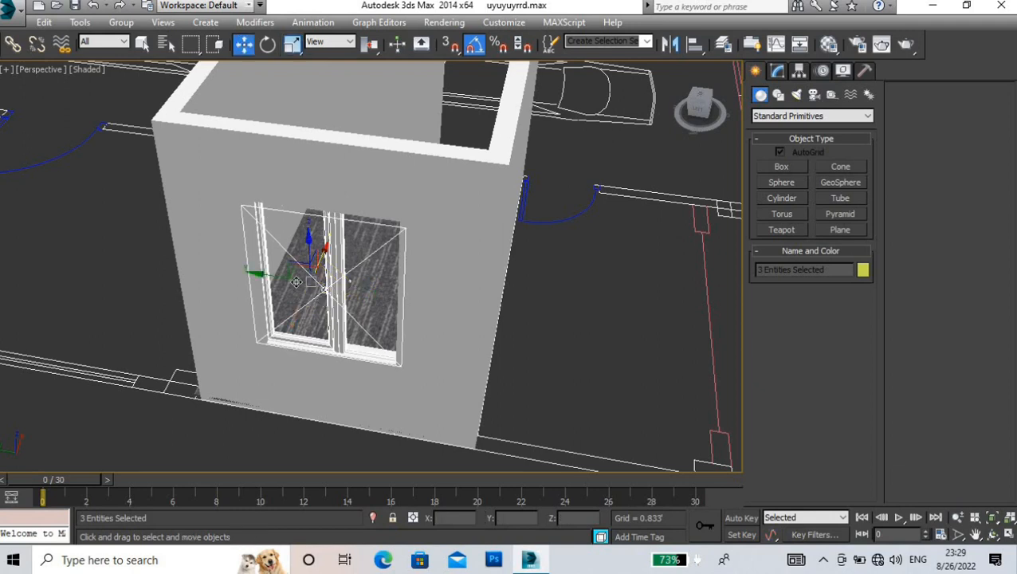
pyautogui.moveTo(292, 284)
pyautogui.keyDown('alt'); pyautogui.mouseDown(button='middle')
pyautogui.moveTo(169, 311)
pyautogui.moveTo(293, 266)
pyautogui.mouseUp(button='middle'); pyautogui.keyUp('alt')
pyautogui.moveTo(307, 256); pyautogui.dragTo(306, 264)
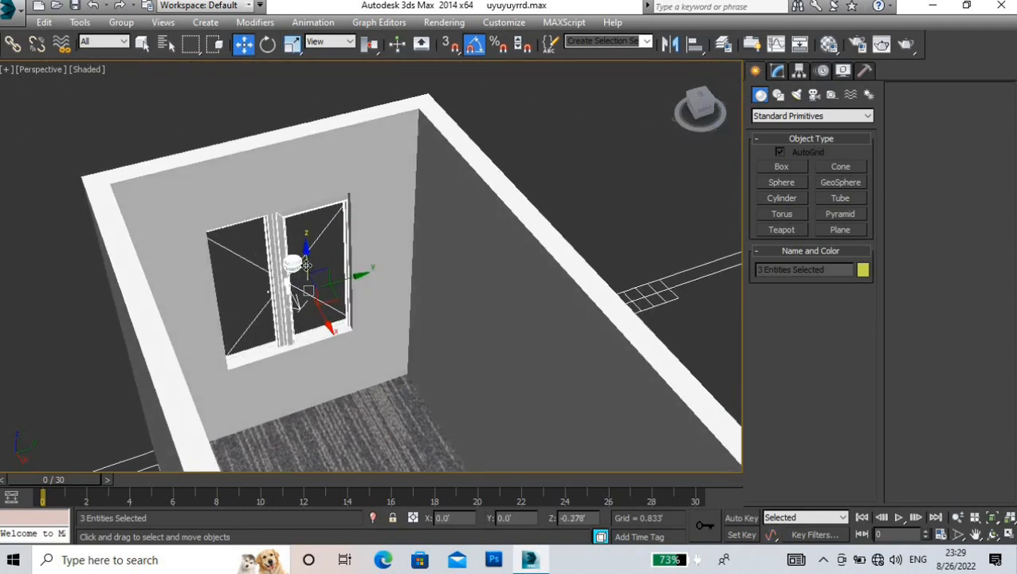
# - Move the window model out through the end wall along X and pull the small round object away from it
pyautogui.scroll(-10, 301, 266)
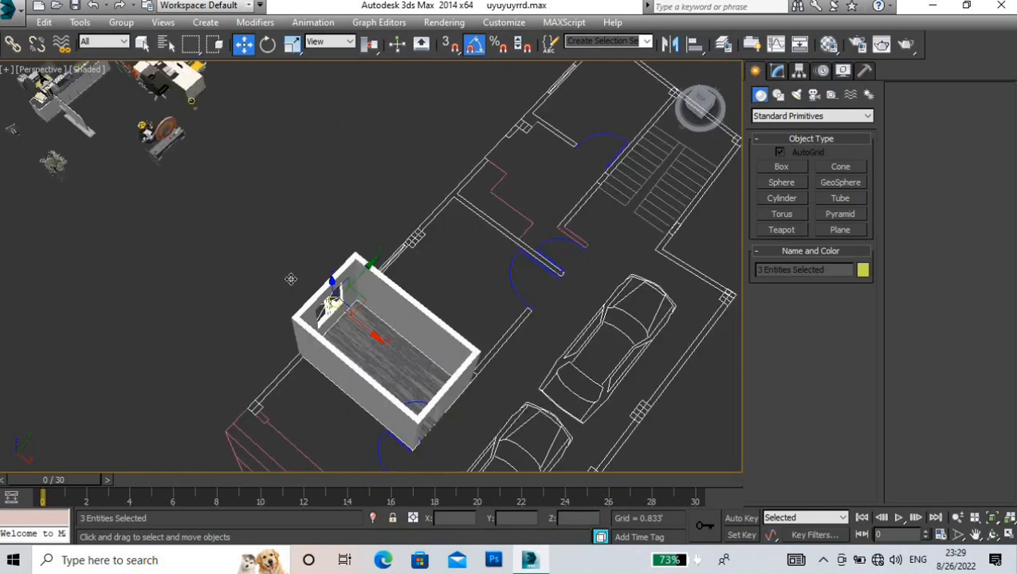
pyautogui.moveTo(361, 325); pyautogui.dragTo(277, 256)
pyautogui.scroll(7, 267, 246)
pyautogui.click(318, 232)
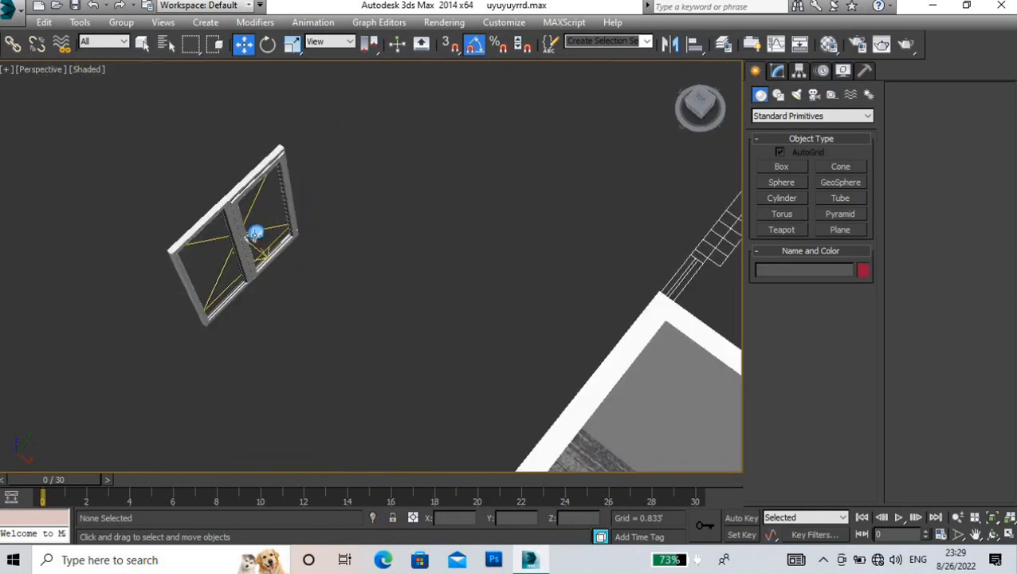
pyautogui.click(255, 233)
pyautogui.moveTo(191, 206); pyautogui.dragTo(319, 202)
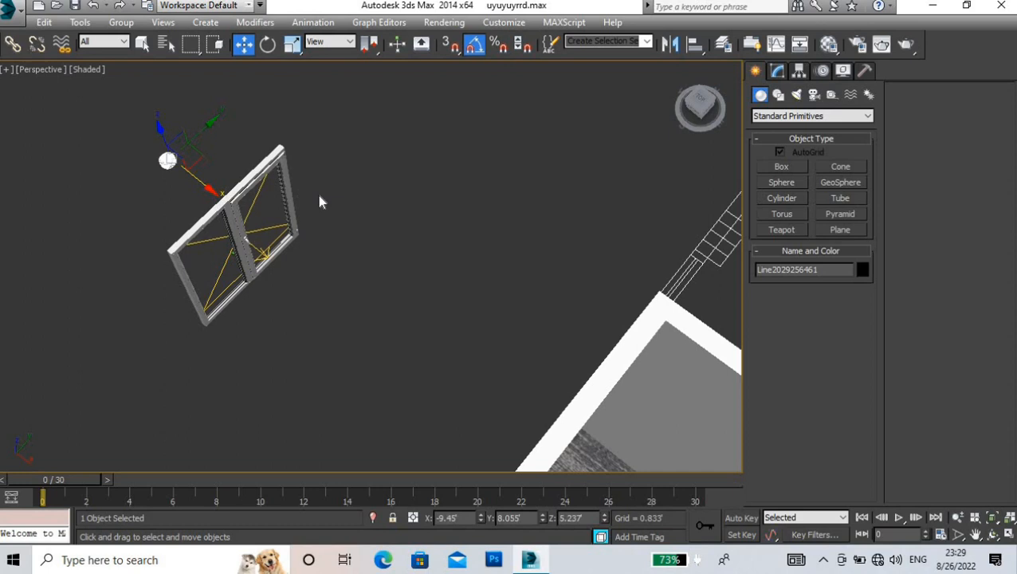
# - Select only the window's two parts and move them about 2.99' along X back into the wall opening
pyautogui.keyDown('ctrl'); pyautogui.click(238, 269); pyautogui.keyUp('ctrl')
pyautogui.moveTo(433, 334); pyautogui.dragTo(312, 263, button='middle')
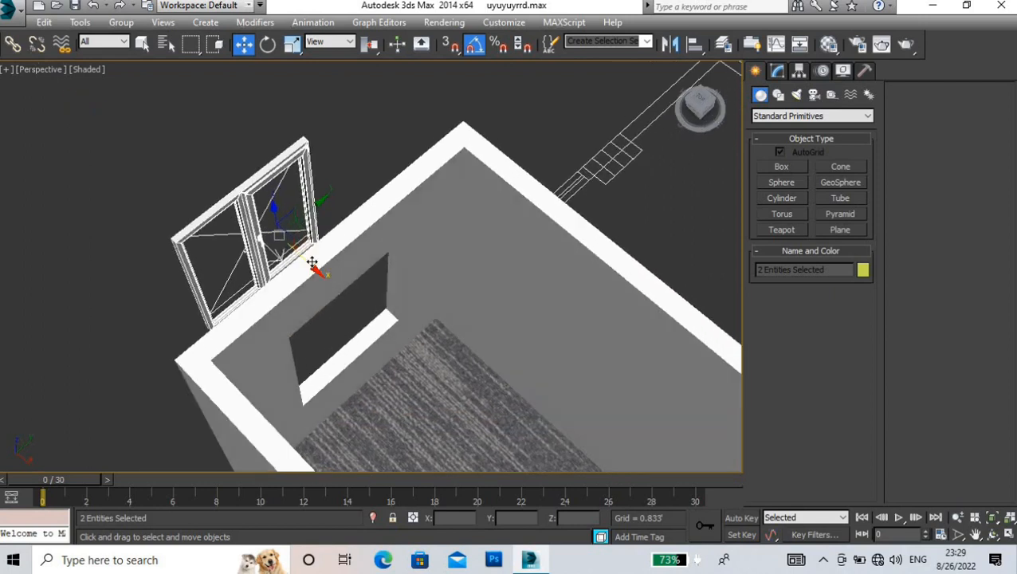
pyautogui.moveTo(328, 277); pyautogui.dragTo(390, 337)
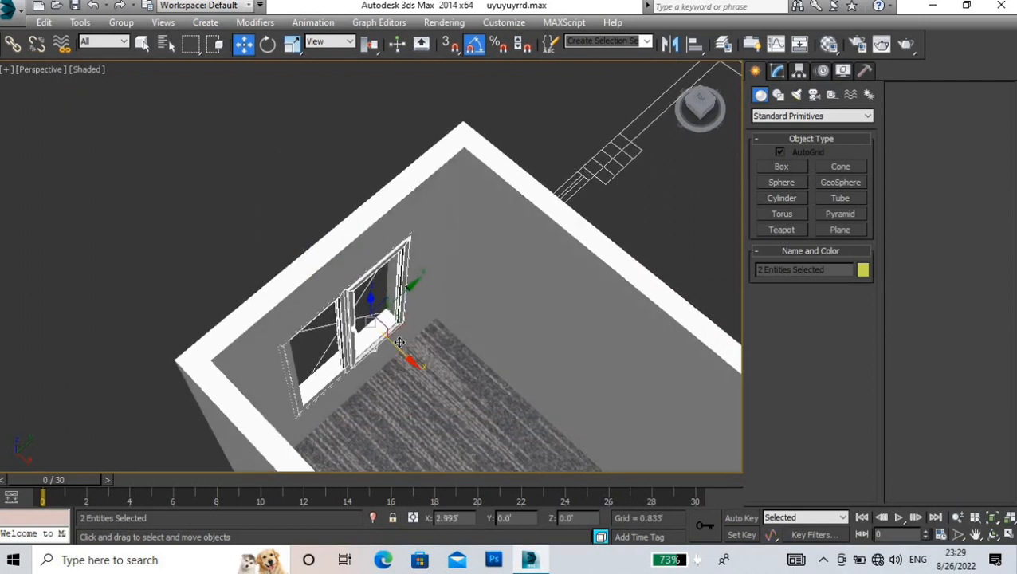
# - Scale the two window parts down slightly along Y and Z to match the opening
pyautogui.keyDown('alt'); pyautogui.moveTo(401, 343); pyautogui.dragTo(330, 305, button='middle'); pyautogui.keyUp('alt')
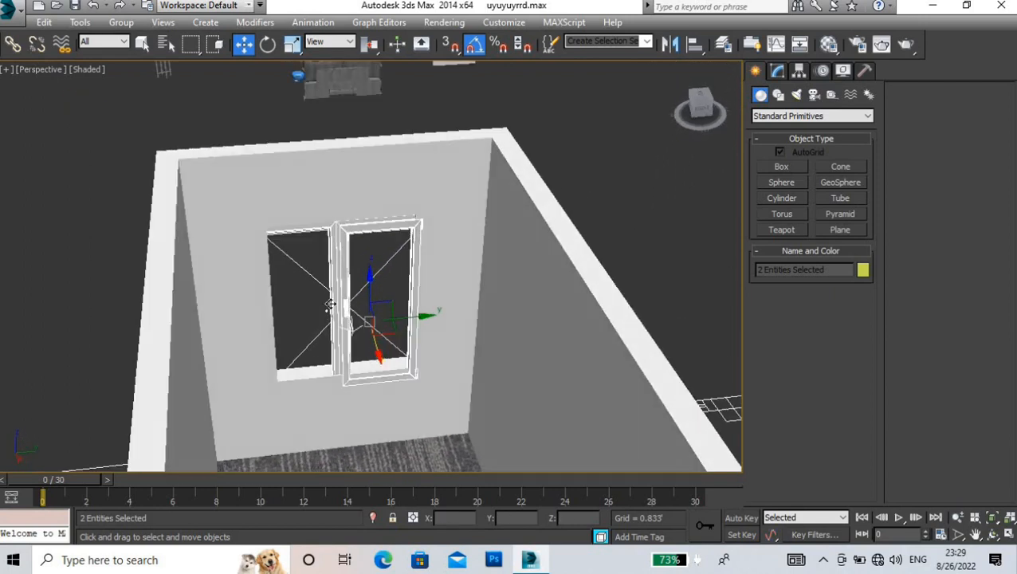
pyautogui.press('r')
pyautogui.moveTo(318, 322); pyautogui.dragTo(322, 325)
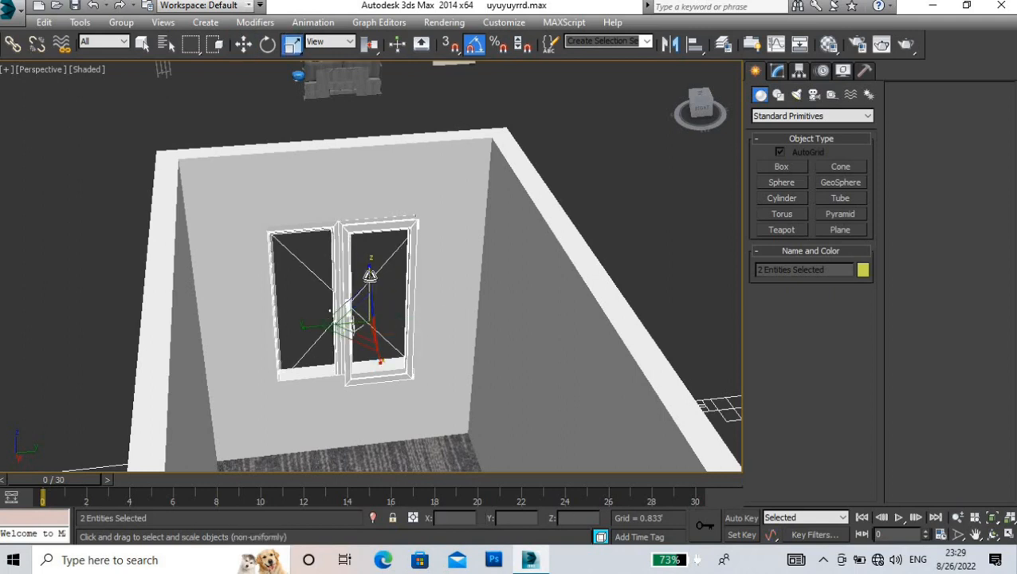
pyautogui.press('w')
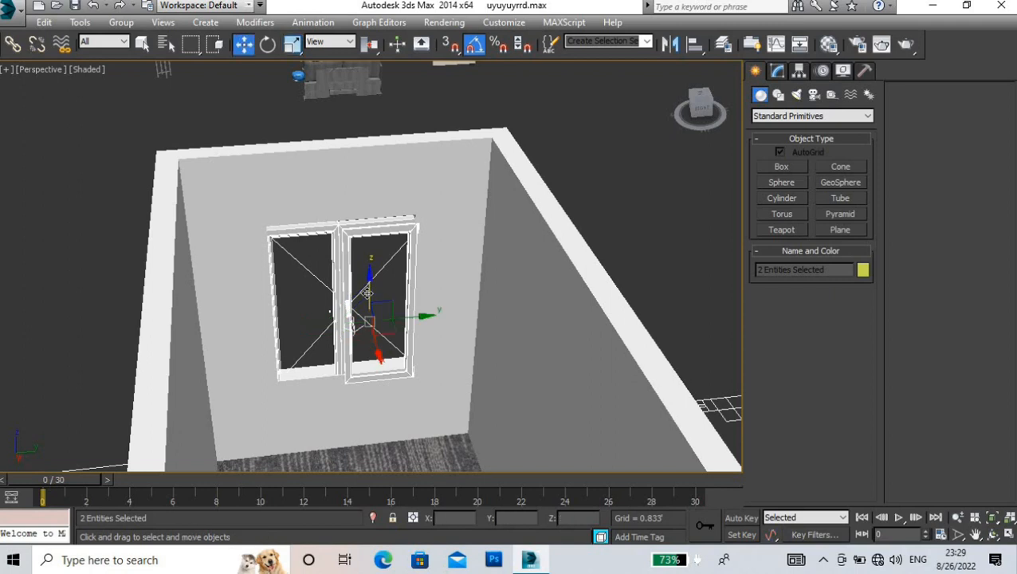
# - Nudge the window parts along X and Y to seat them in the wall opening, then deselect them
pyautogui.keyDown('alt'); pyautogui.moveTo(366, 290); pyautogui.dragTo(374, 334, button='middle'); pyautogui.keyUp('alt')
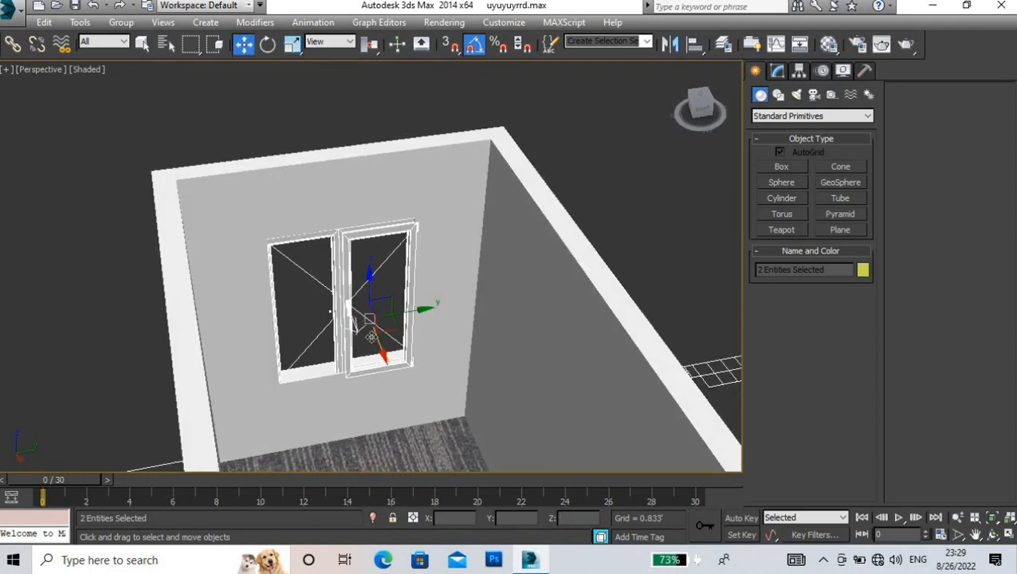
pyautogui.moveTo(370, 336); pyautogui.dragTo(370, 336)
pyautogui.keyDown('alt'); pyautogui.moveTo(363, 322); pyautogui.dragTo(364, 295, button='middle'); pyautogui.keyUp('alt')
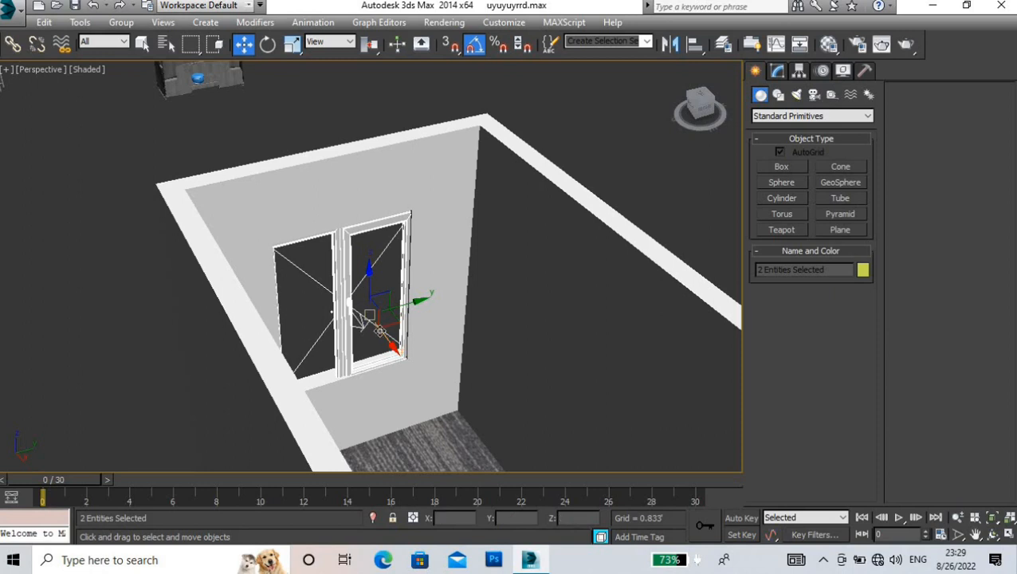
pyautogui.moveTo(379, 331); pyautogui.dragTo(377, 328)
pyautogui.keyDown('alt'); pyautogui.moveTo(365, 320); pyautogui.dragTo(361, 341, button='middle'); pyautogui.keyUp('alt')
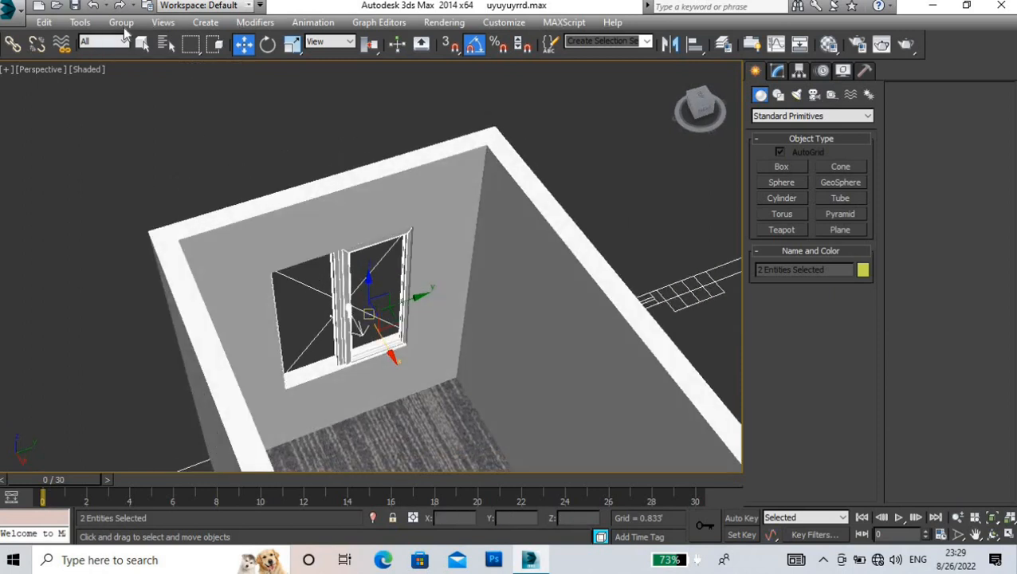
pyautogui.keyDown('alt'); pyautogui.moveTo(380, 300); pyautogui.dragTo(376, 309, button='middle'); pyautogui.keyUp('alt')
pyautogui.moveTo(386, 309); pyautogui.dragTo(388, 308)
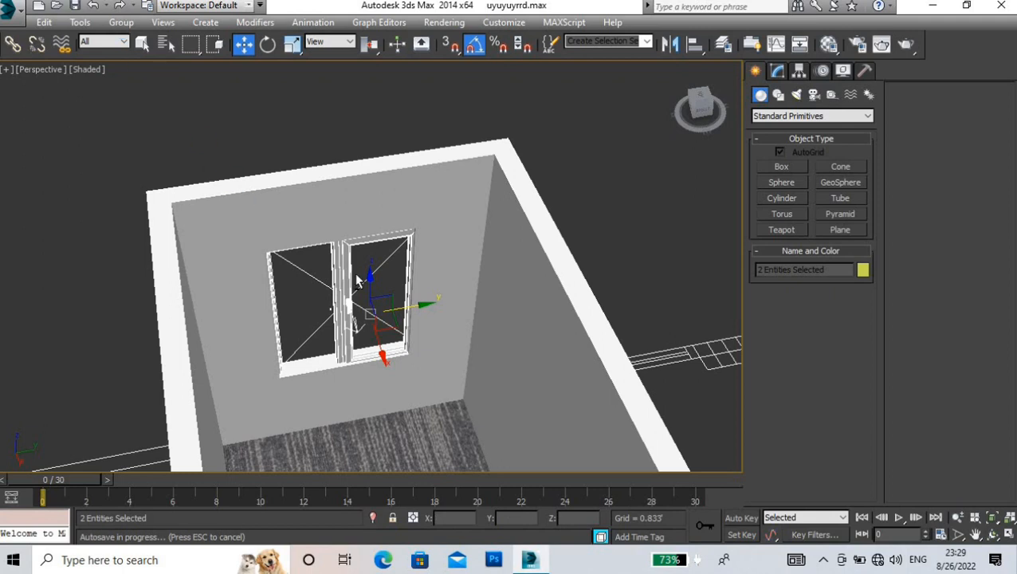
pyautogui.keyDown('alt'); pyautogui.moveTo(358, 279); pyautogui.dragTo(163, 306, button='middle'); pyautogui.keyUp('alt')
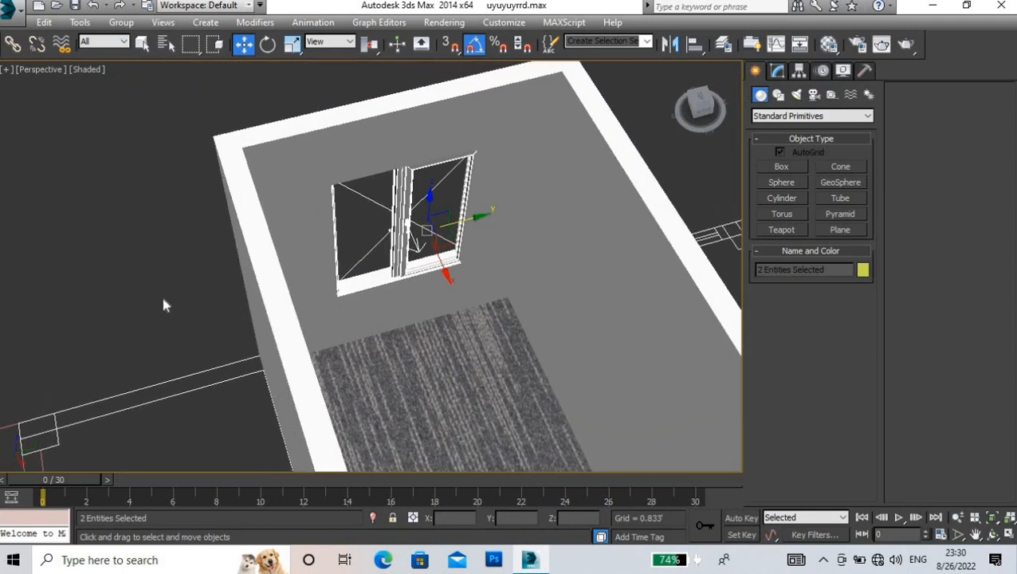
pyautogui.click(164, 301)
# - Select the low cabinet group among the imported furniture and move it about 18.2' along X toward the room
pyautogui.scroll(-6, 236, 261)
pyautogui.moveTo(254, 262); pyautogui.dragTo(288, 268, button='middle')
pyautogui.scroll(5, 265, 171)
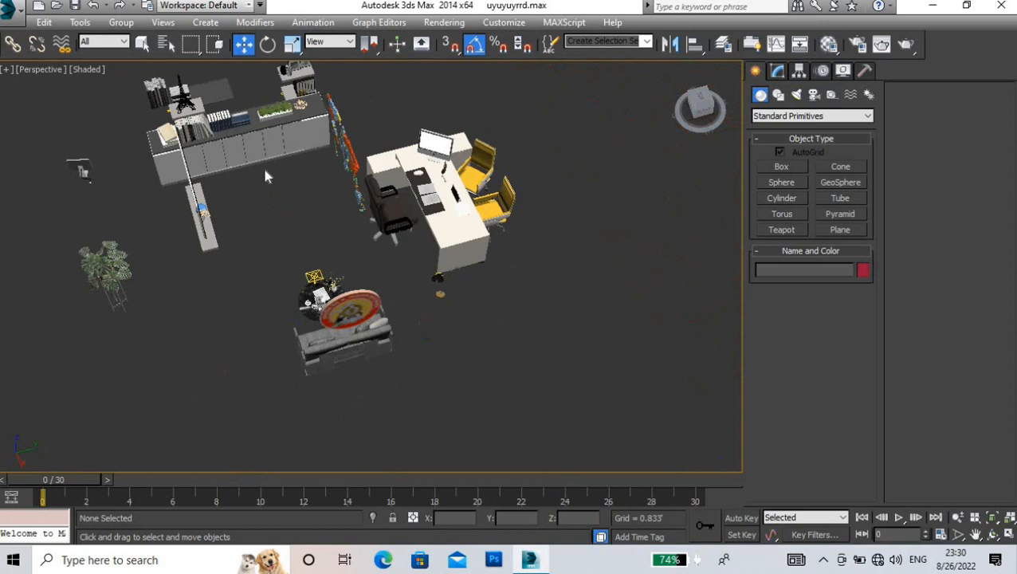
pyautogui.click(409, 206)
pyautogui.scroll(-4, 446, 208)
pyautogui.scroll(5, 358, 192)
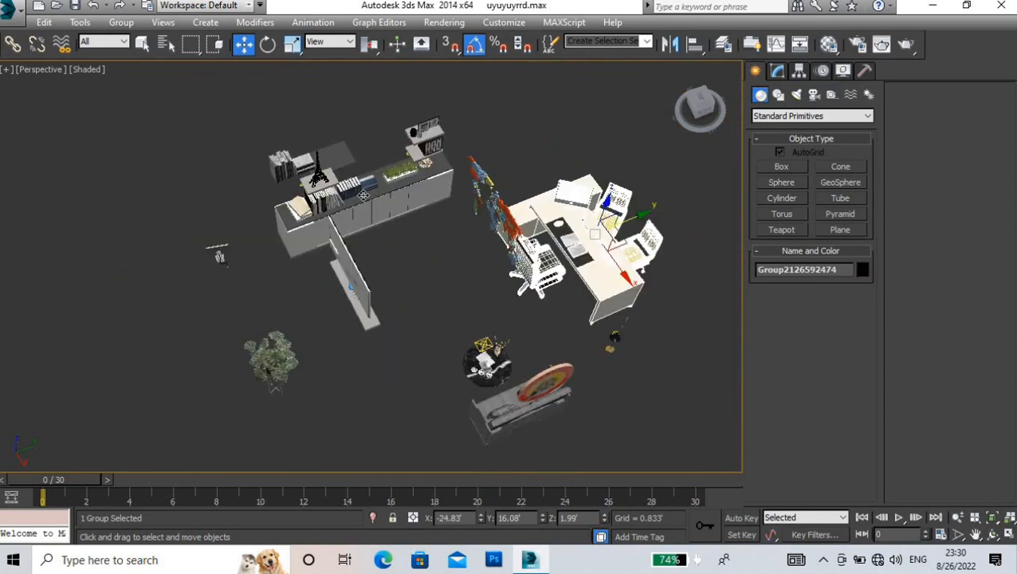
pyautogui.click(359, 185)
pyautogui.scroll(-6, 404, 205)
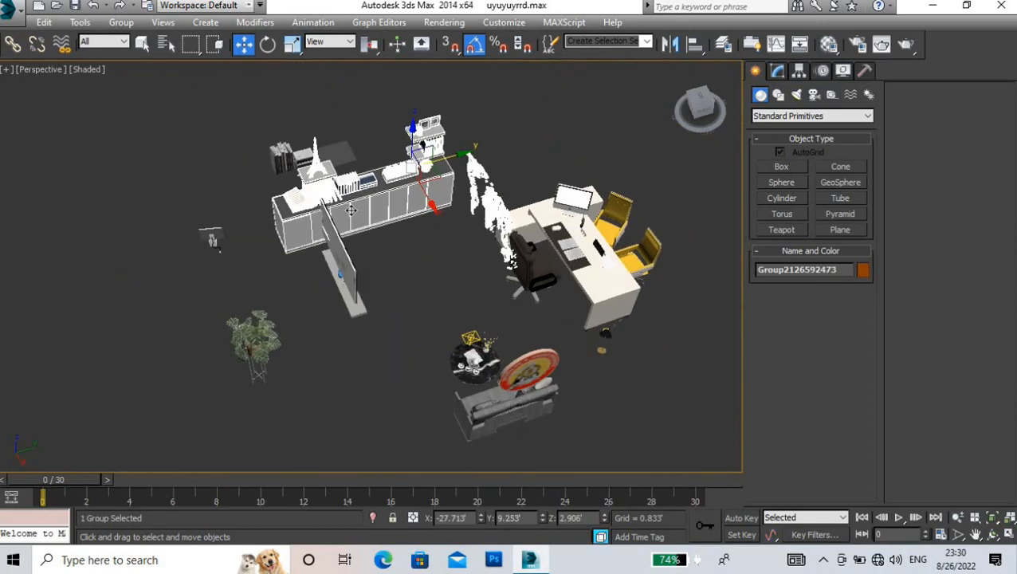
pyautogui.moveTo(492, 365); pyautogui.dragTo(491, 373)
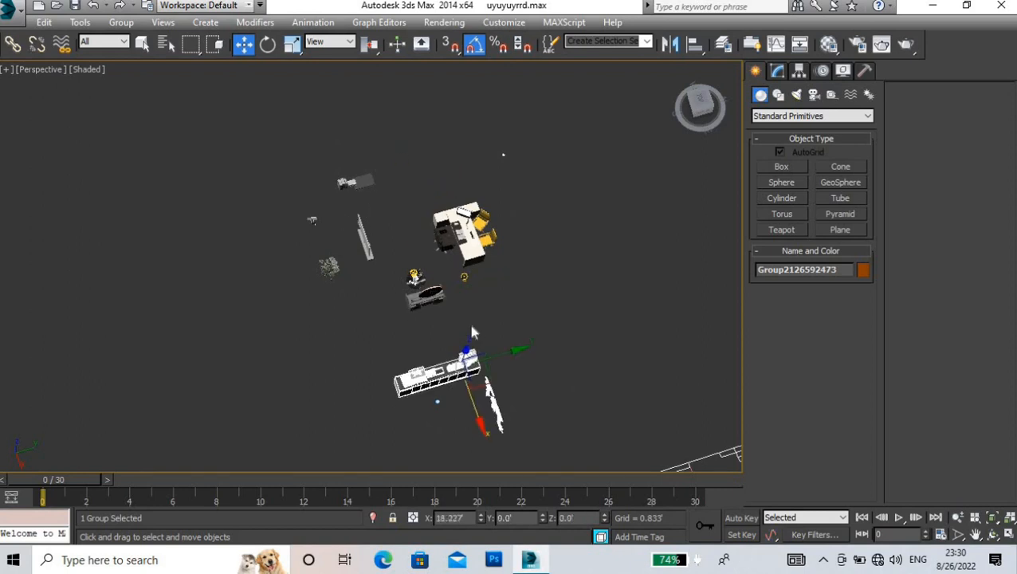
# - Move the cabinet group in top view into the room against the window wall, to about X 5.21', Y 6.92'
pyautogui.moveTo(467, 320); pyautogui.dragTo(413, 251, button='middle')
pyautogui.press('t')
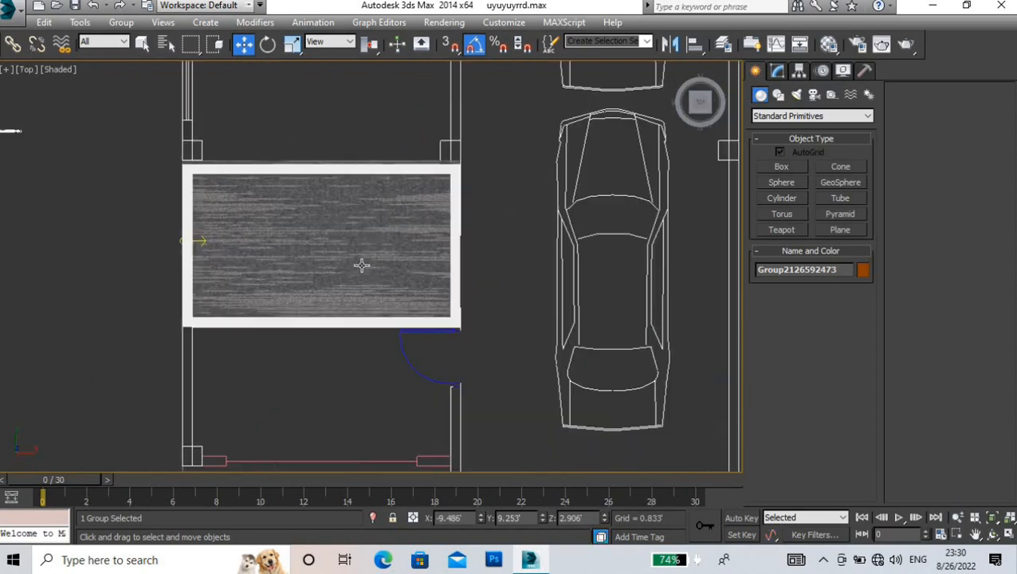
pyautogui.scroll(-4, 367, 264)
pyautogui.moveTo(147, 227); pyautogui.dragTo(168, 235, button='middle')
pyautogui.moveTo(134, 202); pyautogui.dragTo(305, 232)
pyautogui.scroll(2, 307, 201)
pyautogui.press('p')
pyautogui.scroll(3, 321, 276)
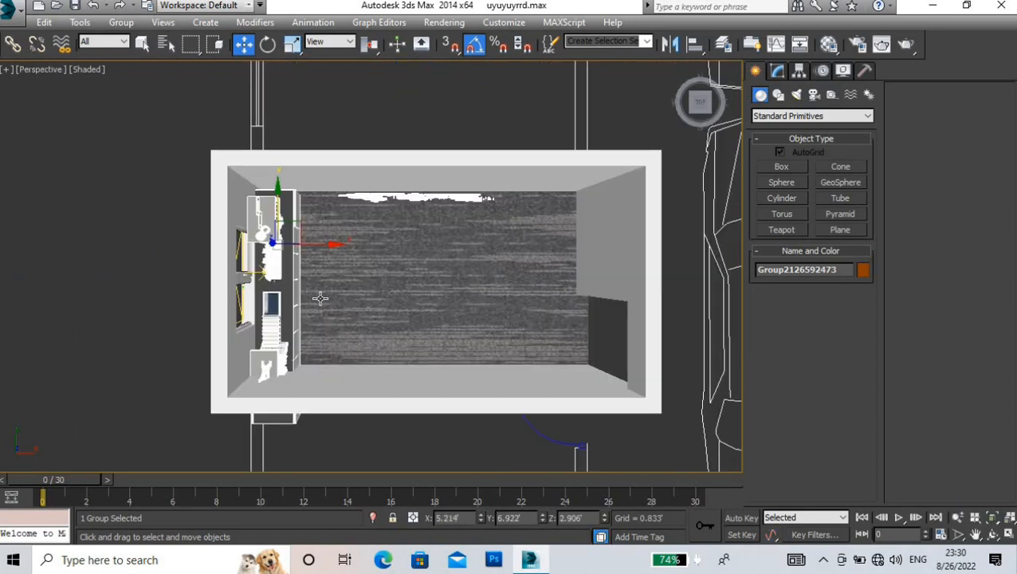
# - Shift the cabinet group along Y to about 7.6', toward the room's side wall
pyautogui.keyDown('alt'); pyautogui.moveTo(321, 298); pyautogui.dragTo(451, 290, button='middle'); pyautogui.keyUp('alt')
pyautogui.scroll(3, 270, 256)
pyautogui.moveTo(493, 275); pyautogui.dragTo(528, 276)
pyautogui.scroll(-5, 426, 256)
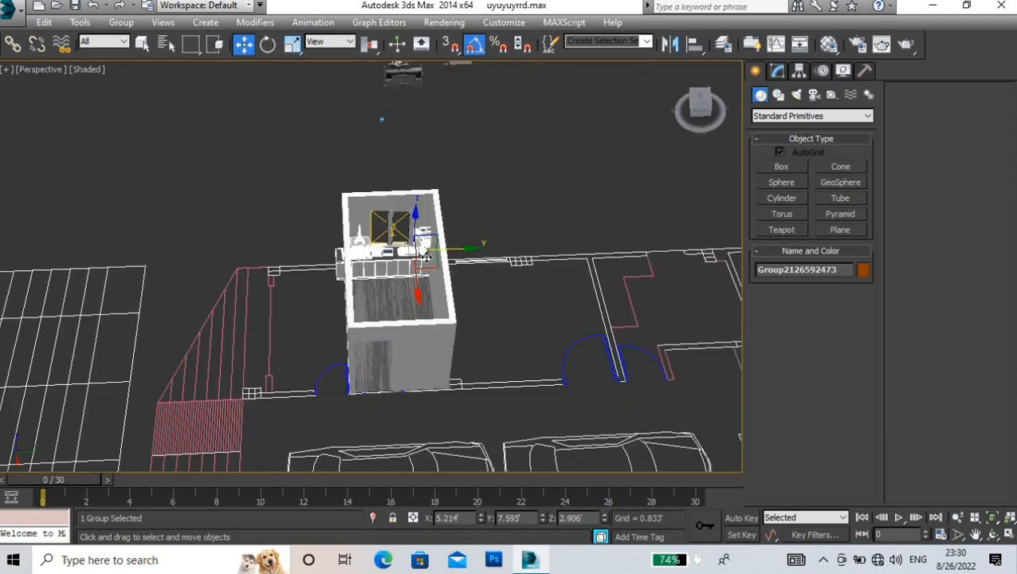
# - Move the cabinet group out of the room along Y to about -56.36', into empty space, and deselect it
pyautogui.scroll(-8, 431, 254)
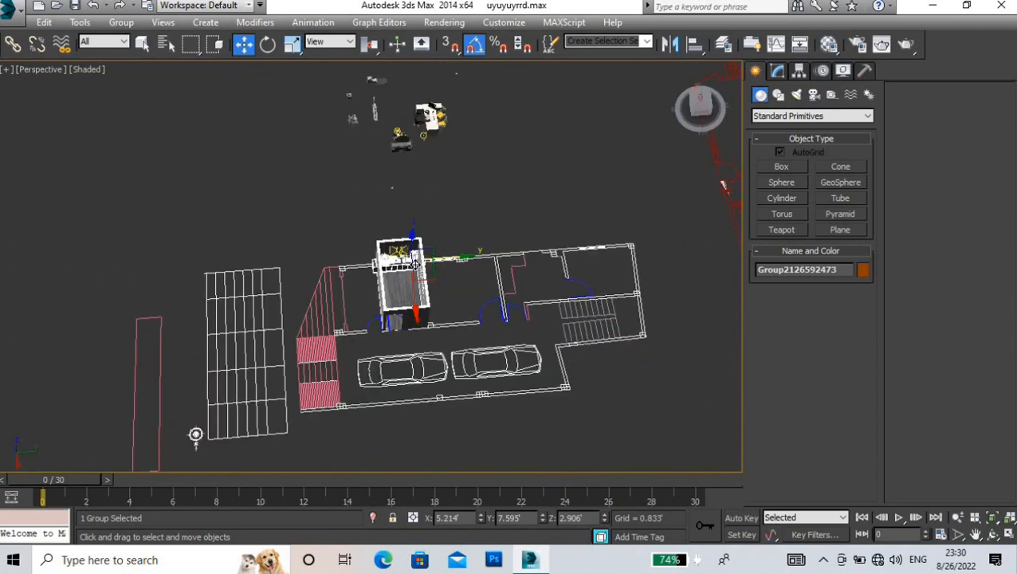
pyautogui.moveTo(438, 255); pyautogui.dragTo(203, 257)
pyautogui.click(178, 213)
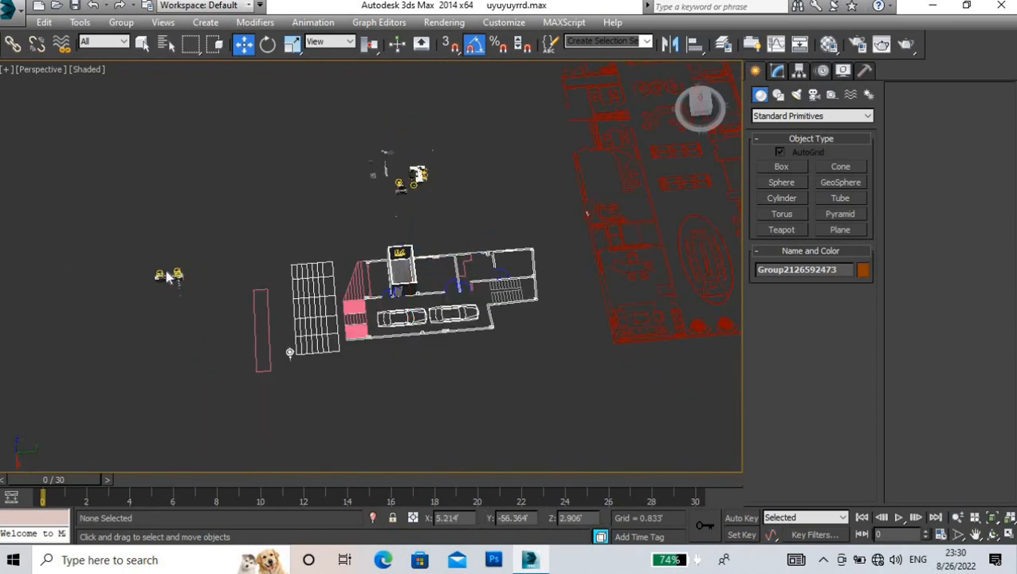
# - Ungroup the cabinet group into its separate objects
pyautogui.scroll(10, 164, 275)
pyautogui.click(188, 320)
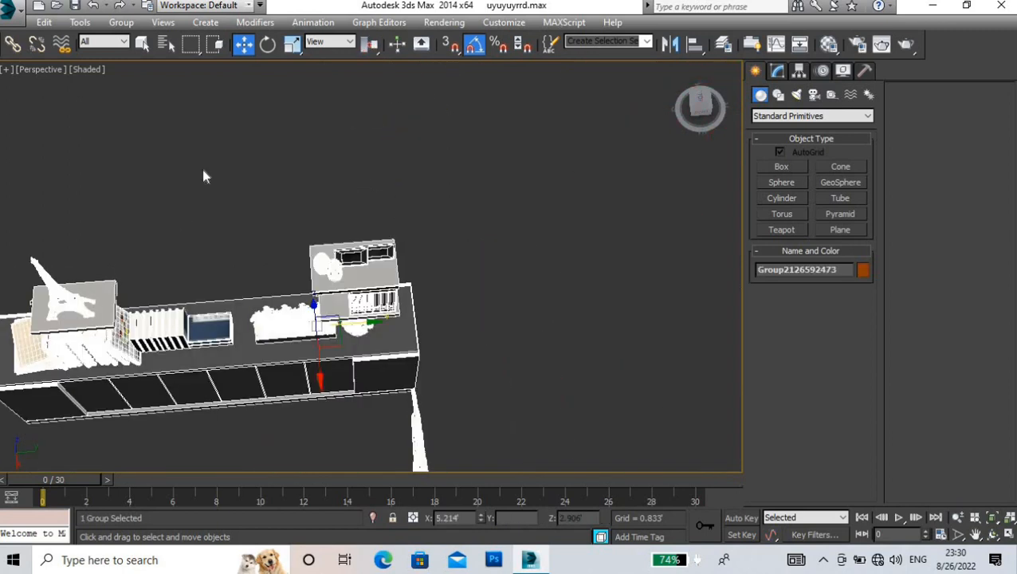
pyautogui.click(121, 23)
pyautogui.click(143, 57)
# - Select the cabinet and its accessories without the multicoloured wall decoration and move them along Y away from it
pyautogui.scroll(-10, 375, 185)
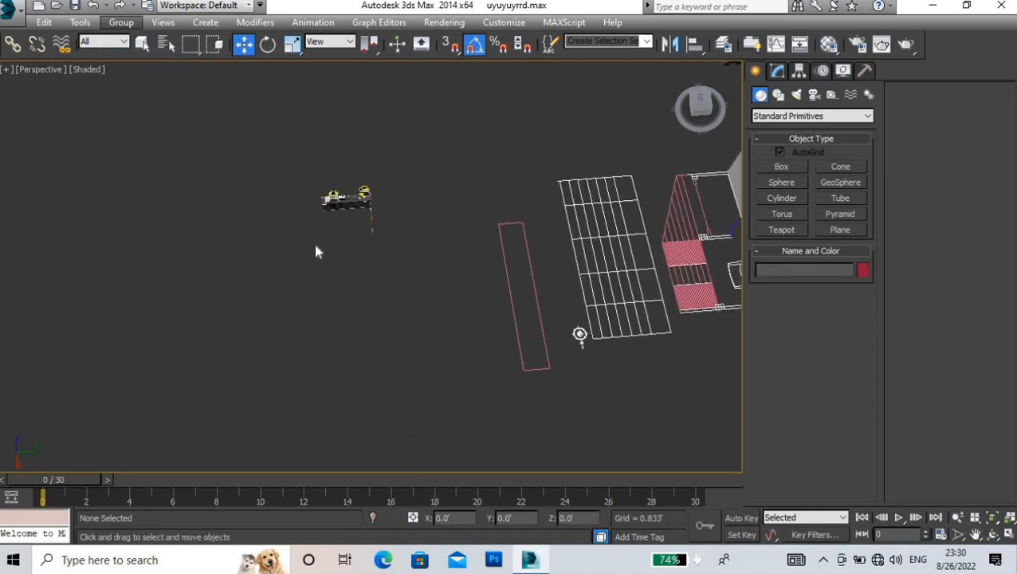
pyautogui.scroll(5, 373, 251)
pyautogui.keyDown('alt'); pyautogui.click(374, 232); pyautogui.keyUp('alt')
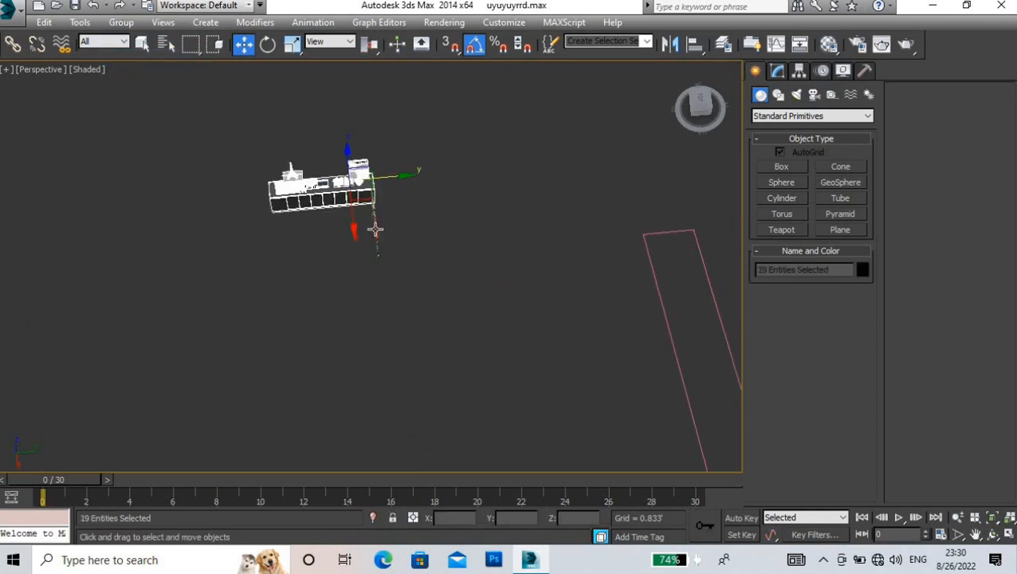
pyautogui.keyDown('alt'); pyautogui.moveTo(353, 187); pyautogui.dragTo(353, 183, button='middle'); pyautogui.keyUp('alt')
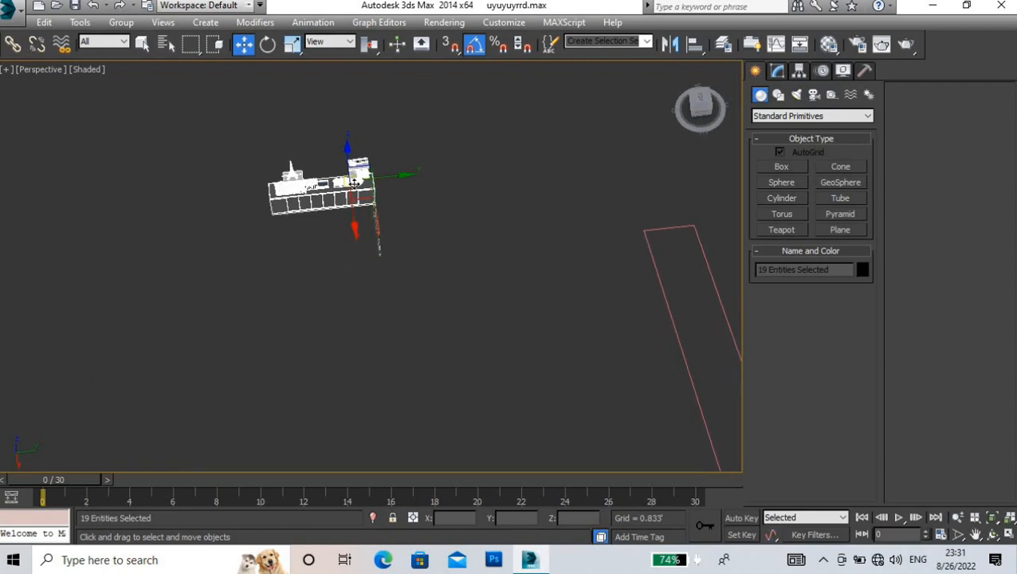
pyautogui.moveTo(373, 184); pyautogui.dragTo(480, 196)
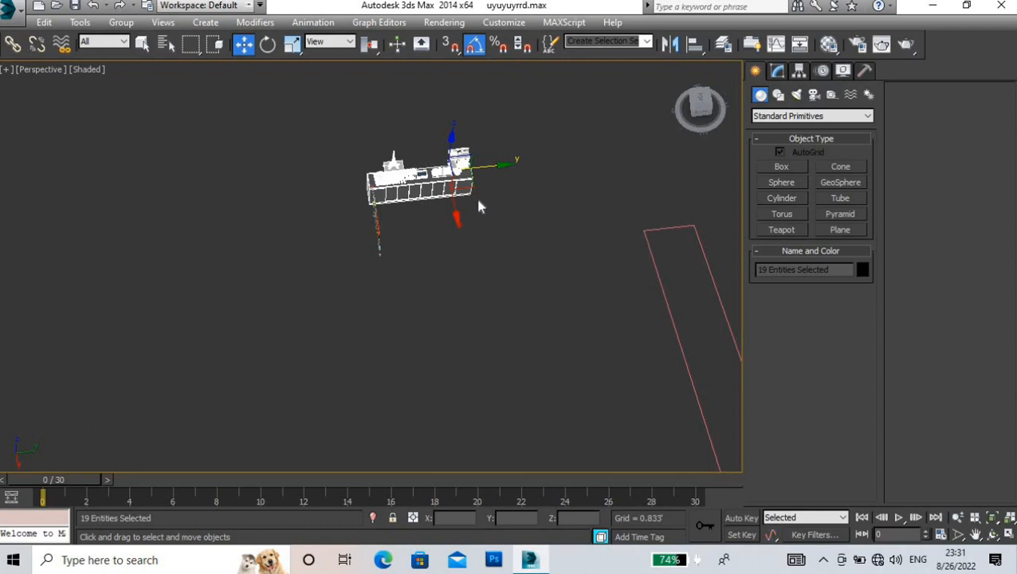
# - Move the selected cabinet objects about 54.65' along Y back into the room and adjust them about 1.7' further along Y
pyautogui.press('t')
pyautogui.scroll(-5, 350, 231)
pyautogui.moveTo(193, 252); pyautogui.dragTo(304, 242, button='middle')
pyautogui.scroll(-4, 304, 243)
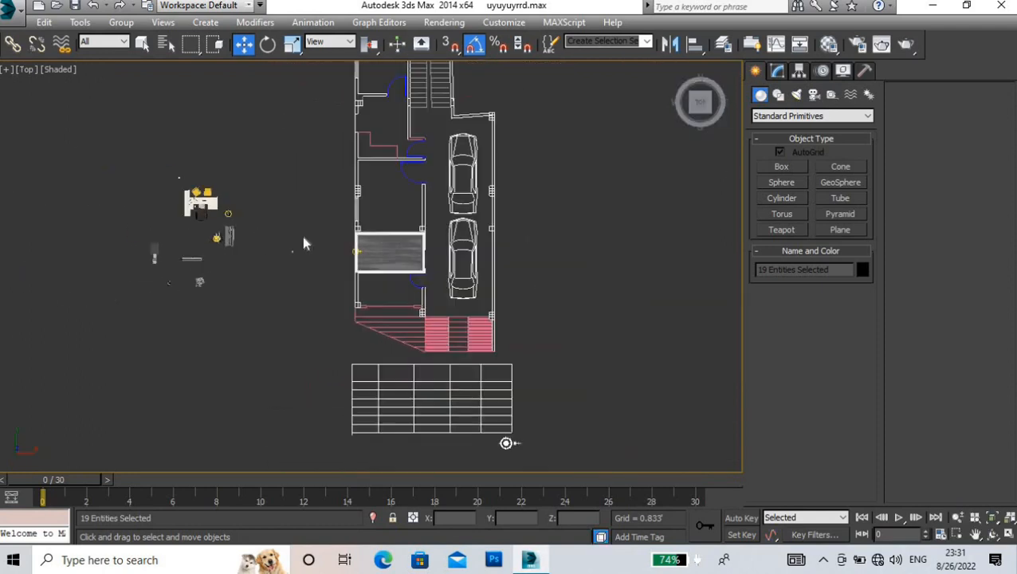
pyautogui.moveTo(358, 380); pyautogui.dragTo(365, 151)
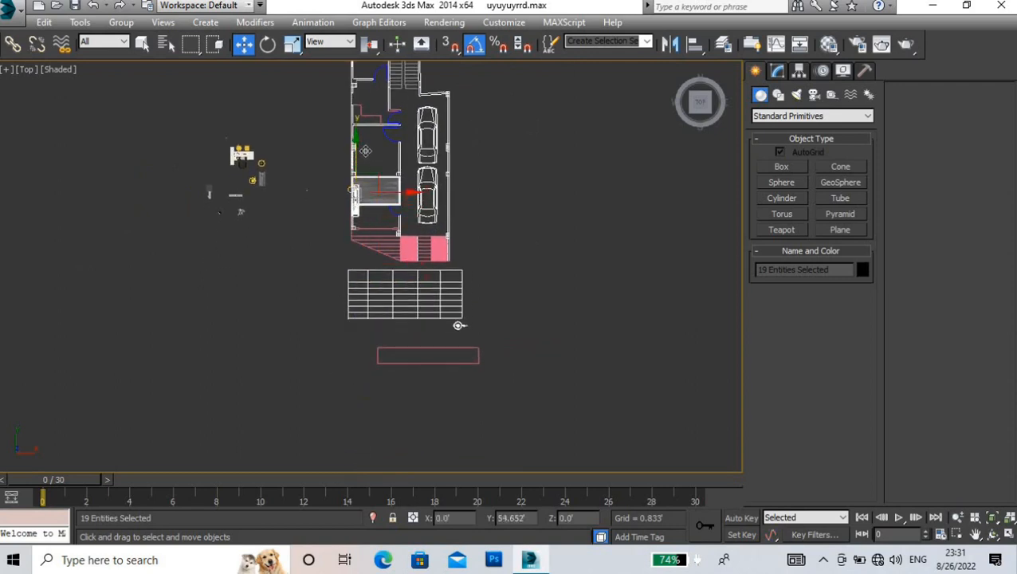
pyautogui.scroll(3, 362, 169)
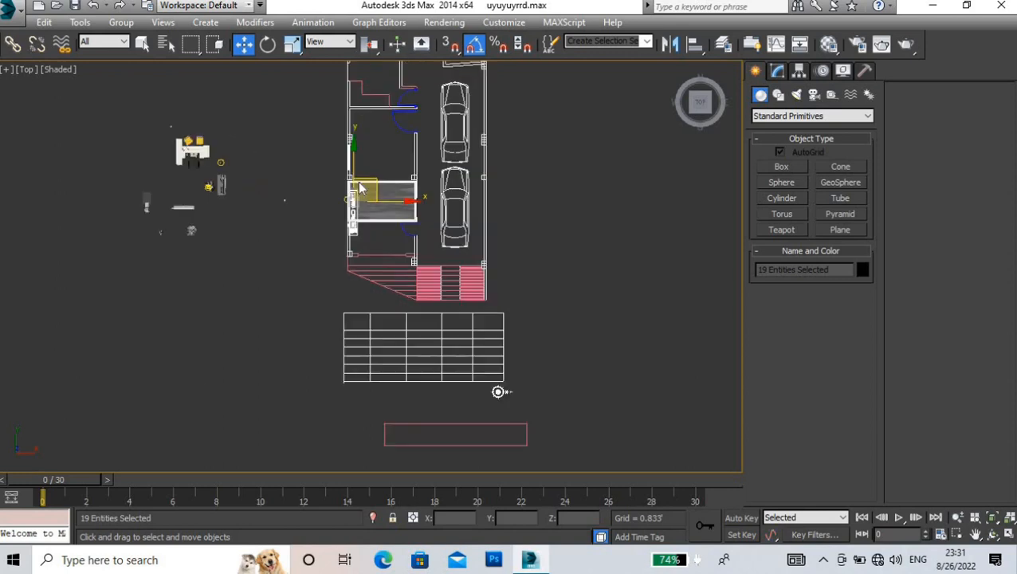
pyautogui.keyDown('alt'); pyautogui.moveTo(315, 205); pyautogui.dragTo(363, 171, button='middle'); pyautogui.keyUp('alt')
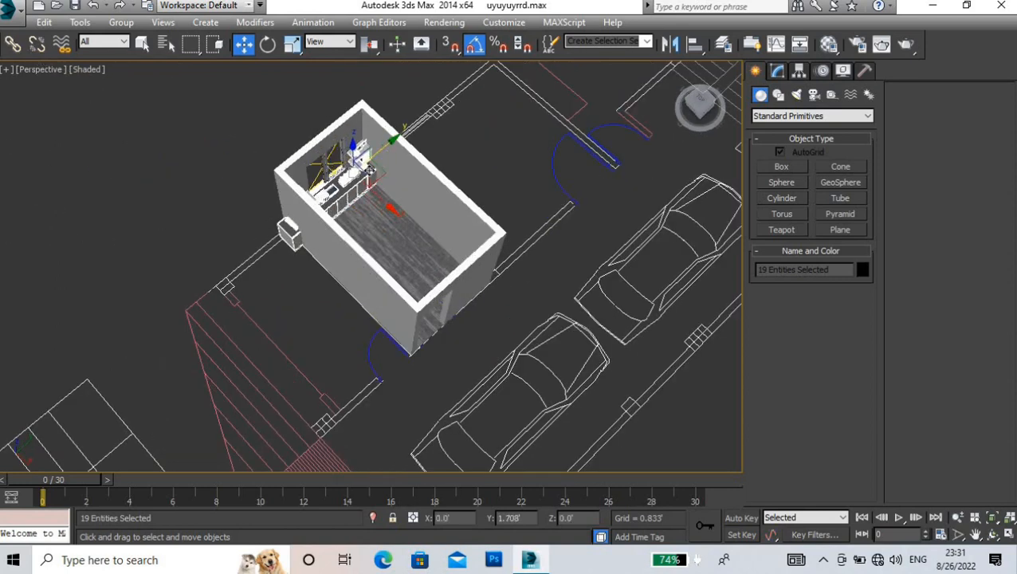
# - Scale the cabinet and its accessories down uniformly to 83% to fit the room's width
pyautogui.press('z')
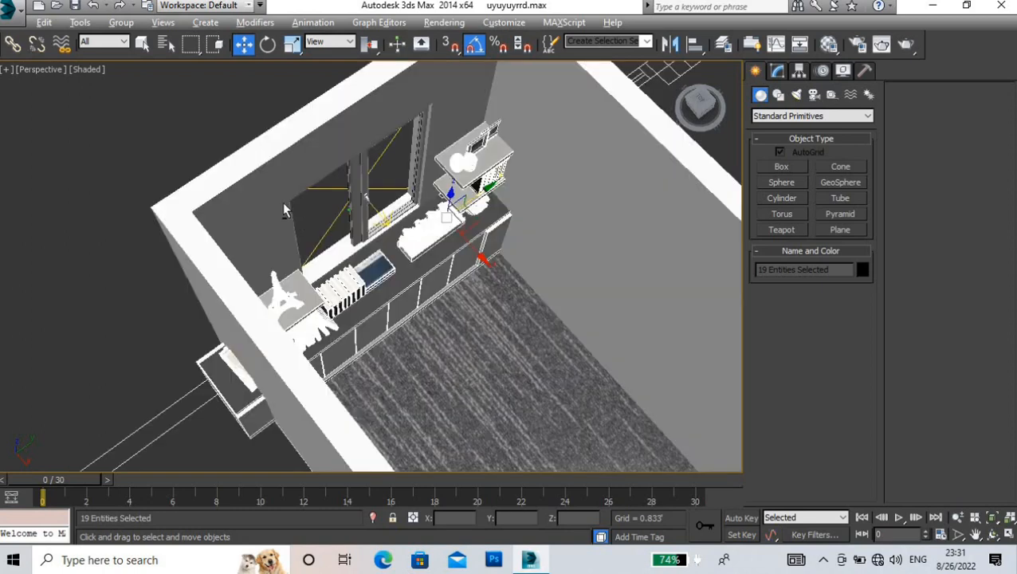
pyautogui.keyDown('alt'); pyautogui.moveTo(283, 210); pyautogui.dragTo(387, 200, button='middle'); pyautogui.keyUp('alt')
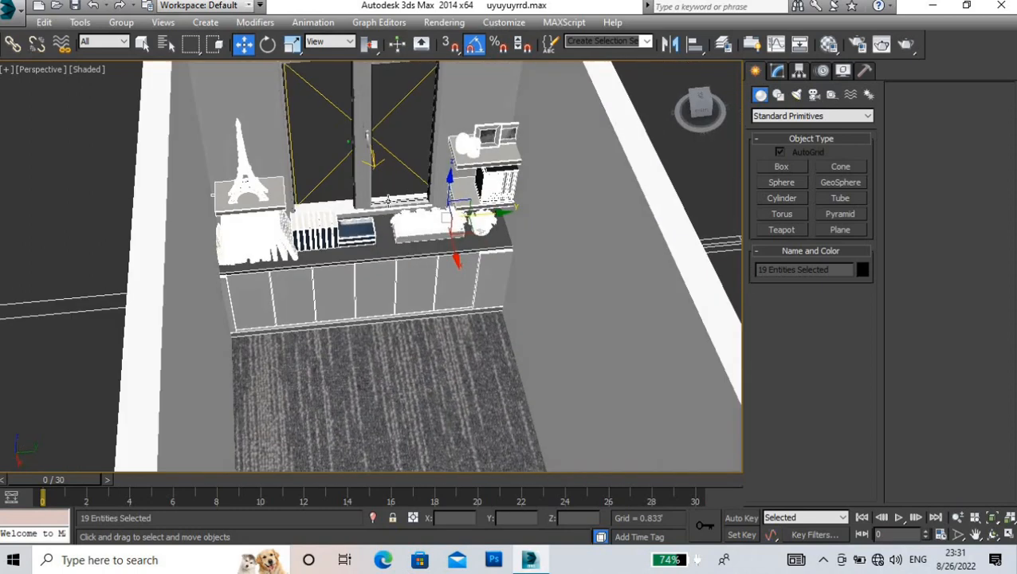
pyautogui.press('r')
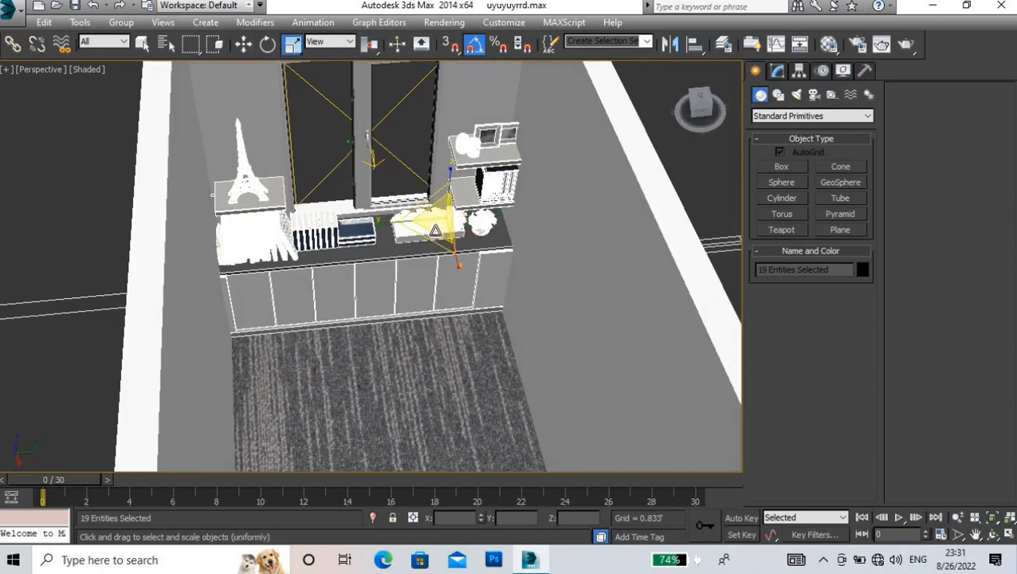
pyautogui.moveTo(433, 221); pyautogui.dragTo(435, 239)
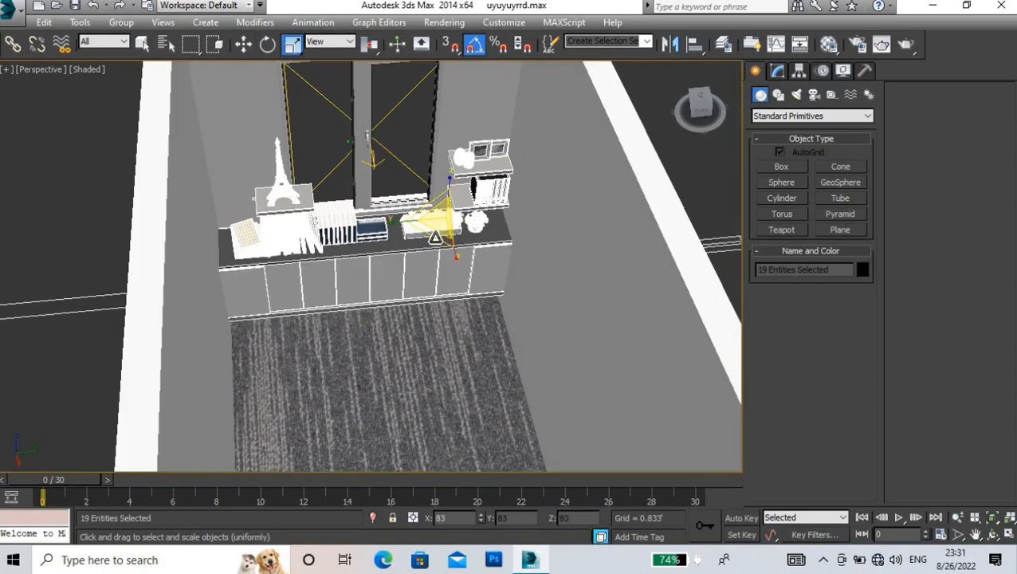
# - Move the cabinet and its accessories about 0.14' back along Y and lower them about 0.469' onto the floor
pyautogui.press('w')
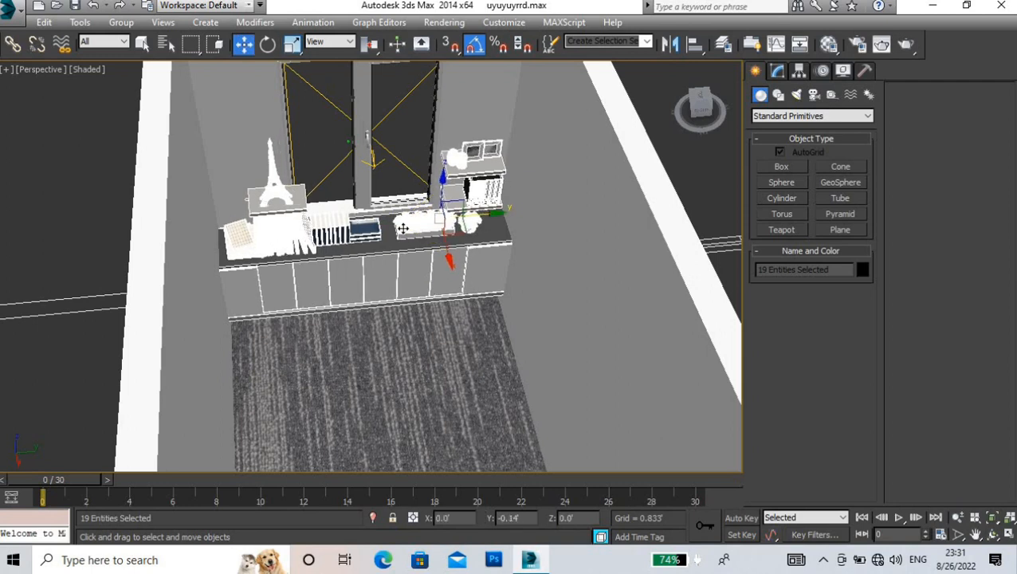
pyautogui.keyDown('alt'); pyautogui.moveTo(469, 215); pyautogui.dragTo(452, 195, button='middle'); pyautogui.keyUp('alt')
pyautogui.moveTo(446, 200); pyautogui.dragTo(435, 215)
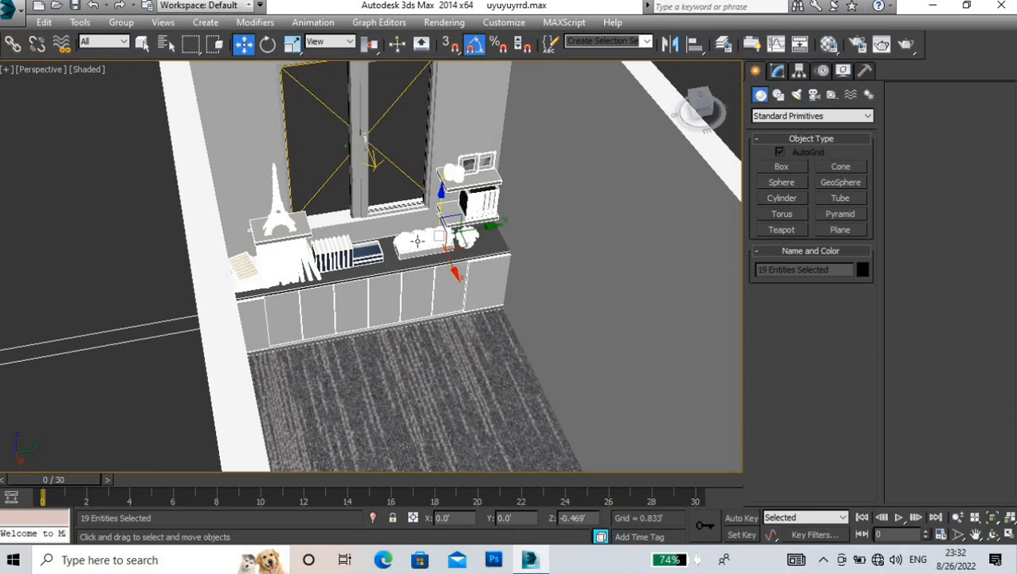
pyautogui.keyDown('alt'); pyautogui.moveTo(416, 241); pyautogui.dragTo(416, 241, button='middle'); pyautogui.keyUp('alt')
# - Mirror the selected cabinet objects across the Y axis without cloning and move them about 3.059' back along Y between the walls
pyautogui.click(669, 45)
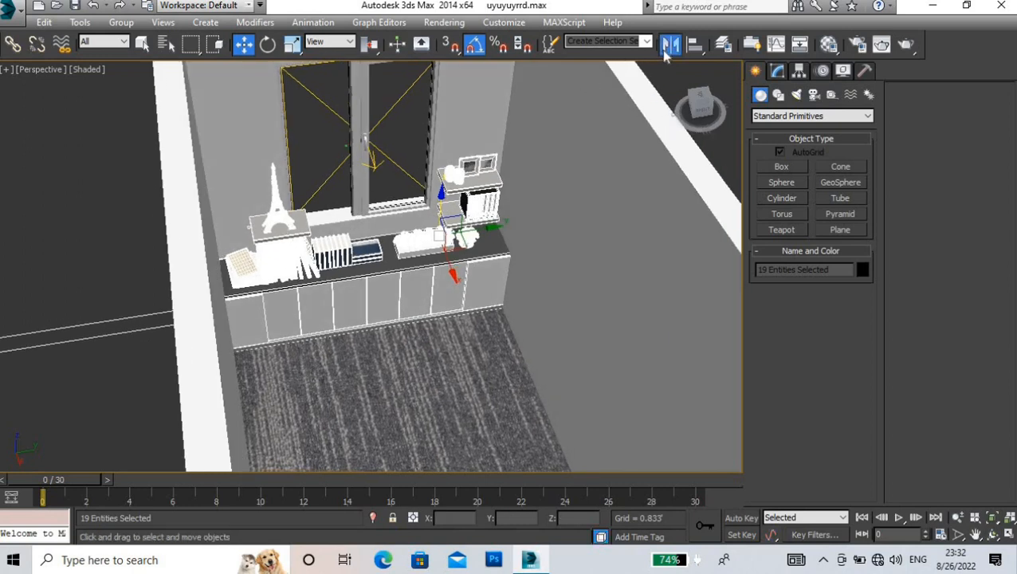
pyautogui.click(476, 205)
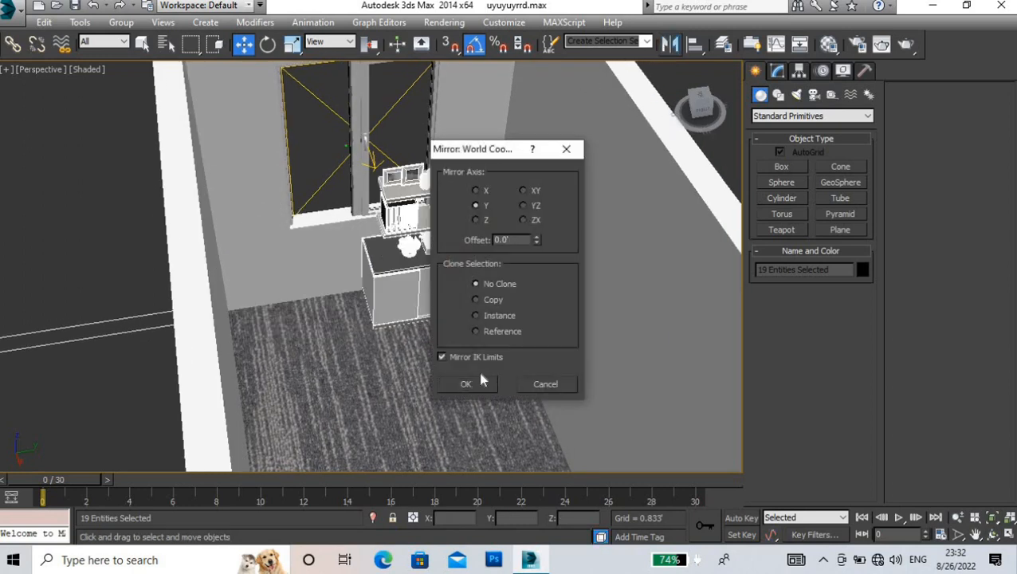
pyautogui.click(466, 384)
pyautogui.moveTo(473, 229); pyautogui.dragTo(328, 246)
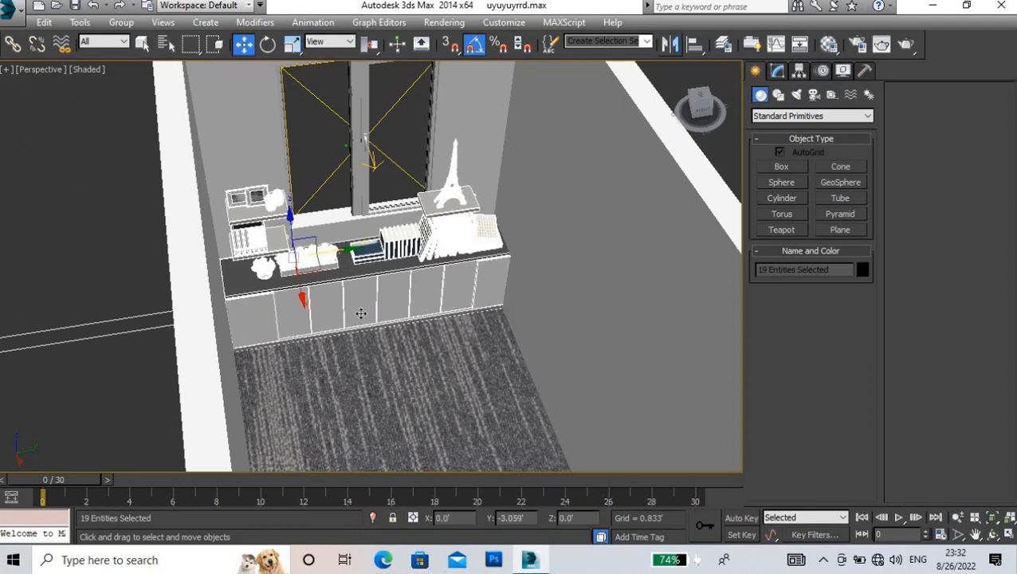
# - Combine the cabinet and all its accessories into a single group with the default name
pyautogui.click(374, 287)
pyautogui.click(349, 262)
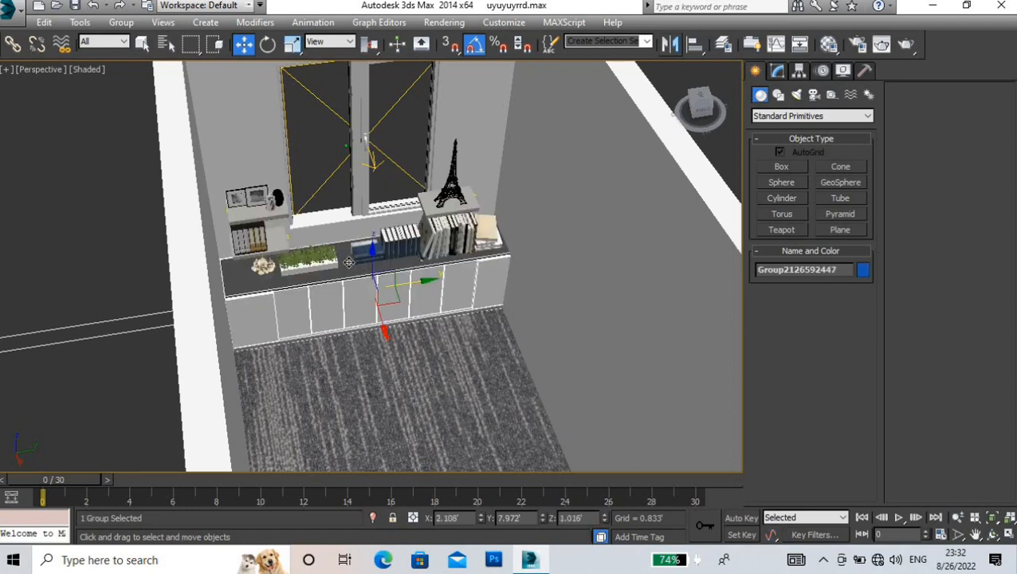
pyautogui.doubleClick(349, 262)
pyautogui.click(120, 24)
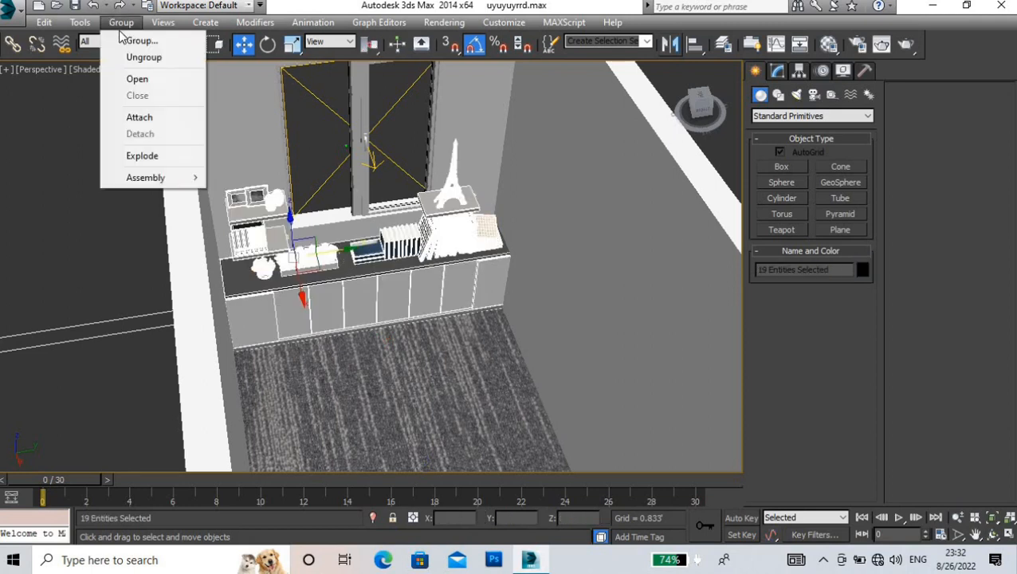
pyautogui.click(140, 40)
pyautogui.press('Return')
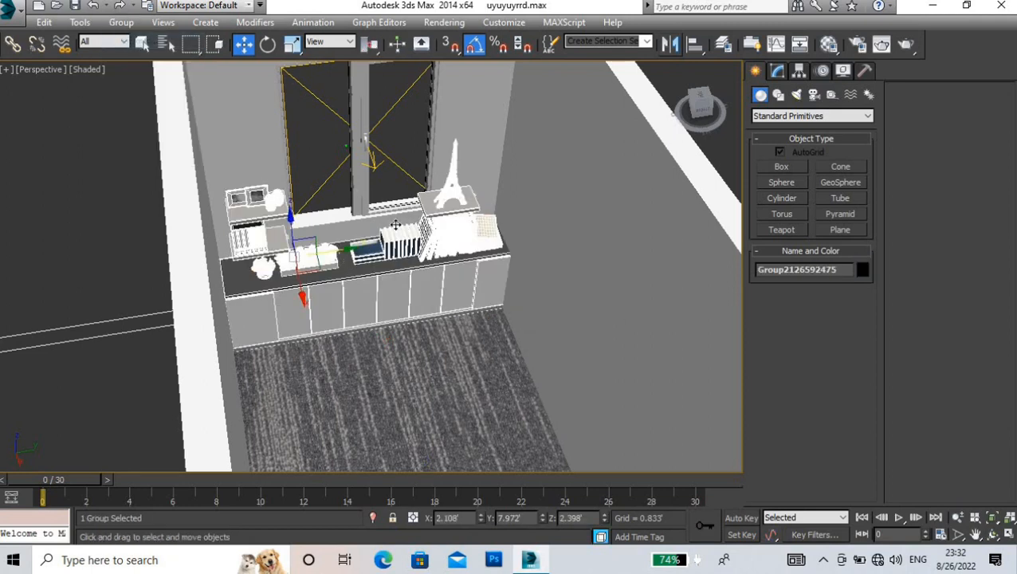
# - Move the cabinet group along X to about 1.779' and along Y to about 7.927' to fit it under the window
pyautogui.keyDown('alt'); pyautogui.moveTo(396, 226); pyautogui.dragTo(351, 249, button='middle'); pyautogui.keyUp('alt')
pyautogui.moveTo(345, 255); pyautogui.dragTo(325, 258)
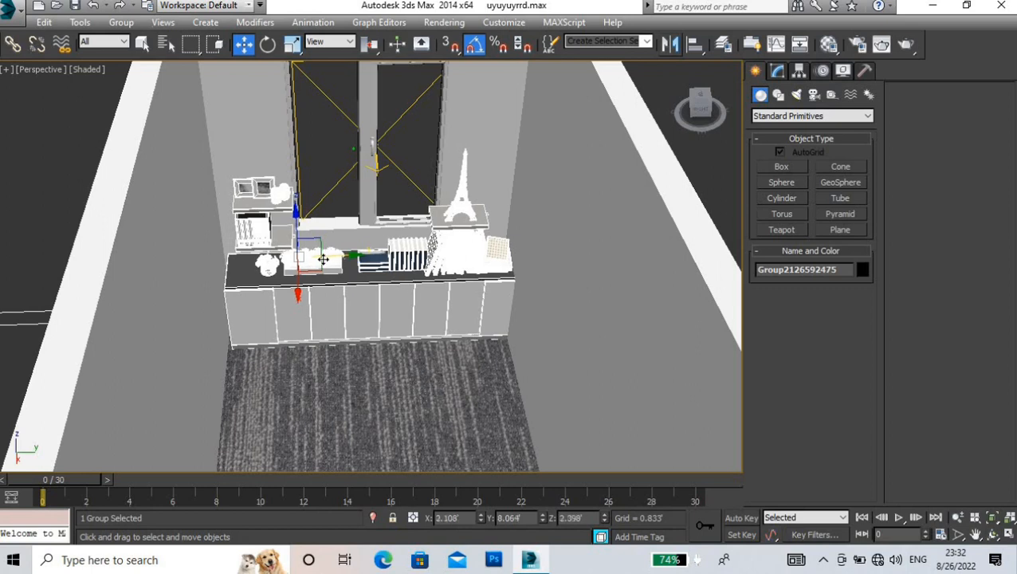
pyautogui.keyDown('alt'); pyautogui.moveTo(335, 280); pyautogui.dragTo(303, 291, button='middle'); pyautogui.keyUp('alt')
pyautogui.moveTo(302, 288); pyautogui.dragTo(299, 277)
pyautogui.keyDown('alt'); pyautogui.moveTo(331, 261); pyautogui.dragTo(322, 246, button='middle'); pyautogui.keyUp('alt')
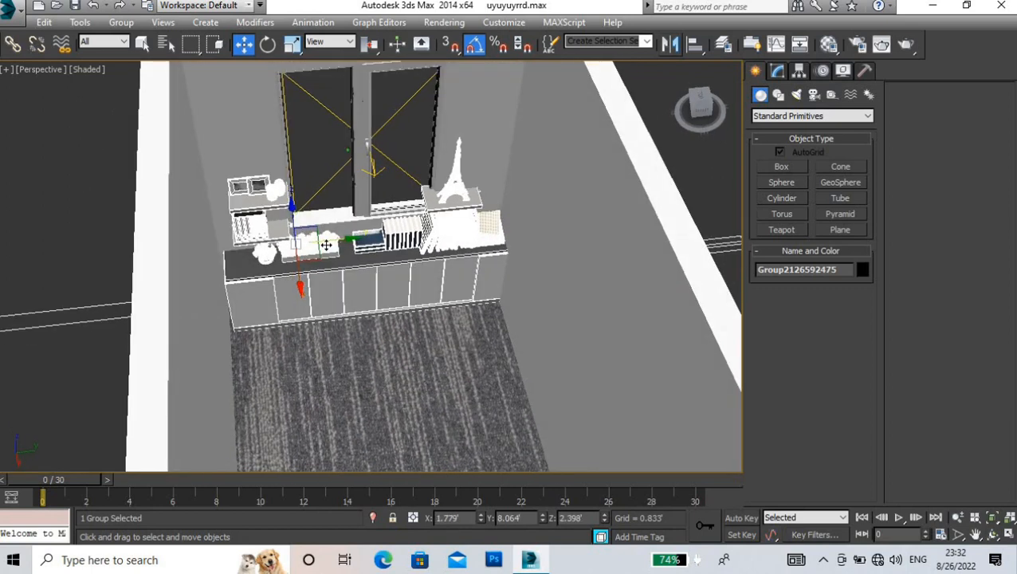
pyautogui.moveTo(322, 247); pyautogui.dragTo(320, 245)
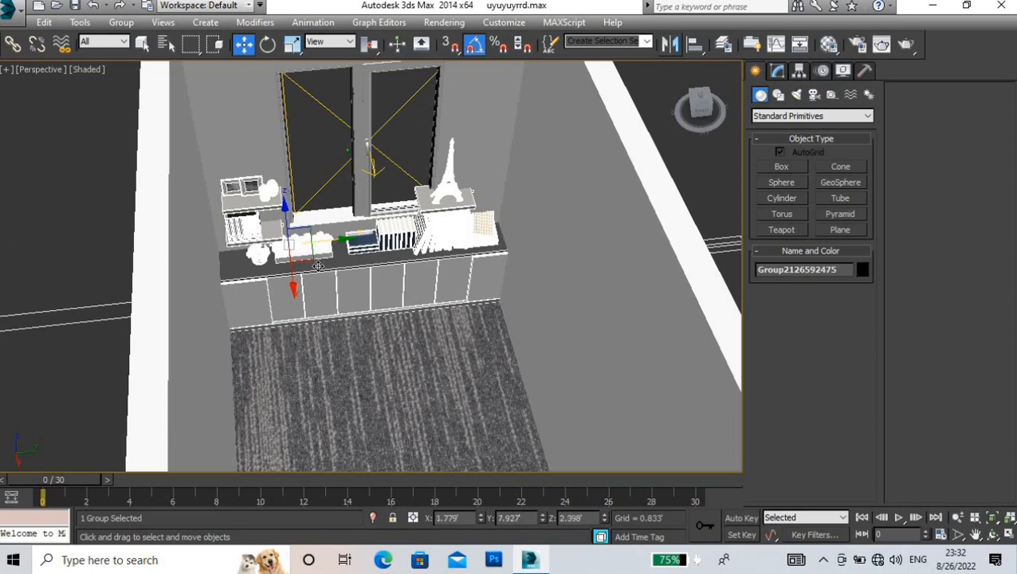
pyautogui.keyDown('alt'); pyautogui.moveTo(320, 245); pyautogui.dragTo(320, 251, button='middle'); pyautogui.keyUp('alt')
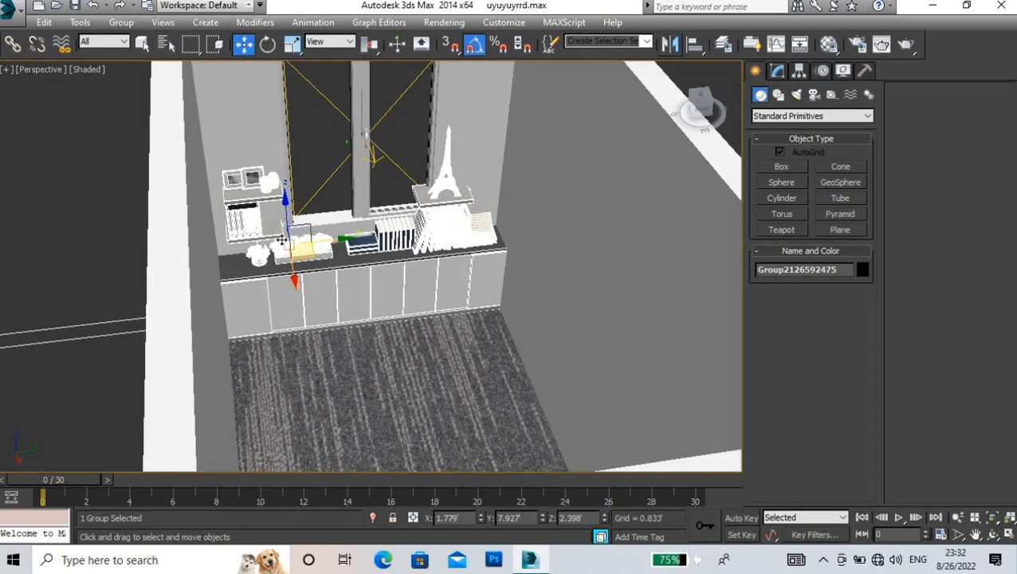
# - Stretch the cabinet group to about 101% along Z and lower it to about Z 2.392'
pyautogui.press('r')
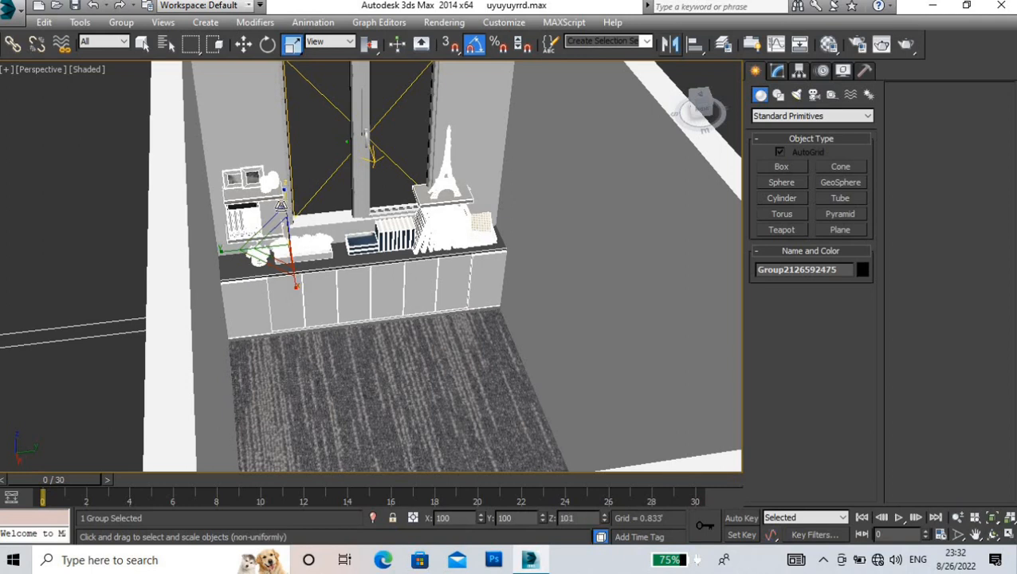
pyautogui.moveTo(281, 208); pyautogui.dragTo(280, 205)
pyautogui.press('w')
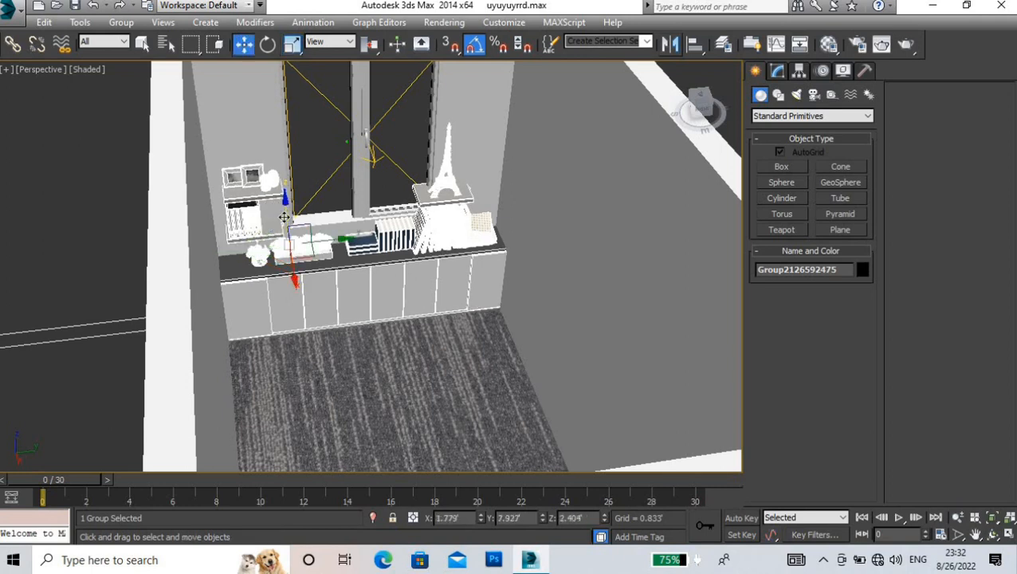
pyautogui.scroll(3, 280, 206)
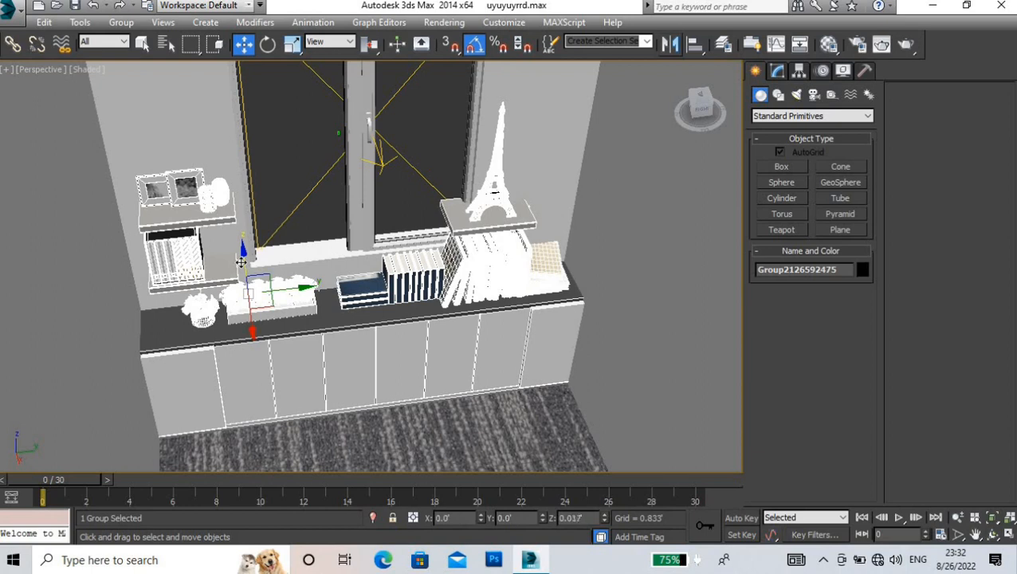
pyautogui.moveTo(241, 262); pyautogui.dragTo(244, 269)
# - Move the cabinet group along X away from the window wall to about 2.097'
pyautogui.keyDown('alt'); pyautogui.moveTo(249, 304); pyautogui.dragTo(244, 316, button='middle'); pyautogui.keyUp('alt')
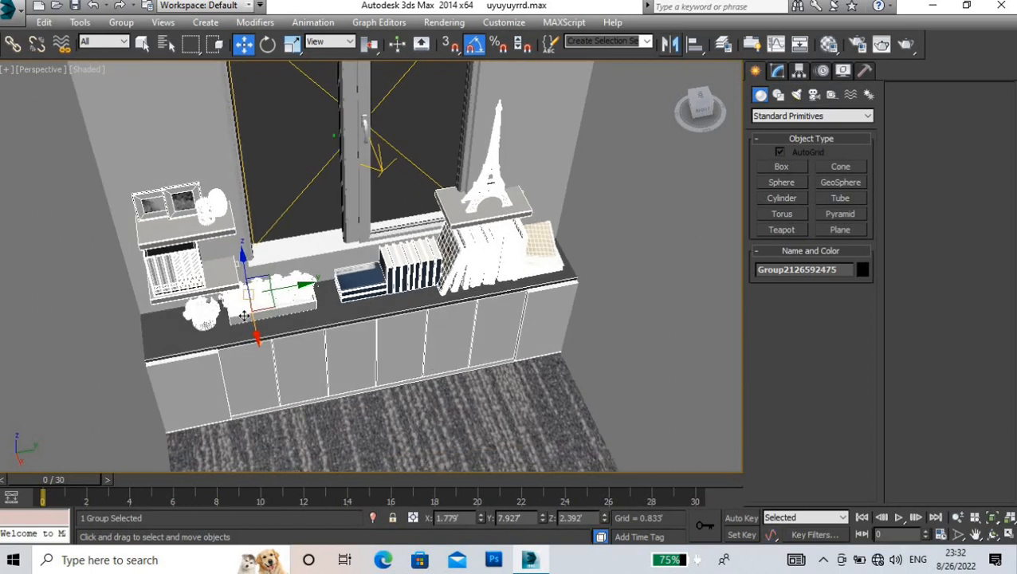
pyautogui.moveTo(258, 322)
pyautogui.mouseDown()
pyautogui.moveTo(263, 347)
pyautogui.moveTo(260, 330)
pyautogui.mouseUp()
pyautogui.keyDown('alt'); pyautogui.moveTo(304, 279); pyautogui.dragTo(297, 322, button='middle'); pyautogui.keyUp('alt')
pyautogui.moveTo(259, 337)
pyautogui.mouseDown()
pyautogui.moveTo(252, 332)
pyautogui.moveTo(255, 342)
pyautogui.mouseUp()
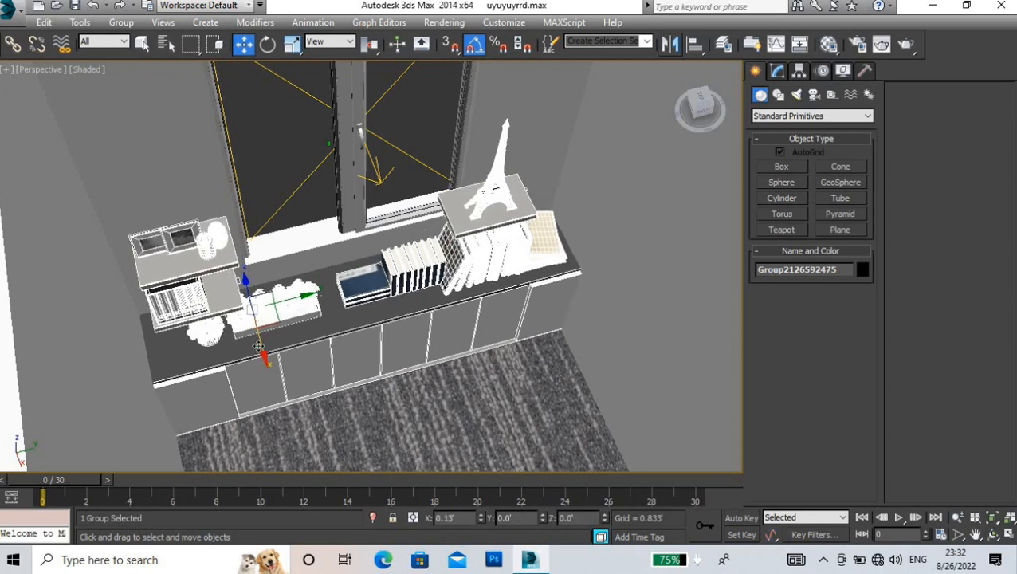
# - Mirror the cabinet group back across the Y axis without cloning and position it at about X 1.948', Y 7.424'
pyautogui.click(431, 393)
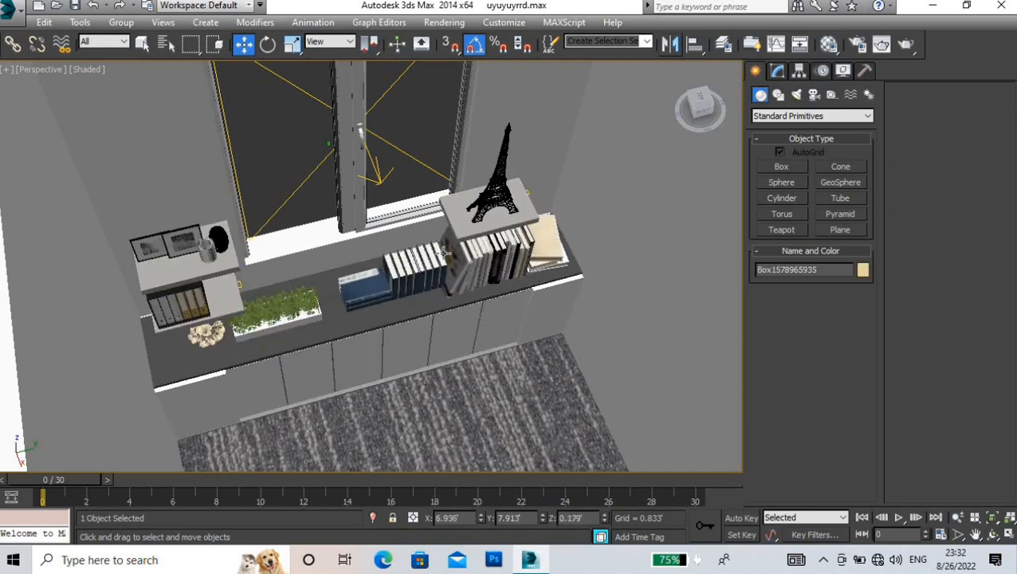
pyautogui.click(469, 230)
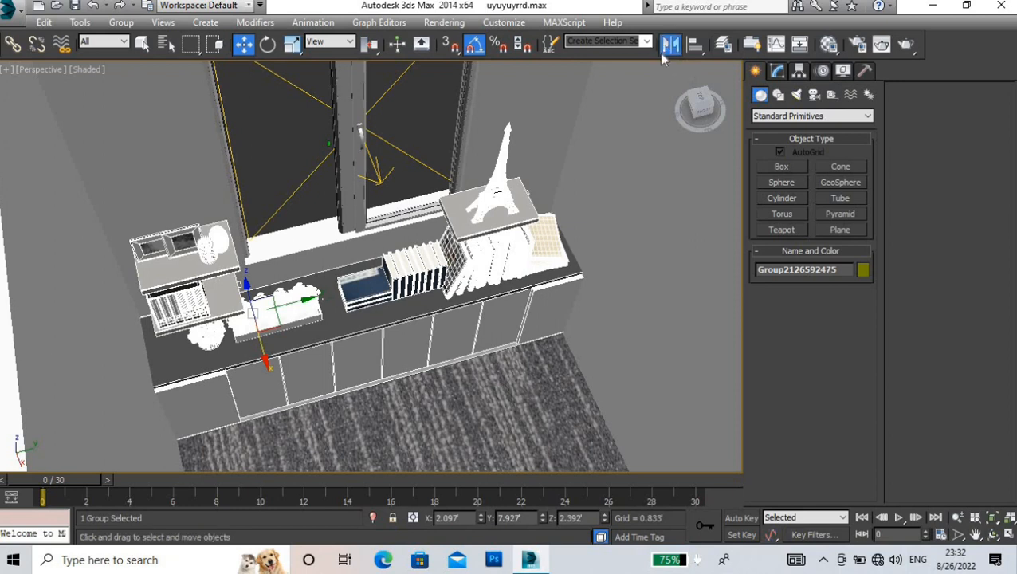
pyautogui.click(668, 44)
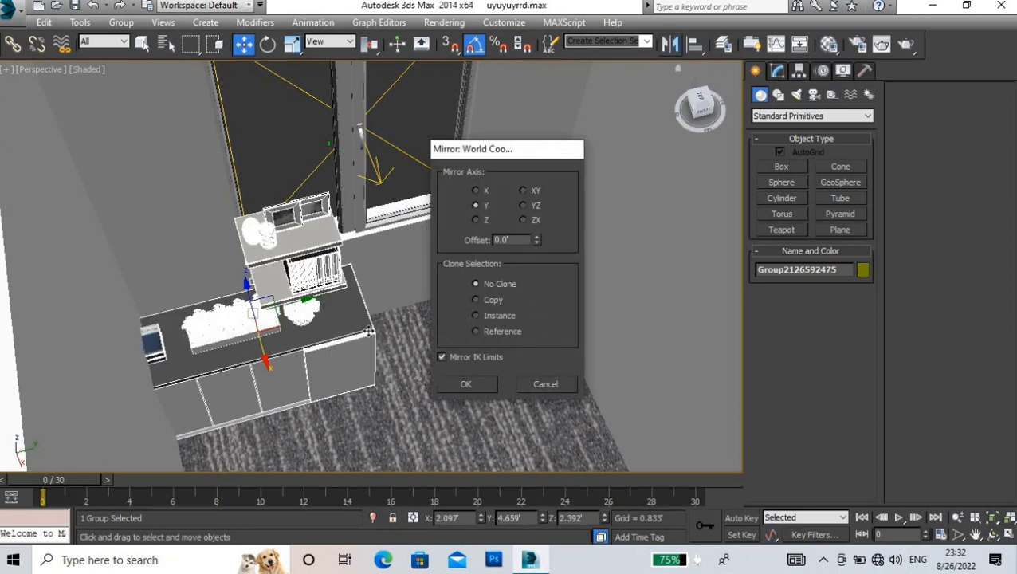
pyautogui.press('Return')
pyautogui.moveTo(295, 304); pyautogui.dragTo(471, 240)
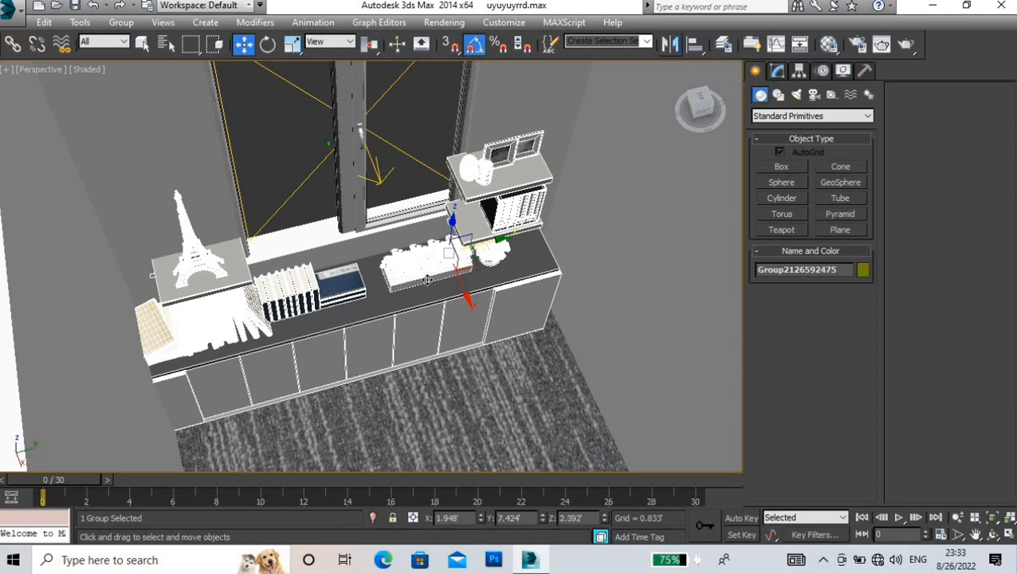
pyautogui.keyDown('alt'); pyautogui.moveTo(425, 279); pyautogui.dragTo(430, 258, button='middle'); pyautogui.keyUp('alt')
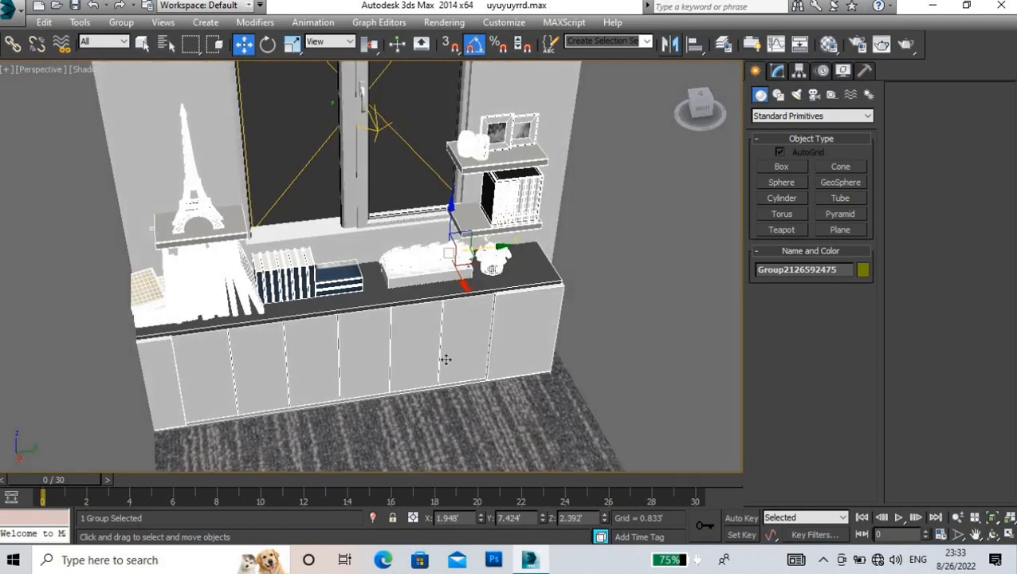
# - Ungroup the cabinet group and shift the cabinet body along Y toward the side wall nearest the two stacked shelves
pyautogui.click(419, 331)
pyautogui.moveTo(418, 329); pyautogui.dragTo(420, 332, button='middle')
pyautogui.click(433, 315)
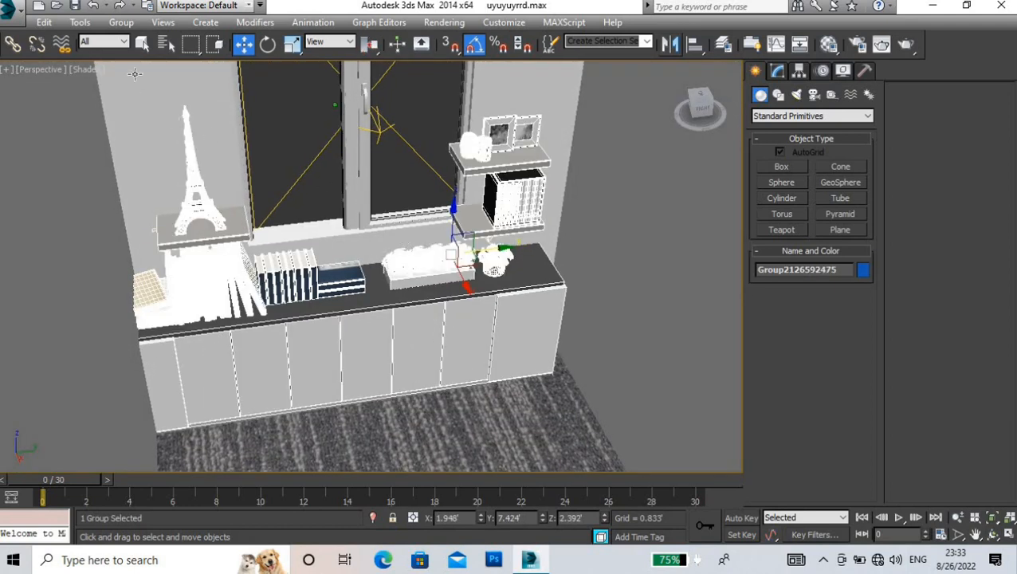
pyautogui.click(119, 24)
pyautogui.click(142, 55)
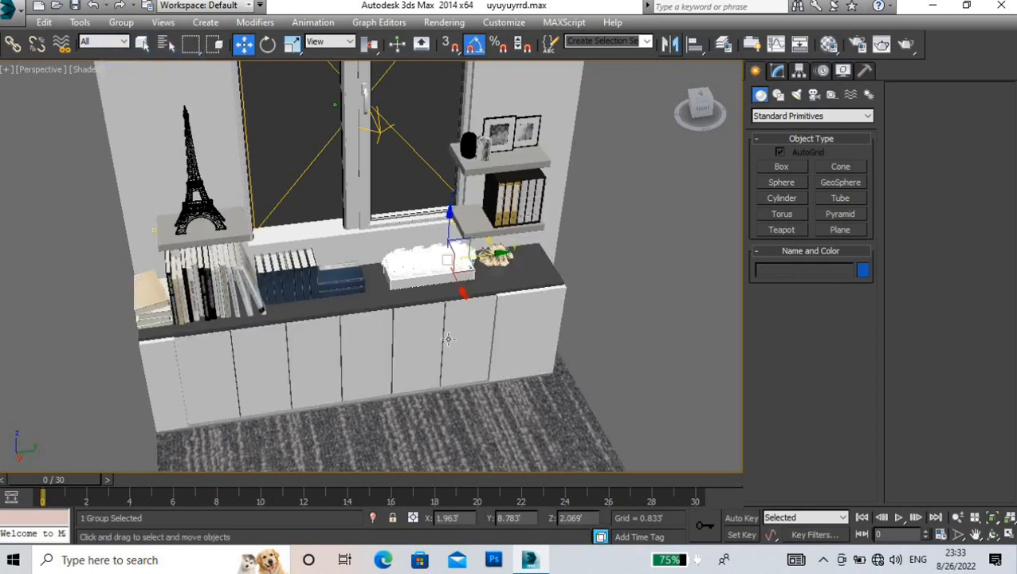
pyautogui.moveTo(380, 339); pyautogui.dragTo(416, 337)
# - Select the Eiffel Tower ornament with the shelf beneath it and move both along Y toward the nearest side wall
pyautogui.click(226, 228)
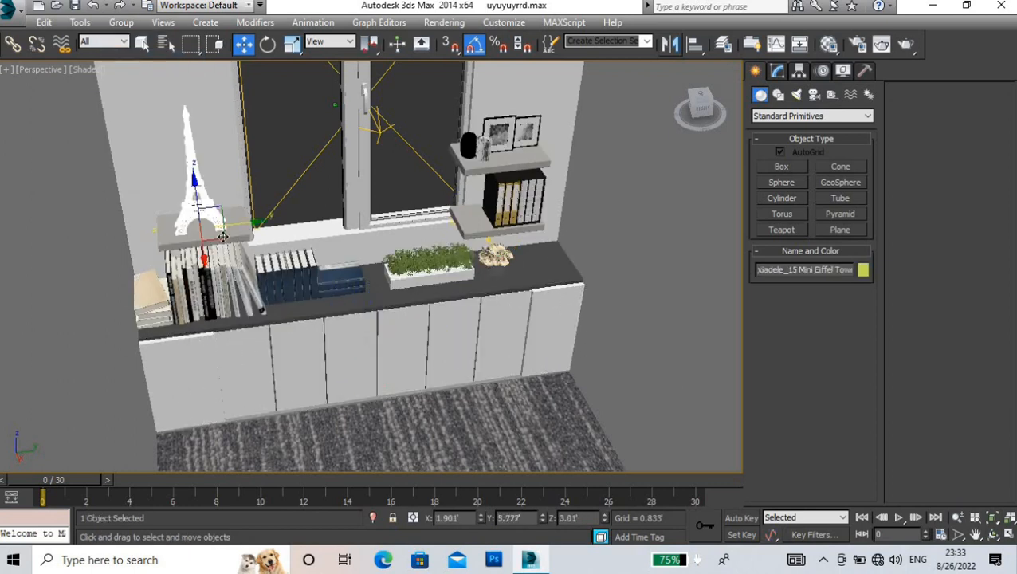
pyautogui.keyDown('alt'); pyautogui.moveTo(226, 228); pyautogui.dragTo(216, 209, button='middle'); pyautogui.keyUp('alt')
pyautogui.keyDown('ctrl'); pyautogui.click(236, 218); pyautogui.keyUp('ctrl')
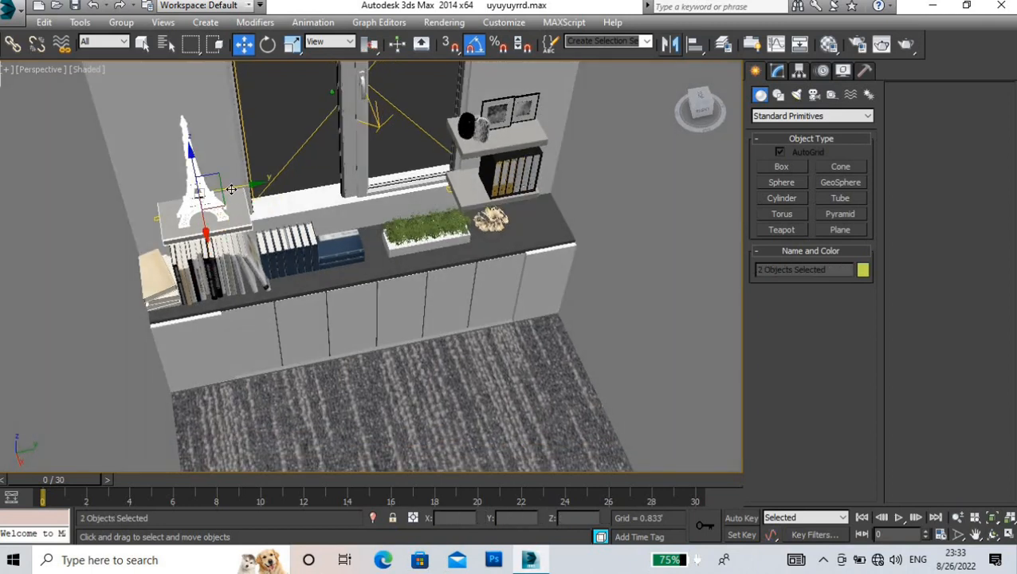
pyautogui.moveTo(233, 199); pyautogui.dragTo(216, 191)
# - Try to move the two stacked wall shelves with their frames, vases and binders along Y toward the side wall
pyautogui.click(516, 128)
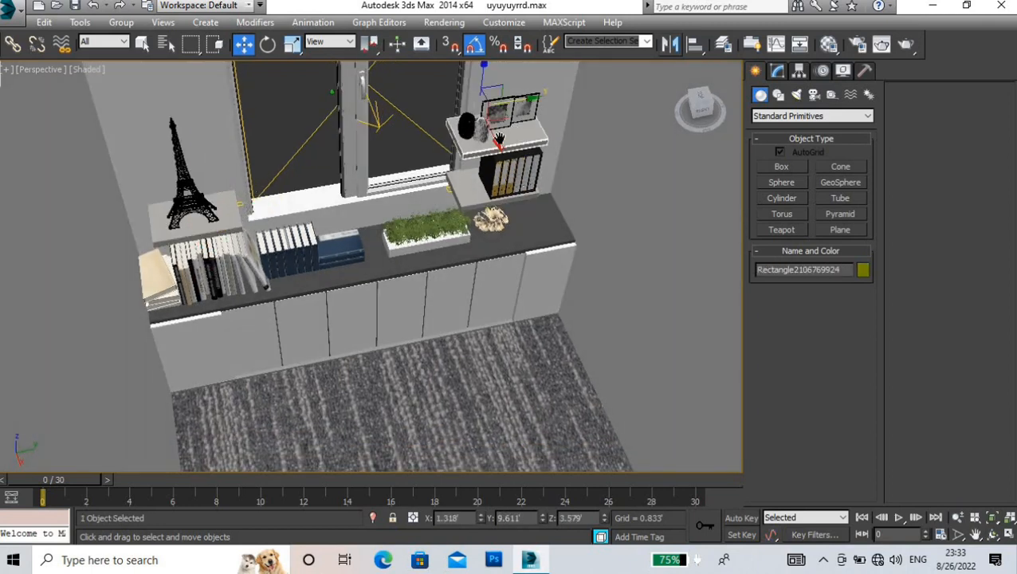
pyautogui.scroll(5, 478, 143)
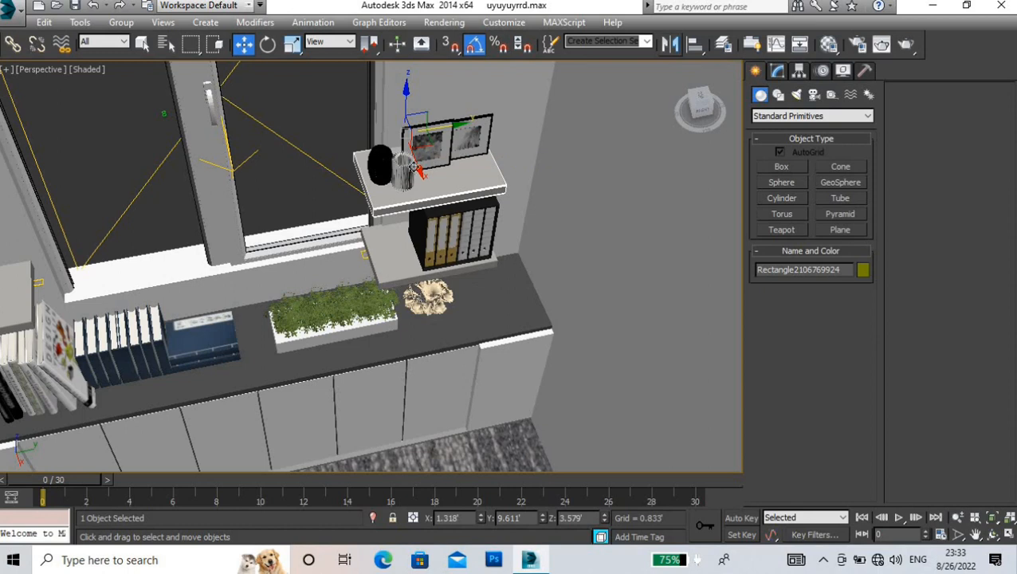
pyautogui.keyDown('ctrl'); pyautogui.click(428, 163); pyautogui.keyUp('ctrl')
pyautogui.keyDown('ctrl'); pyautogui.click(418, 228); pyautogui.keyUp('ctrl')
pyautogui.keyDown('ctrl'); pyautogui.click(398, 253); pyautogui.keyUp('ctrl')
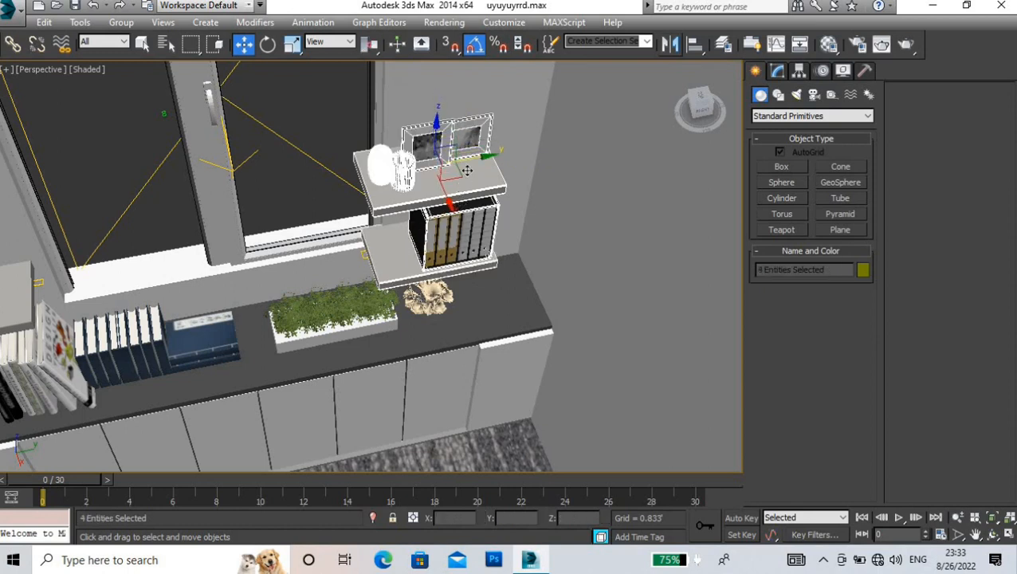
pyautogui.moveTo(488, 157); pyautogui.dragTo(500, 158)
pyautogui.hotkey('ctrl', 'z')
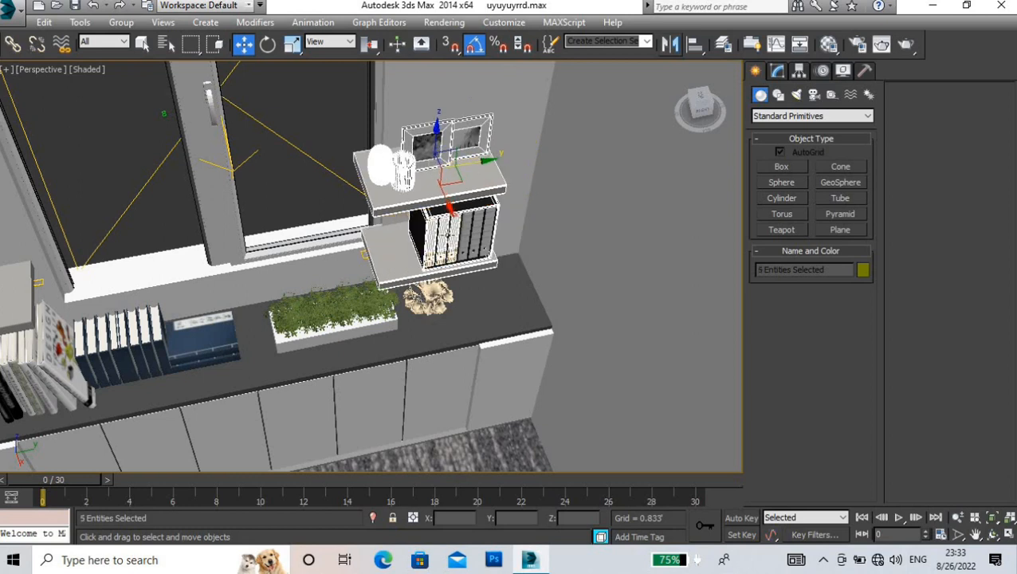
pyautogui.moveTo(474, 169); pyautogui.dragTo(499, 169)
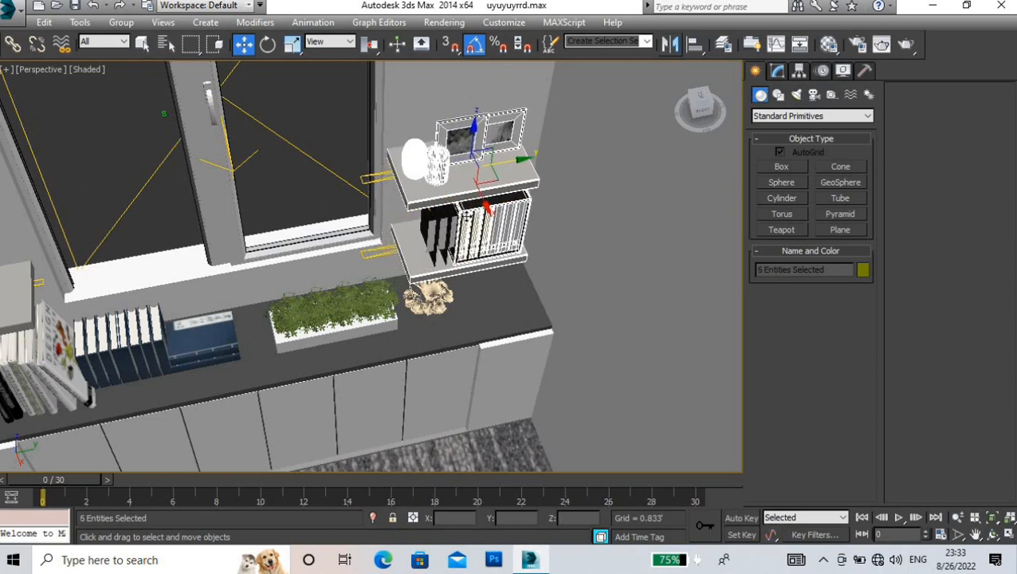
pyautogui.hotkey('ctrl', 'z')
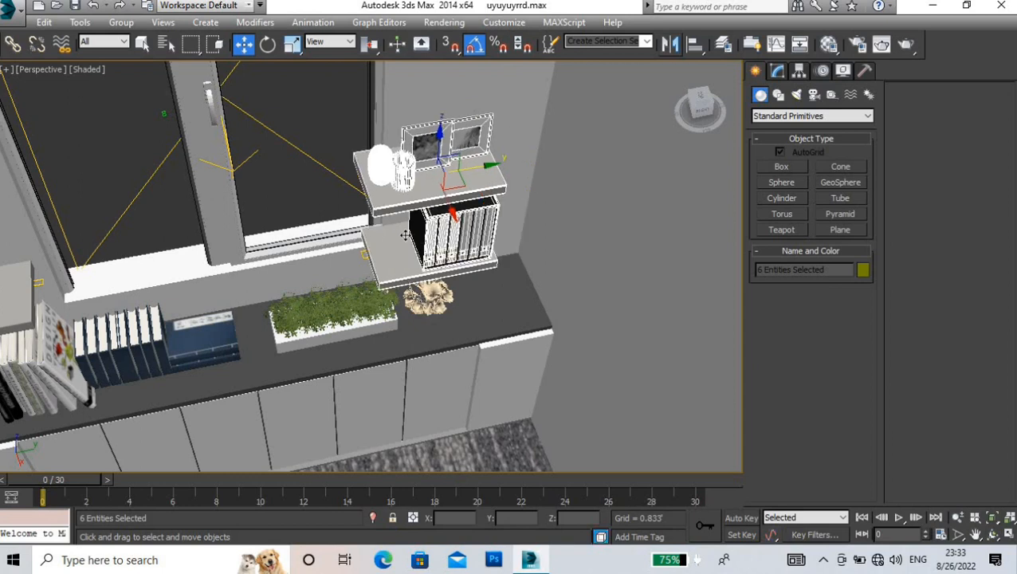
# - Select the lower wall shelf together with its binders and move them along Y against the side wall
pyautogui.keyDown('alt'); pyautogui.moveTo(405, 235); pyautogui.dragTo(312, 240, button='middle'); pyautogui.keyUp('alt')
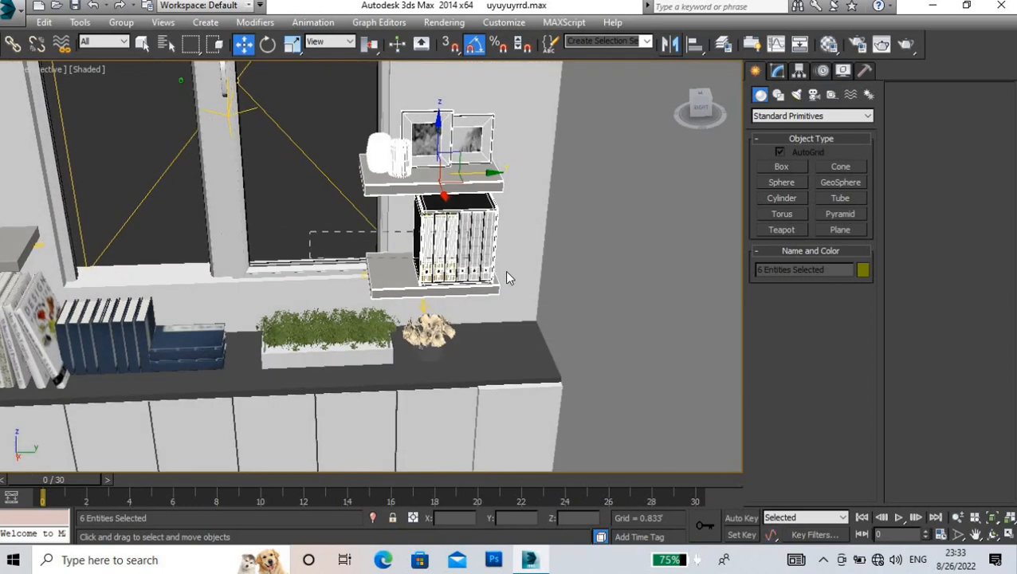
pyautogui.moveTo(518, 288); pyautogui.dragTo(444, 97)
pyautogui.moveTo(492, 248); pyautogui.dragTo(531, 247)
# - Select the upper wall shelf with its frames and vases, excluding the window and light, and move it toward the side wall above the binders
pyautogui.keyDown('alt'); pyautogui.moveTo(460, 218); pyautogui.dragTo(452, 222, button='middle'); pyautogui.keyUp('alt')
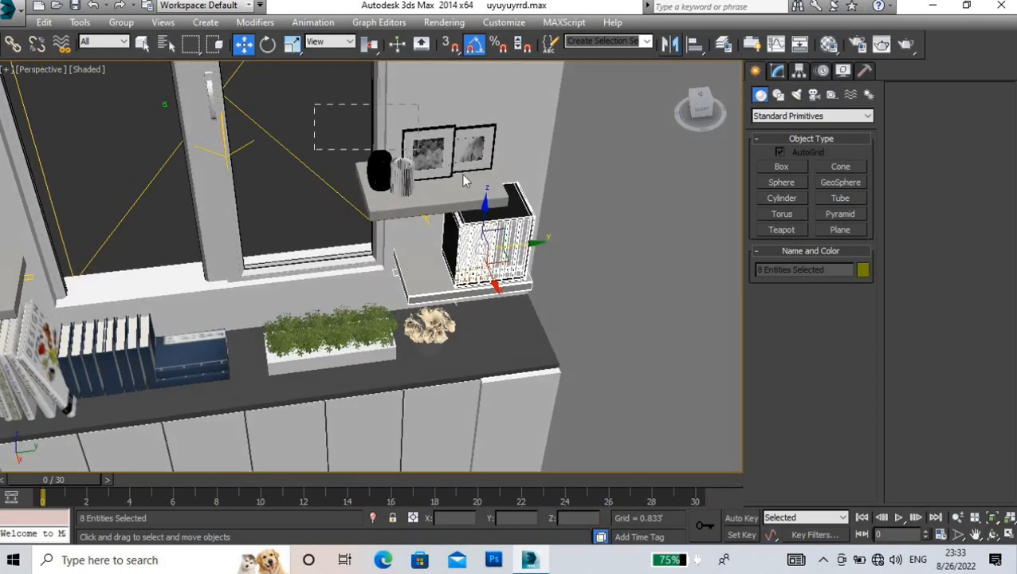
pyautogui.moveTo(481, 190); pyautogui.dragTo(479, 184)
pyautogui.keyDown('alt'); pyautogui.moveTo(479, 184); pyautogui.dragTo(443, 206, button='middle'); pyautogui.keyUp('alt')
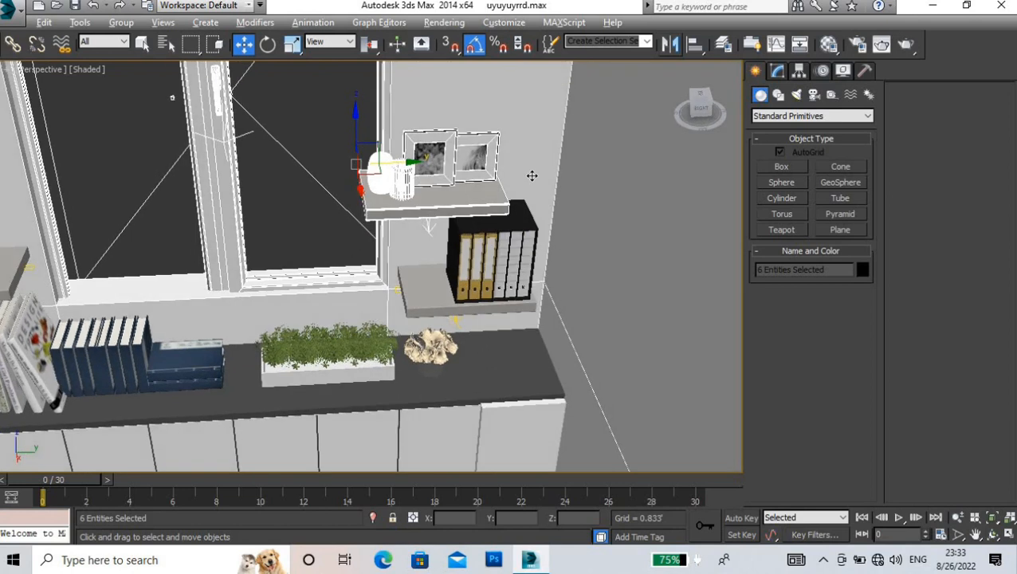
pyautogui.keyDown('alt'); pyautogui.click(440, 239); pyautogui.keyUp('alt')
pyautogui.keyDown('alt'); pyautogui.click(384, 111); pyautogui.keyUp('alt')
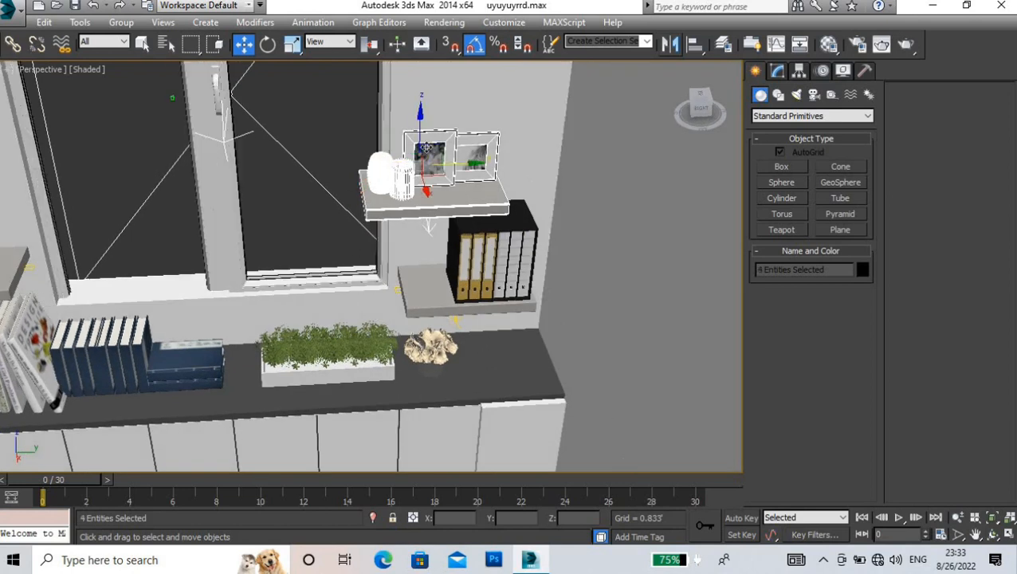
pyautogui.moveTo(447, 167); pyautogui.dragTo(459, 125)
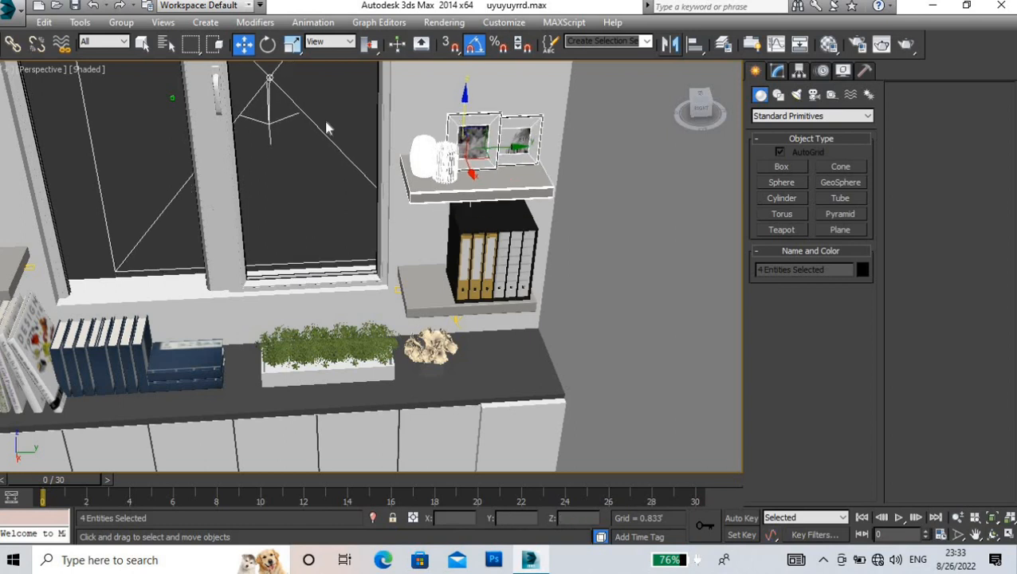
# - Move the VRay light in the window along Y to about 7.913'
pyautogui.click(305, 148)
pyautogui.press('z')
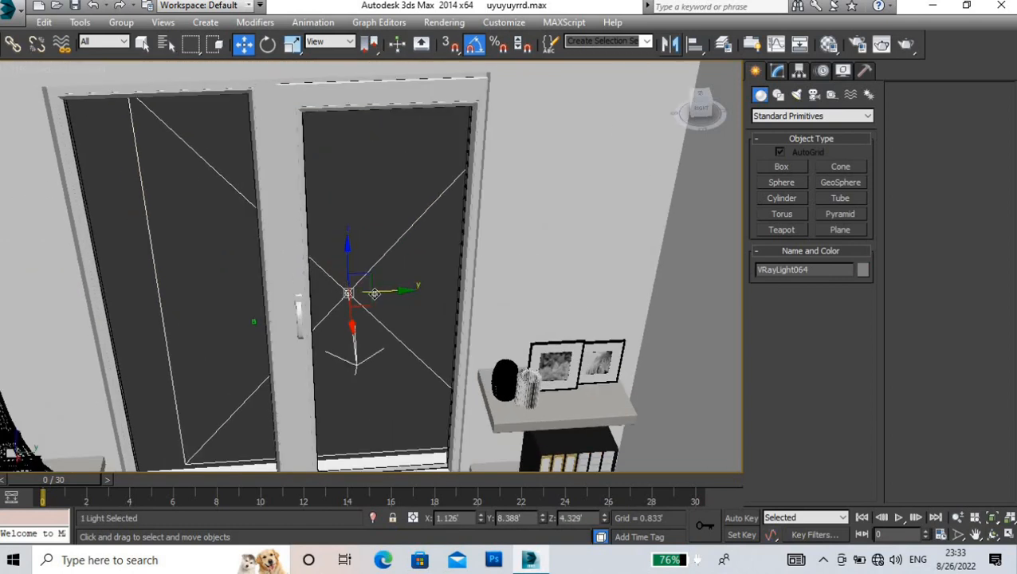
pyautogui.moveTo(374, 294); pyautogui.dragTo(334, 293)
pyautogui.moveTo(333, 308); pyautogui.dragTo(344, 290, button='middle')
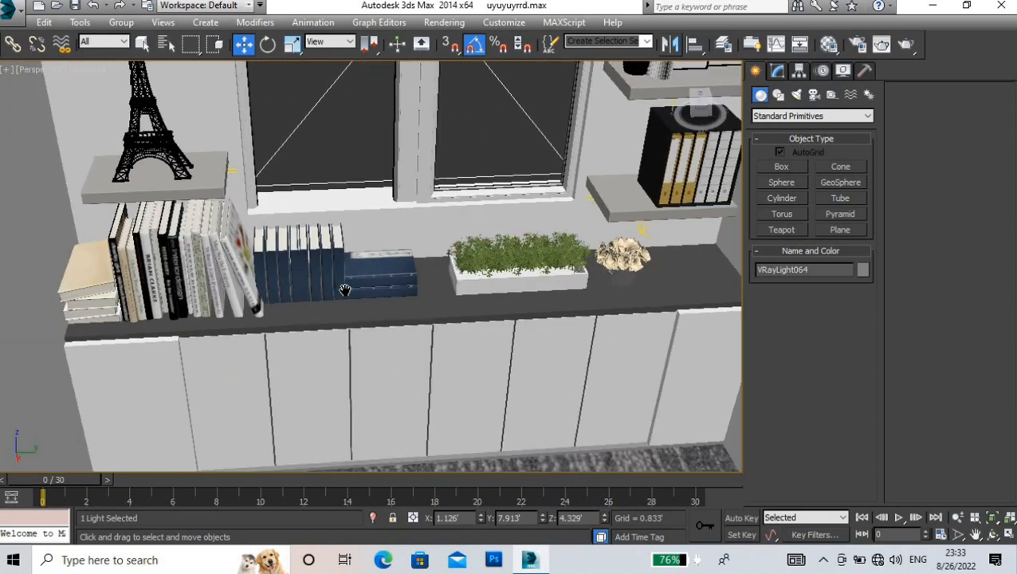
pyautogui.click(219, 277)
pyautogui.scroll(2, 224, 280)
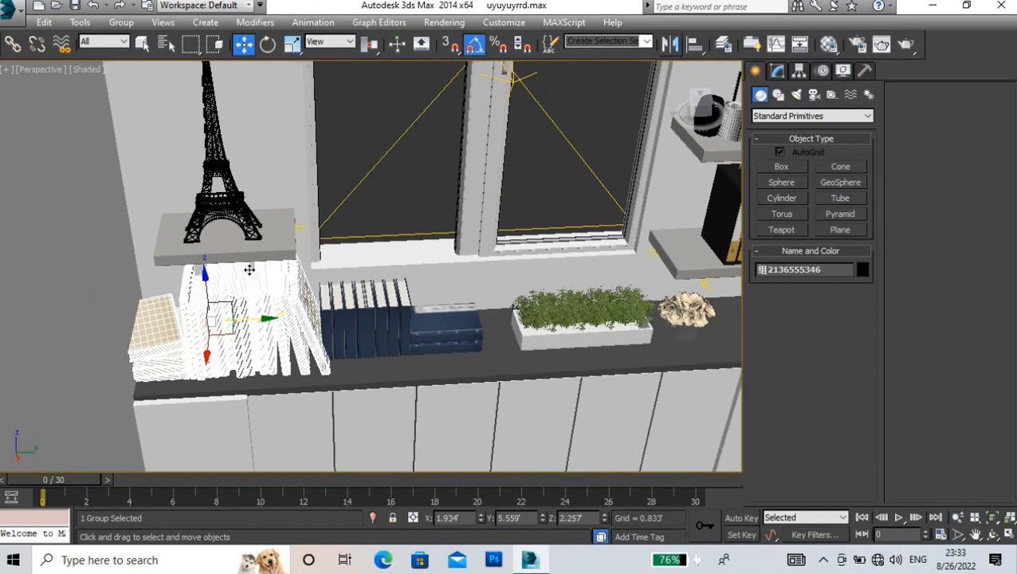
# - Move the desk and chairs group from outside the floor plan into the office room in plan view
pyautogui.press('t')
pyautogui.moveTo(236, 230); pyautogui.dragTo(273, 261, button='middle')
pyautogui.scroll(2, 170, 175)
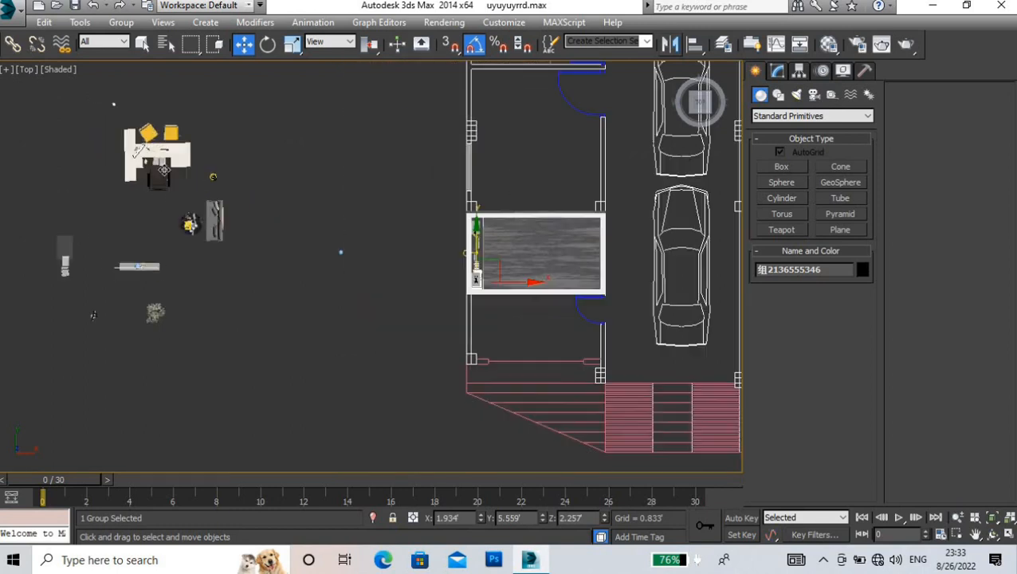
pyautogui.click(173, 154)
pyautogui.moveTo(377, 153); pyautogui.dragTo(514, 256)
pyautogui.scroll(4, 514, 256)
pyautogui.press('p')
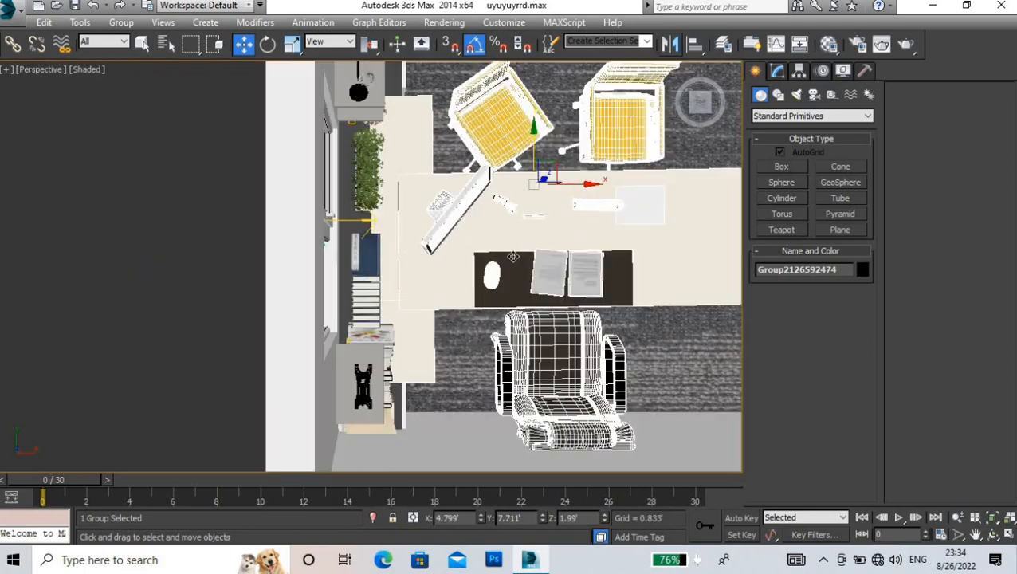
# - Rotate the desk and chairs group -90 degrees about Z
pyautogui.keyDown('alt'); pyautogui.moveTo(486, 253); pyautogui.dragTo(407, 270, button='middle'); pyautogui.keyUp('alt')
pyautogui.press('e')
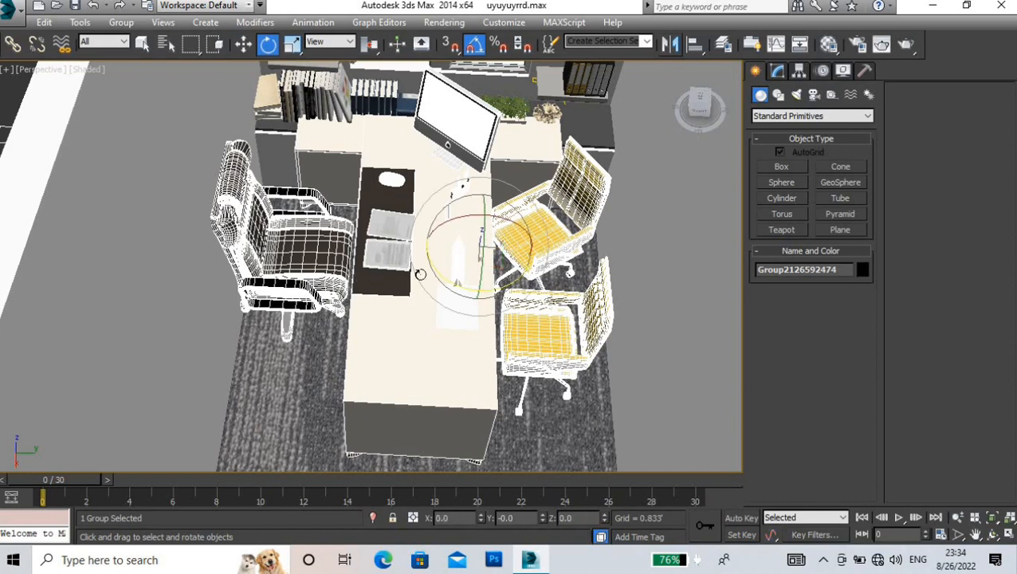
pyautogui.moveTo(449, 281); pyautogui.dragTo(386, 255)
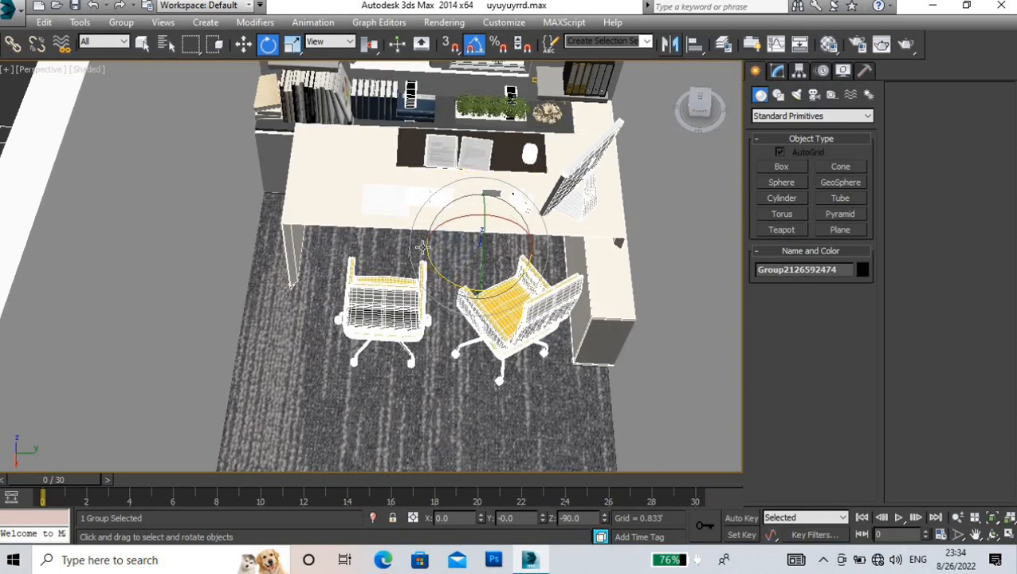
# - Move the desk and chairs group away from the wall cabinet, to about X 5.497' and Y 8.037'
pyautogui.press('w')
pyautogui.keyDown('alt'); pyautogui.moveTo(425, 247); pyautogui.dragTo(475, 271, button='middle'); pyautogui.keyUp('alt')
pyautogui.moveTo(492, 300); pyautogui.dragTo(520, 415)
pyautogui.moveTo(507, 357)
pyautogui.mouseDown()
pyautogui.moveTo(478, 360)
pyautogui.moveTo(505, 360)
pyautogui.mouseUp()
pyautogui.keyDown('alt'); pyautogui.moveTo(486, 348); pyautogui.dragTo(507, 353, button='middle'); pyautogui.keyUp('alt')
pyautogui.moveTo(510, 351); pyautogui.dragTo(513, 351)
pyautogui.keyDown('alt'); pyautogui.moveTo(494, 344); pyautogui.dragTo(495, 345, button='middle'); pyautogui.keyUp('alt')
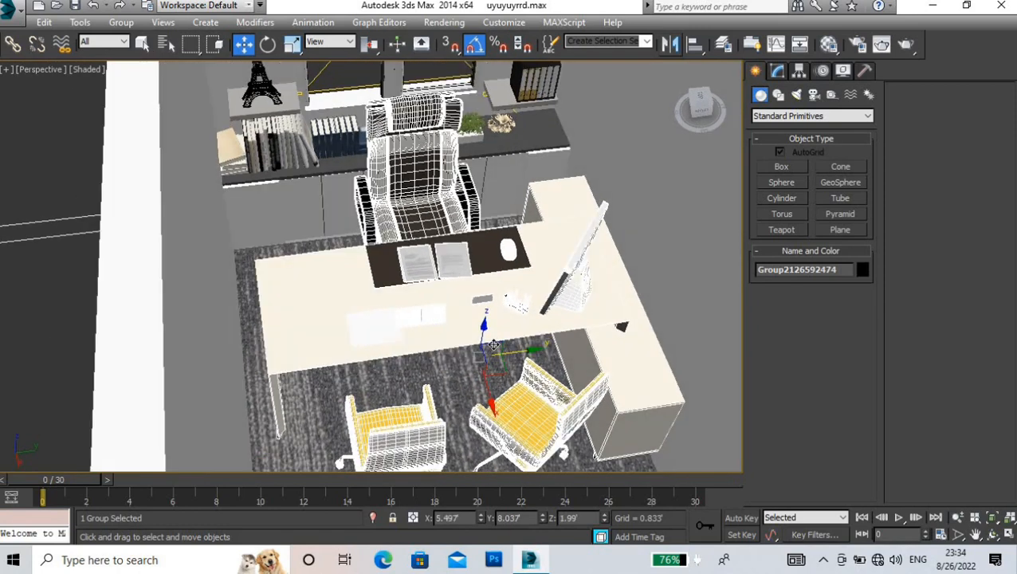
pyautogui.press('r')
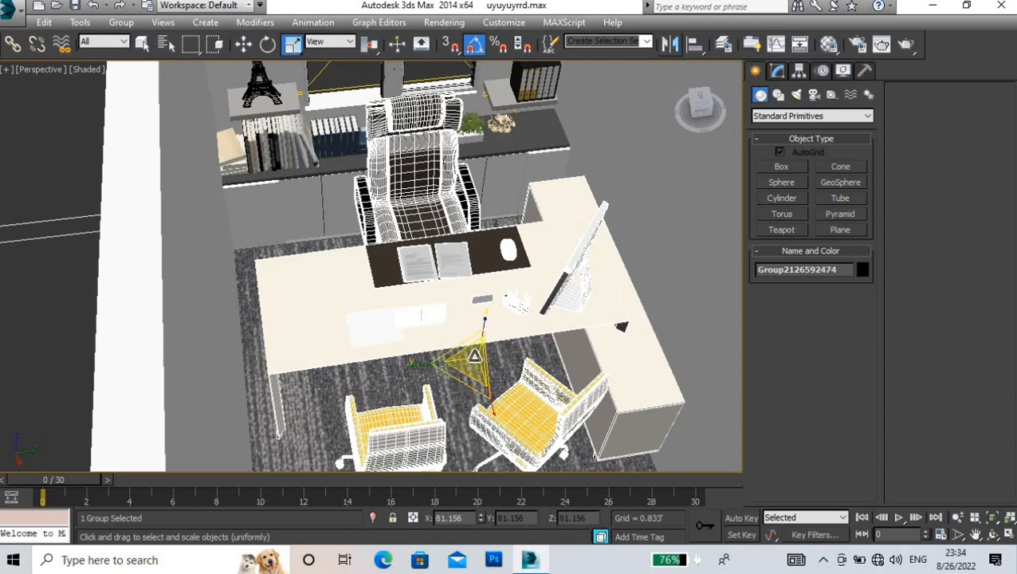
# - Isolate the desk and chairs group and ungroup it
pyautogui.click(371, 519)
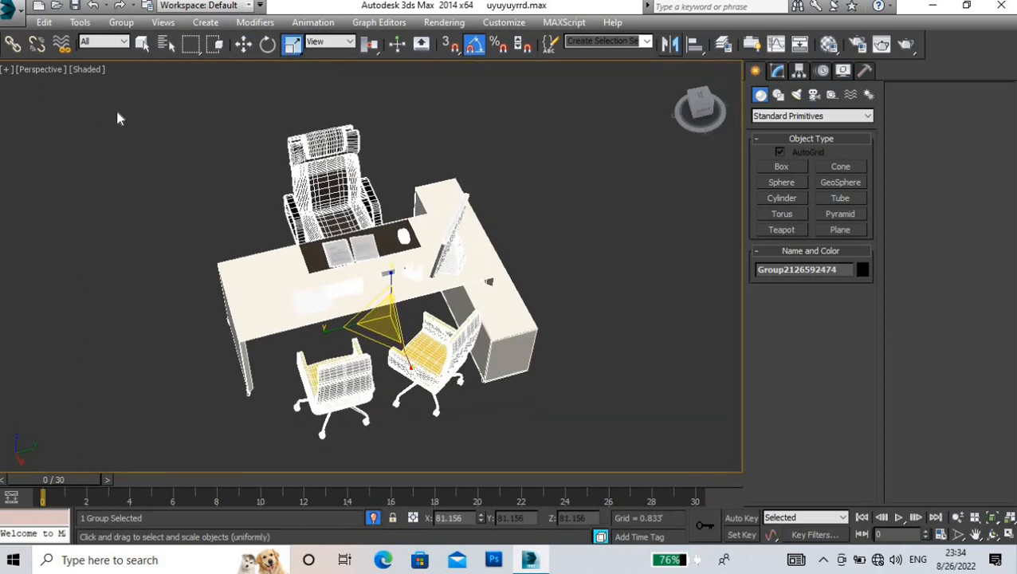
pyautogui.click(122, 23)
pyautogui.click(142, 56)
pyautogui.click(174, 207)
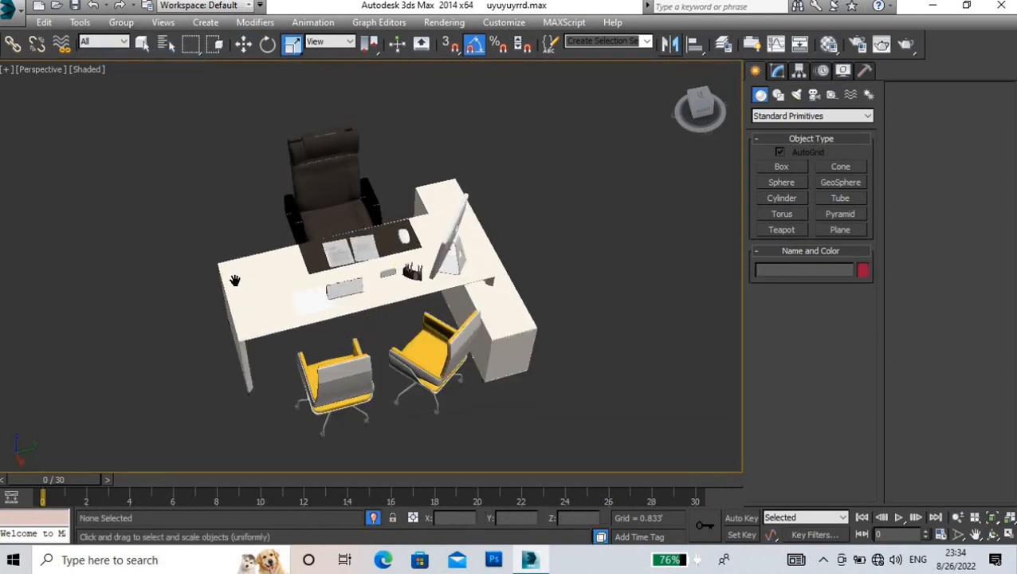
# - Shorten the desk by moving the vertices of its end panel opposite the side cabinet inward along Y
pyautogui.moveTo(251, 259); pyautogui.dragTo(250, 250, button='middle')
pyautogui.click(250, 250)
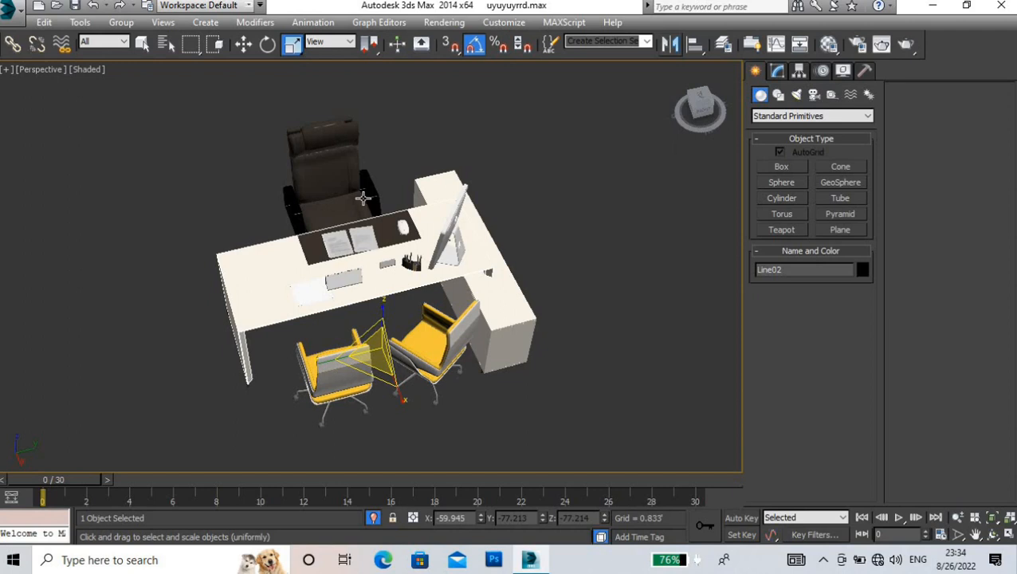
pyautogui.click(778, 72)
pyautogui.click(909, 109)
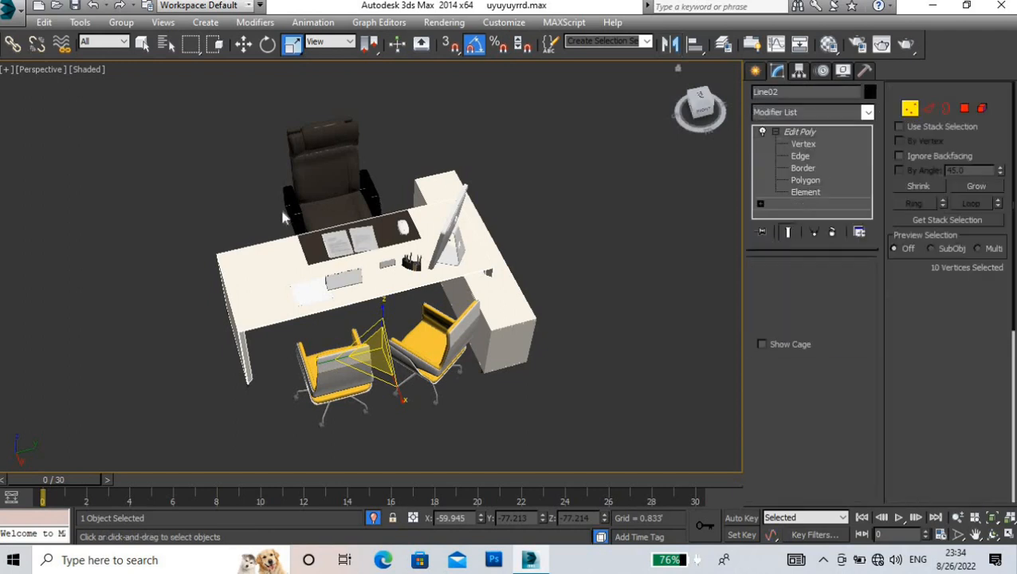
pyautogui.moveTo(173, 227)
pyautogui.mouseDown()
pyautogui.moveTo(232, 321)
pyautogui.moveTo(263, 403)
pyautogui.mouseUp()
pyautogui.press('w')
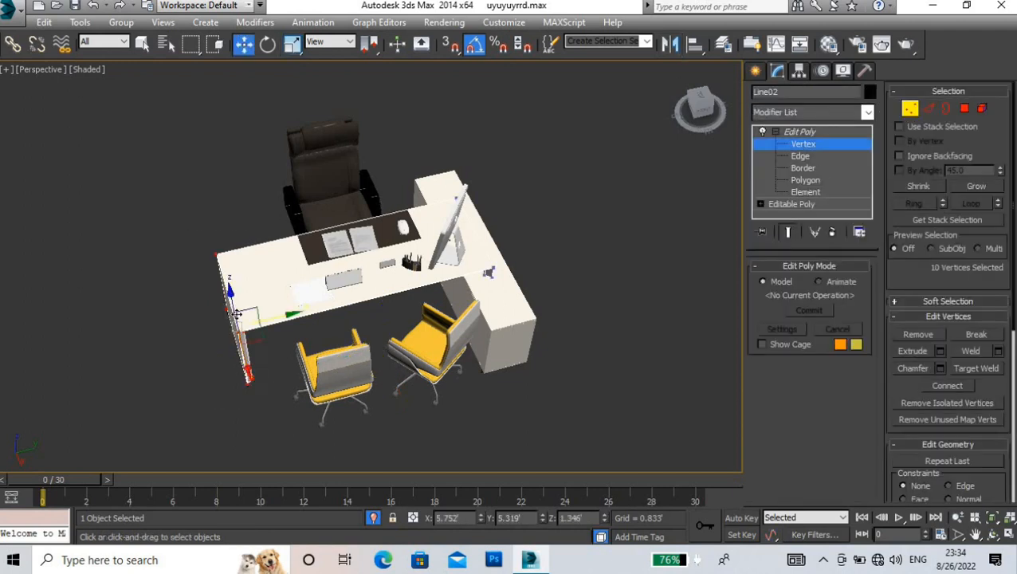
pyautogui.scroll(2, 263, 331)
pyautogui.moveTo(282, 328); pyautogui.dragTo(344, 314)
pyautogui.click(762, 72)
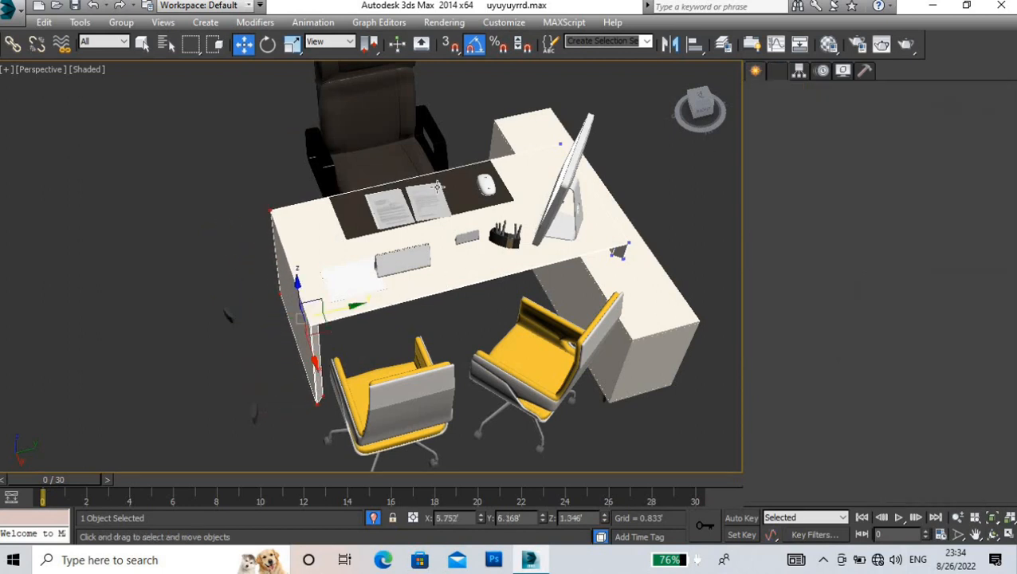
pyautogui.keyDown('ctrl'); pyautogui.moveTo(289, 429); pyautogui.dragTo(292, 432); pyautogui.keyUp('ctrl')
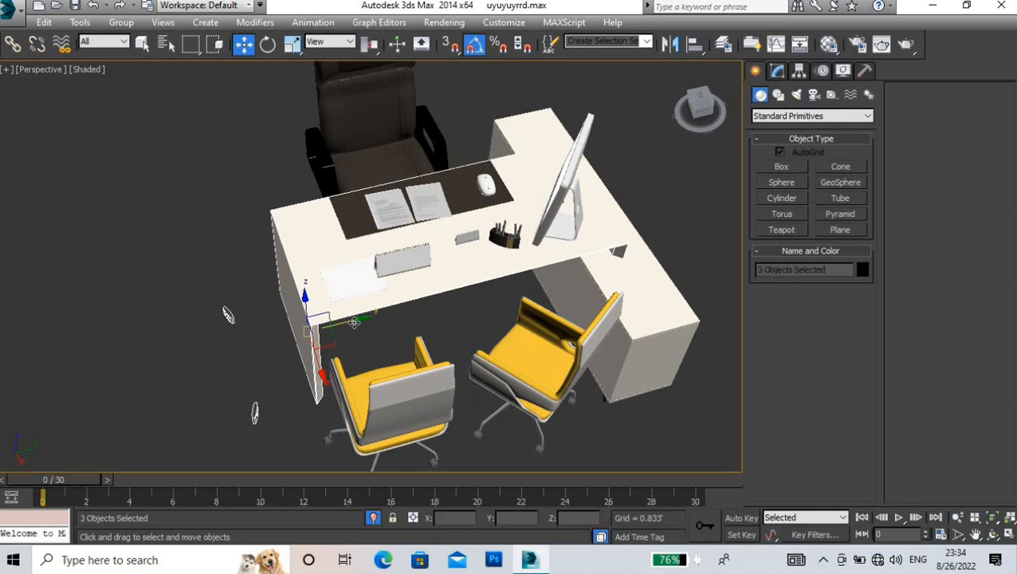
pyautogui.moveTo(353, 322); pyautogui.dragTo(378, 317)
pyautogui.hotkey('ctrl', 'z')
pyautogui.click(218, 337)
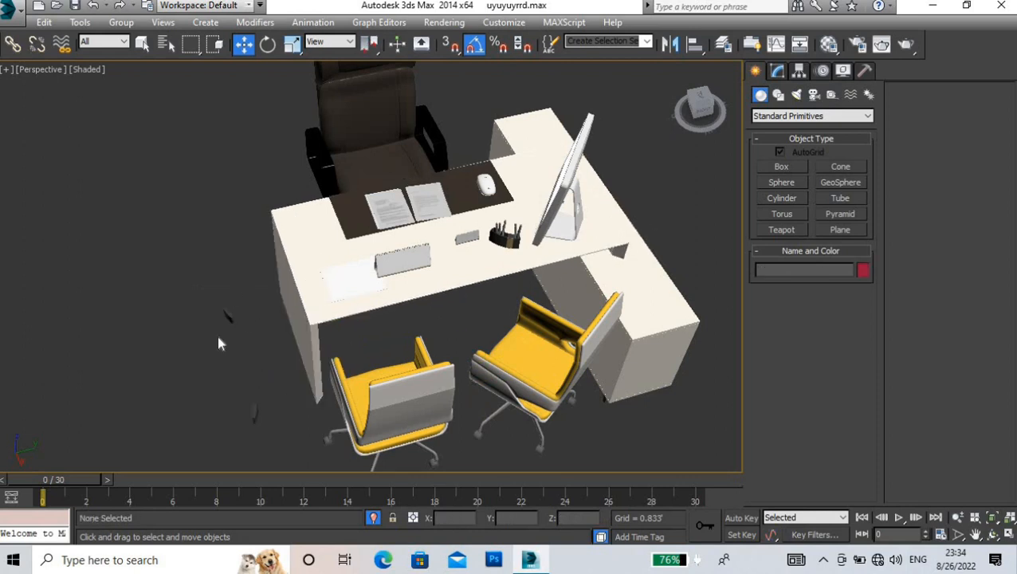
# - Select the two small loose parts beside the desk and move them along Y to the shortened end panel
pyautogui.click(228, 315)
pyautogui.keyDown('ctrl'); pyautogui.moveTo(274, 418); pyautogui.dragTo(249, 393); pyautogui.keyUp('ctrl')
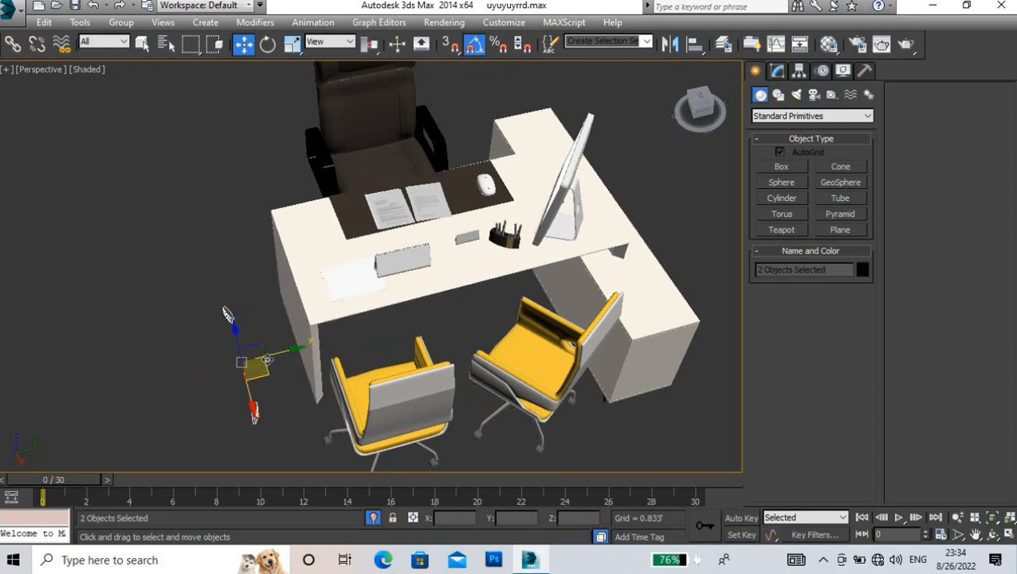
pyautogui.moveTo(275, 361); pyautogui.dragTo(328, 348)
# - Group all the isolated desk and chair objects and exit isolation
pyautogui.scroll(-5, 433, 249)
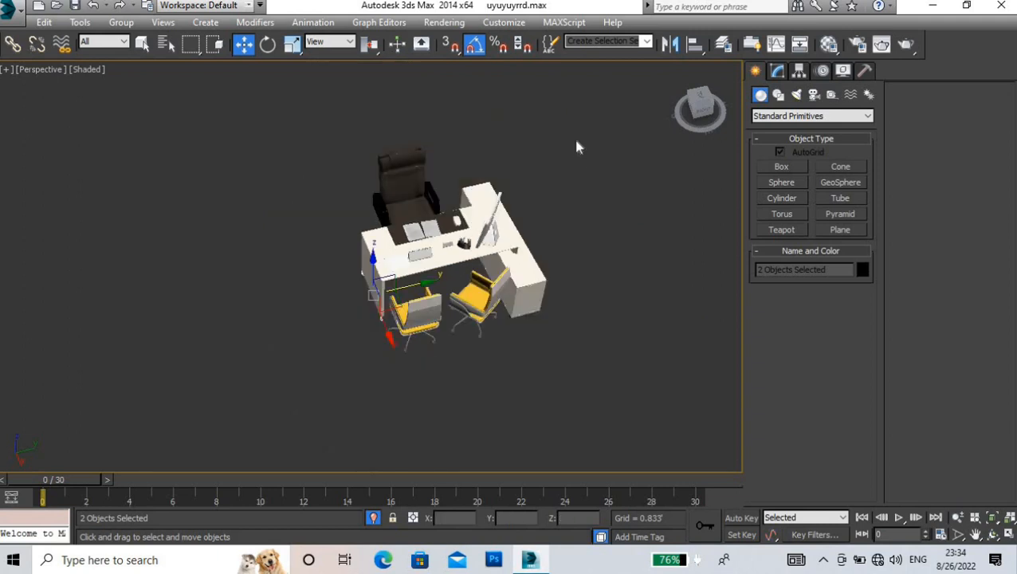
pyautogui.hotkey('ctrl', 'a')
pyautogui.click(121, 23)
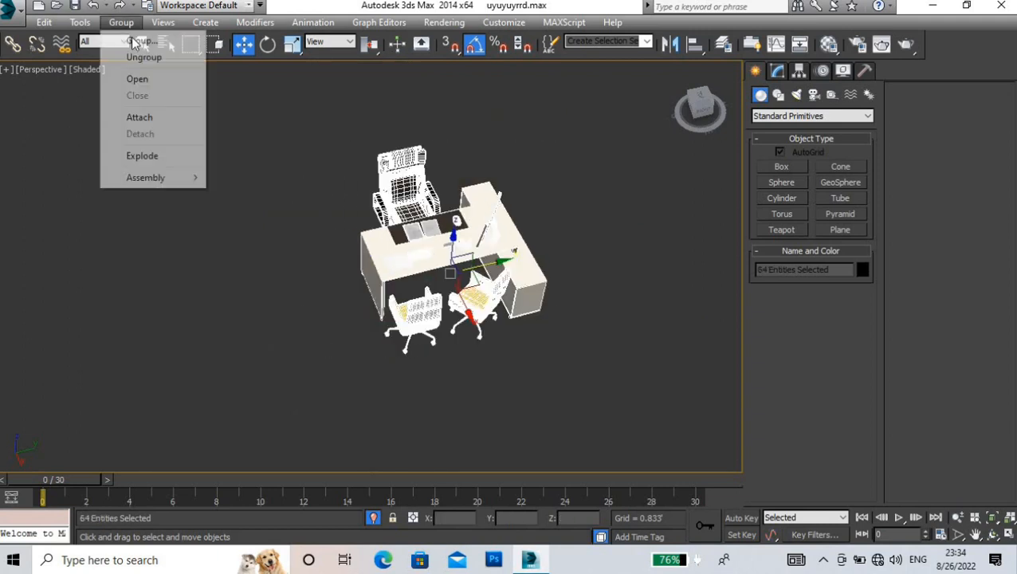
pyautogui.click(140, 60)
pyautogui.press('Return')
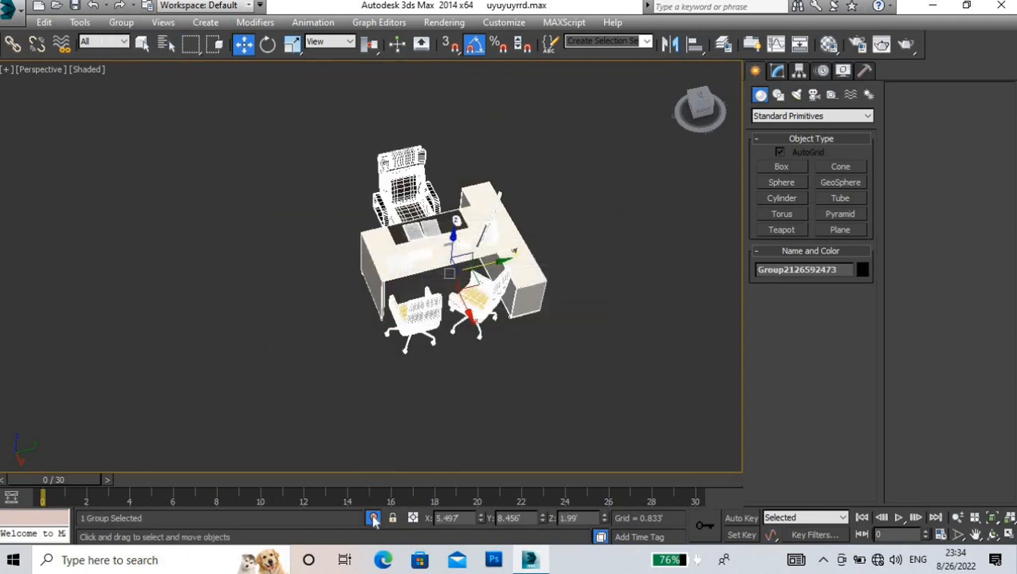
pyautogui.scroll(5, 387, 312)
# - Reposition the desk and chairs group to about X 5.792', Y 8.435' and Z 1.705', lowering it and shifting it away from the cabinet
pyautogui.moveTo(412, 322); pyautogui.dragTo(436, 303, button='middle')
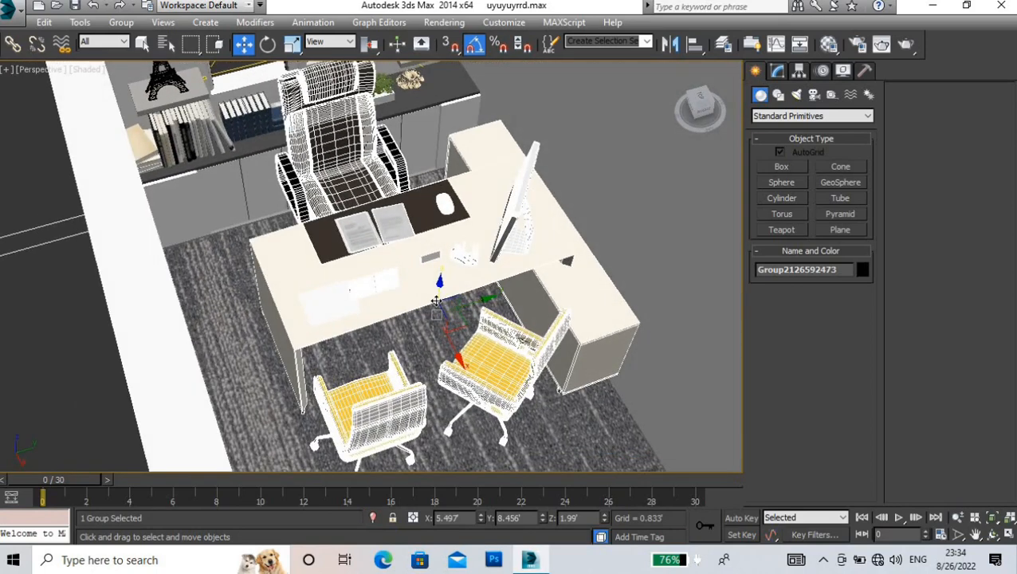
pyautogui.moveTo(436, 300)
pyautogui.mouseDown()
pyautogui.moveTo(437, 312)
pyautogui.moveTo(467, 317)
pyautogui.moveTo(445, 310)
pyautogui.mouseUp()
pyautogui.keyDown('alt'); pyautogui.moveTo(445, 311); pyautogui.dragTo(437, 314, button='middle'); pyautogui.keyUp('alt')
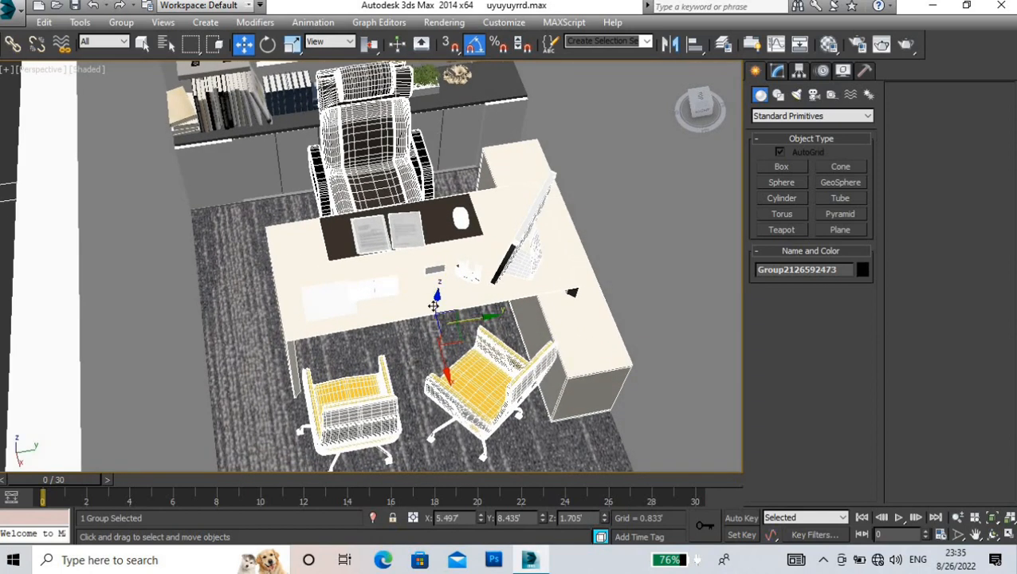
pyautogui.moveTo(438, 349); pyautogui.dragTo(439, 353)
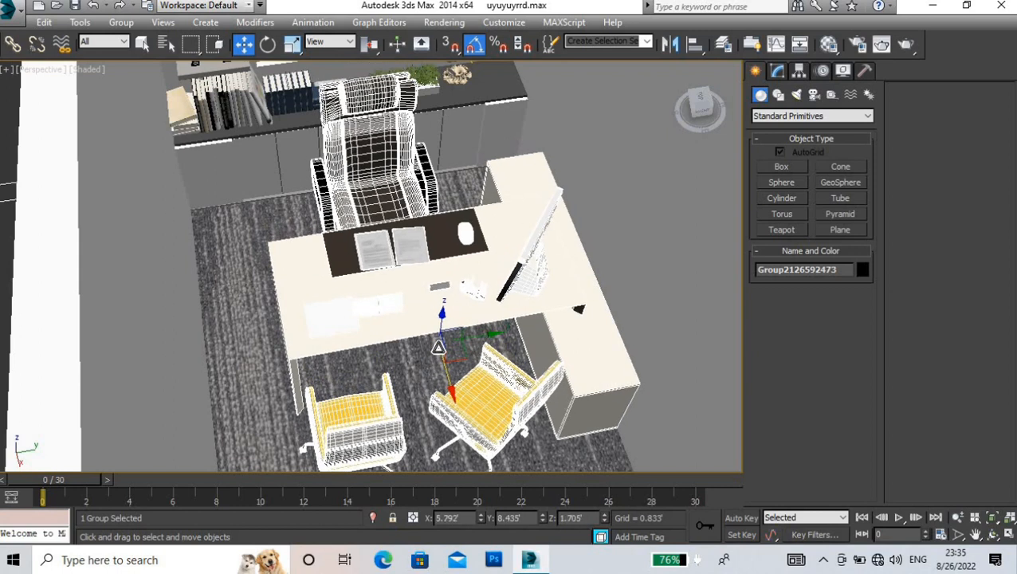
pyautogui.press('r')
# - Wrap the desk and chairs group in a new group with the default name in plan view and deselect it
pyautogui.press('t')
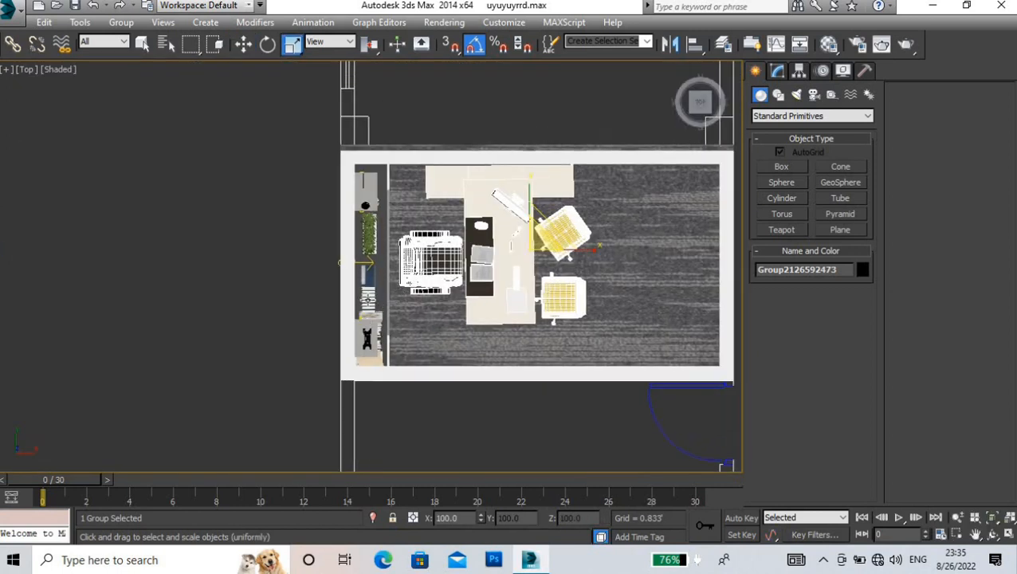
pyautogui.click(120, 24)
pyautogui.click(145, 38)
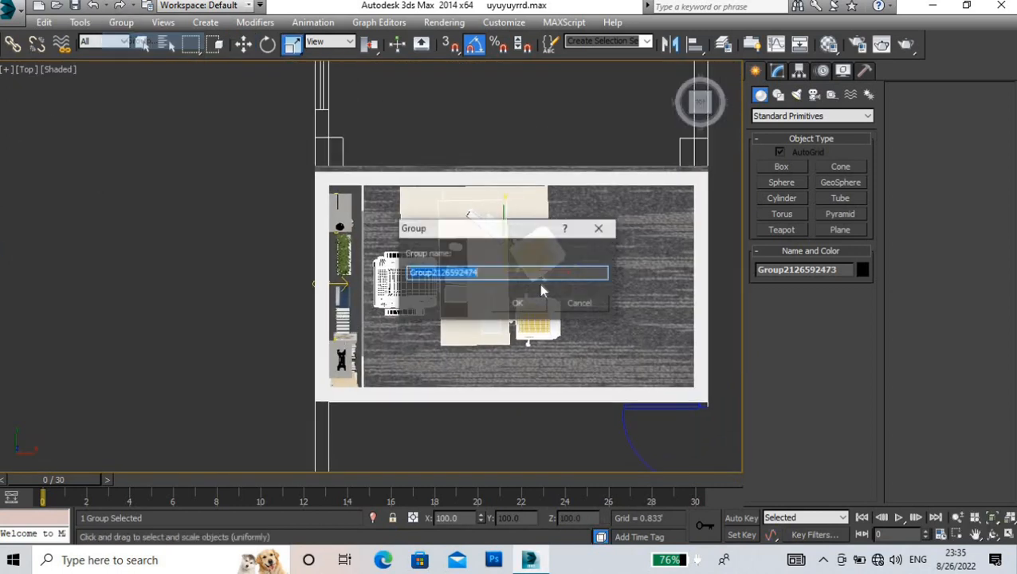
pyautogui.click(519, 301)
pyautogui.click(514, 116)
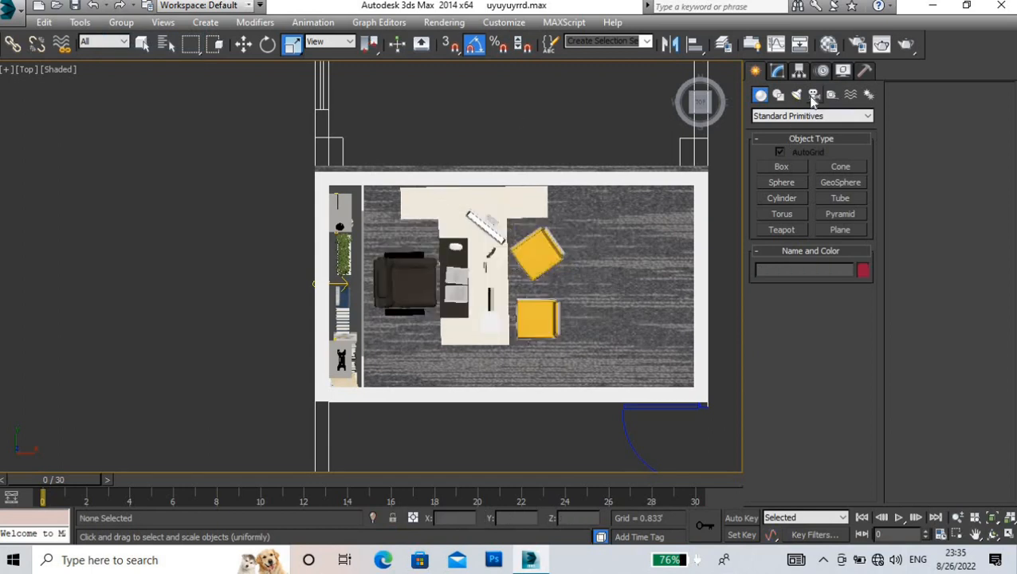
# - Create a standard target camera near the wall opposite the window, aimed across the desk at the window cabinet
pyautogui.click(814, 95)
pyautogui.click(785, 168)
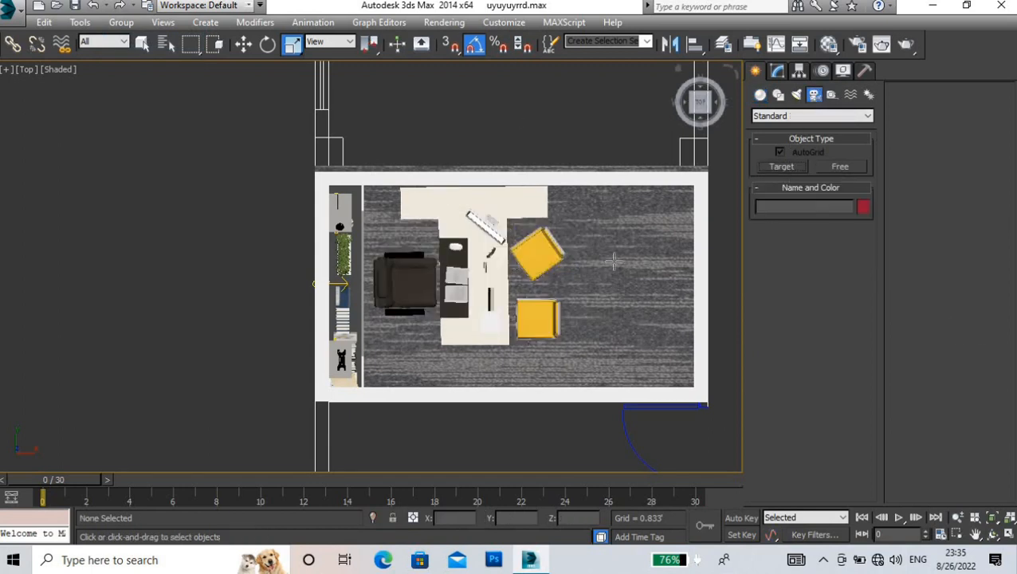
pyautogui.moveTo(678, 277); pyautogui.dragTo(340, 281)
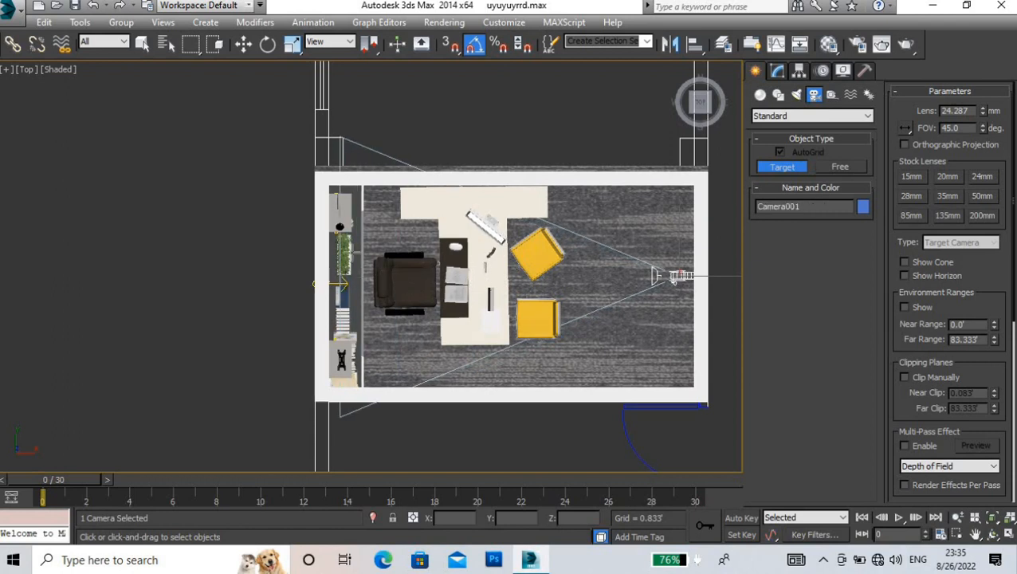
# - Frame the camera view higher over the desk and widen the camera's lens to 13.287 mm
pyautogui.press('c')
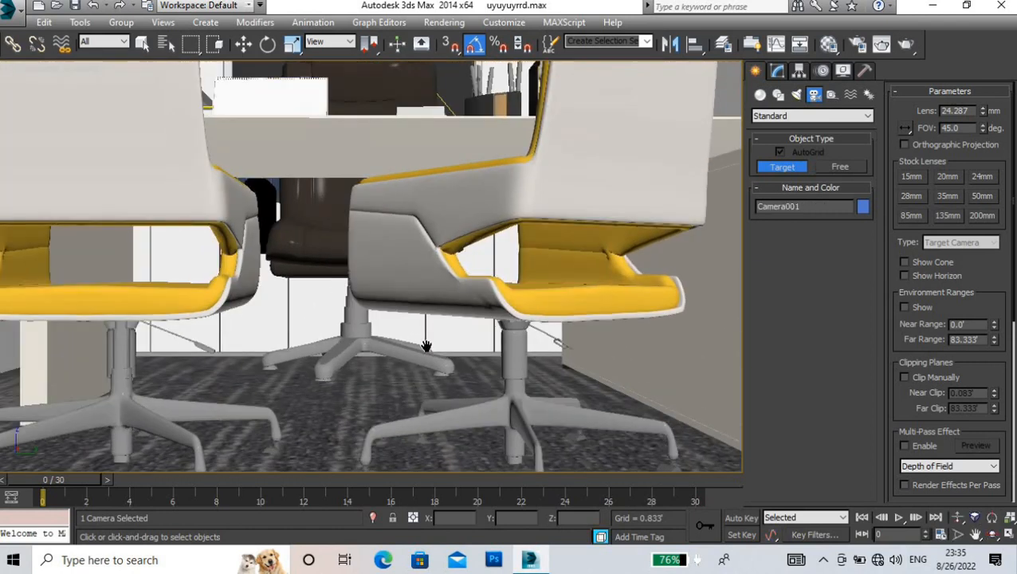
pyautogui.moveTo(427, 346); pyautogui.dragTo(424, 370, button='middle')
pyautogui.click(778, 71)
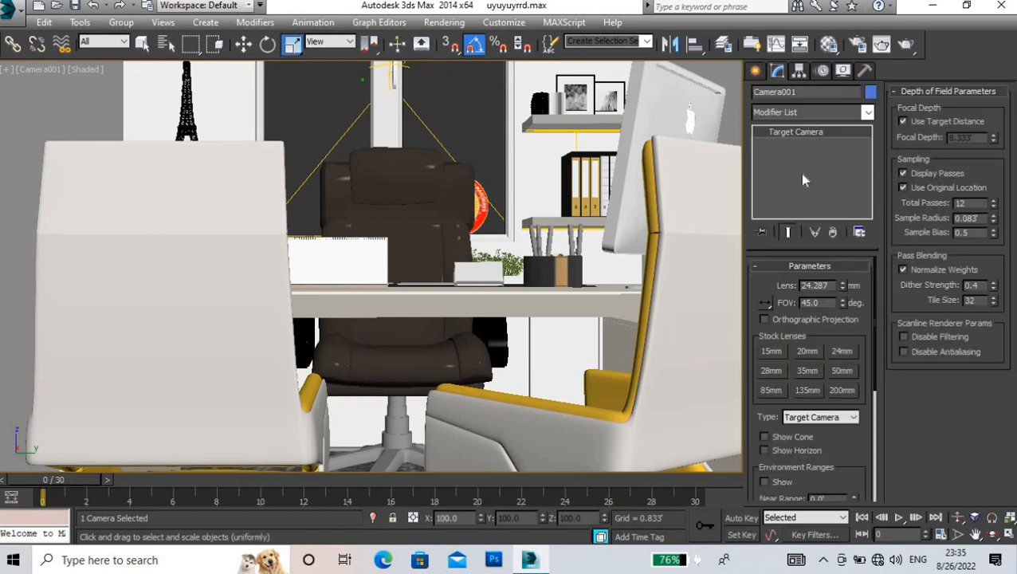
pyautogui.click(843, 289)
pyautogui.moveTo(842, 287); pyautogui.dragTo(842, 286)
pyautogui.moveTo(516, 279); pyautogui.dragTo(522, 299, button='middle')
# - Replace the camera with a new standard target camera outside the end wall, aimed across the desk at the window cabinet
pyautogui.press('t')
pyautogui.scroll(-2, 414, 236)
pyautogui.moveTo(465, 237); pyautogui.dragTo(338, 270, button='middle')
pyautogui.press('Delete')
pyautogui.click(756, 71)
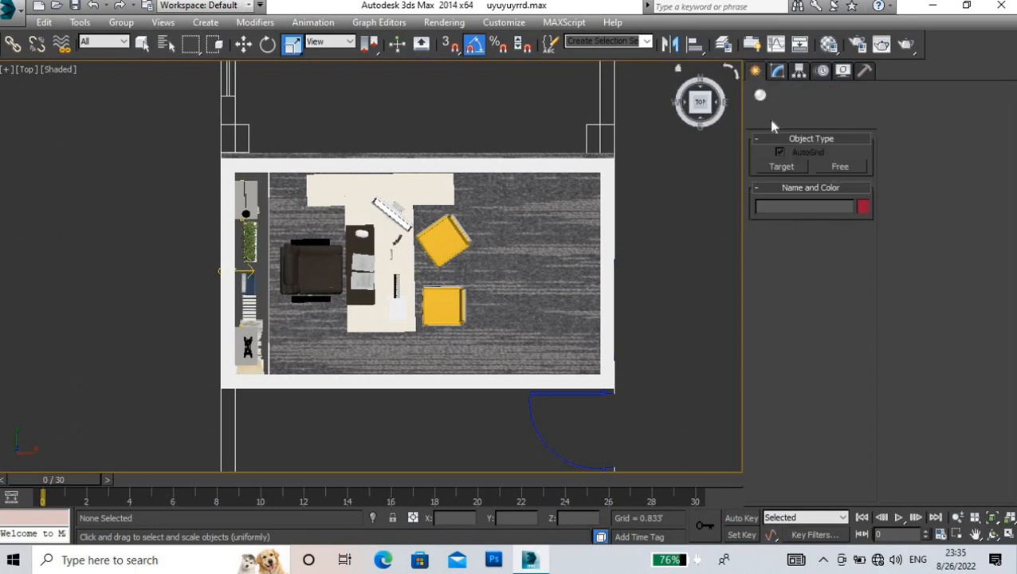
pyautogui.click(780, 167)
pyautogui.moveTo(664, 264); pyautogui.dragTo(252, 258)
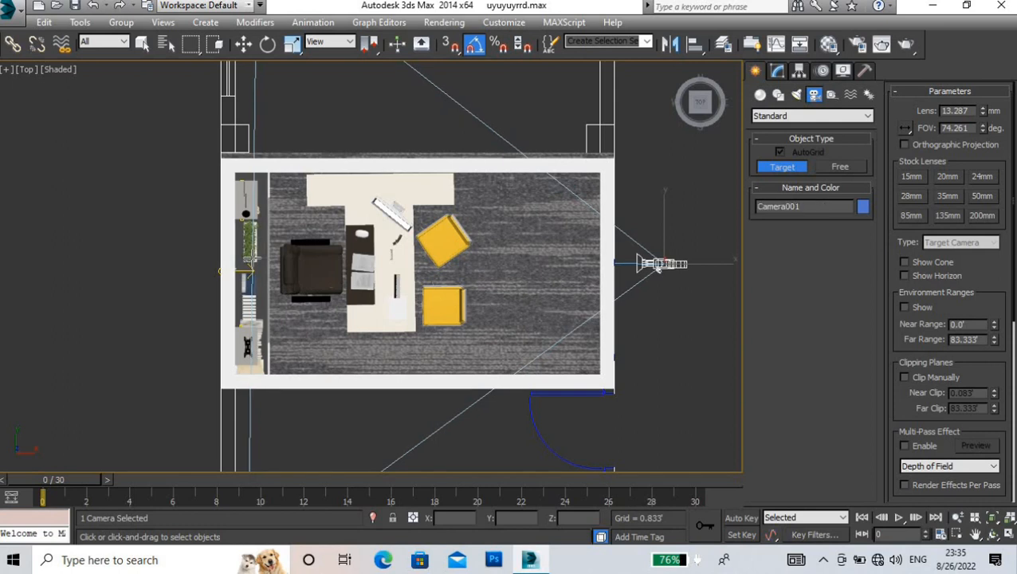
# - Enable manual clipping on the new camera with a near clip of 3.9' to see through the end wall
pyautogui.press('c')
pyautogui.moveTo(298, 322); pyautogui.dragTo(313, 349, button='middle')
pyautogui.click(777, 71)
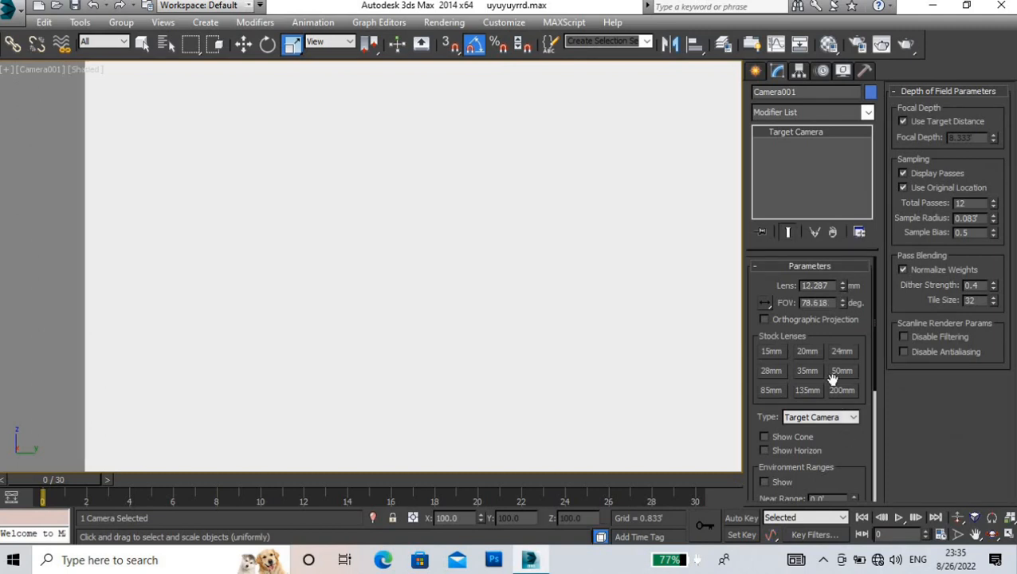
pyautogui.scroll(-5, 836, 376)
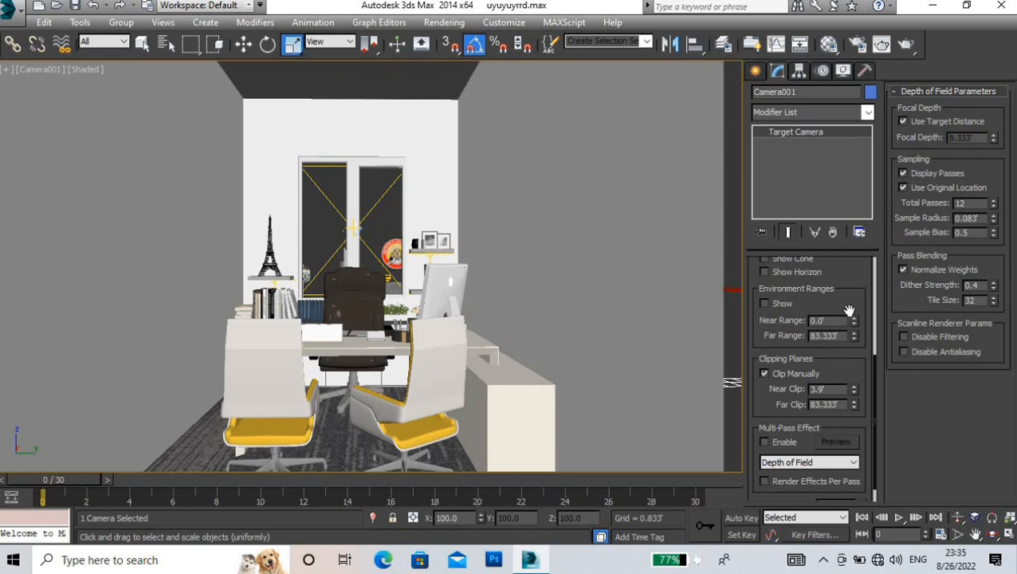
pyautogui.scroll(4, 849, 311)
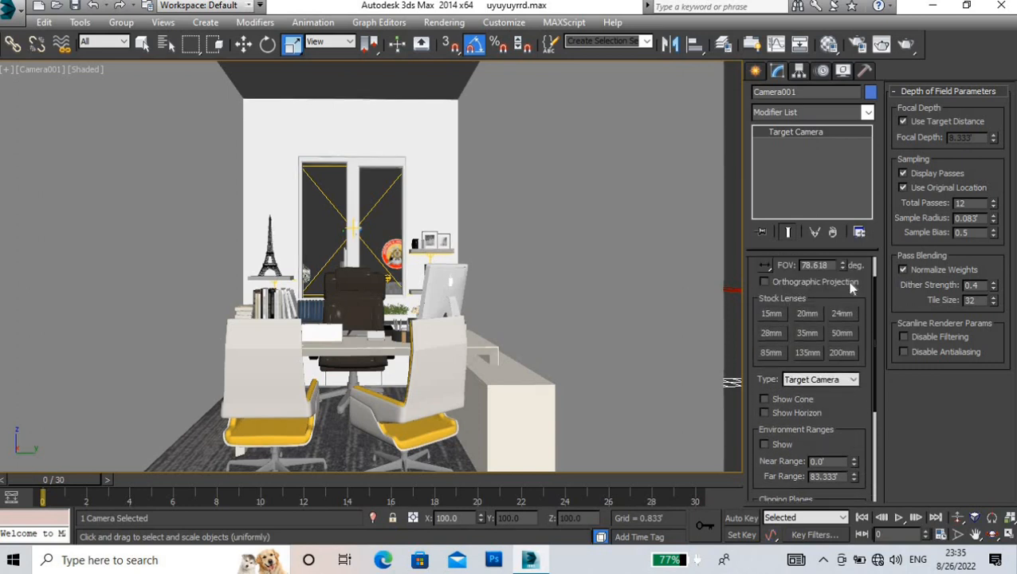
pyautogui.scroll(1, 855, 318)
# - Set the camera's lens to 15.287 mm and reframe its view on the desk and window
pyautogui.moveTo(843, 289); pyautogui.dragTo(838, 276)
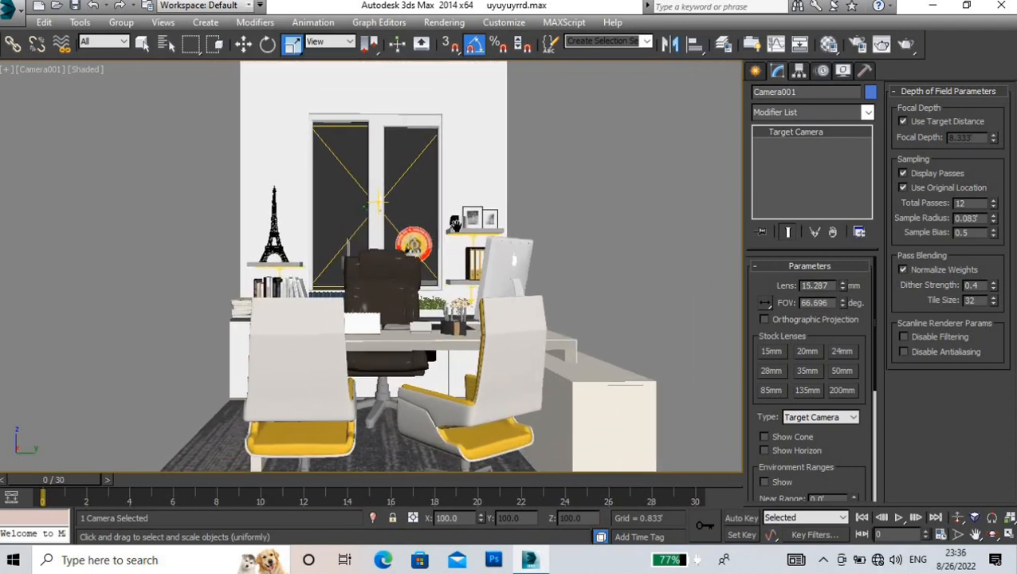
pyautogui.moveTo(407, 250); pyautogui.dragTo(412, 251, button='middle')
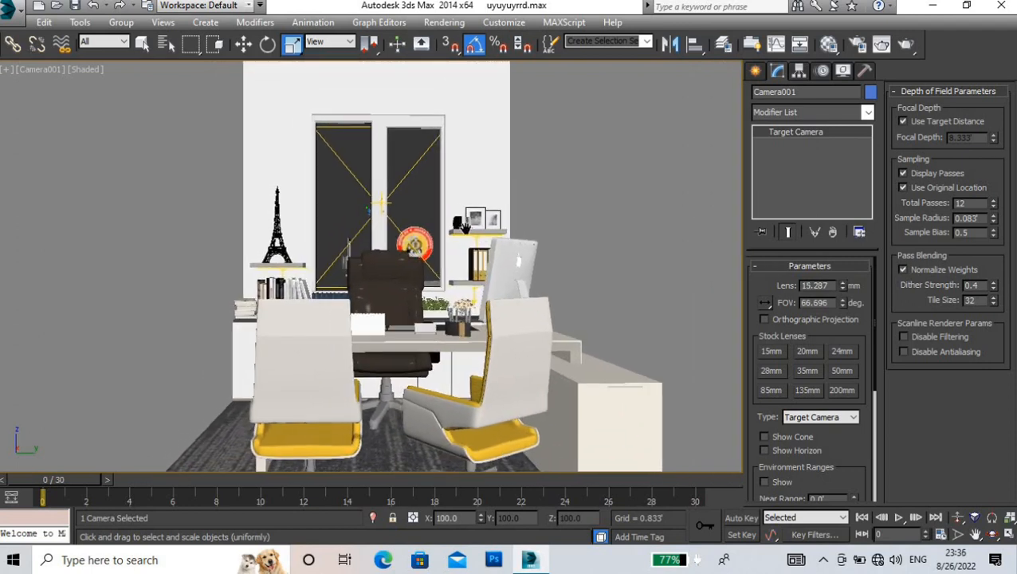
pyautogui.moveTo(466, 228); pyautogui.dragTo(473, 222, button='middle')
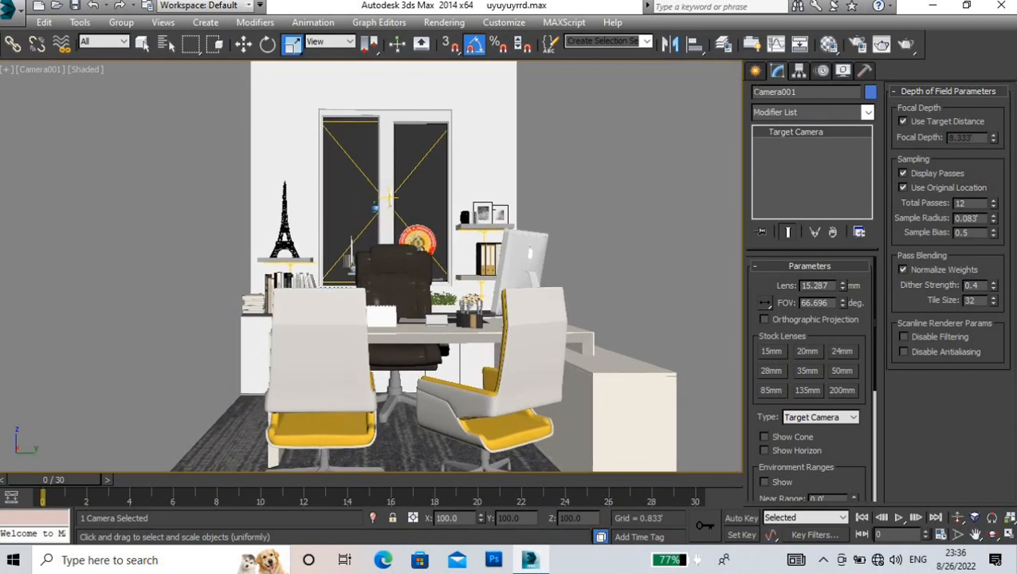
# - Isolate the window with the room shell, raise the window group about 0.068' and exit isolation
pyautogui.click(755, 71)
pyautogui.click(515, 131)
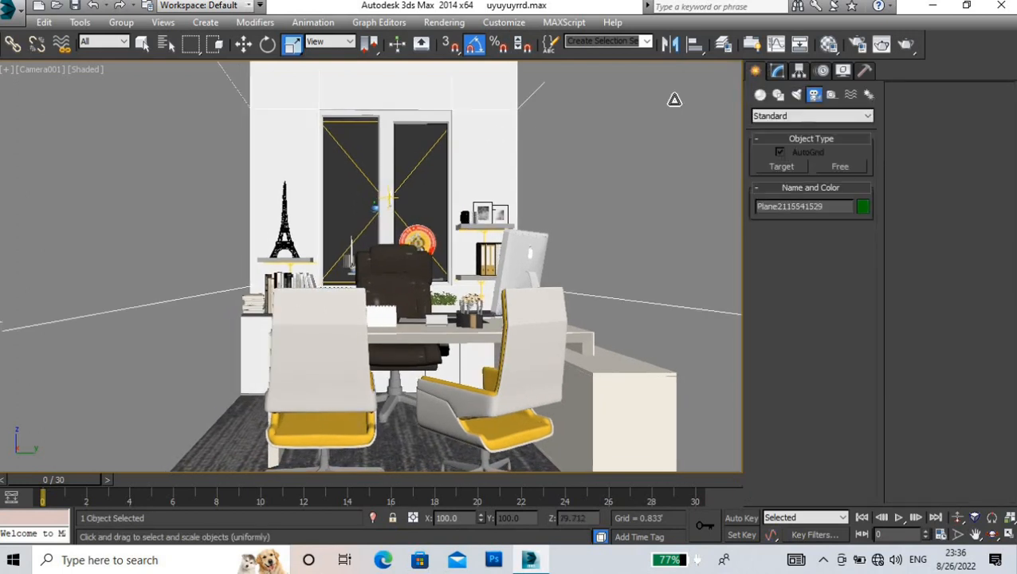
pyautogui.click(760, 95)
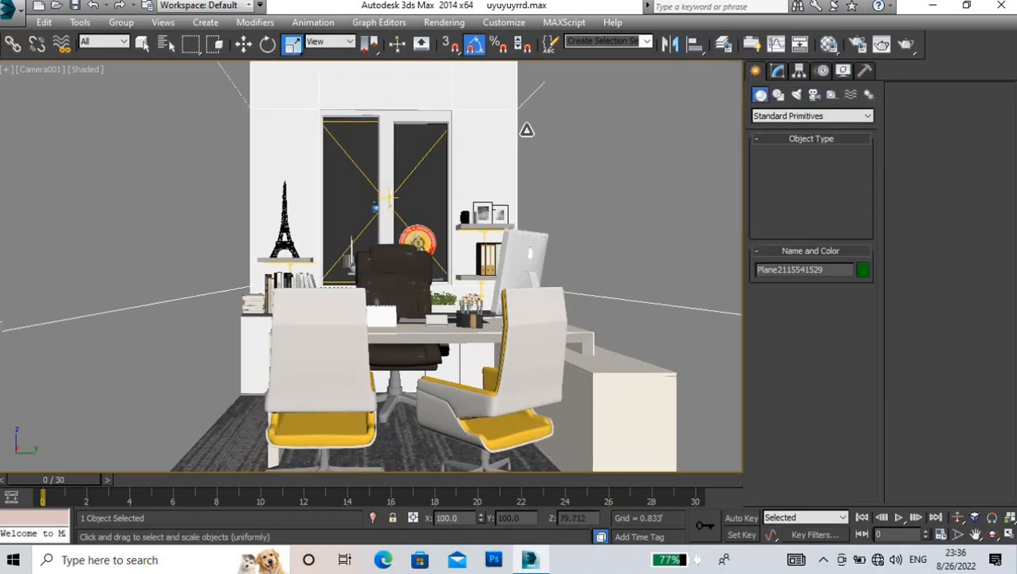
pyautogui.click(388, 159)
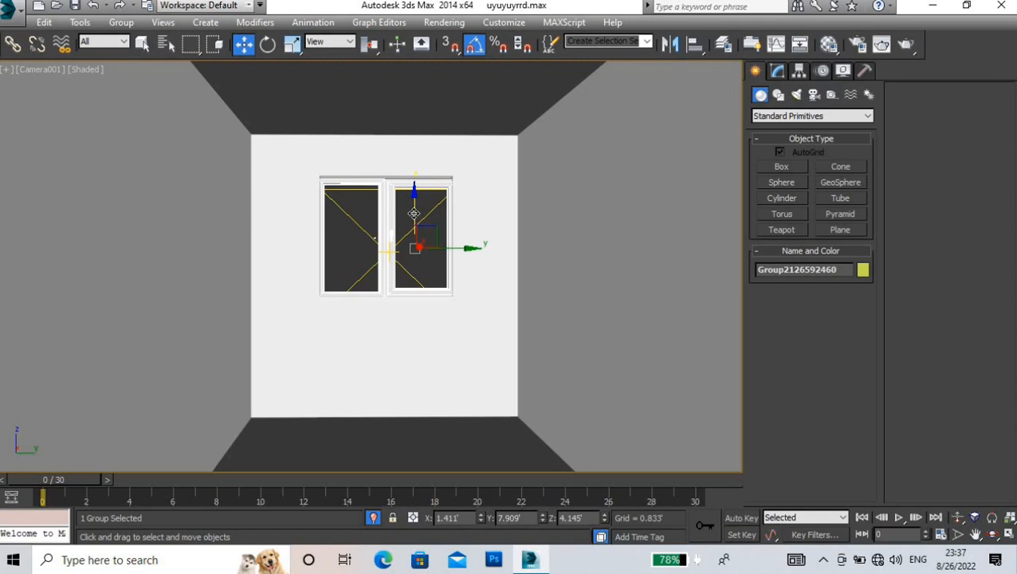
pyautogui.moveTo(413, 214); pyautogui.dragTo(401, 420)
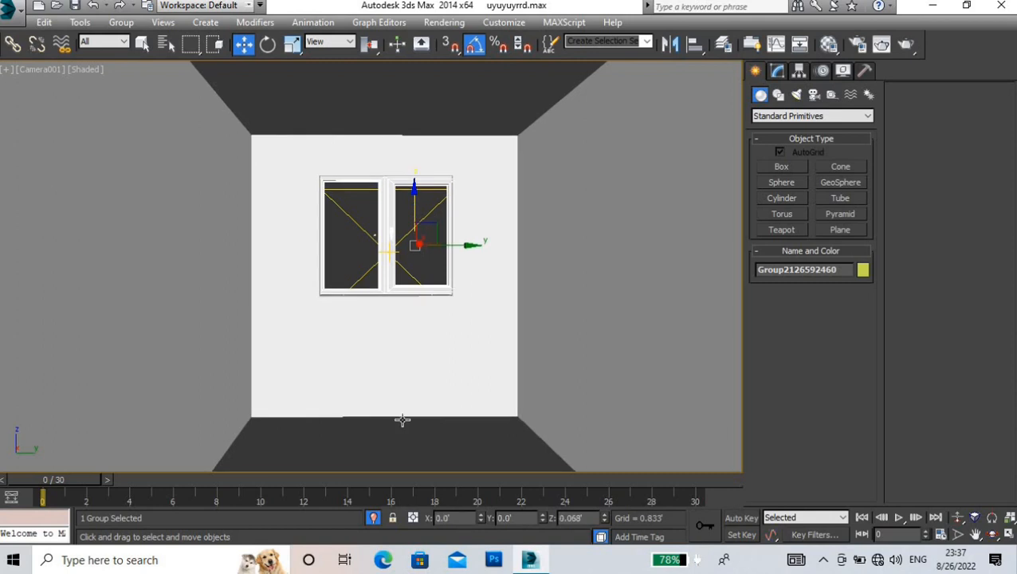
pyautogui.click(371, 519)
pyautogui.click(375, 141)
pyautogui.moveTo(375, 332); pyautogui.dragTo(370, 328, button='middle')
# - Create a box covering the whole room in plan, about 7.829' long, 15.882' wide and 0.134' high
pyautogui.press('t')
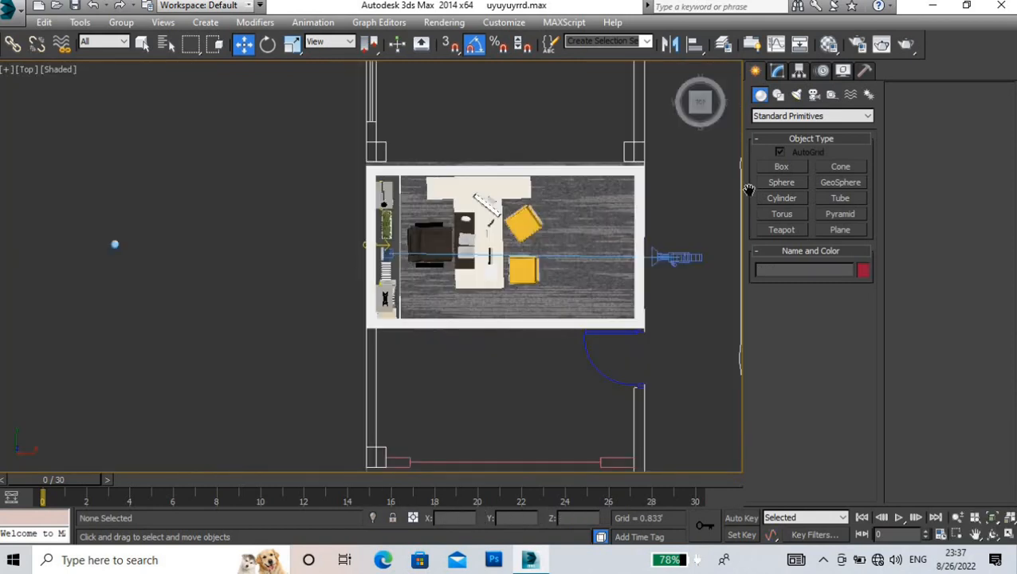
pyautogui.click(782, 167)
pyautogui.scroll(-2, 431, 315)
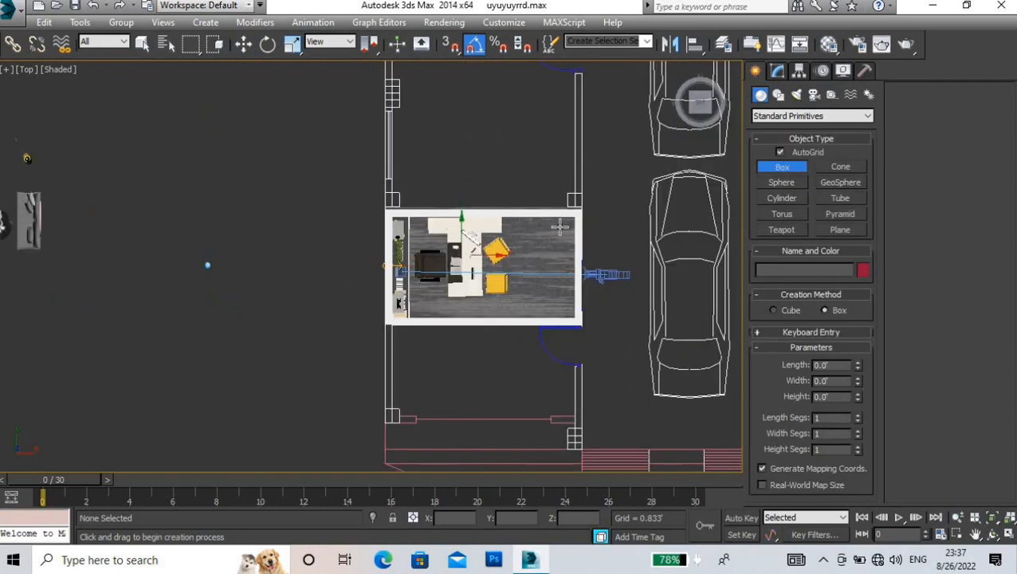
pyautogui.moveTo(597, 210); pyautogui.dragTo(329, 342)
pyautogui.click(328, 340)
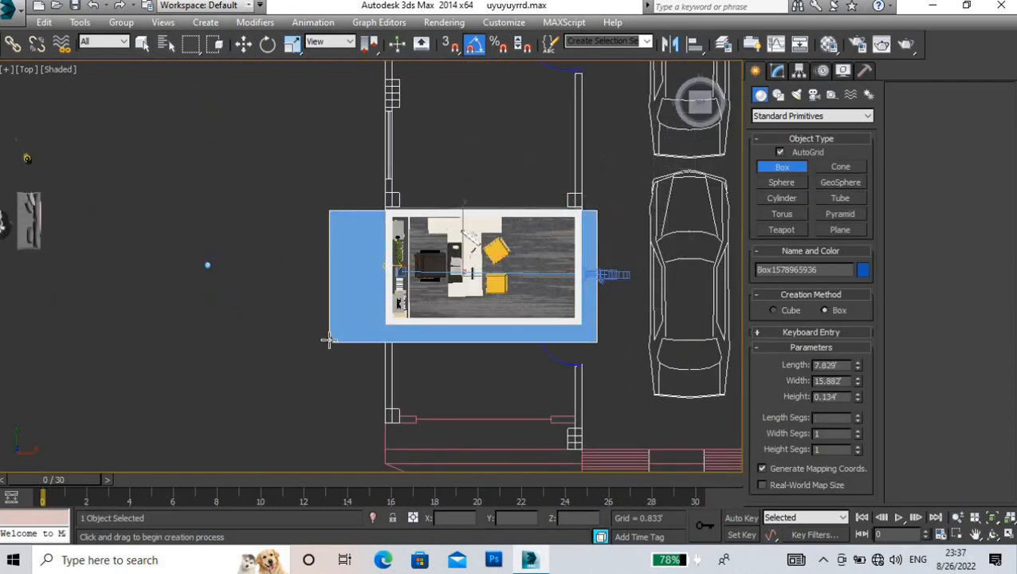
# - Raise the new box to Z 6.063' as the room's ceiling and reframe the camera view
pyautogui.press('p')
pyautogui.press('w')
pyautogui.keyDown('alt'); pyautogui.moveTo(329, 340); pyautogui.dragTo(449, 268, button='middle'); pyautogui.keyUp('alt')
pyautogui.moveTo(450, 268); pyautogui.dragTo(452, 179)
pyautogui.press('c')
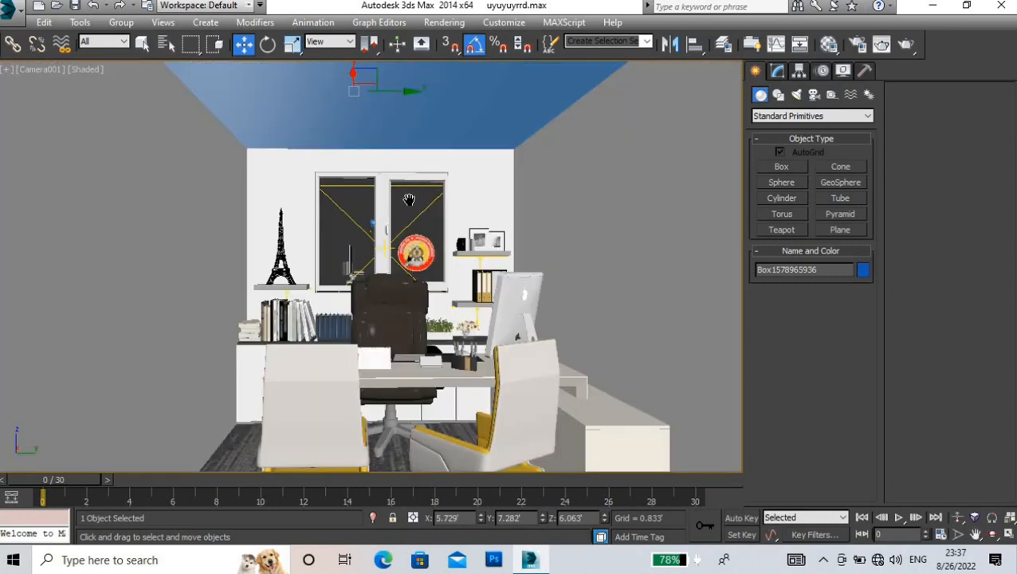
pyautogui.moveTo(409, 199); pyautogui.dragTo(398, 173, button='middle')
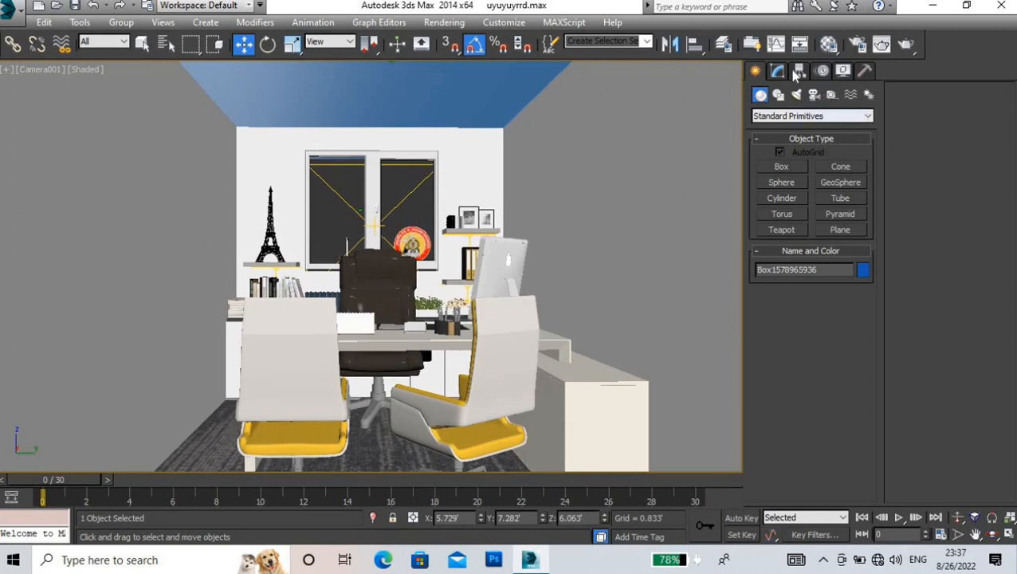
# - Apply a plain white material to the ceiling box and reframe the camera view to show more floor
pyautogui.click(829, 45)
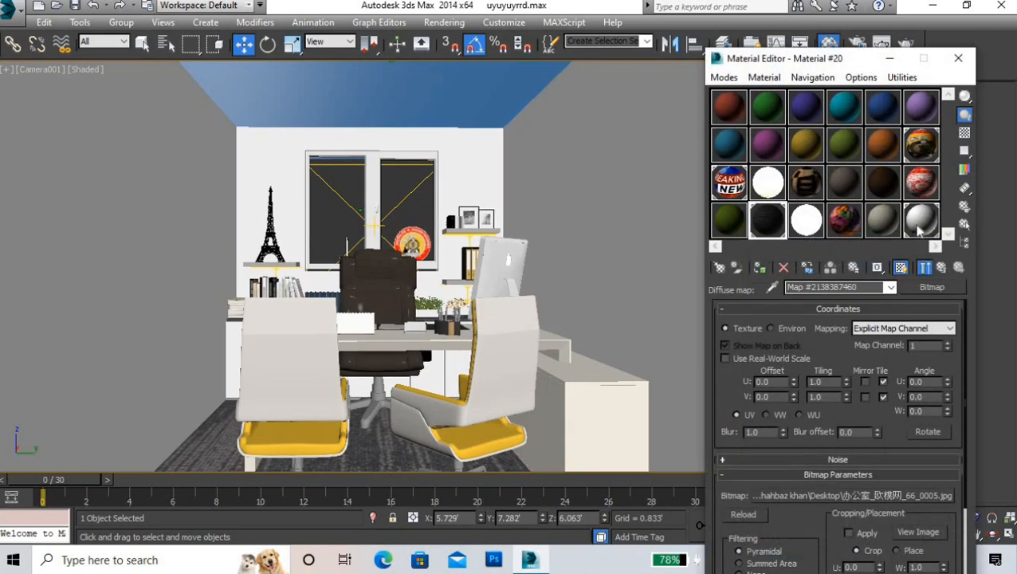
pyautogui.click(958, 59)
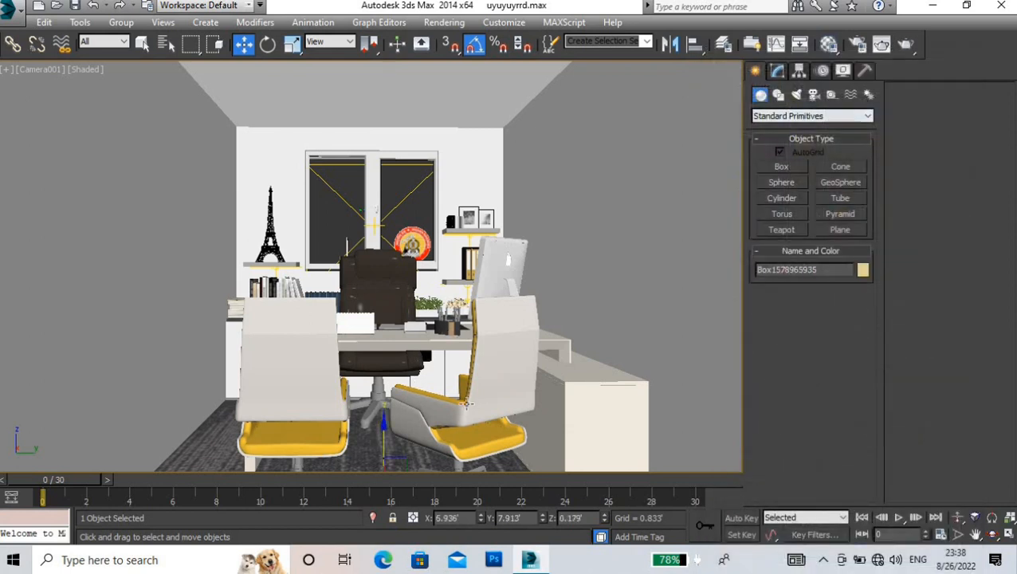
pyautogui.moveTo(475, 401); pyautogui.dragTo(471, 387, button='middle')
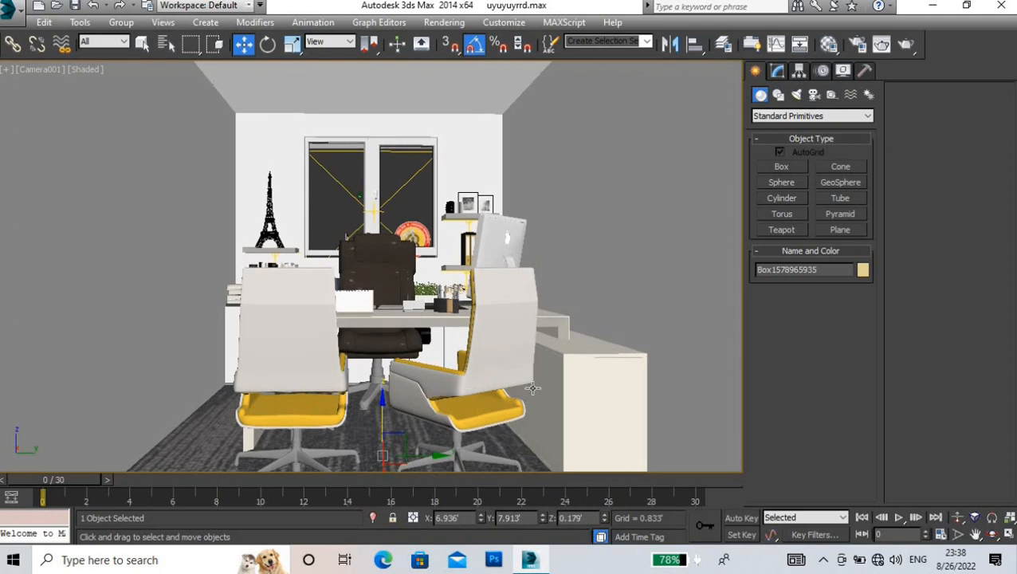
pyautogui.click(562, 373)
pyautogui.click(577, 333)
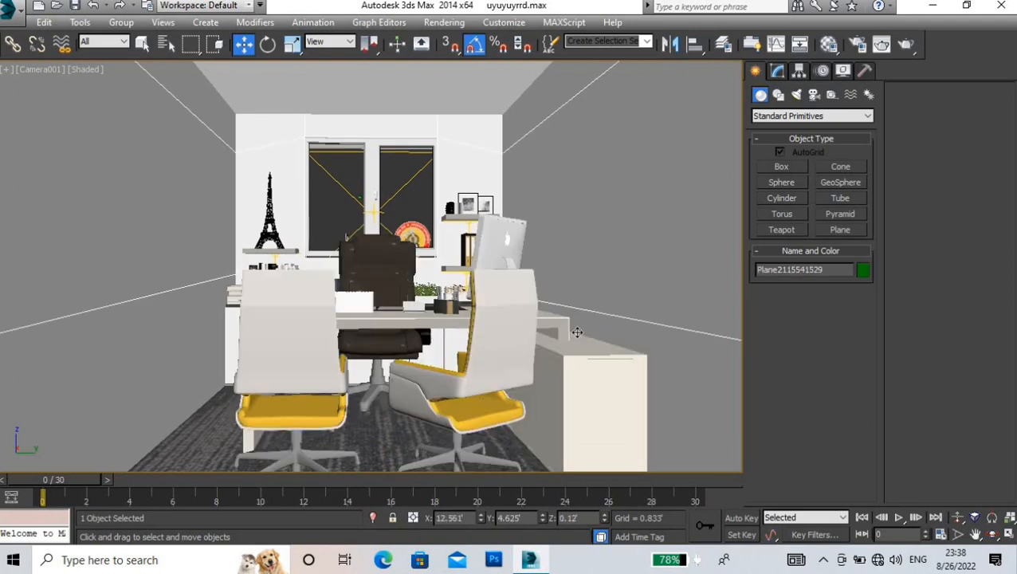
pyautogui.click(779, 96)
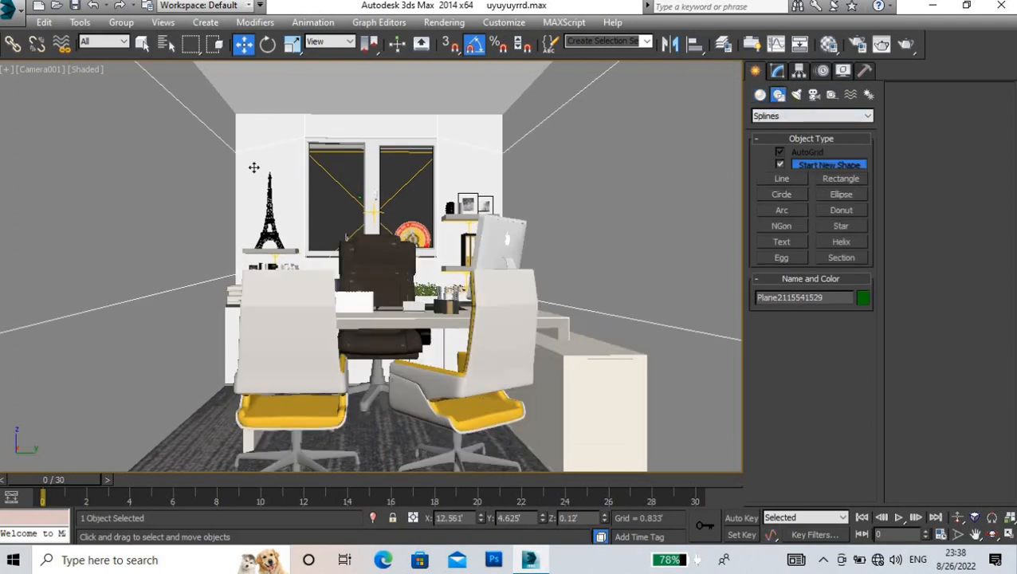
pyautogui.click(298, 295)
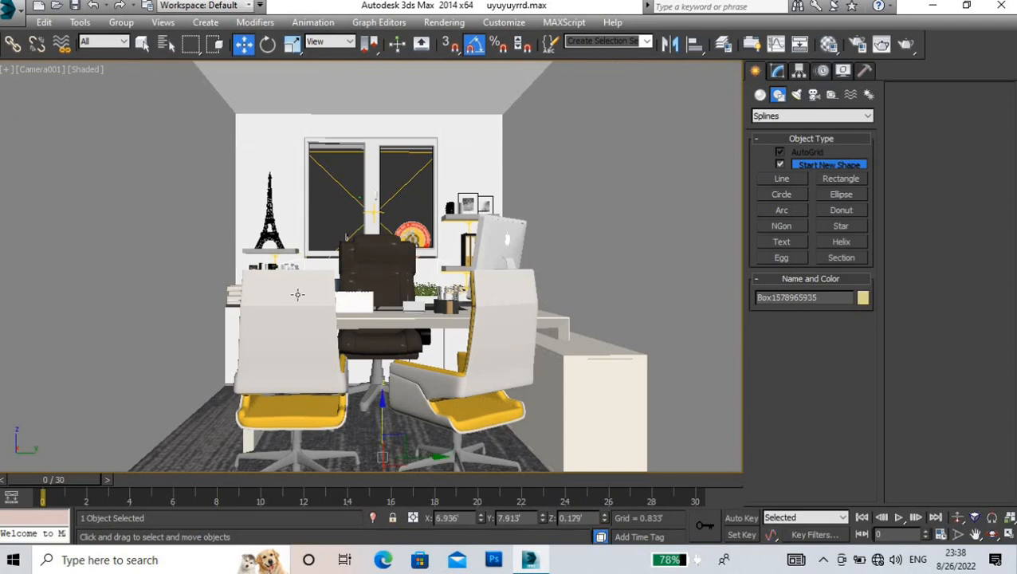
pyautogui.click(136, 288)
# - Select the TV, its wall shelf and the ornaments on the shelf, placed outside the room
pyautogui.press('p')
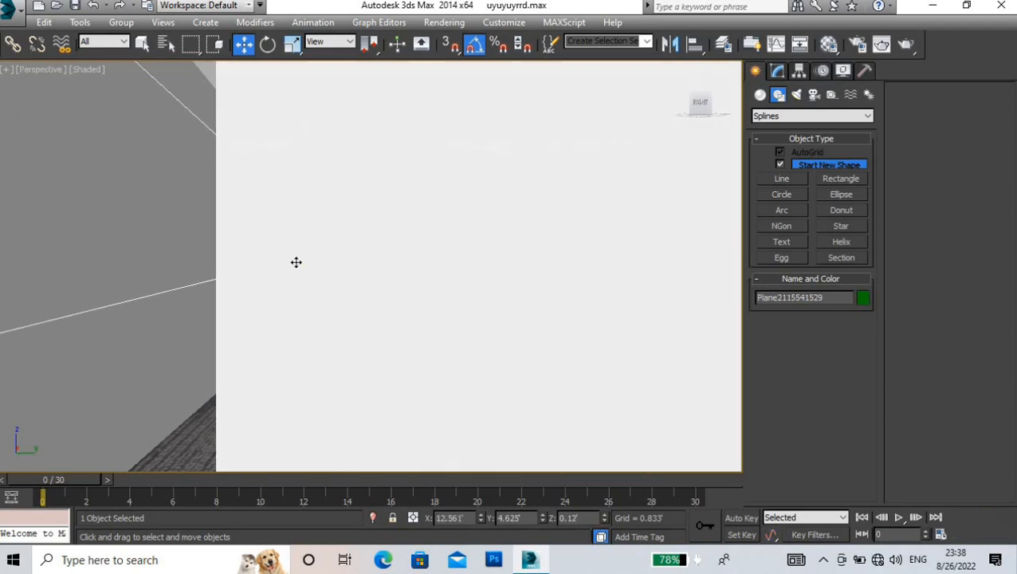
pyautogui.scroll(-10, 295, 261)
pyautogui.scroll(5, 424, 231)
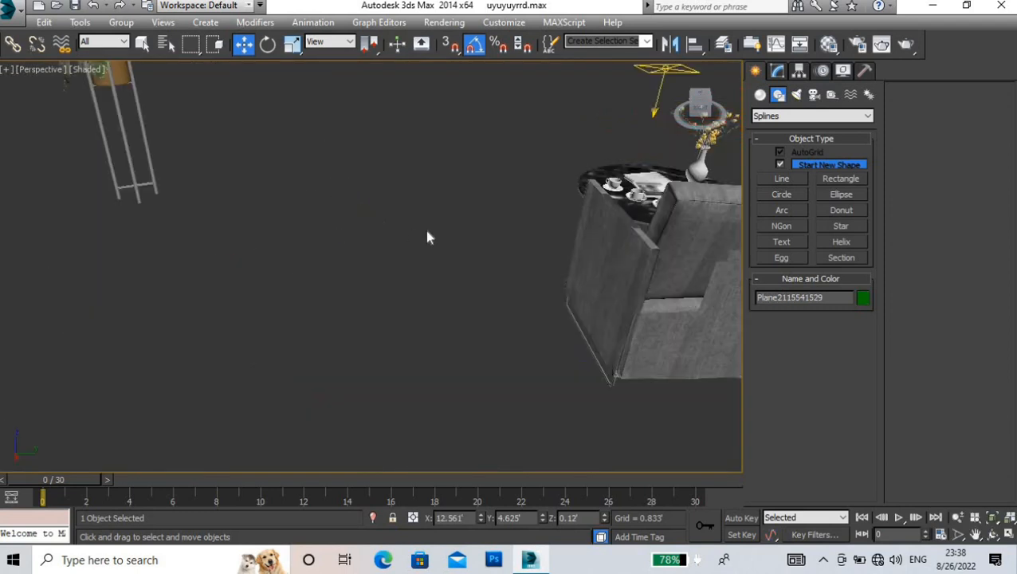
pyautogui.scroll(-4, 425, 231)
pyautogui.scroll(4, 426, 175)
pyautogui.click(345, 216)
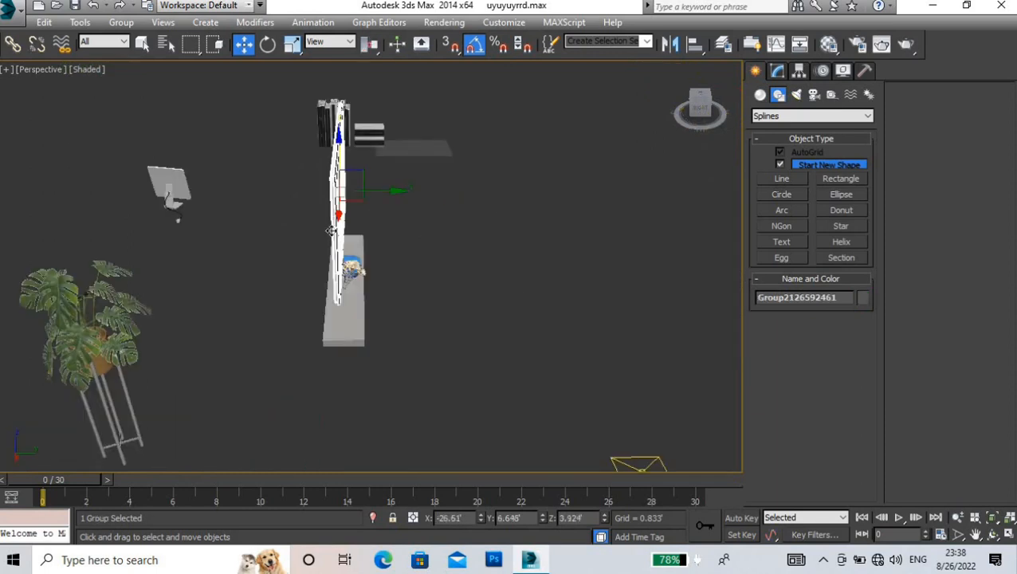
pyautogui.keyDown('alt'); pyautogui.moveTo(345, 216); pyautogui.dragTo(391, 250, button='middle'); pyautogui.keyUp('alt')
pyautogui.moveTo(268, 382); pyautogui.dragTo(389, 272)
# - Move the TV, shelf and ornaments into the room, along the side wall left of the desk in the camera view
pyautogui.press('t')
pyautogui.scroll(-2, 313, 268)
pyautogui.scroll(2, 363, 273)
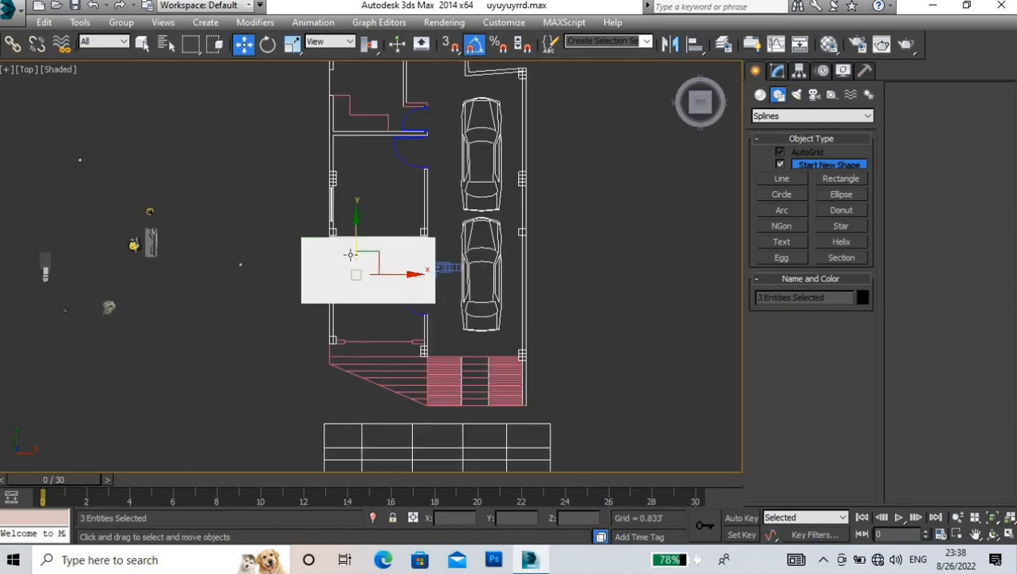
pyautogui.press('c')
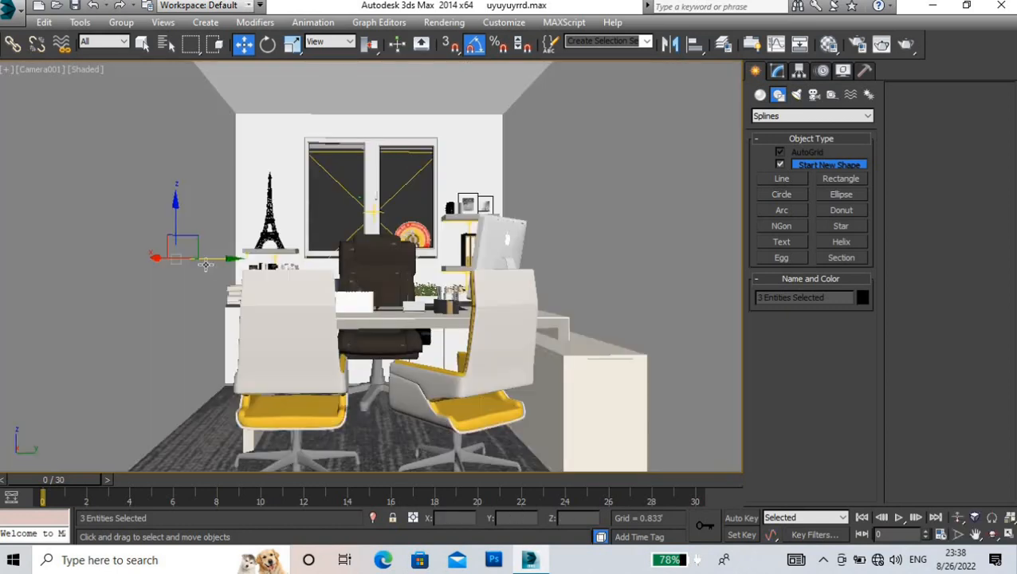
pyautogui.moveTo(206, 265); pyautogui.dragTo(238, 262)
pyautogui.press('p')
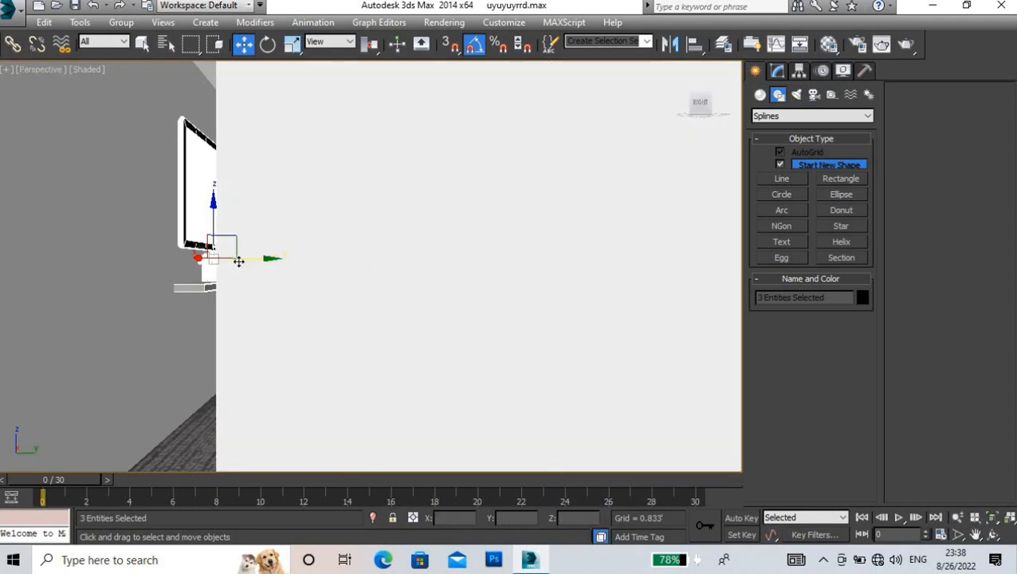
pyautogui.press('c')
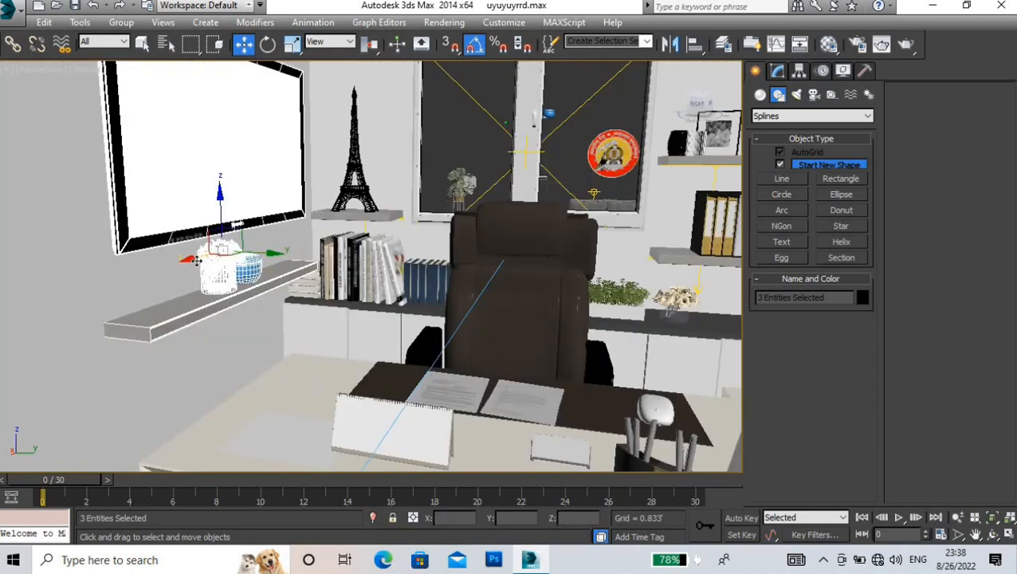
pyautogui.moveTo(196, 261); pyautogui.dragTo(72, 289)
# - Fit the TV, shelf and ornaments against the side wall, lowering them slightly and shifting them about 0.274' along X
pyautogui.press('p')
pyautogui.moveTo(118, 284); pyautogui.dragTo(357, 300, button='middle')
pyautogui.moveTo(401, 290); pyautogui.dragTo(393, 285)
pyautogui.keyDown('alt'); pyautogui.moveTo(341, 302); pyautogui.dragTo(341, 291, button='middle'); pyautogui.keyUp('alt')
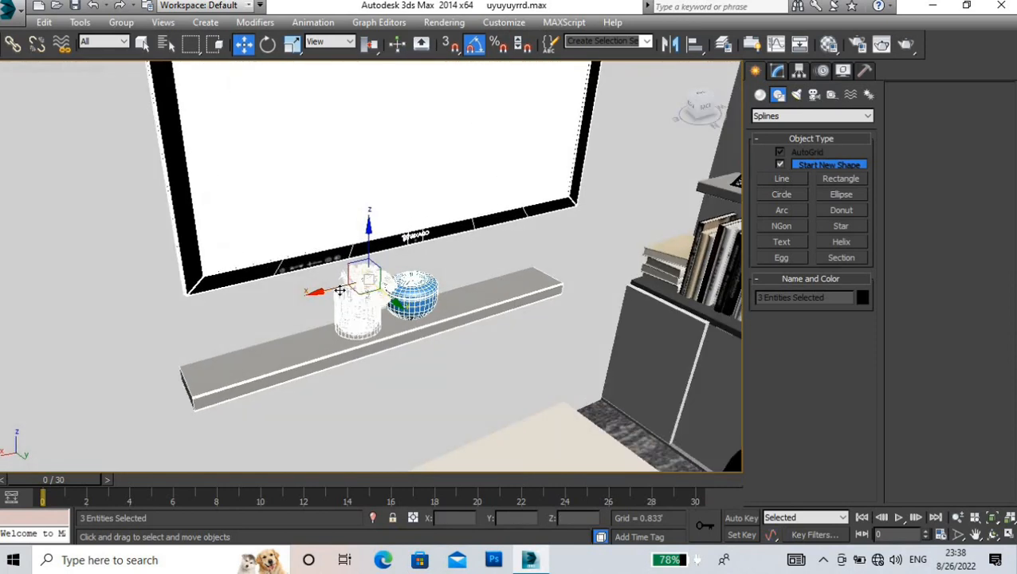
pyautogui.keyDown('alt'); pyautogui.moveTo(218, 308); pyautogui.dragTo(112, 291, button='middle'); pyautogui.keyUp('alt')
pyautogui.press('c')
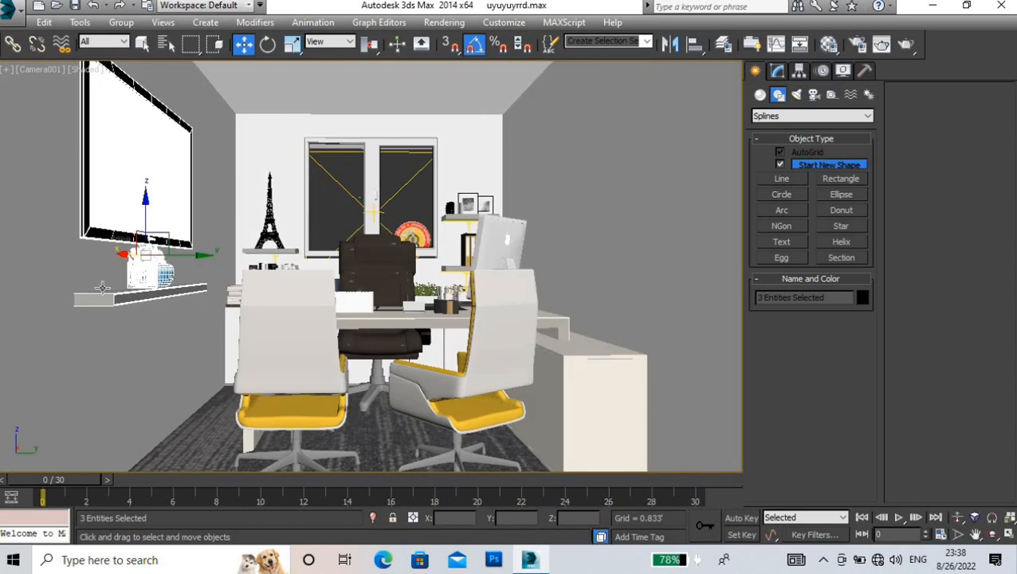
pyautogui.moveTo(141, 236); pyautogui.dragTo(116, 277)
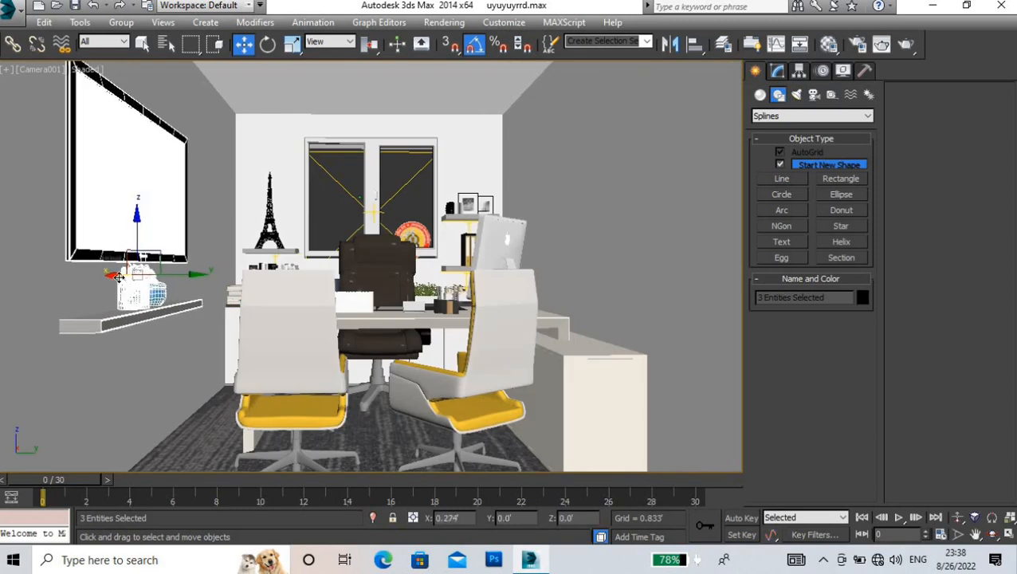
# - Combine the selected TV, wall shelf and shelf ornaments into one group
pyautogui.moveTo(185, 275); pyautogui.dragTo(186, 275)
pyautogui.click(121, 23)
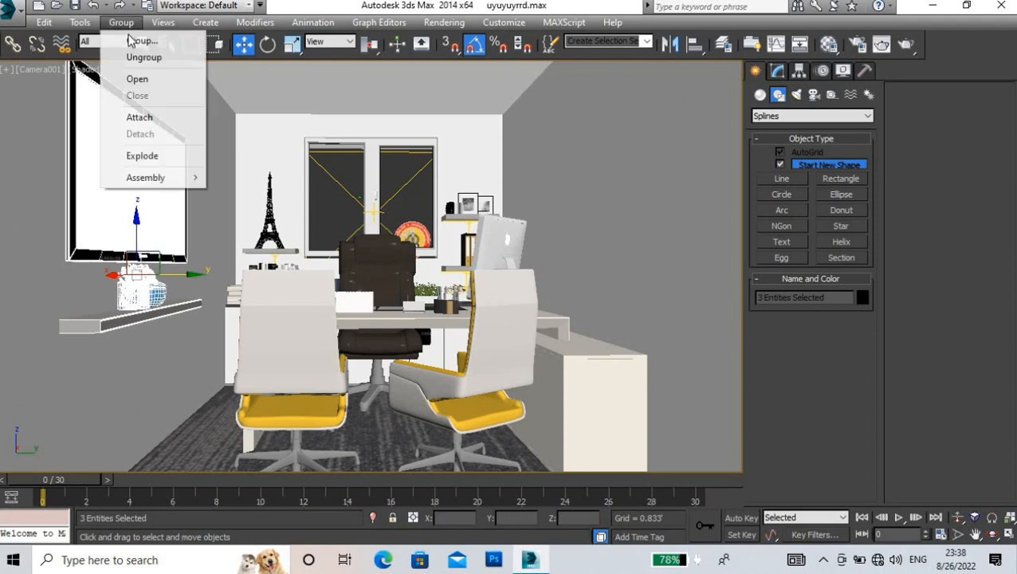
pyautogui.click(137, 39)
pyautogui.click(517, 303)
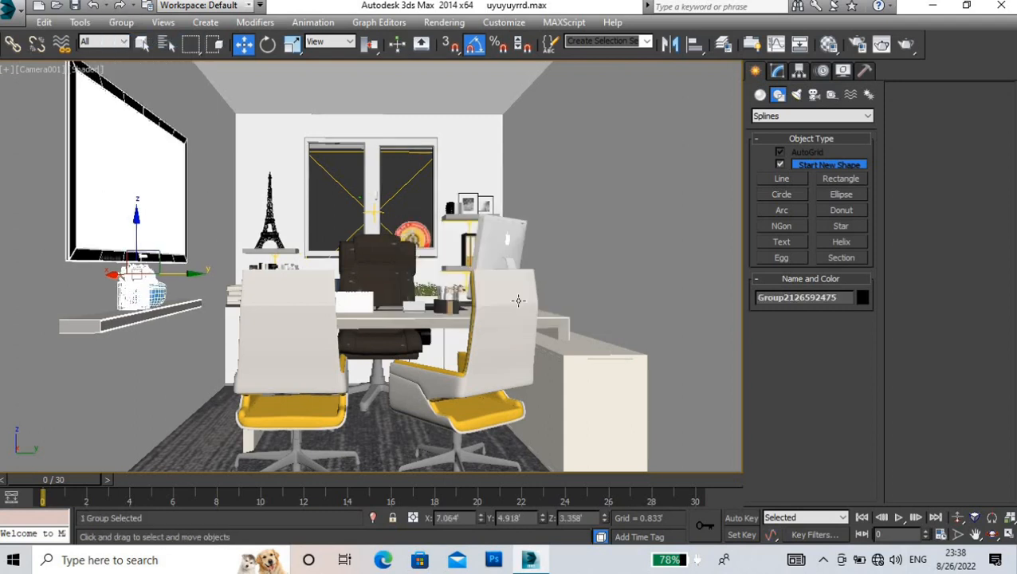
# - Select the world map wall art lying outside the building and move it toward the office room
pyautogui.press('p')
pyautogui.scroll(2, 382, 303)
pyautogui.scroll(-5, 382, 303)
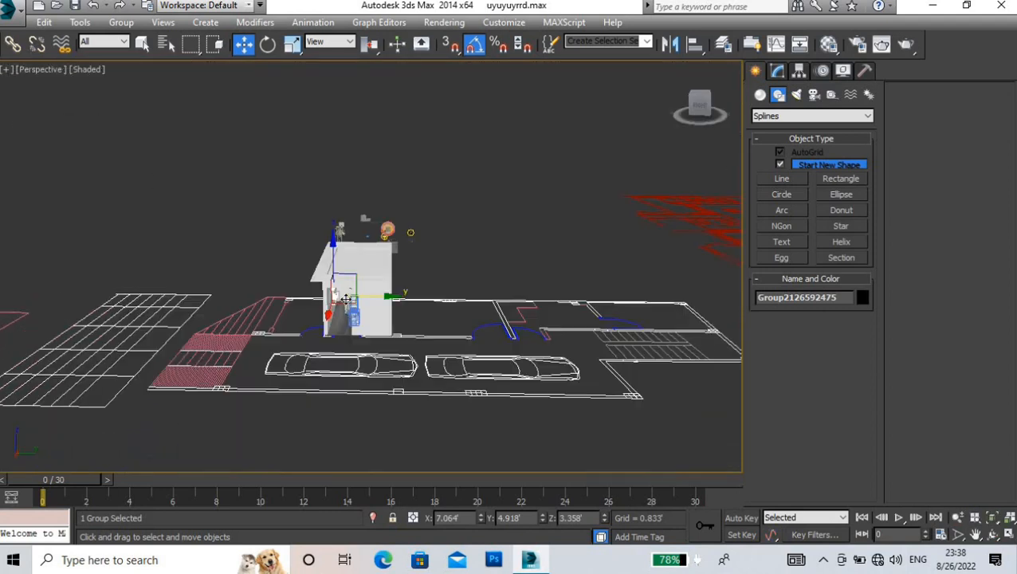
pyautogui.scroll(1, 429, 311)
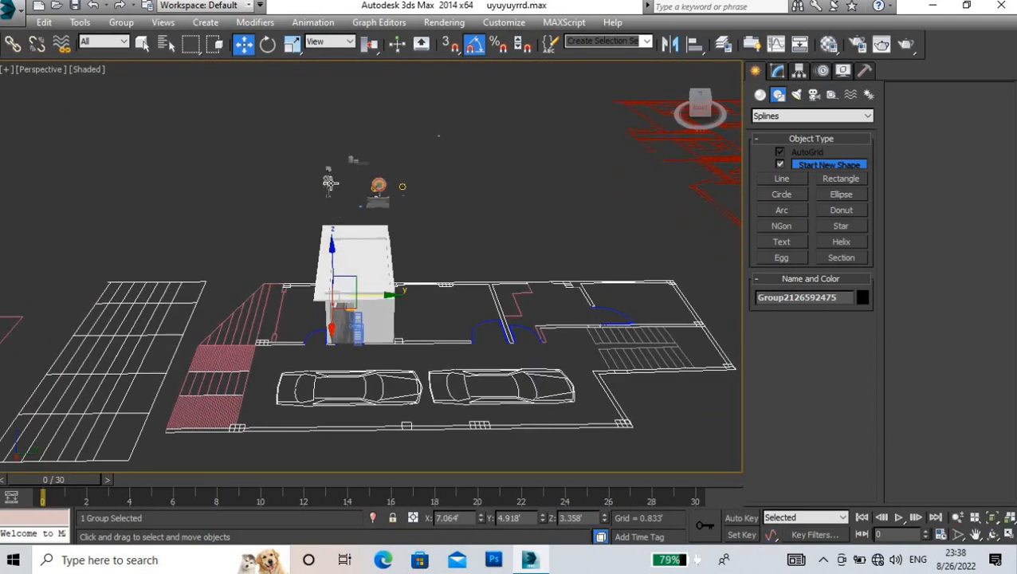
pyautogui.scroll(5, 335, 188)
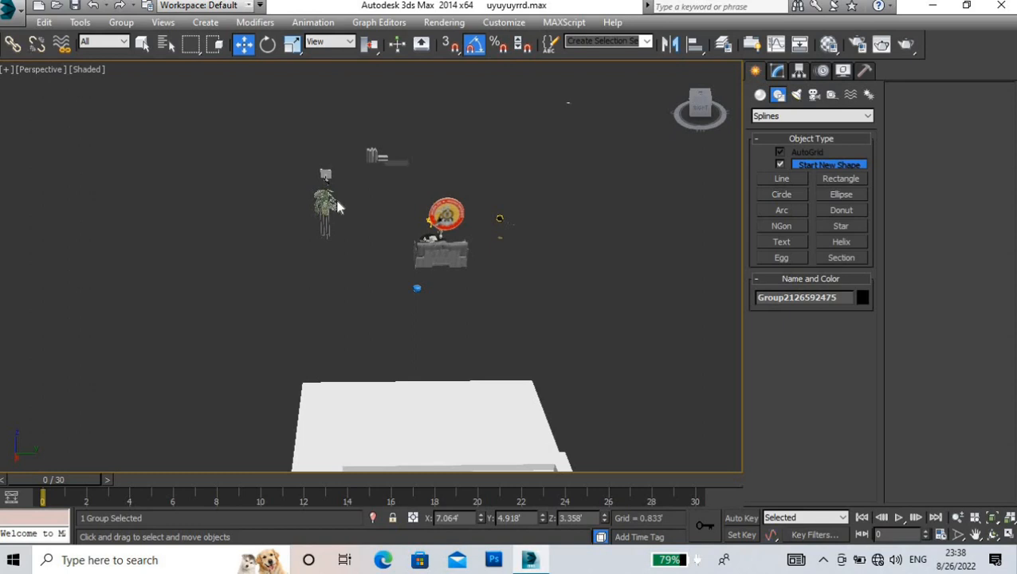
pyautogui.scroll(-4, 336, 198)
pyautogui.moveTo(310, 243); pyautogui.dragTo(375, 214, button='middle')
pyautogui.scroll(-3, 255, 287)
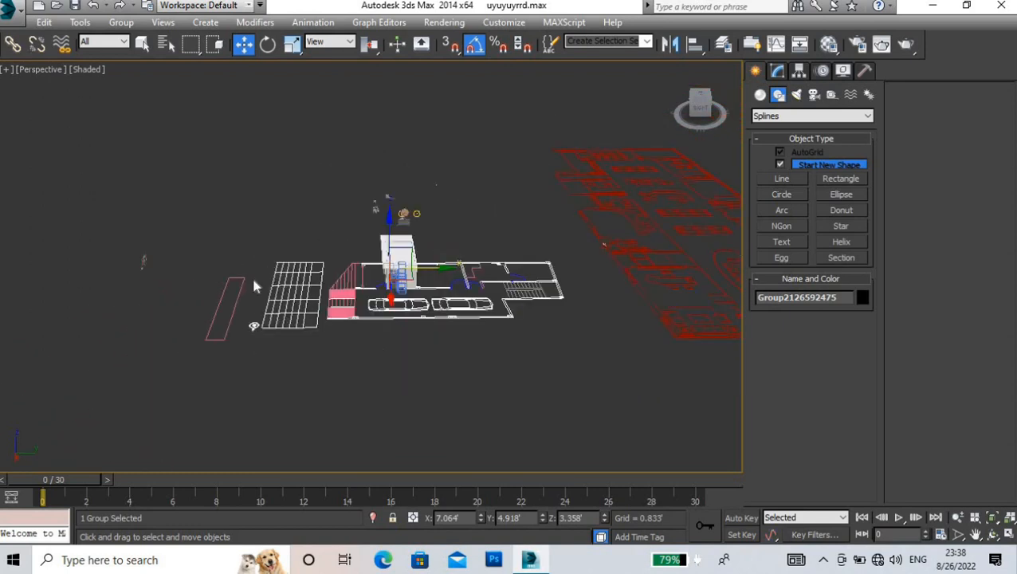
pyautogui.moveTo(154, 260); pyautogui.dragTo(417, 261)
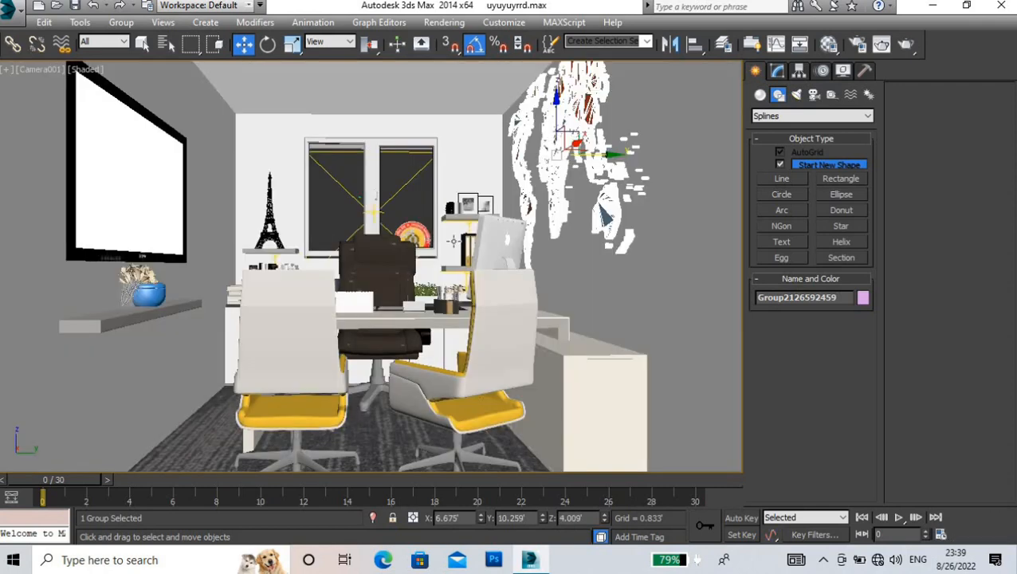
# - Place the world map on the side wall opposite the TV, at about X 5.522', Y 10.81', Z 3.838', and reframe the camera view
pyautogui.press('c')
pyautogui.moveTo(610, 153); pyautogui.dragTo(565, 131)
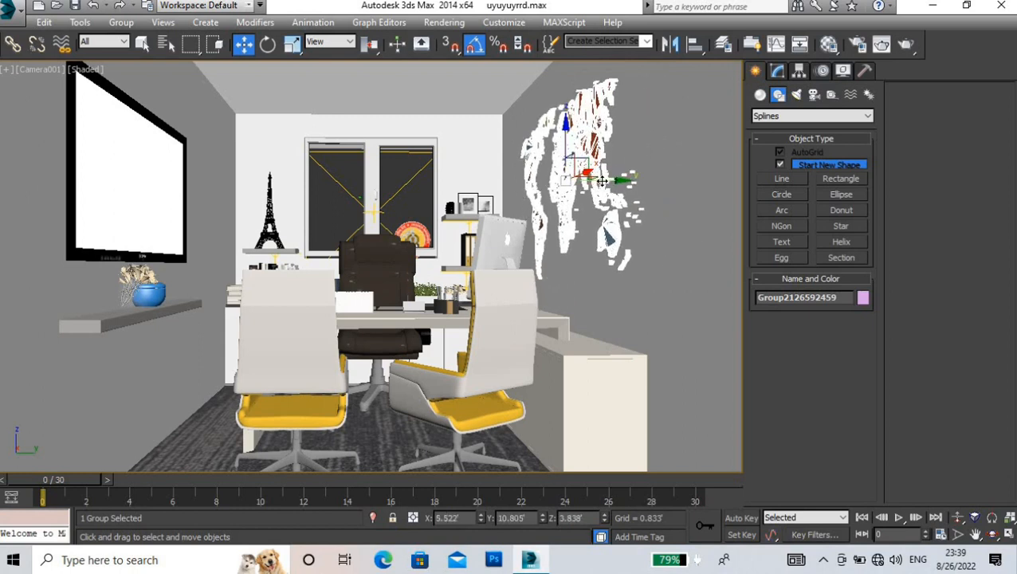
pyautogui.moveTo(602, 181); pyautogui.dragTo(604, 178)
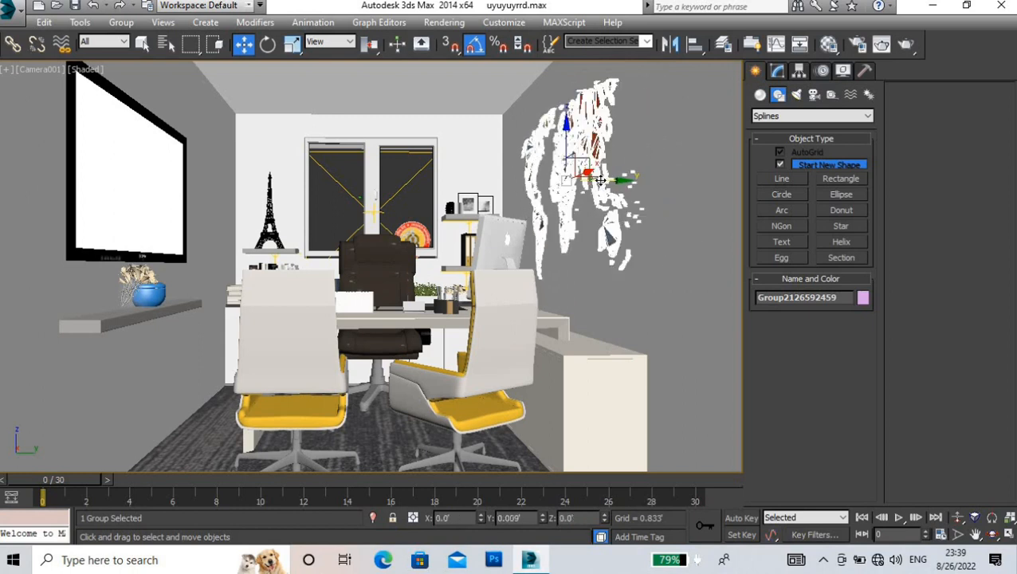
pyautogui.click(226, 427)
pyautogui.moveTo(476, 276)
pyautogui.mouseDown(button='middle')
pyautogui.moveTo(478, 286)
pyautogui.moveTo(479, 275)
pyautogui.mouseUp(button='middle')
pyautogui.click(343, 112)
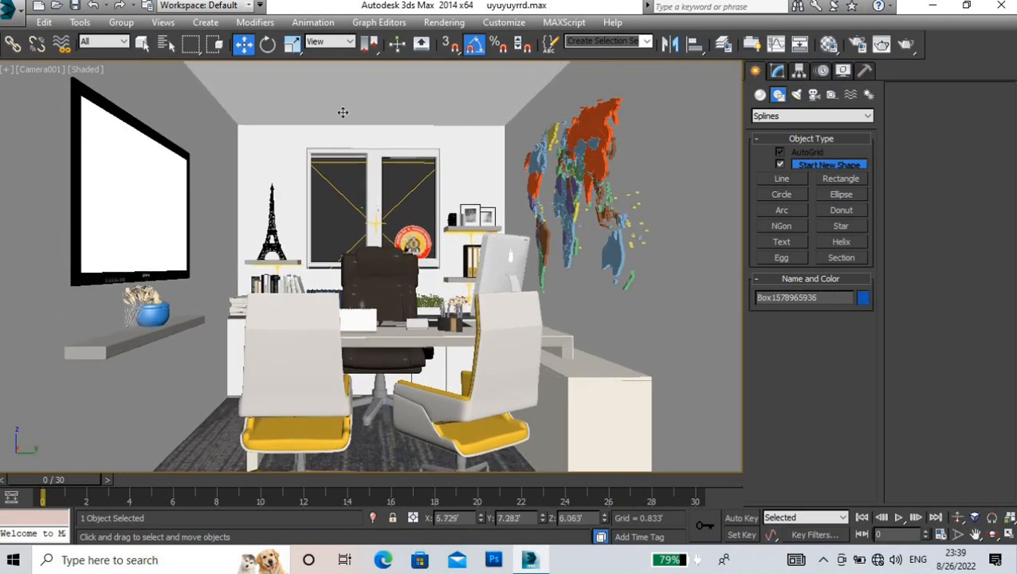
# - Isolate the room walls and trace their outer edge from above with a vertex-snapped rectangle, 6.833' by 11.667'
pyautogui.click(214, 173)
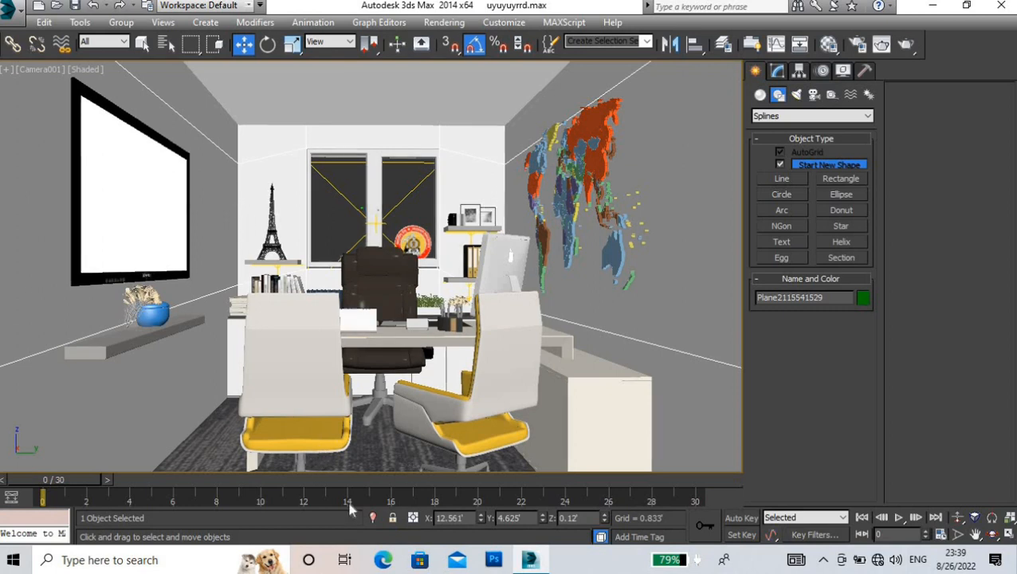
pyautogui.click(372, 518)
pyautogui.press('t')
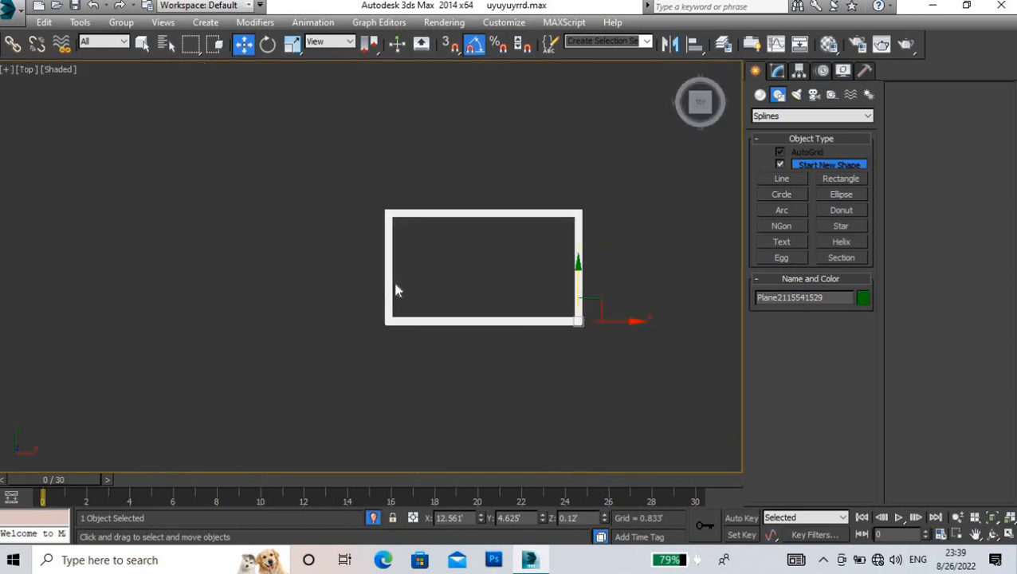
pyautogui.click(760, 95)
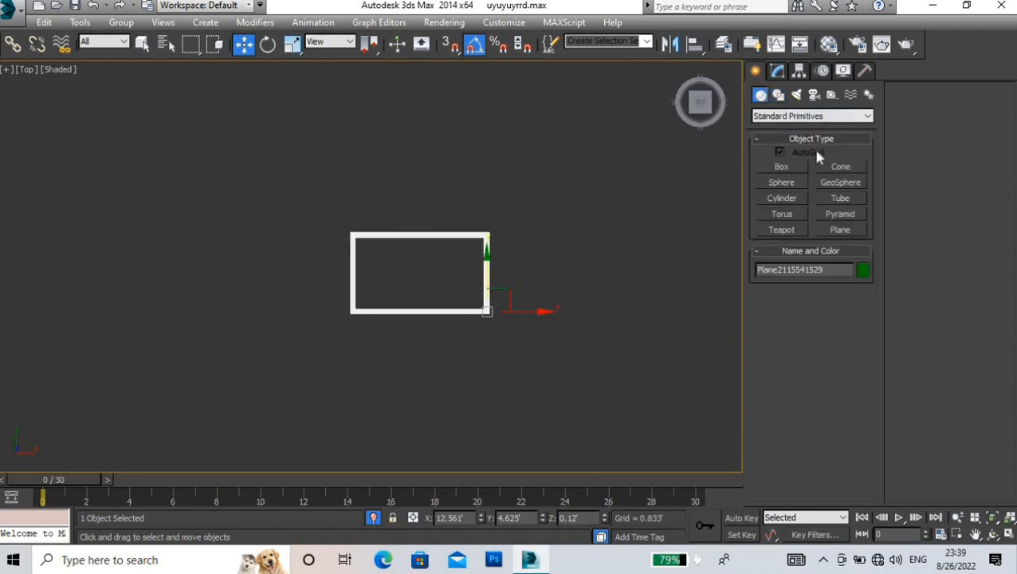
pyautogui.click(778, 96)
pyautogui.click(841, 179)
pyautogui.press('s')
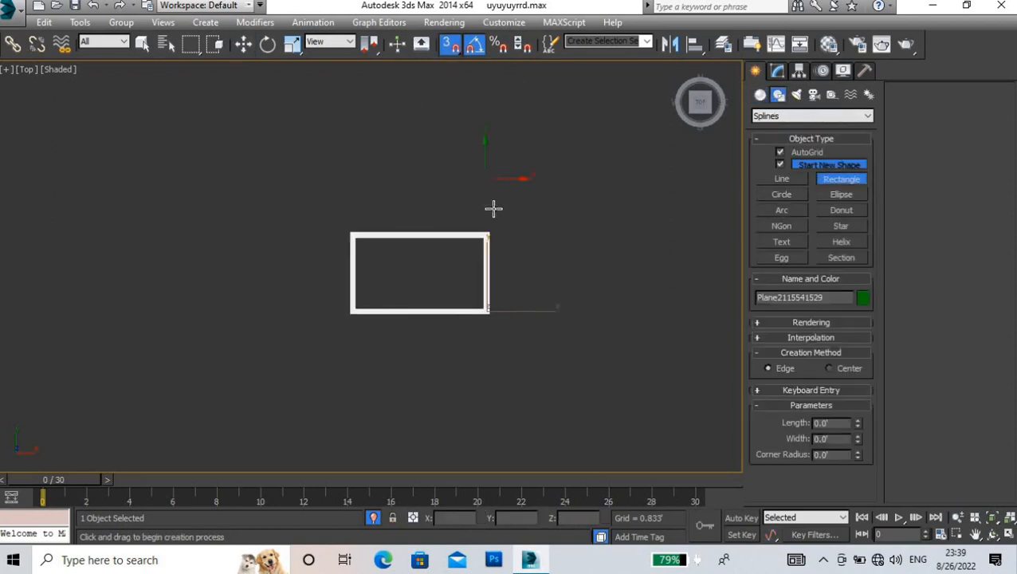
pyautogui.moveTo(492, 231); pyautogui.dragTo(352, 313)
pyautogui.click(244, 44)
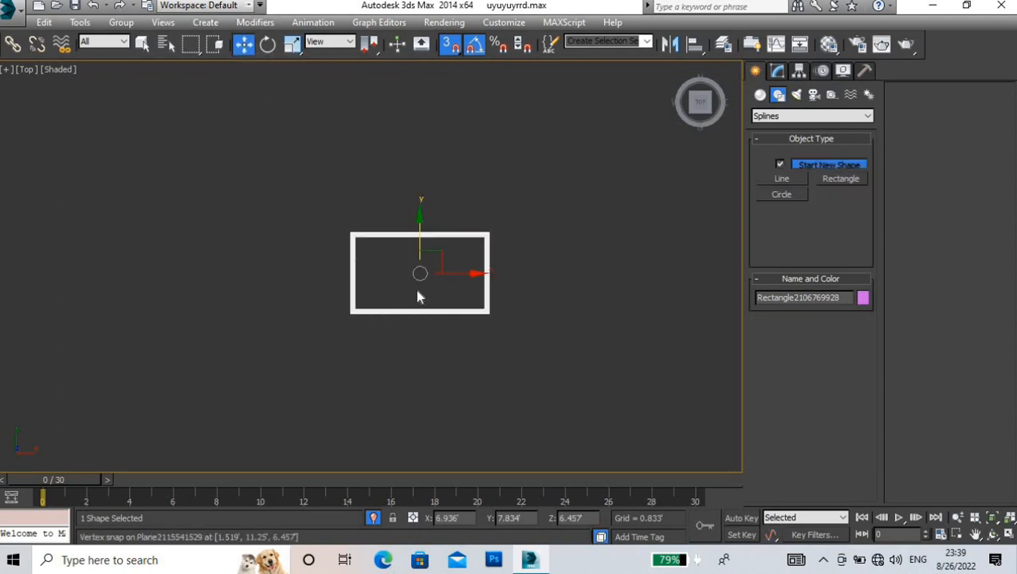
# - Make the rectangle renderable and visible in the viewport with a rectangular section, length 0.315' and width 2.044'
pyautogui.press('p')
pyautogui.keyDown('alt'); pyautogui.moveTo(422, 310); pyautogui.dragTo(438, 101, button='middle'); pyautogui.keyUp('alt')
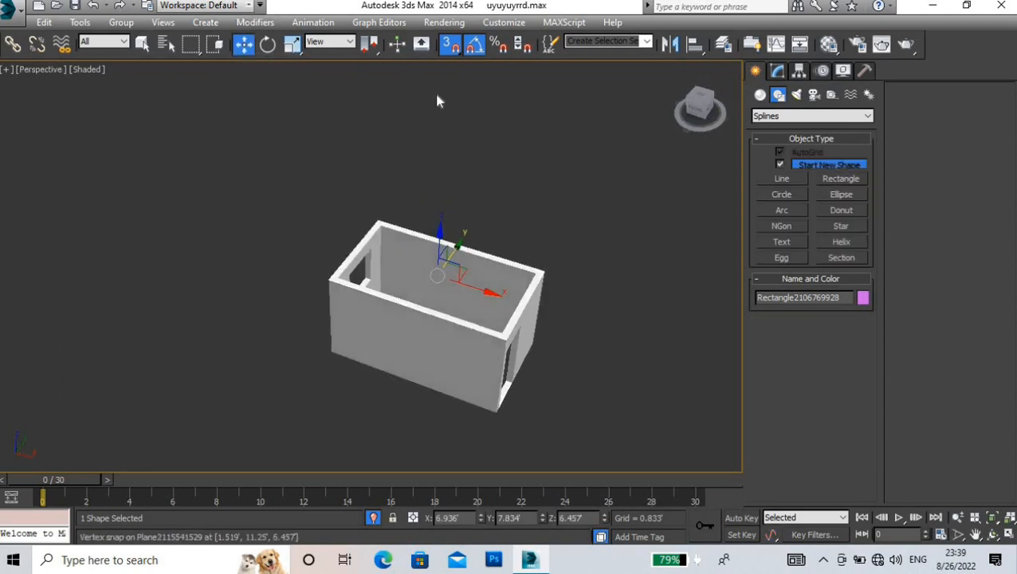
pyautogui.scroll(3, 469, 270)
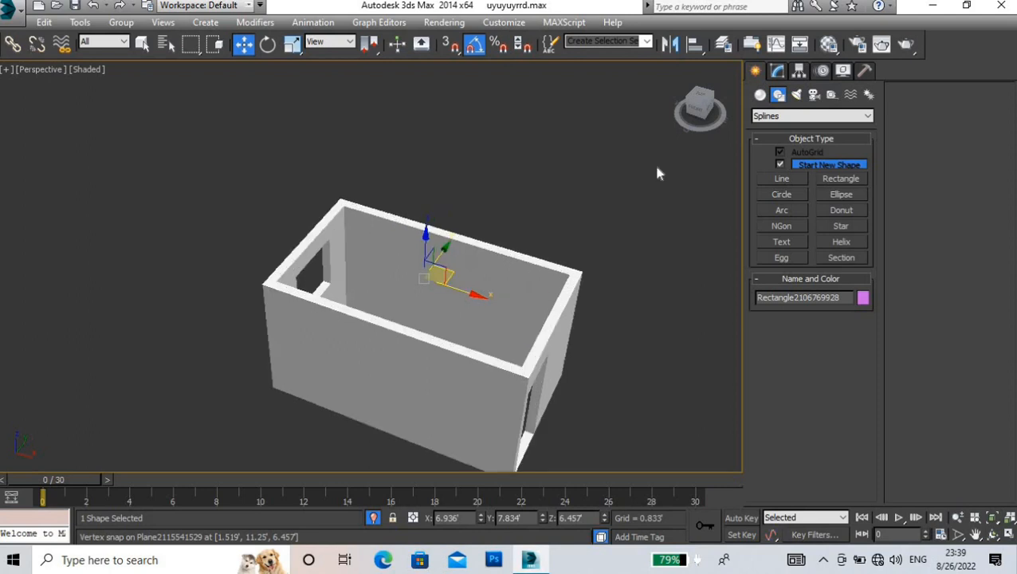
pyautogui.click(778, 71)
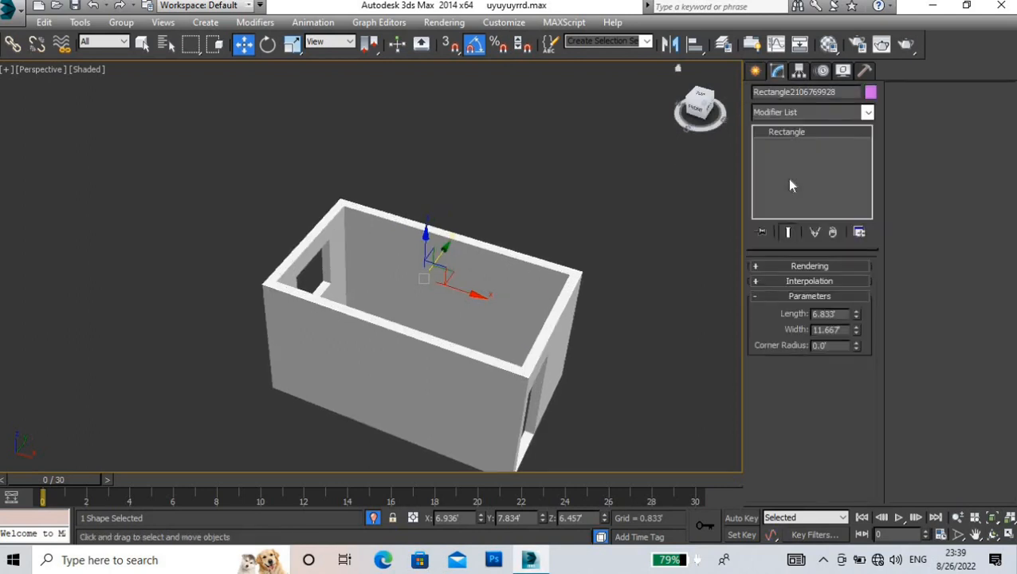
pyautogui.click(766, 267)
pyautogui.click(758, 289)
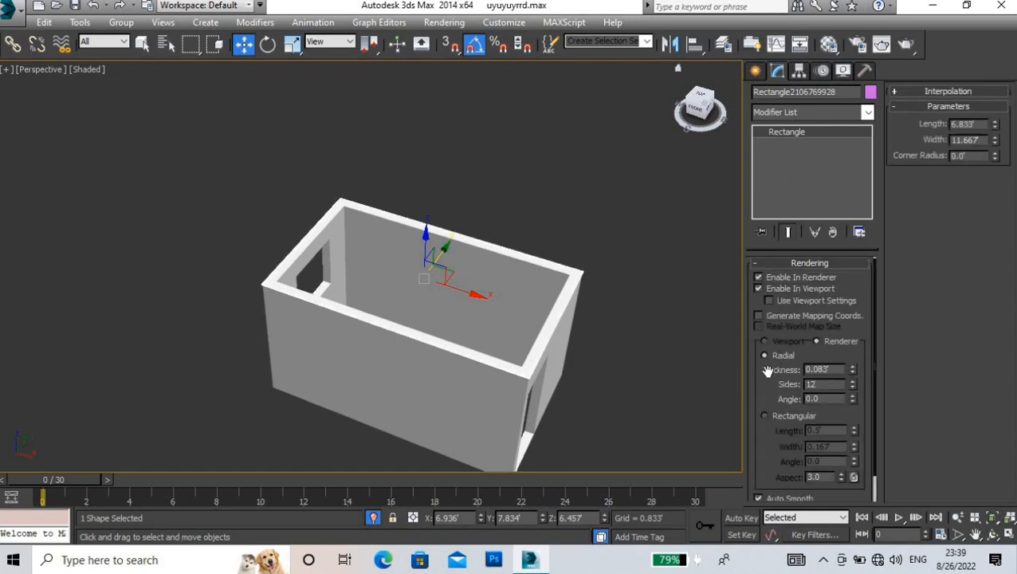
pyautogui.click(768, 415)
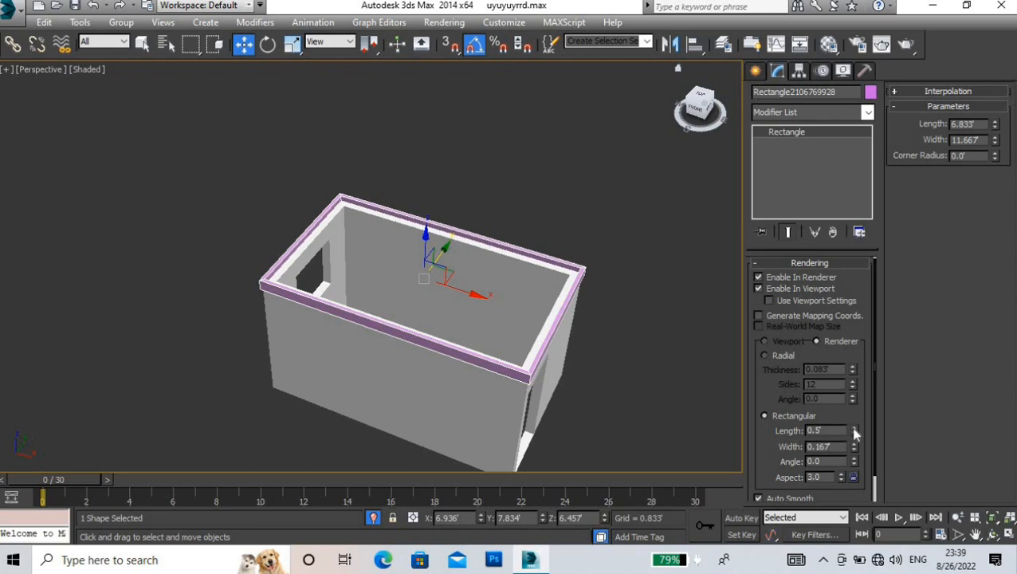
pyautogui.moveTo(854, 431); pyautogui.dragTo(846, 482)
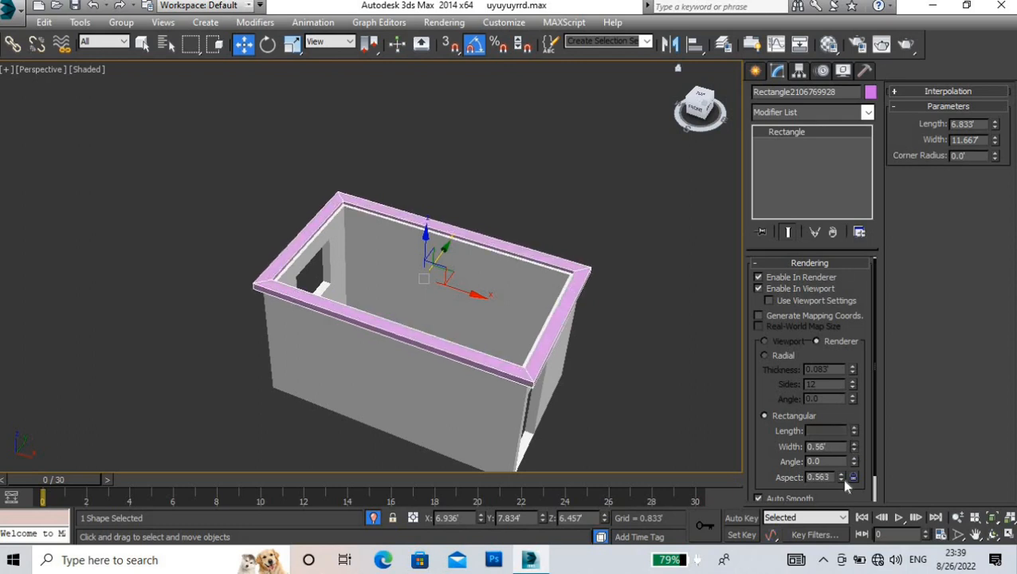
pyautogui.moveTo(853, 411); pyautogui.dragTo(842, 363)
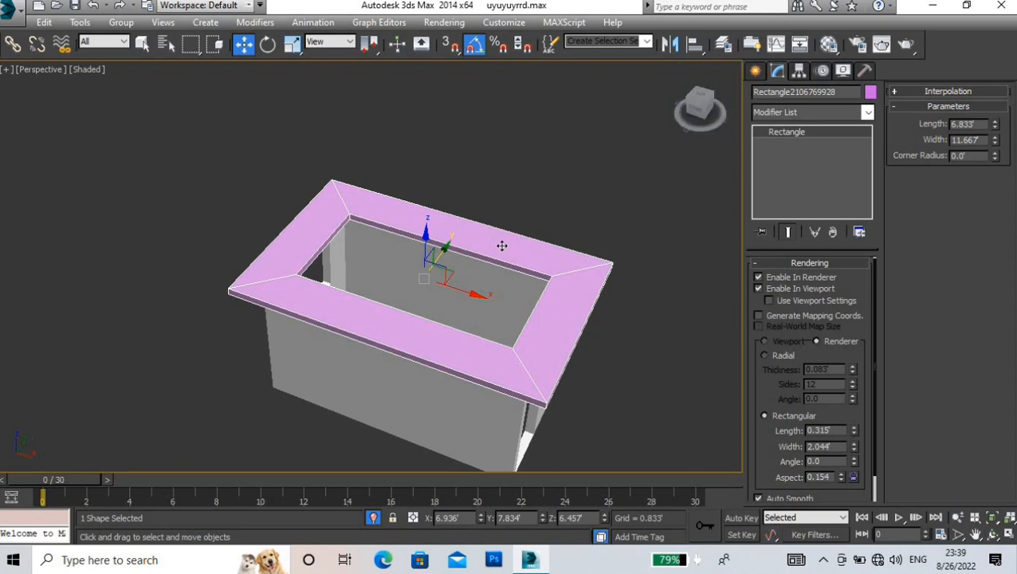
# - Convert the thickened rectangle frame to an Editable Poly
pyautogui.press('t')
pyautogui.rightClick(444, 221)
pyautogui.moveTo(510, 361)
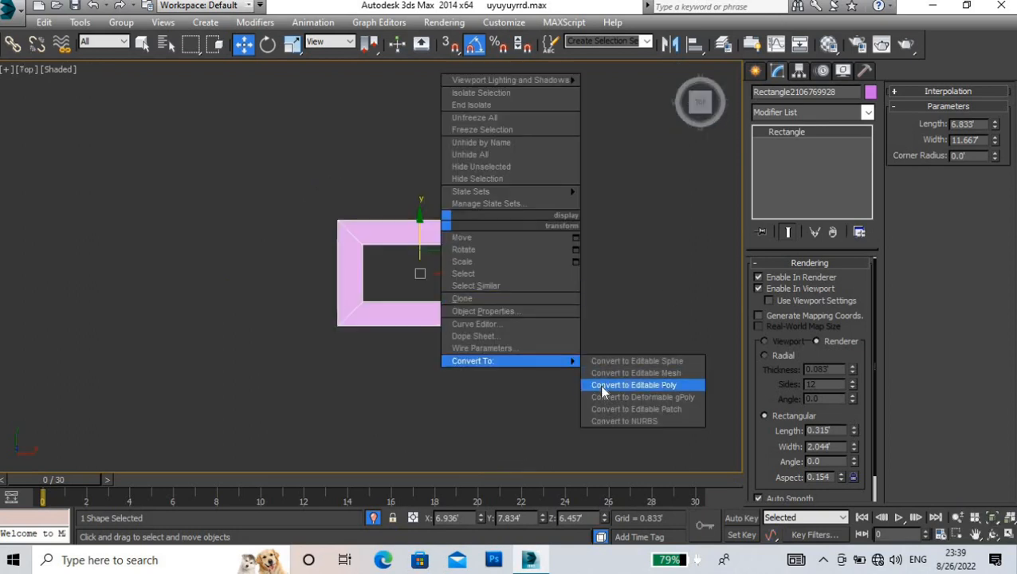
pyautogui.click(602, 385)
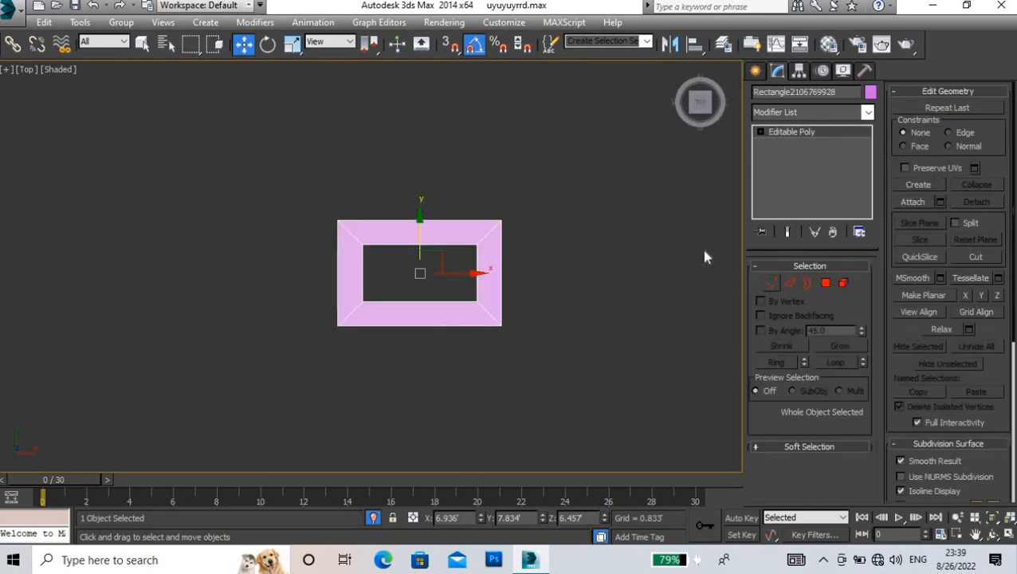
# - Pull the frame's outer vertices on both short ends inward, to about X 13.248' and X 0.972'
pyautogui.press('1')
pyautogui.moveTo(534, 193); pyautogui.dragTo(492, 352)
pyautogui.scroll(2, 511, 287)
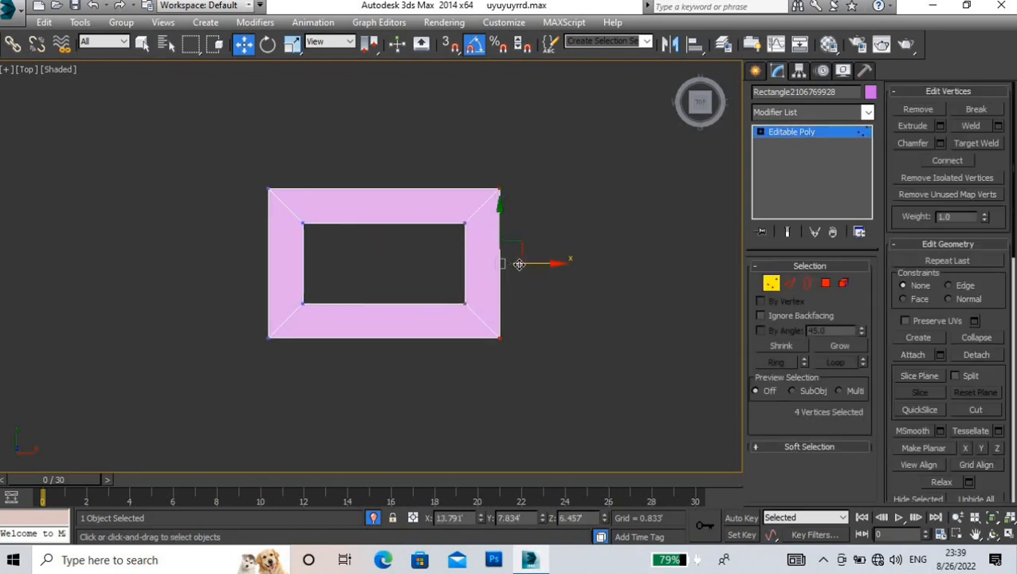
pyautogui.moveTo(519, 263)
pyautogui.mouseDown()
pyautogui.moveTo(498, 264)
pyautogui.moveTo(508, 264)
pyautogui.mouseUp()
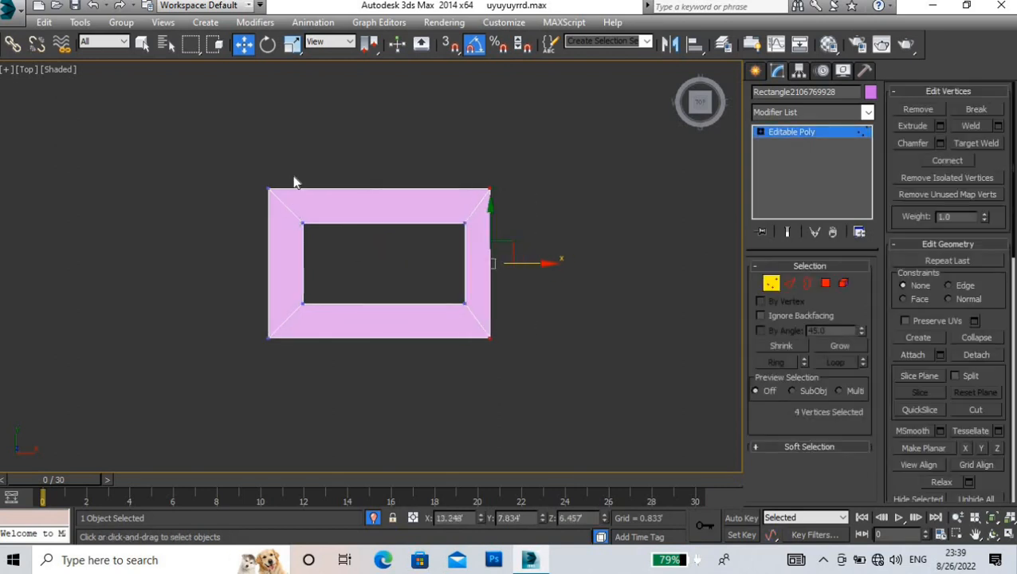
pyautogui.moveTo(267, 340); pyautogui.dragTo(271, 343)
pyautogui.scroll(2, 288, 278)
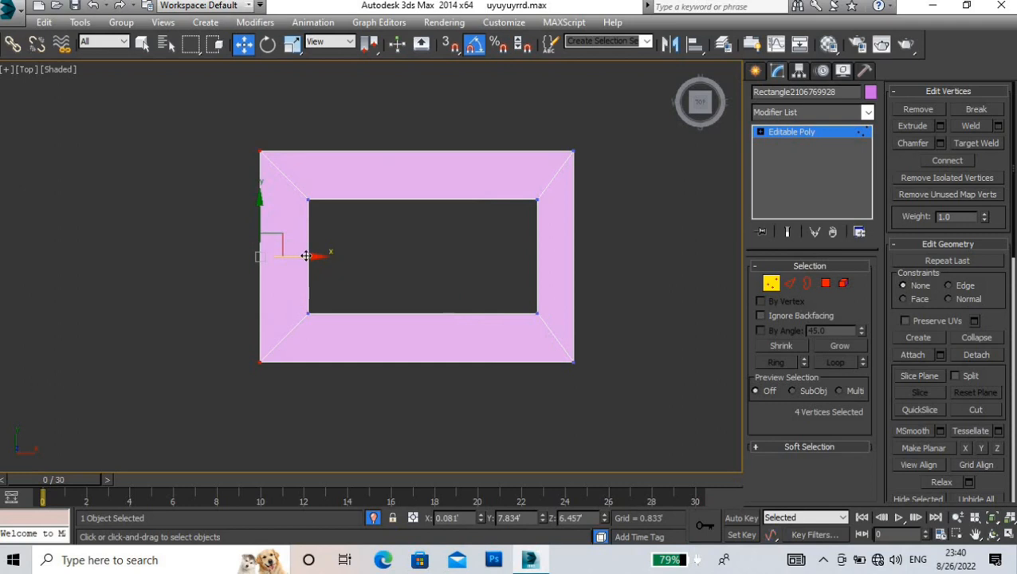
pyautogui.moveTo(305, 255); pyautogui.dragTo(327, 255)
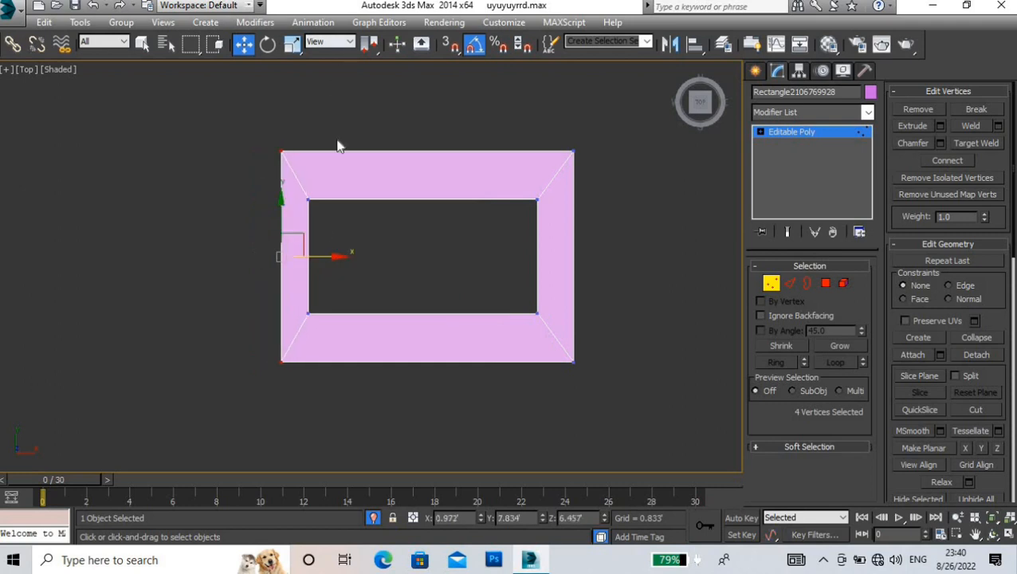
# - Move the inner vertices inward on all four sides to narrow the opening, with the long edges at about Y 9.56' and Y 5.665'
pyautogui.moveTo(302, 319); pyautogui.dragTo(303, 321)
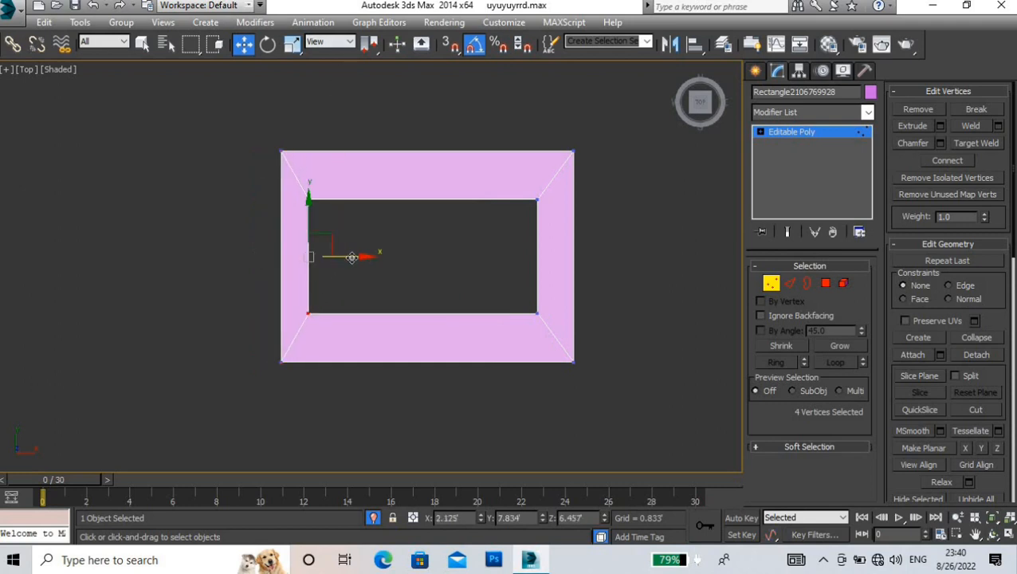
pyautogui.moveTo(351, 257); pyautogui.dragTo(378, 256)
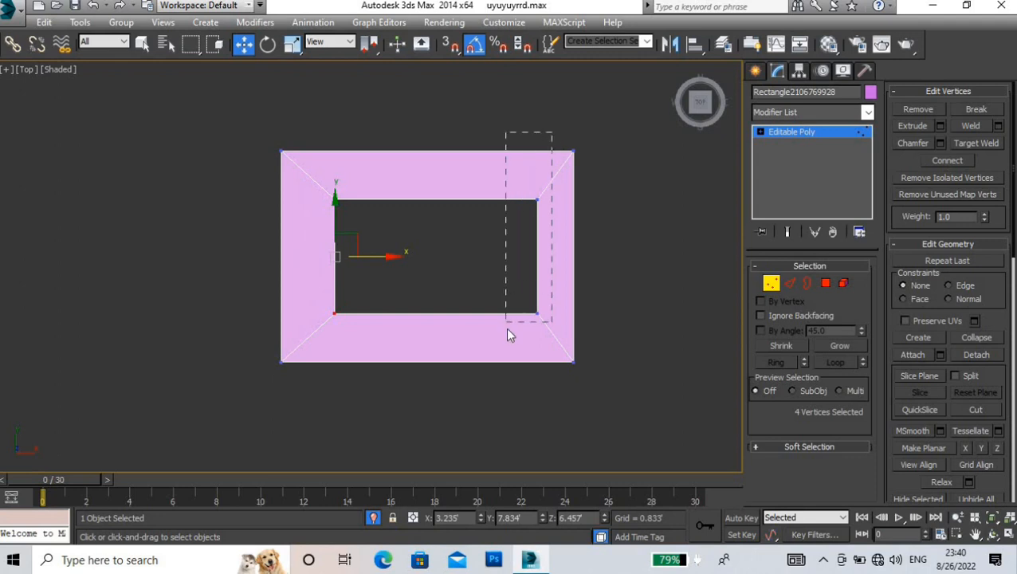
pyautogui.moveTo(507, 328); pyautogui.dragTo(507, 329)
pyautogui.moveTo(565, 253); pyautogui.dragTo(536, 236)
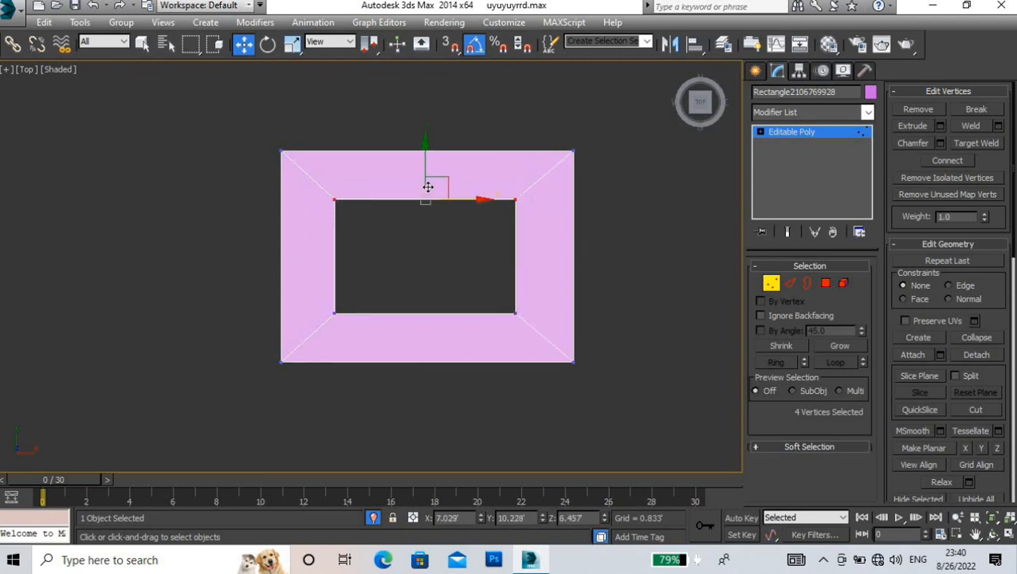
pyautogui.moveTo(427, 194); pyautogui.dragTo(427, 210)
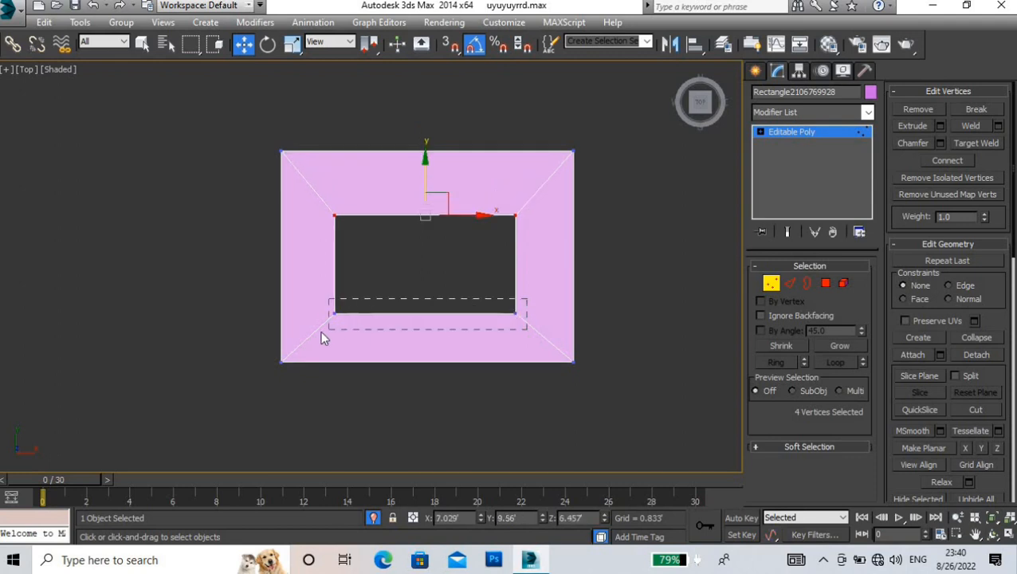
pyautogui.moveTo(321, 339); pyautogui.dragTo(322, 338)
pyautogui.moveTo(423, 283); pyautogui.dragTo(423, 278)
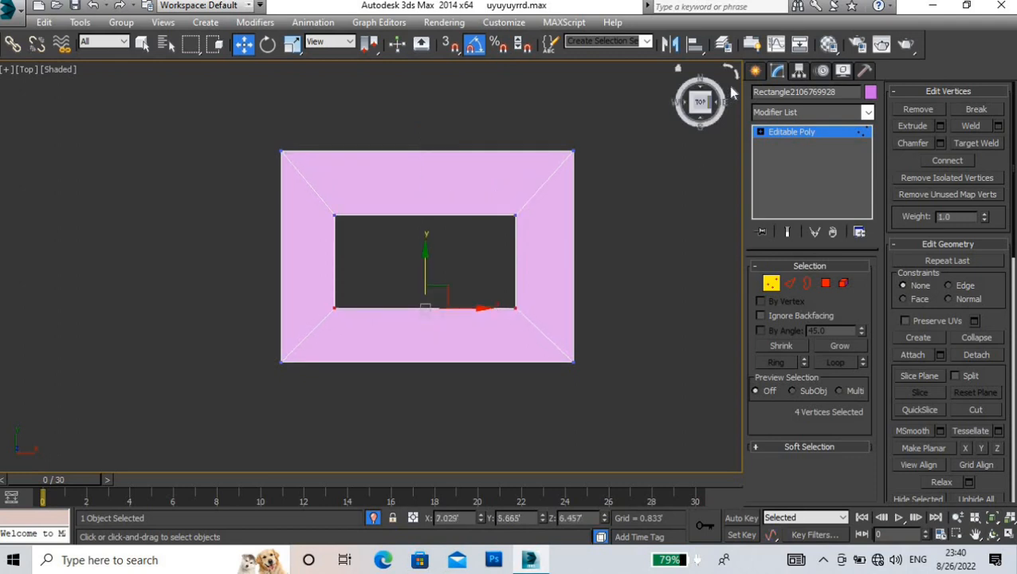
pyautogui.click(758, 72)
pyautogui.press('p')
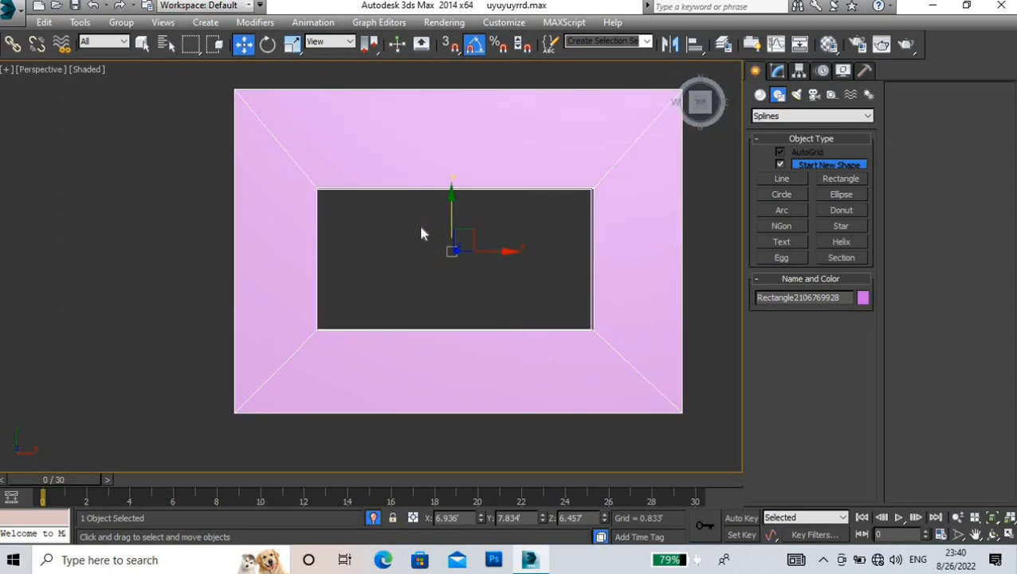
pyautogui.keyDown('alt'); pyautogui.moveTo(418, 221); pyautogui.dragTo(384, 233, button='middle'); pyautogui.keyUp('alt')
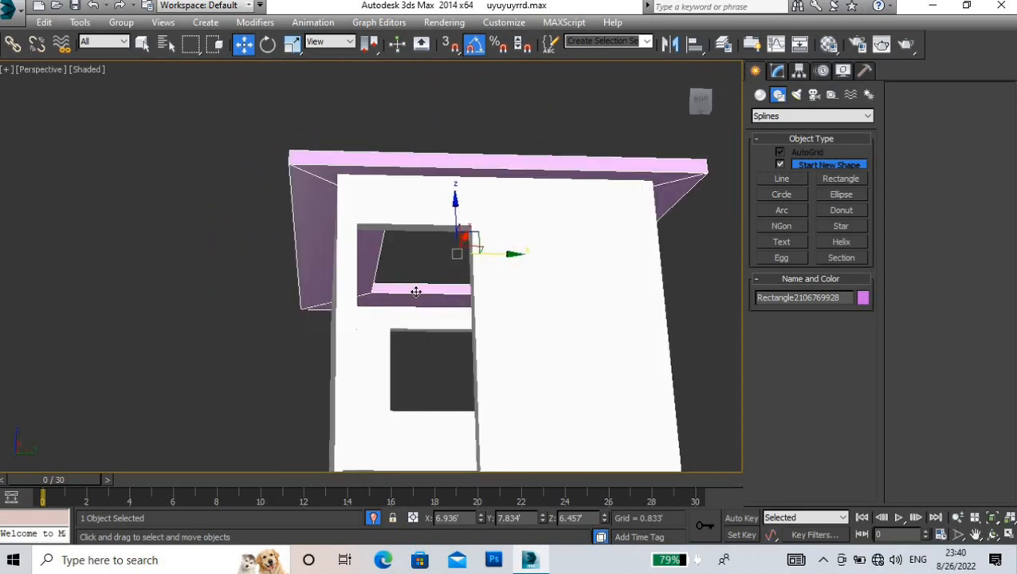
# - Lower the isolated ceiling frame to about Z 6.16' and bring the rest of the scene back into display
pyautogui.scroll(3, 416, 292)
pyautogui.press('c')
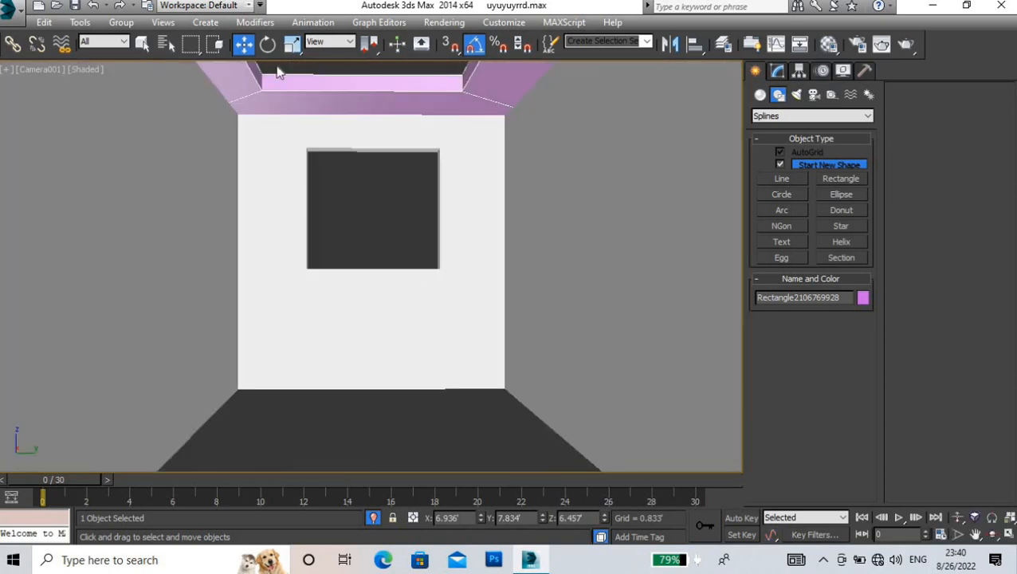
pyautogui.click(291, 48)
pyautogui.press('p')
pyautogui.moveTo(379, 242); pyautogui.dragTo(377, 262, button='middle')
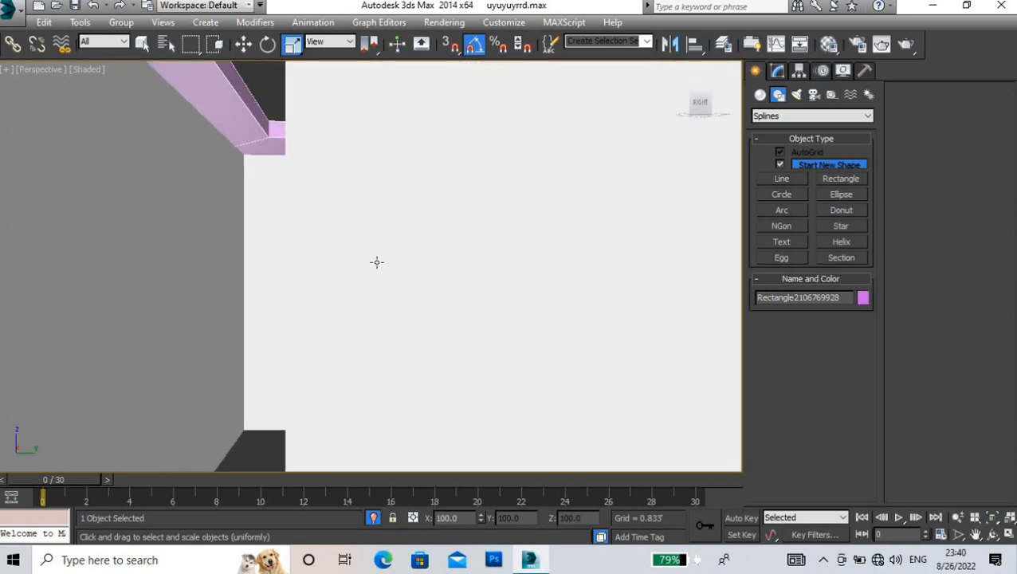
pyautogui.scroll(-4, 376, 239)
pyautogui.keyDown('alt'); pyautogui.moveTo(373, 189); pyautogui.dragTo(380, 194, button='middle'); pyautogui.keyUp('alt')
pyautogui.moveTo(383, 119); pyautogui.dragTo(384, 150)
pyautogui.press('w')
pyautogui.scroll(3, 382, 152)
pyautogui.press('c')
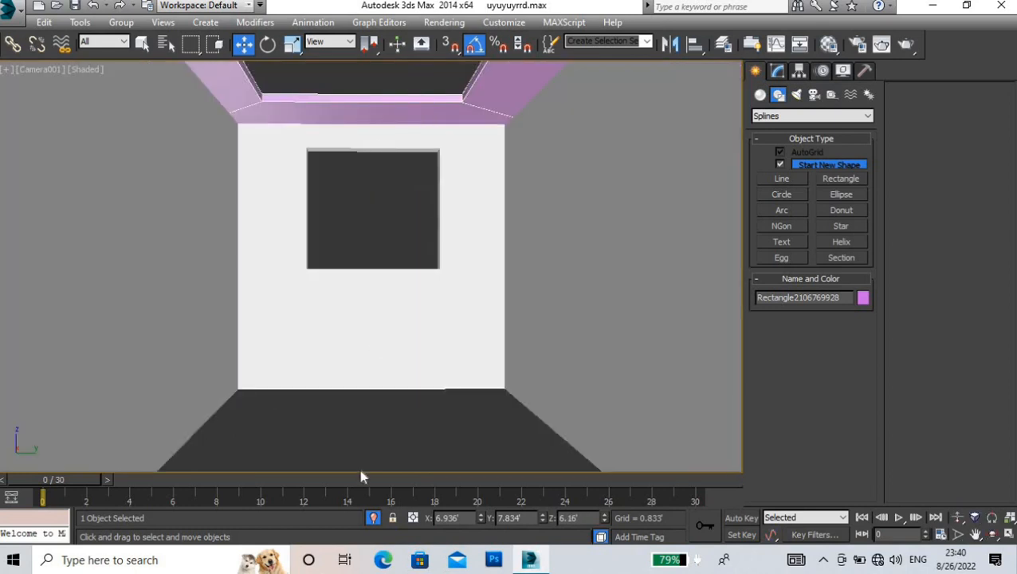
pyautogui.hotkey('alt', 'q')
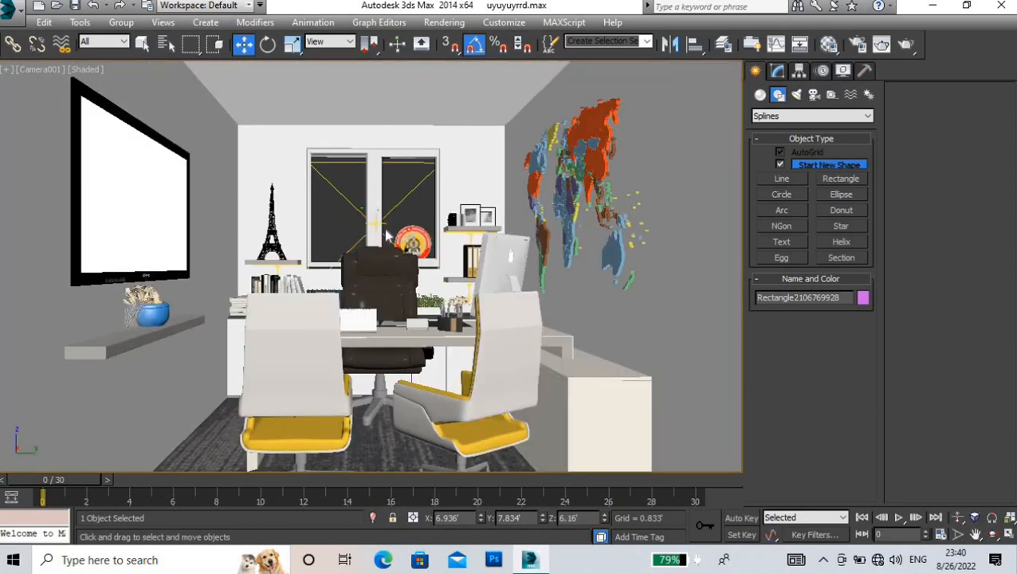
# - Lower the ceiling frame so it hangs just beneath the room's ceiling, at about Z 5.802'
pyautogui.press('p')
pyautogui.moveTo(385, 232); pyautogui.dragTo(379, 303, button='middle')
pyautogui.moveTo(386, 159); pyautogui.dragTo(350, 227)
pyautogui.keyDown('alt'); pyautogui.moveTo(368, 207); pyautogui.dragTo(381, 204, button='middle'); pyautogui.keyUp('alt')
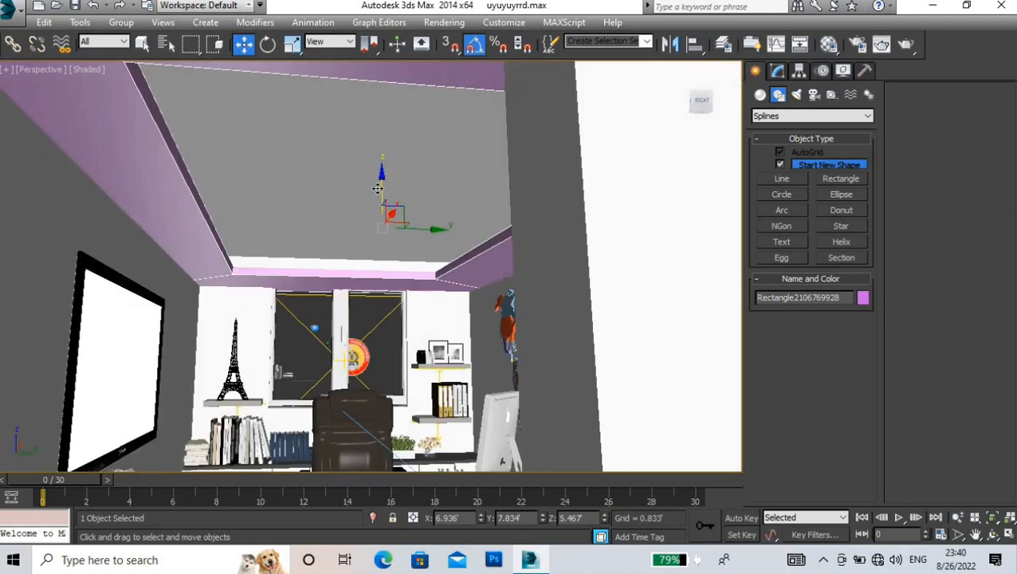
pyautogui.moveTo(377, 188); pyautogui.dragTo(377, 186)
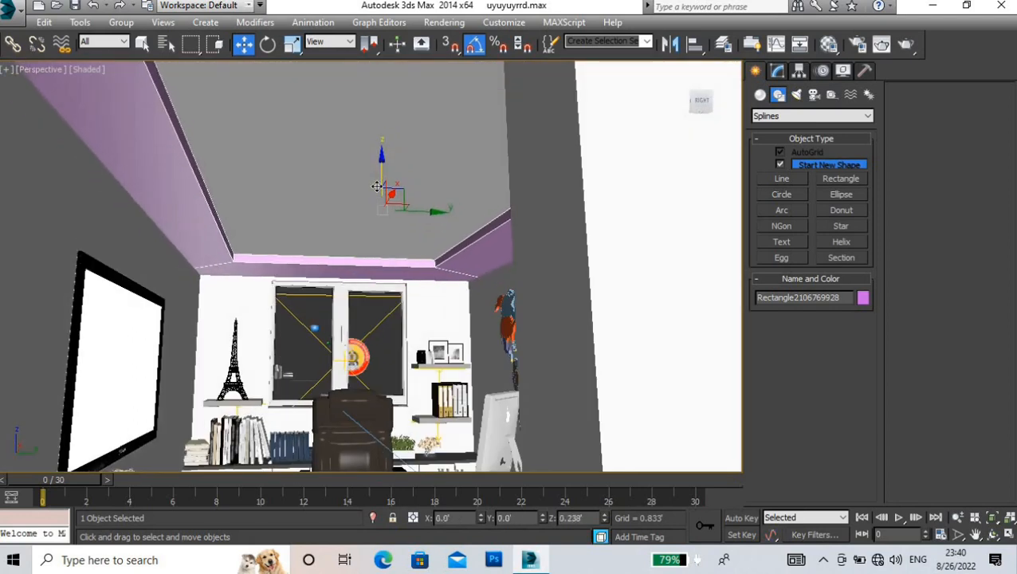
pyautogui.keyDown('alt'); pyautogui.moveTo(377, 227); pyautogui.dragTo(376, 191, button='middle'); pyautogui.keyUp('alt')
pyautogui.moveTo(375, 186); pyautogui.dragTo(373, 180)
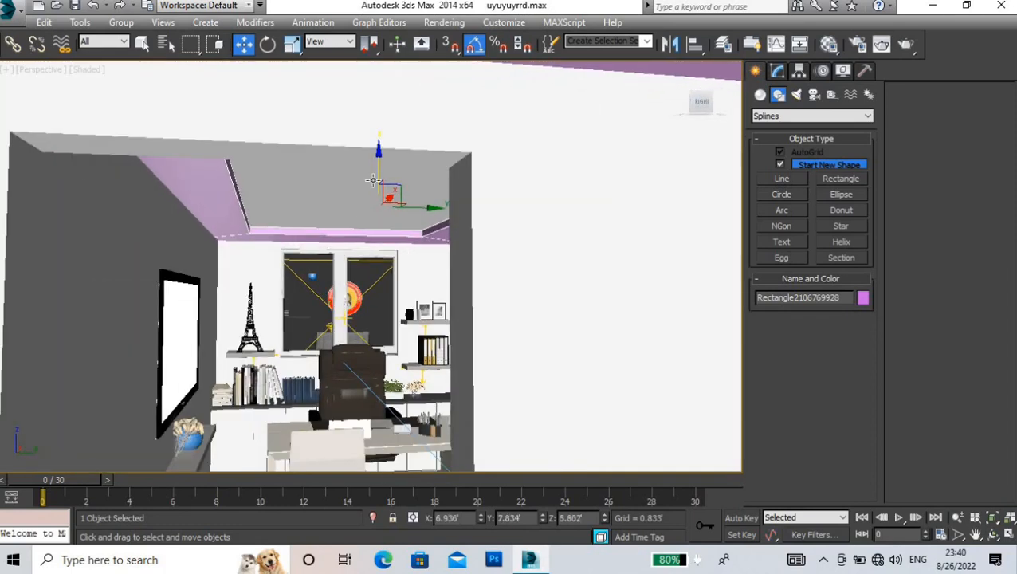
pyautogui.press('c')
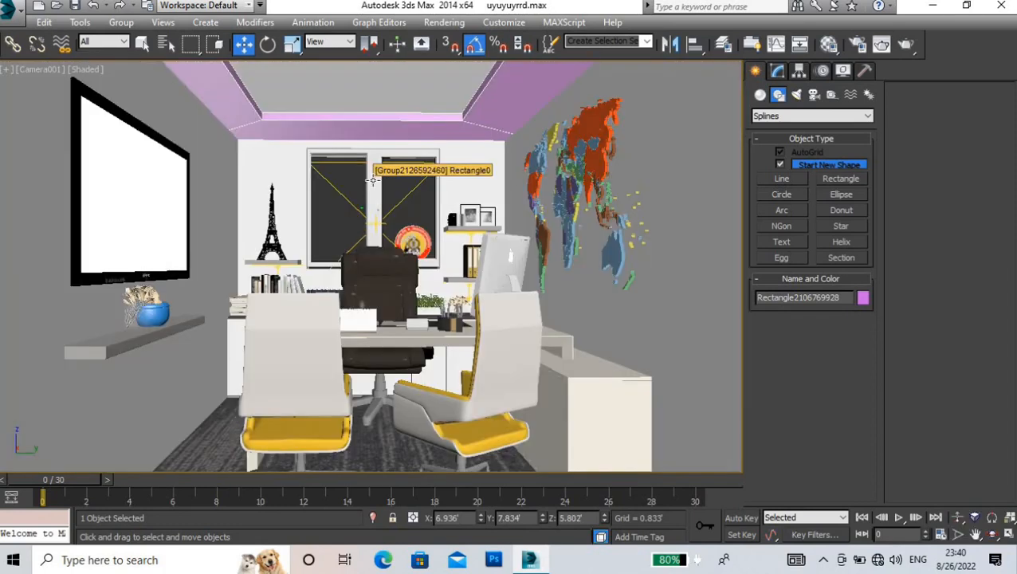
# - Widen the ceiling frame by scaling it along Y to about 109.5%
pyautogui.click(292, 45)
pyautogui.press('p')
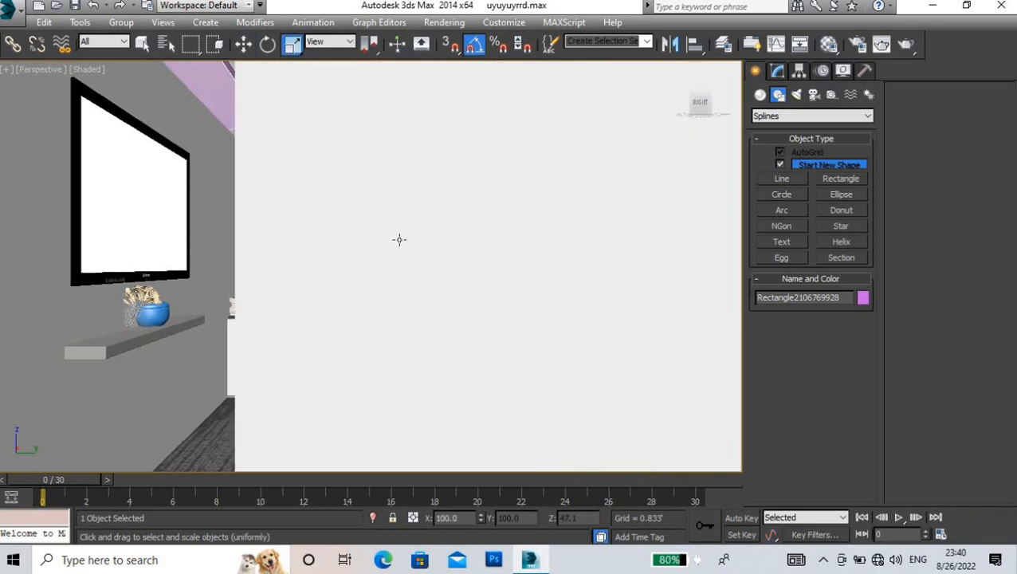
pyautogui.scroll(-5, 399, 239)
pyautogui.keyDown('alt'); pyautogui.moveTo(399, 255); pyautogui.dragTo(326, 134, button='middle'); pyautogui.keyUp('alt')
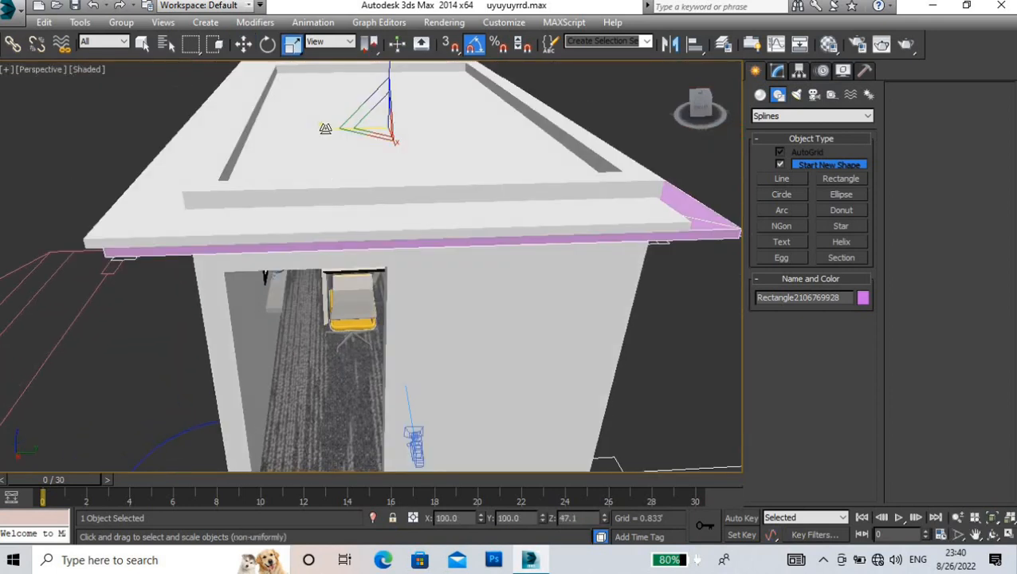
pyautogui.press('c')
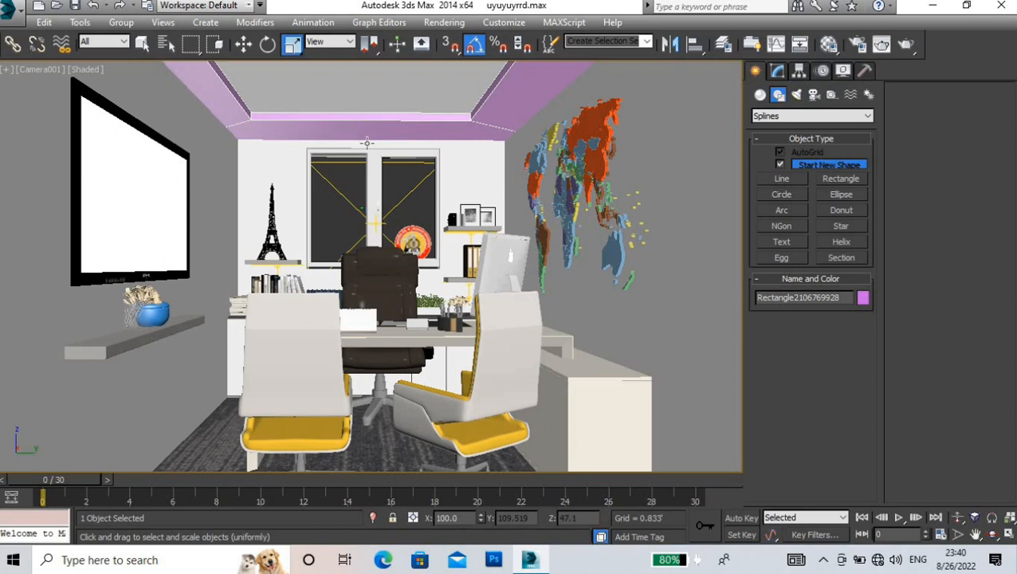
# - Center the ceiling frame in the camera view by moving it to about X 6.222', Y 8.161'
pyautogui.press('w')
pyautogui.press('p')
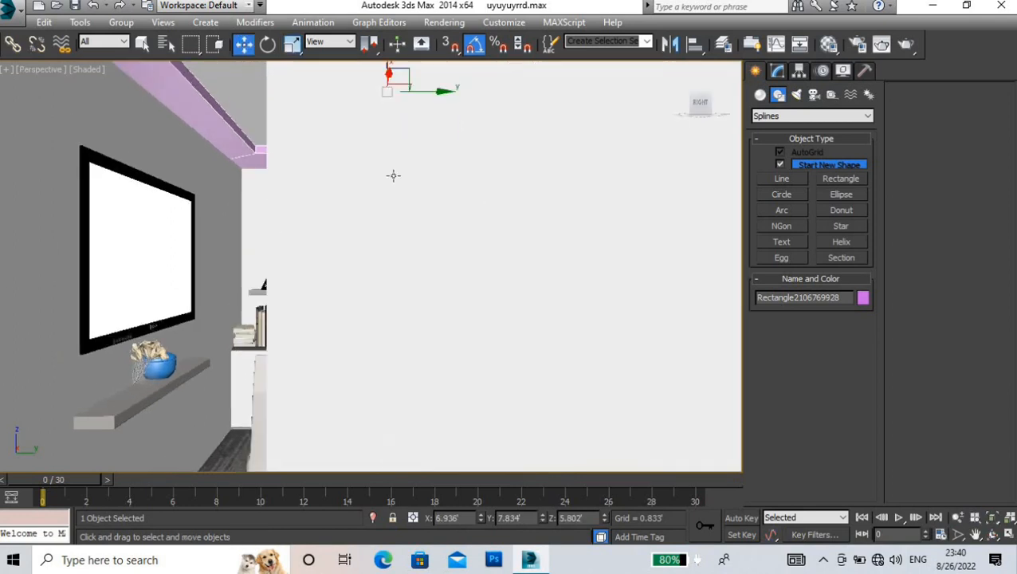
pyautogui.scroll(-3, 393, 175)
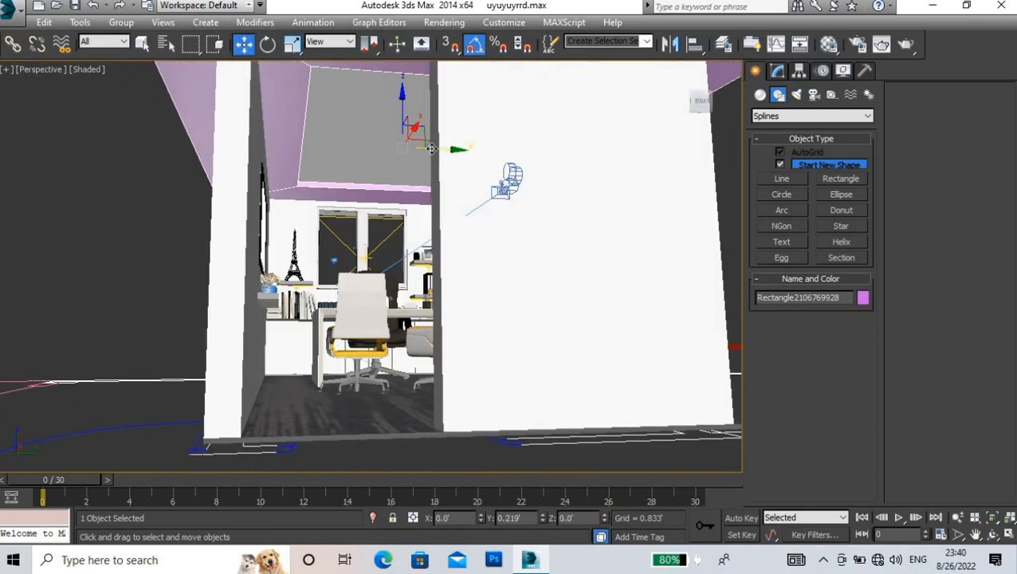
pyautogui.press('c')
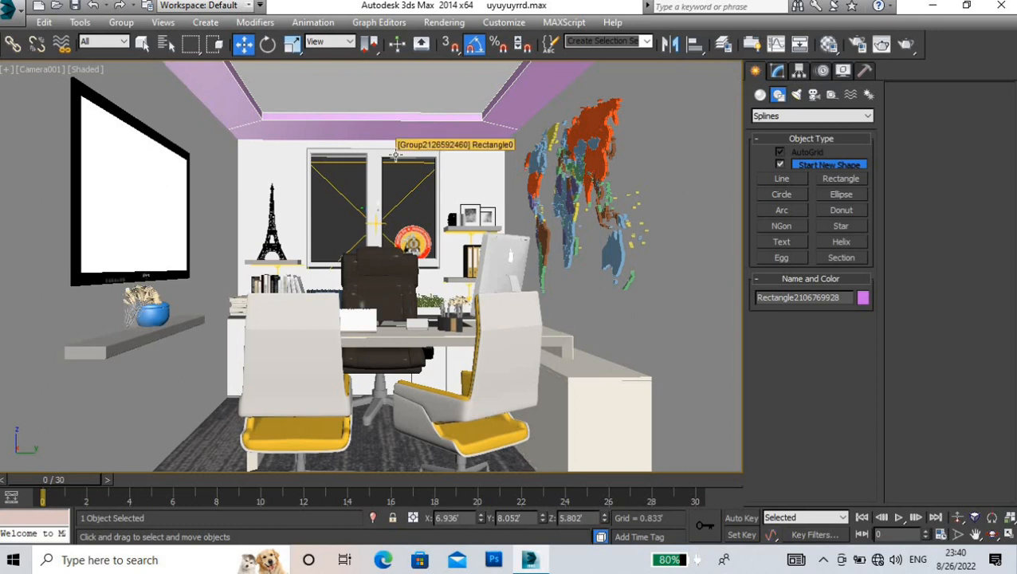
pyautogui.press('p')
pyautogui.moveTo(394, 155); pyautogui.dragTo(487, 159, button='middle')
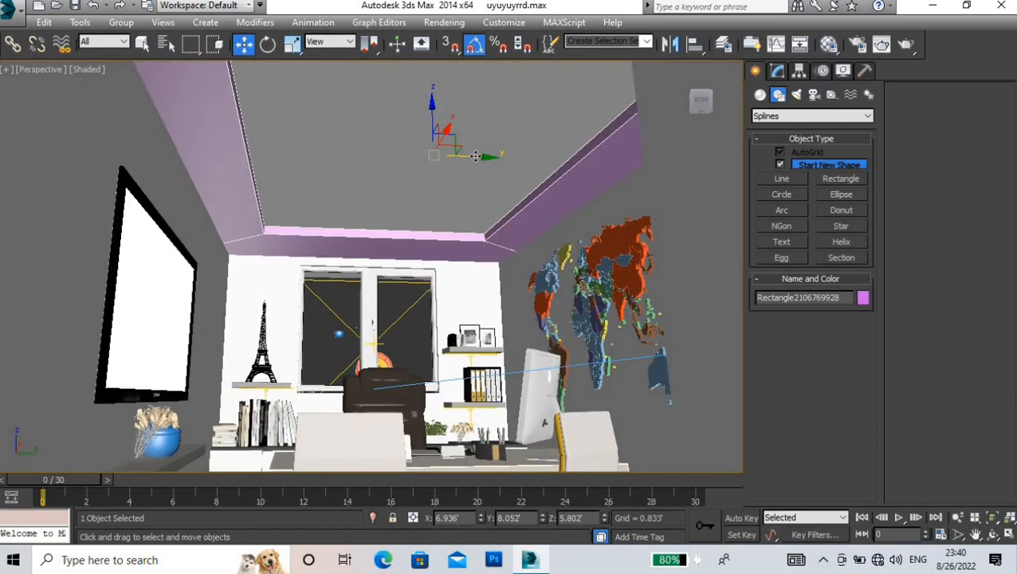
pyautogui.press('c')
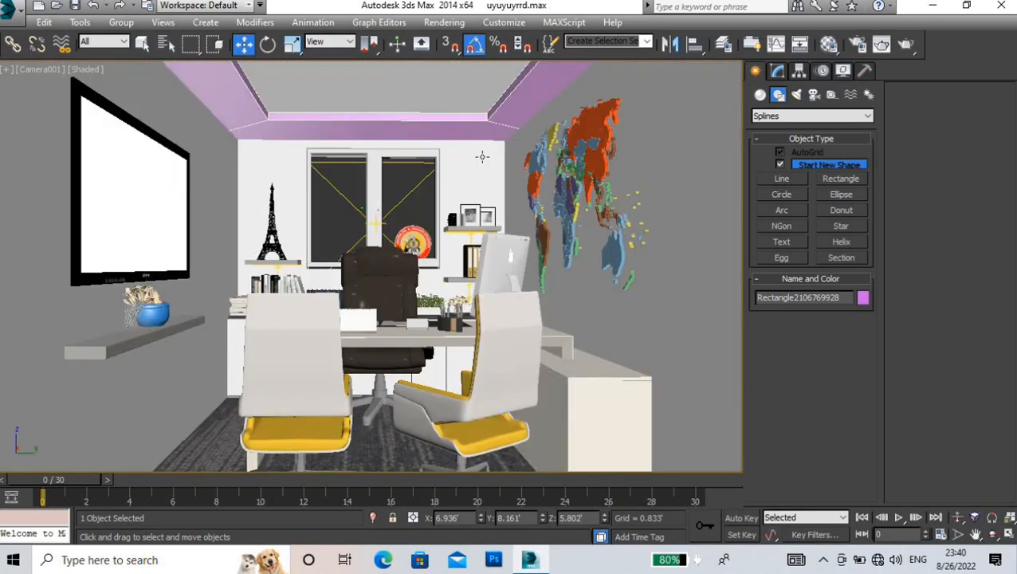
pyautogui.press('p')
pyautogui.moveTo(459, 153); pyautogui.dragTo(429, 136, button='middle')
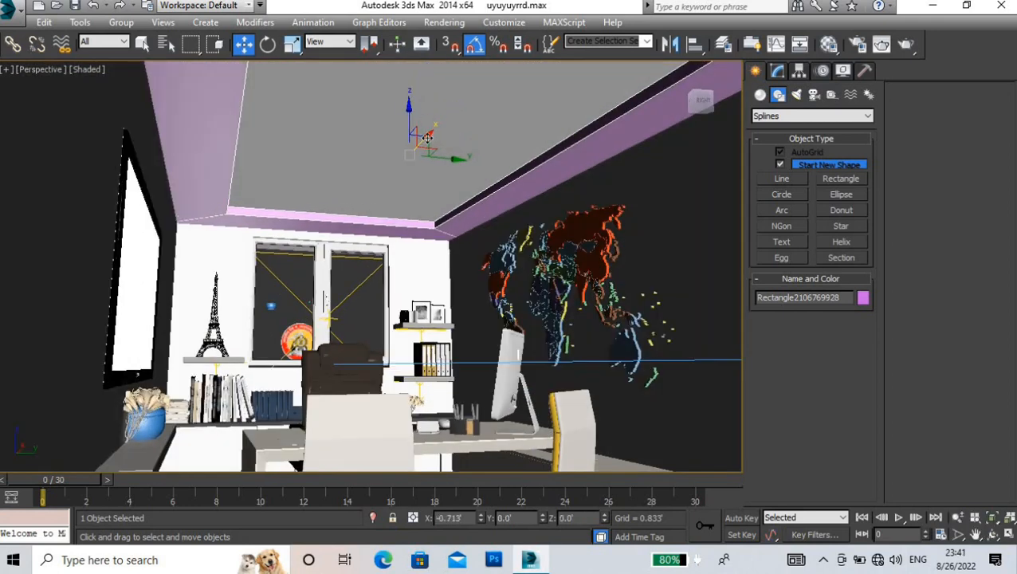
pyautogui.press('c')
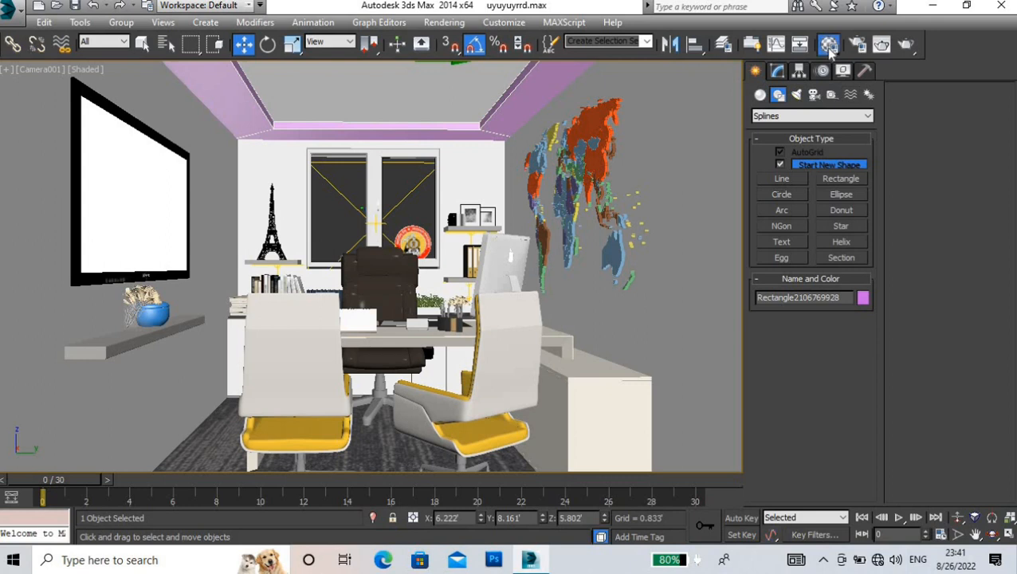
# - Assign the white VRayMtl material, Material #24, to the ceiling frame
pyautogui.press('m')
pyautogui.click(761, 268)
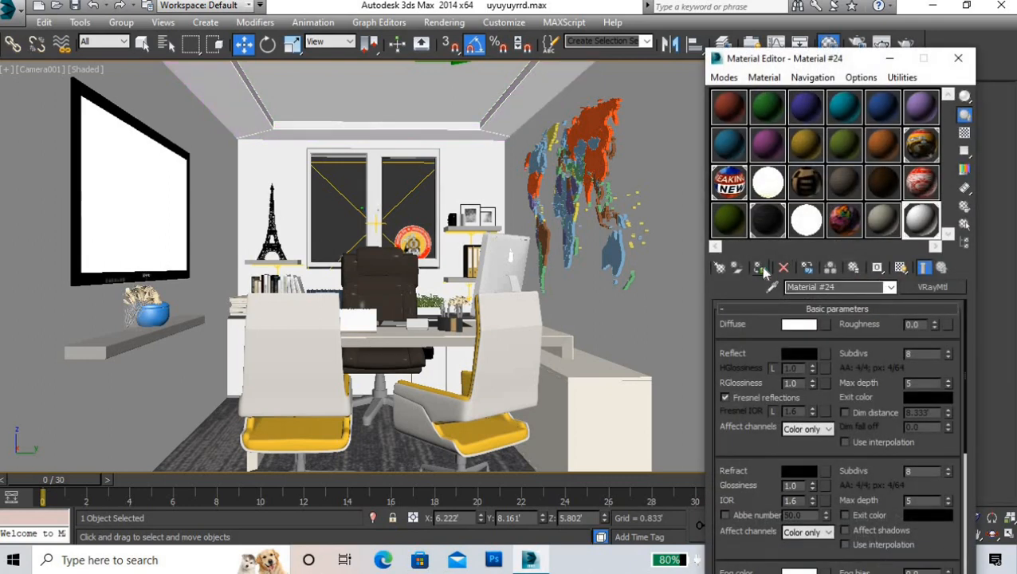
pyautogui.click(958, 58)
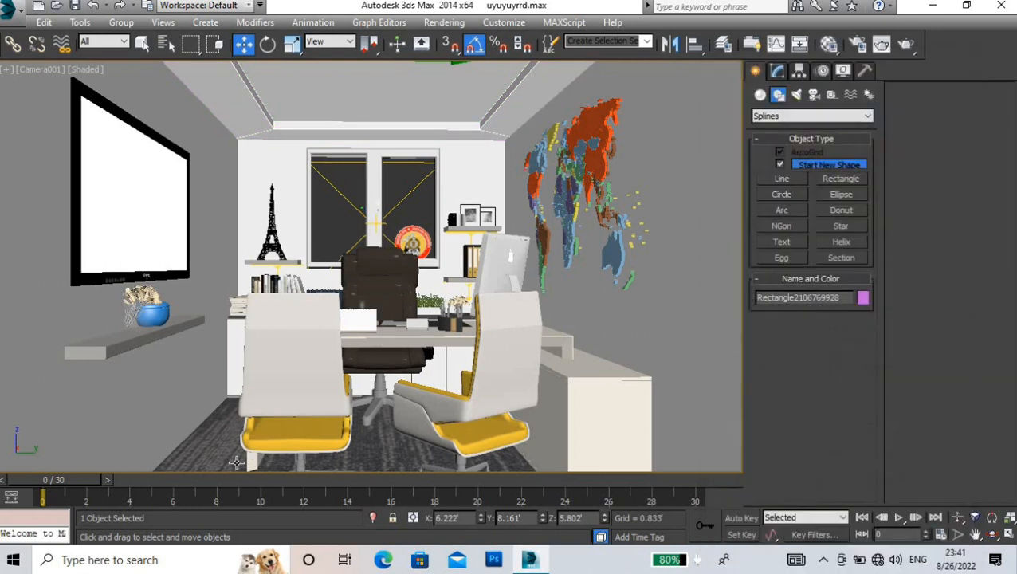
# - Rescale the window group's height to about 85.8%, position it at about Z 4.219', and select the light in front of the window
pyautogui.click(370, 251)
pyautogui.click(335, 185)
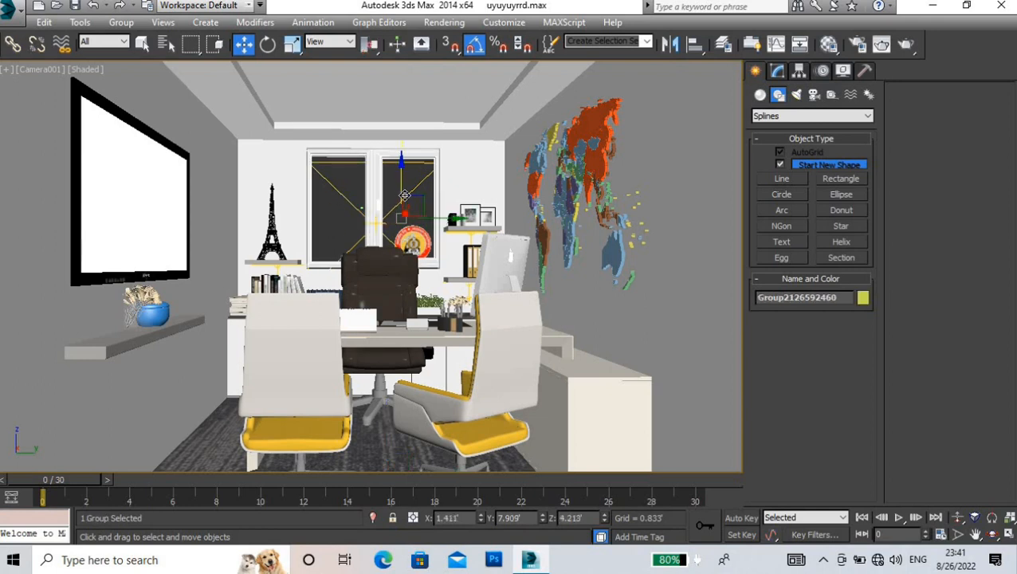
pyautogui.moveTo(405, 195); pyautogui.dragTo(405, 196)
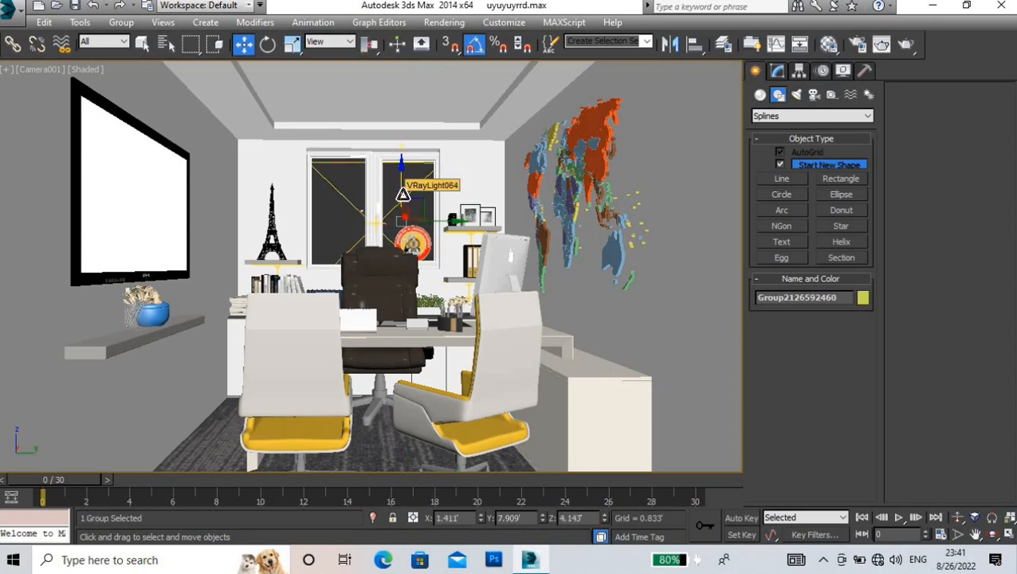
pyautogui.press('r')
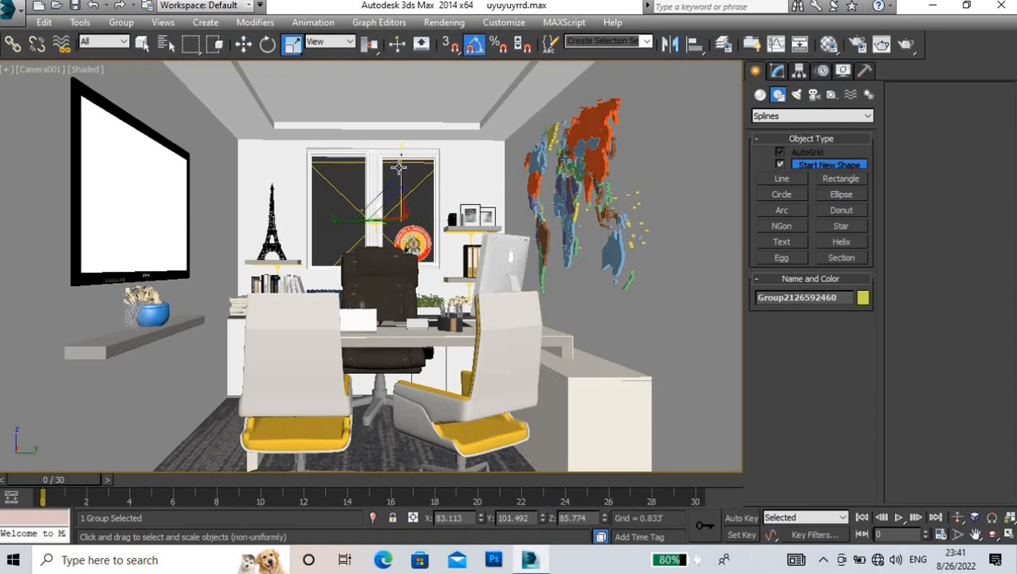
pyautogui.press('w')
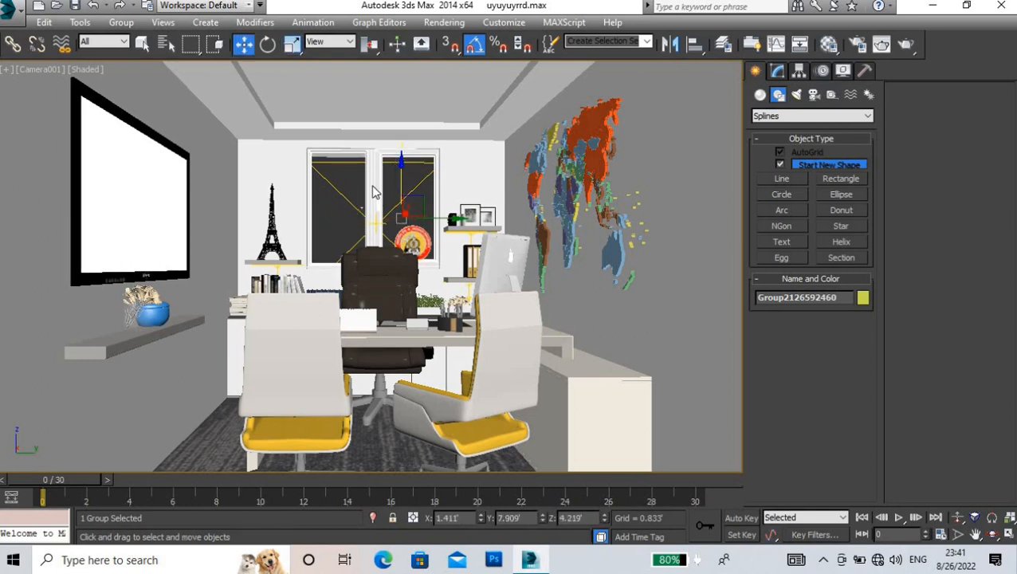
pyautogui.click(345, 197)
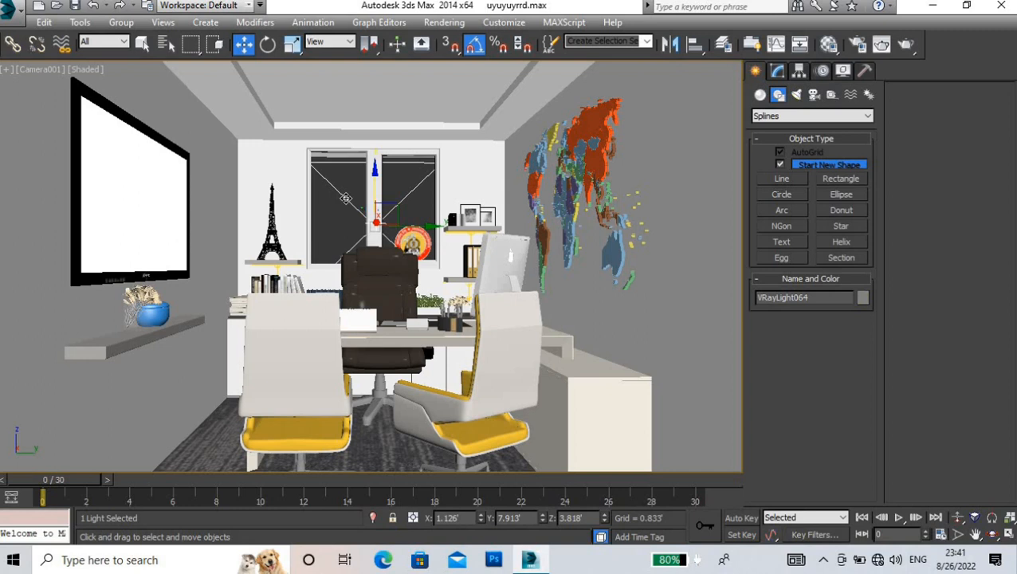
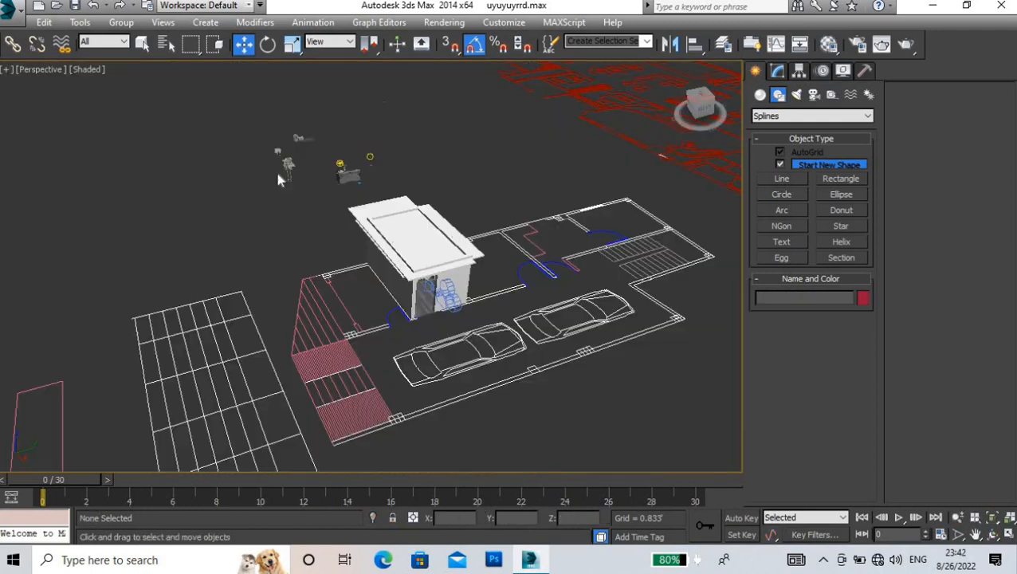
# - Move the plant group from outside the plan toward the room, to about X -4.2', Y 12.207', Z -7.477', and check the camera view
pyautogui.scroll(4, 277, 174)
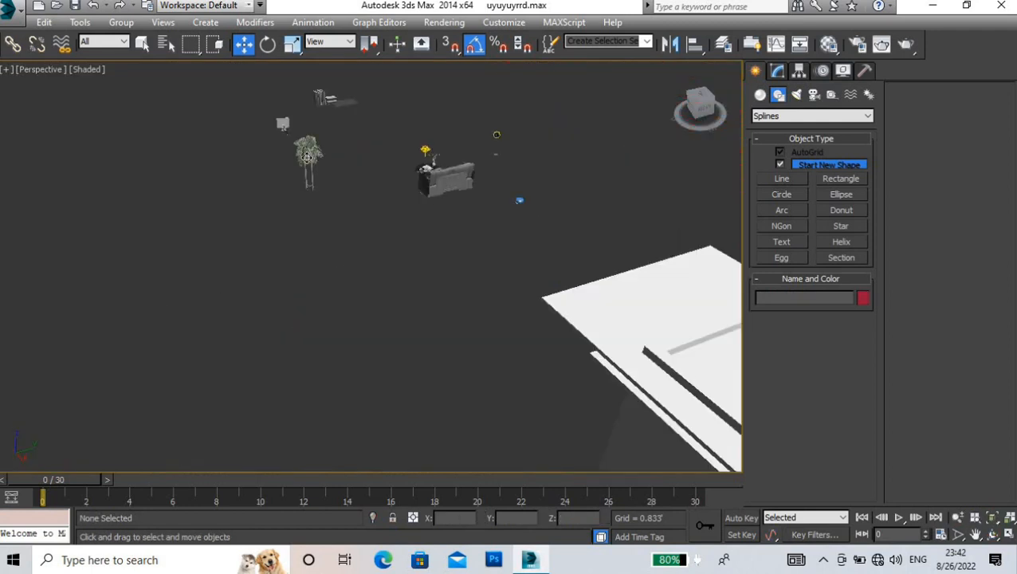
pyautogui.click(311, 167)
pyautogui.moveTo(459, 293); pyautogui.dragTo(505, 323)
pyautogui.moveTo(516, 323); pyautogui.dragTo(422, 265, button='middle')
pyautogui.moveTo(476, 323); pyautogui.dragTo(512, 340)
pyautogui.press('c')
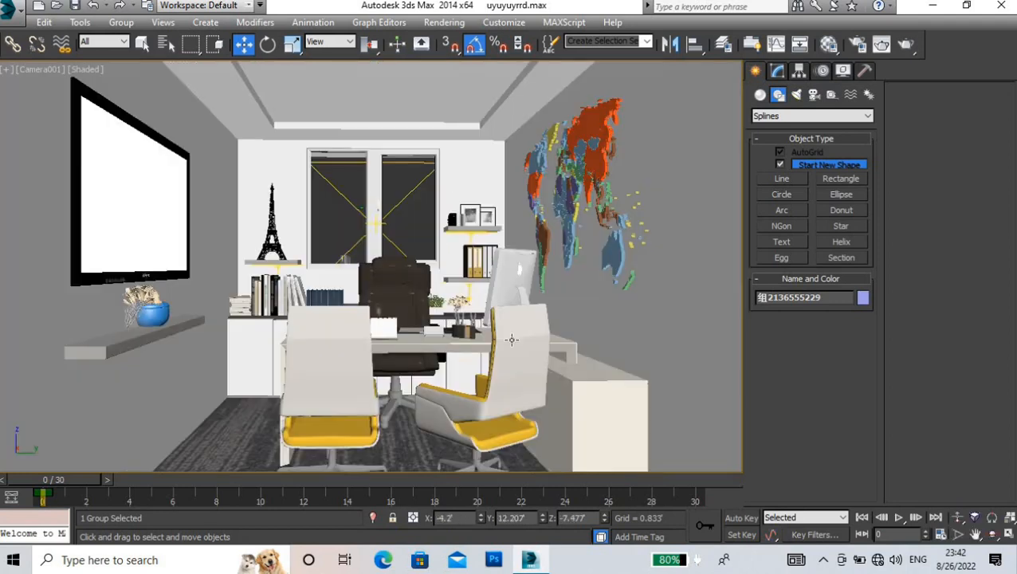
# - Move the plant group closer to the room interior, to about X -0.109', Y 6.733', Z -0.866'
pyautogui.press('p')
pyautogui.scroll(-10, 348, 289)
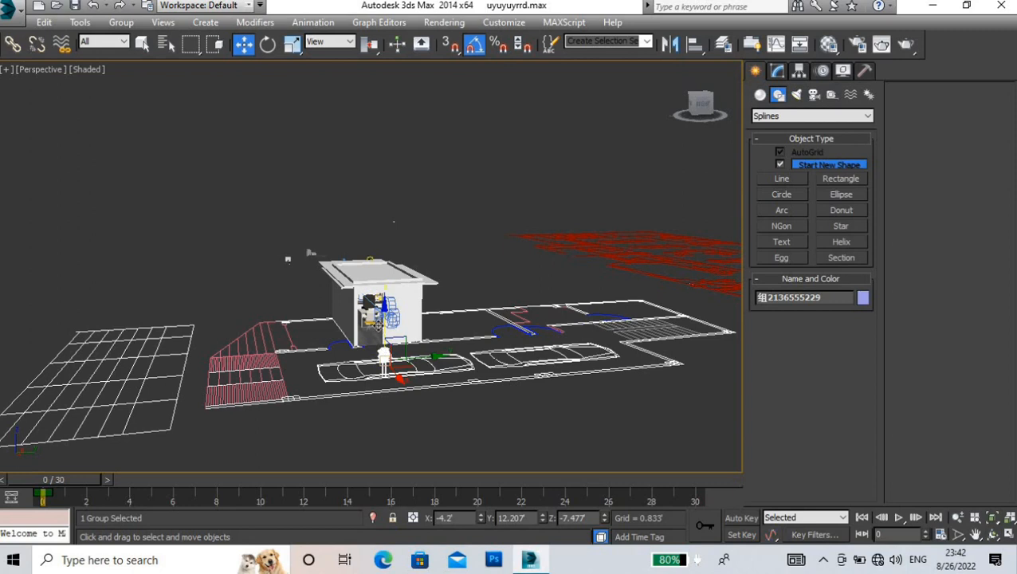
pyautogui.moveTo(378, 326); pyautogui.dragTo(371, 317)
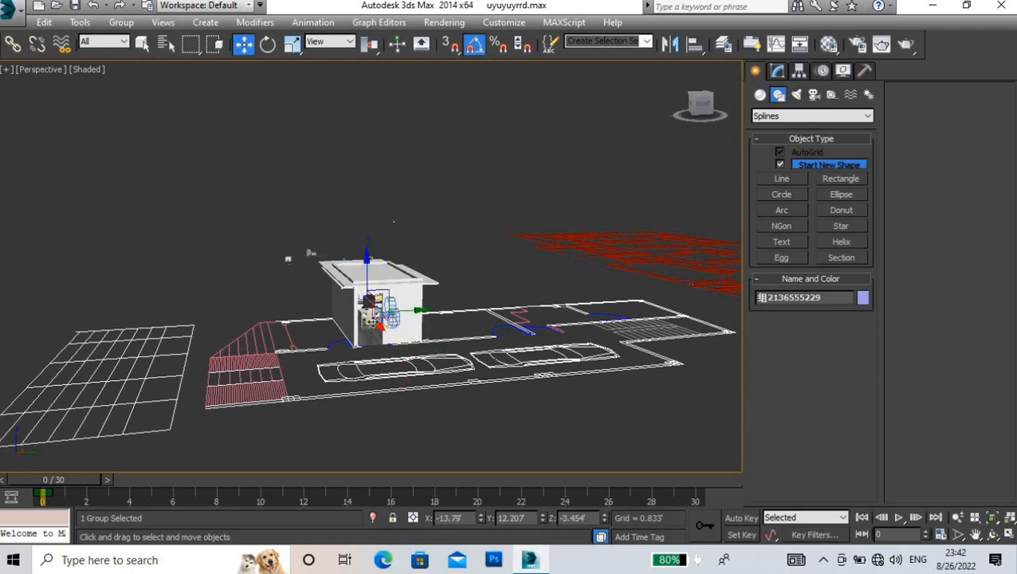
pyautogui.scroll(10, 371, 317)
pyautogui.scroll(-10, 373, 315)
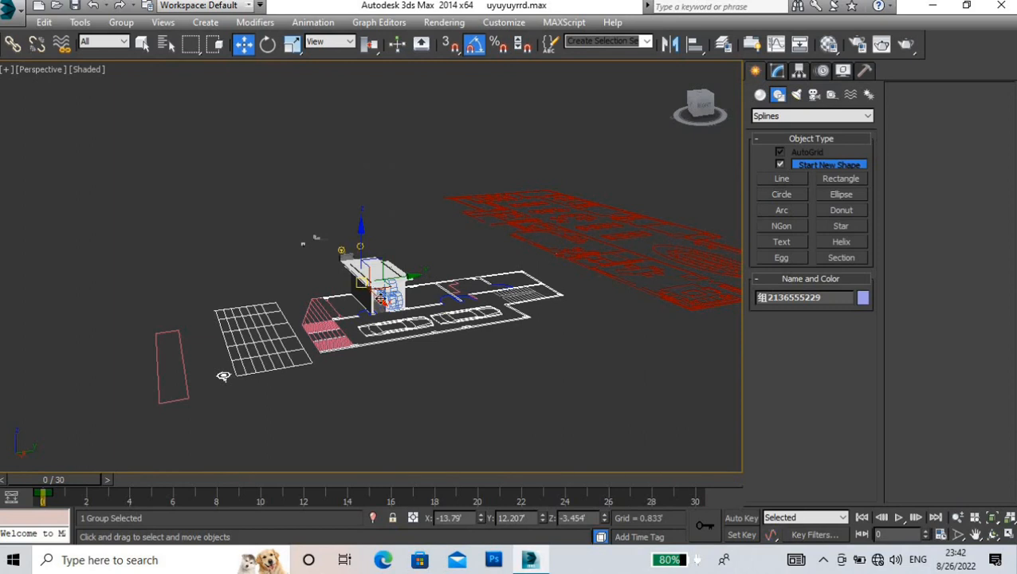
pyautogui.scroll(5, 382, 299)
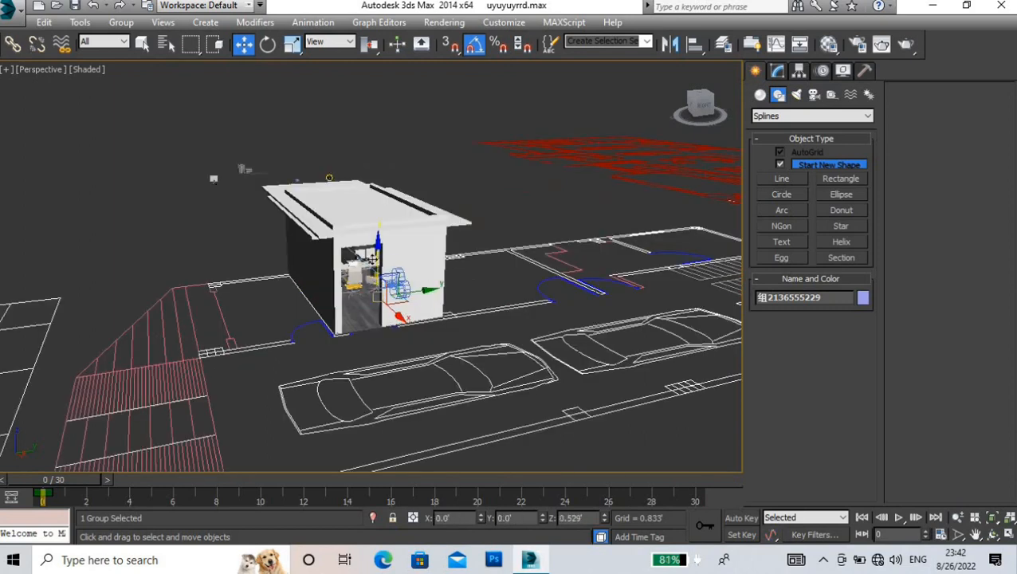
pyautogui.moveTo(373, 256); pyautogui.dragTo(386, 276)
pyautogui.scroll(8, 295, 263)
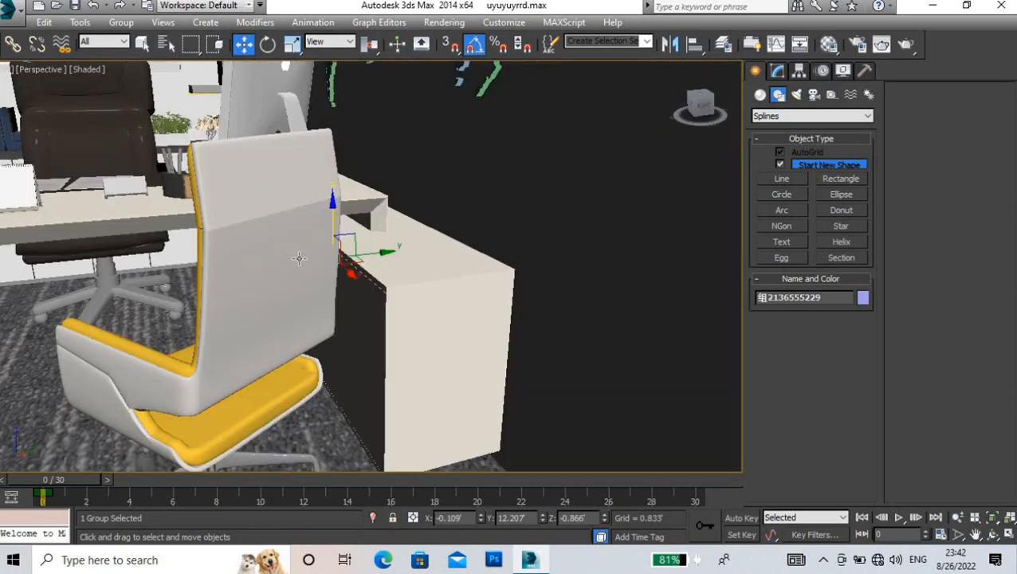
pyautogui.scroll(-10, 271, 259)
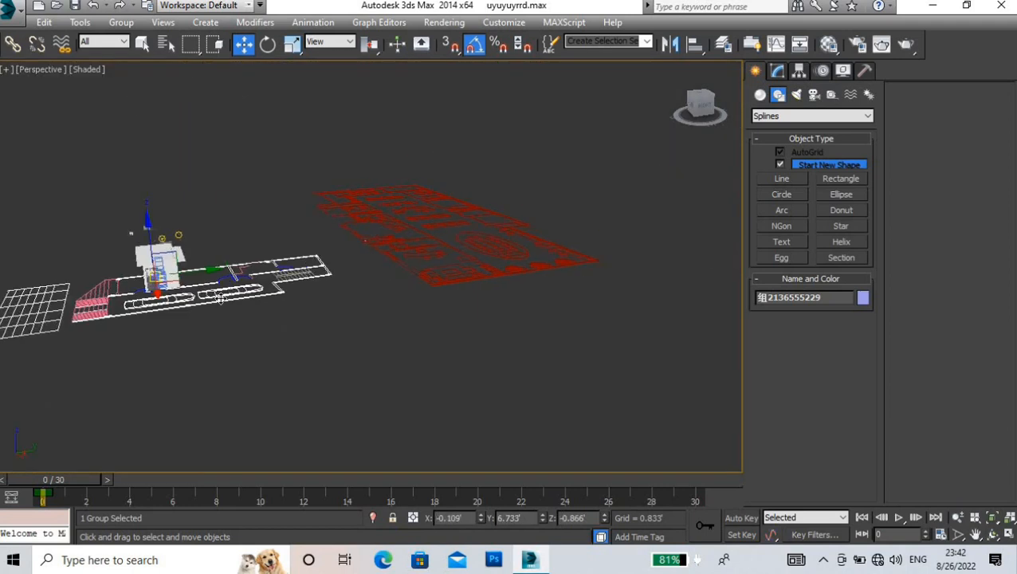
# - Move the plant group into the room to about X 9.001', Z 2.094', and check it in the camera view
pyautogui.keyDown('alt'); pyautogui.moveTo(220, 297); pyautogui.dragTo(143, 290, button='middle'); pyautogui.keyUp('alt')
pyautogui.scroll(5, 177, 277)
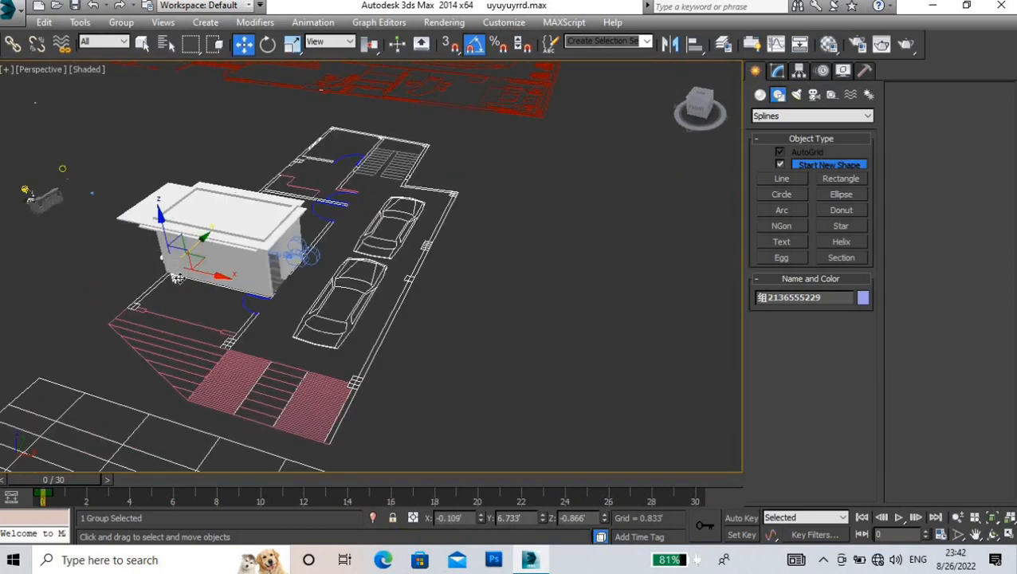
pyautogui.moveTo(220, 275); pyautogui.dragTo(237, 236)
pyautogui.press('c')
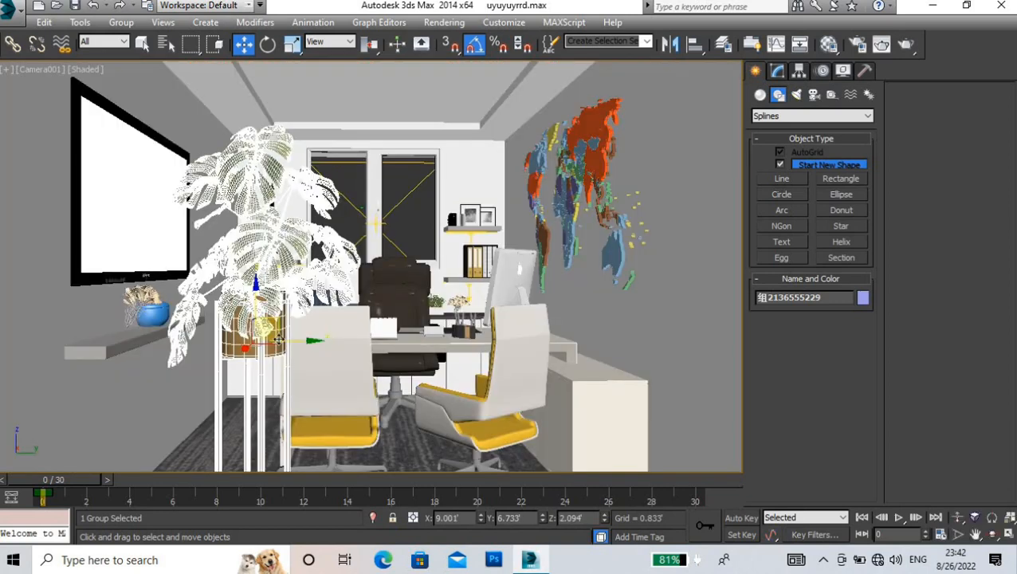
# - Shift the plant group across the room to the map wall, at about Y 10.163', and view it in perspective
pyautogui.moveTo(279, 339); pyautogui.dragTo(631, 321)
pyautogui.press('p')
pyautogui.moveTo(631, 320); pyautogui.dragTo(535, 284, button='middle')
pyautogui.keyDown('alt'); pyautogui.moveTo(535, 285); pyautogui.dragTo(557, 311, button='middle'); pyautogui.keyUp('alt')
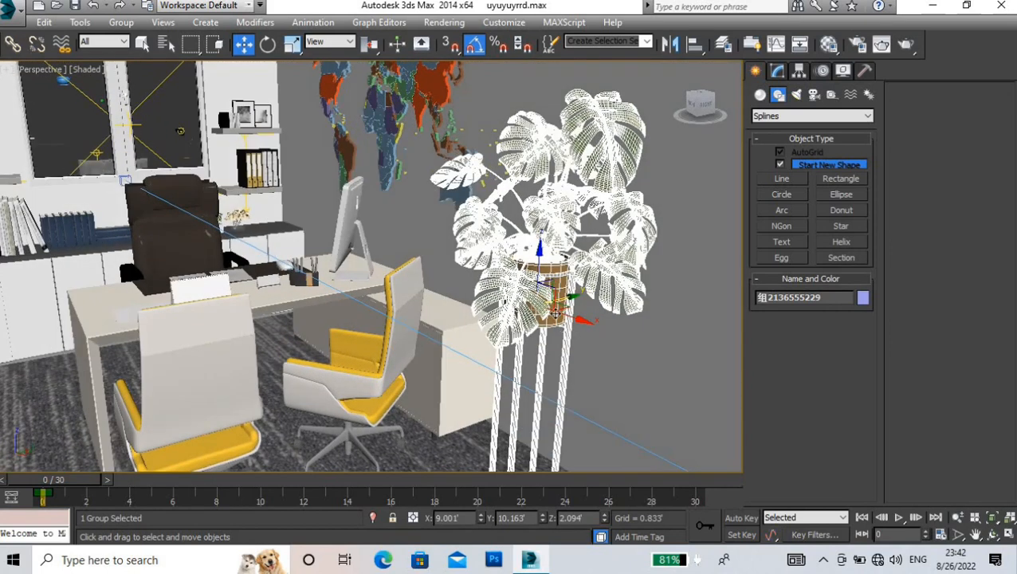
# - Scale down the plant group and place it near the side cabinet at about X 8.219', Y 10.326', Z 1.697'
pyautogui.press('r')
pyautogui.moveTo(547, 310); pyautogui.dragTo(586, 319)
pyautogui.press('w')
pyautogui.moveTo(538, 289); pyautogui.dragTo(518, 321)
pyautogui.press('c')
pyautogui.moveTo(527, 317); pyautogui.dragTo(524, 309, button='middle')
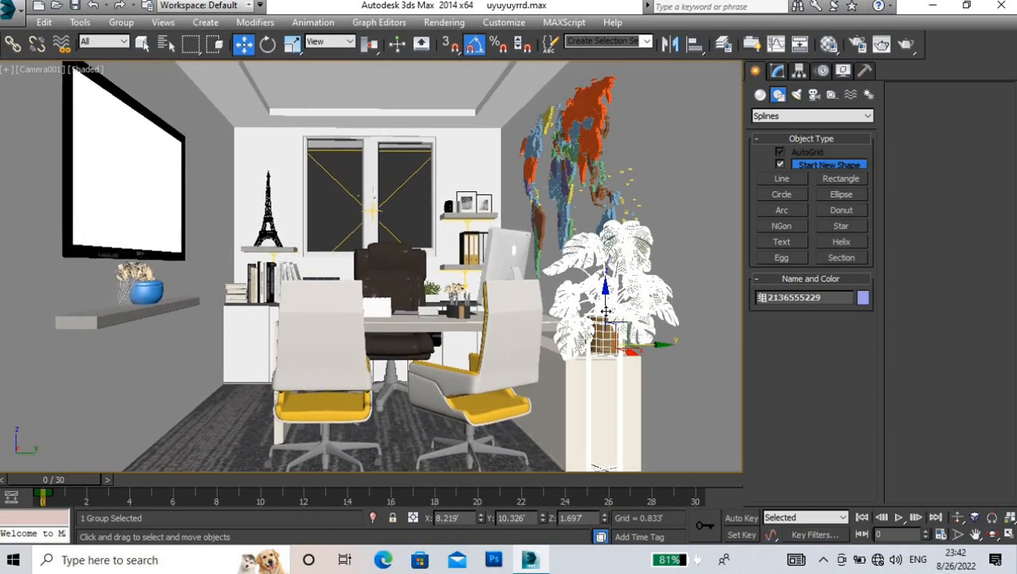
pyautogui.moveTo(606, 311); pyautogui.dragTo(475, 382)
pyautogui.click(296, 372)
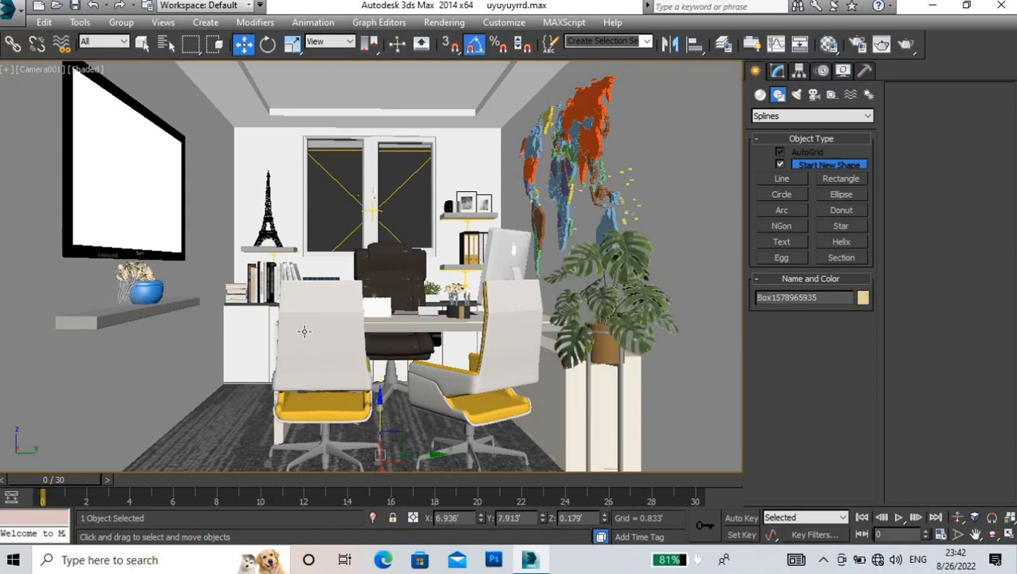
# - Select the round downlight group, 单头009, lying outside the building in the perspective view
pyautogui.press('p')
pyautogui.scroll(-10, 373, 304)
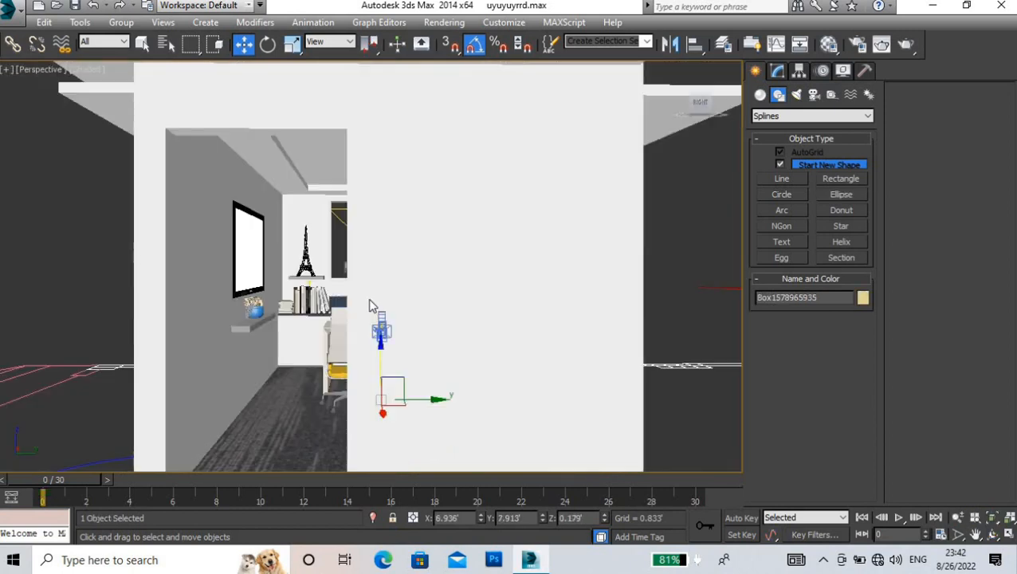
pyautogui.keyDown('alt'); pyautogui.moveTo(372, 304); pyautogui.dragTo(281, 361, button='middle'); pyautogui.keyUp('alt')
pyautogui.scroll(5, 372, 290)
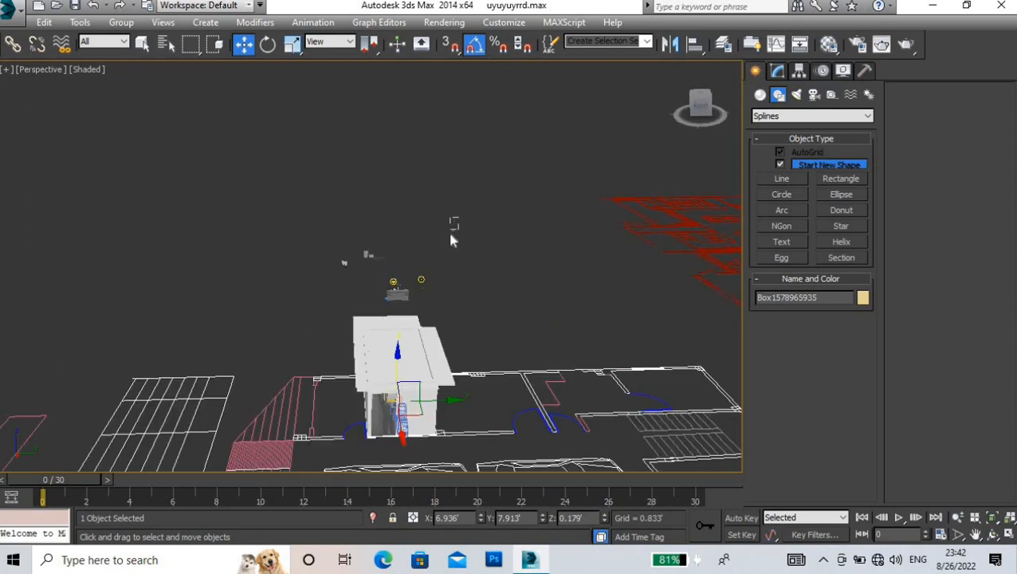
pyautogui.click(451, 239)
pyautogui.scroll(5, 453, 241)
pyautogui.moveTo(458, 245); pyautogui.dragTo(469, 277)
pyautogui.scroll(5, 468, 273)
pyautogui.scroll(-6, 403, 286)
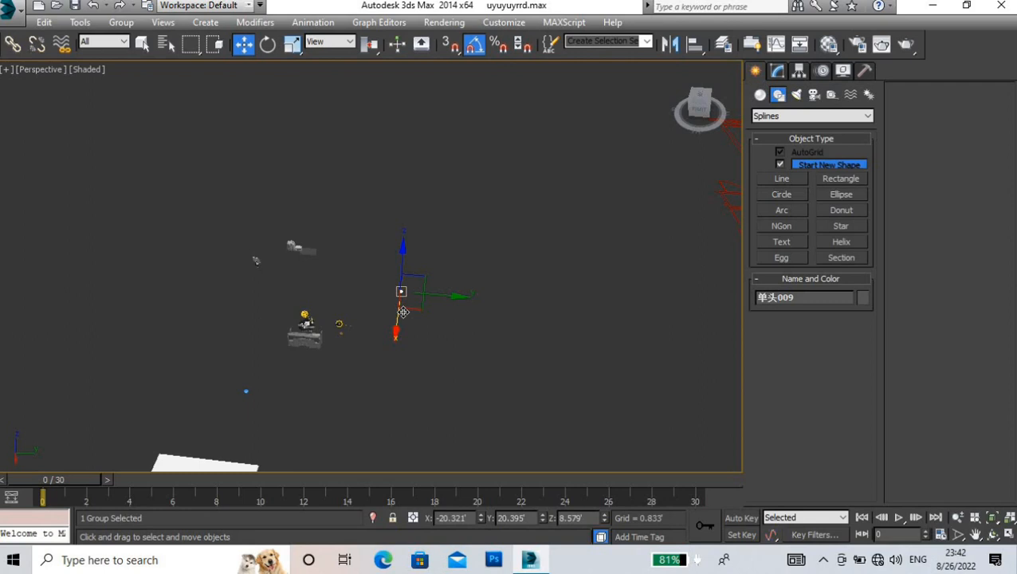
# - Move the downlight over the office room in the top view, to about X 5.114', Y 9.756'
pyautogui.press('t')
pyautogui.scroll(-6, 393, 284)
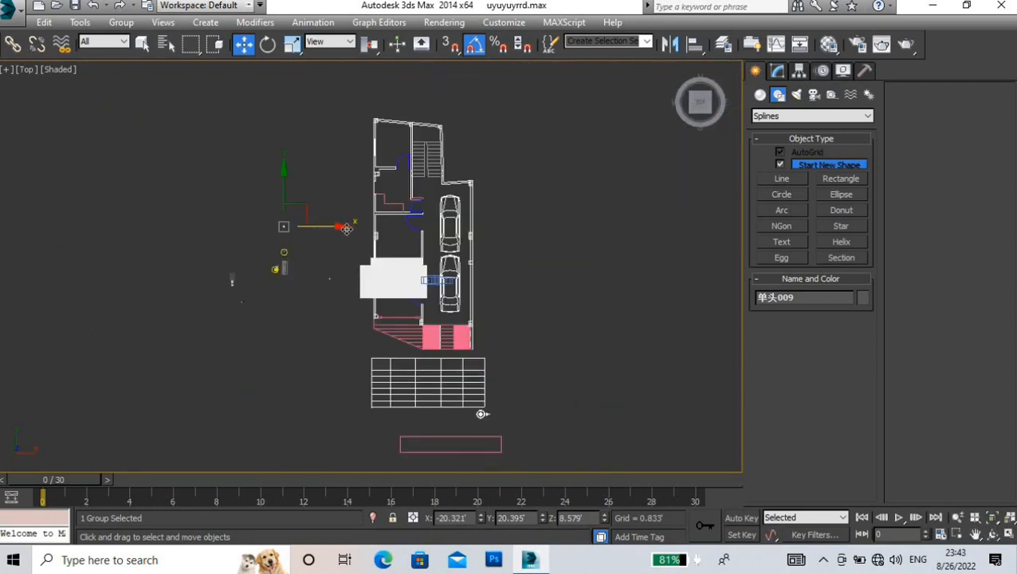
pyautogui.moveTo(347, 229); pyautogui.dragTo(453, 228)
pyautogui.scroll(2, 398, 235)
pyautogui.moveTo(385, 209); pyautogui.dragTo(380, 264)
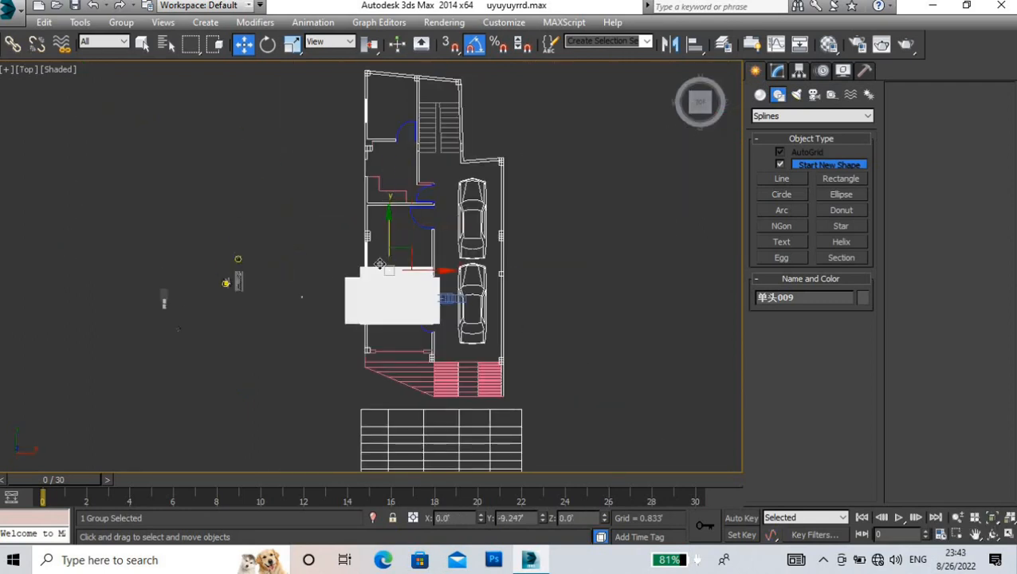
pyautogui.scroll(2, 387, 304)
# - Use wireframe display to shift the downlight toward the map wall, to about Y 10.584', and restore shaded display
pyautogui.click(63, 71)
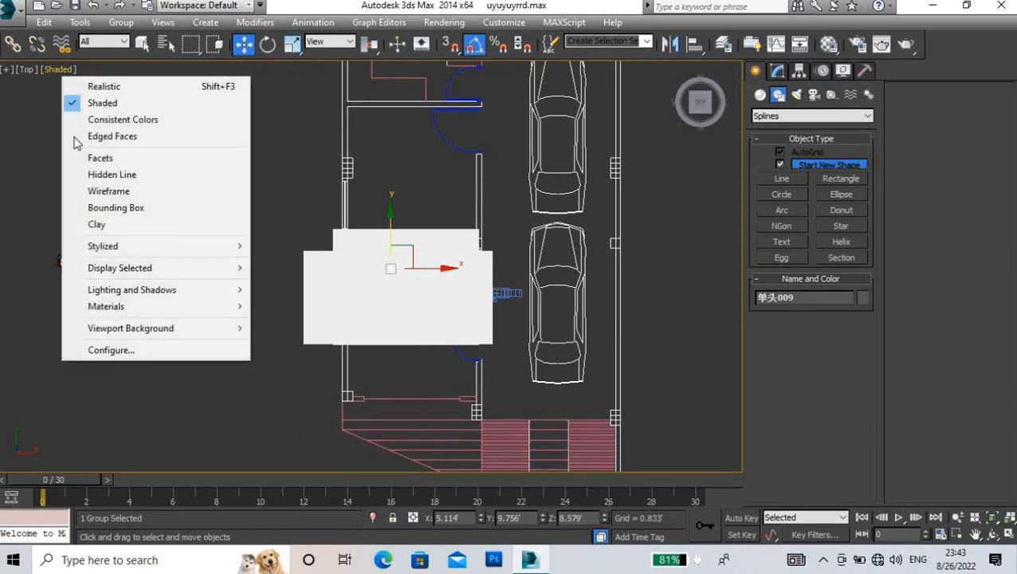
pyautogui.click(108, 192)
pyautogui.scroll(3, 393, 255)
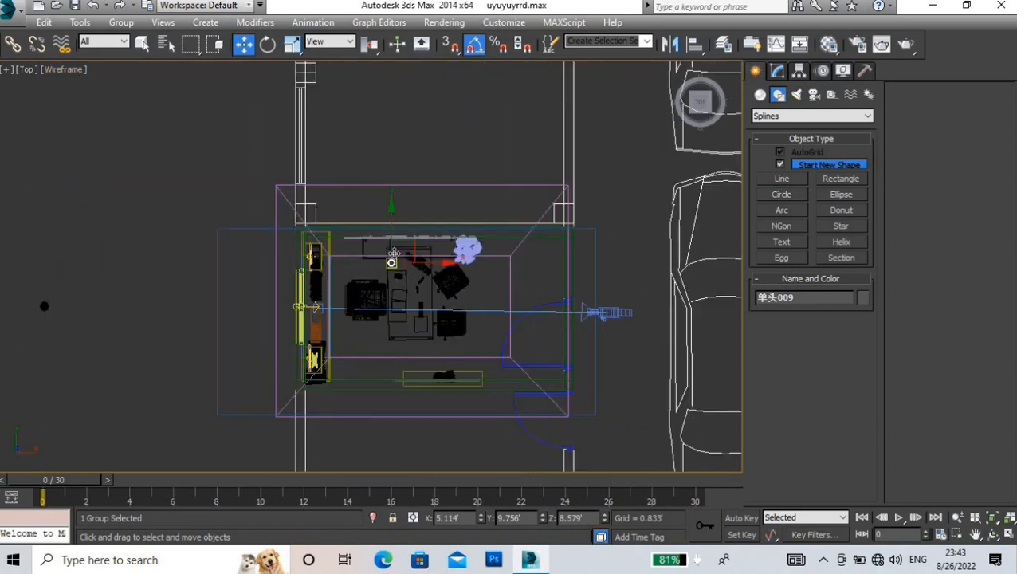
pyautogui.scroll(2, 391, 253)
pyautogui.moveTo(390, 250); pyautogui.dragTo(390, 235)
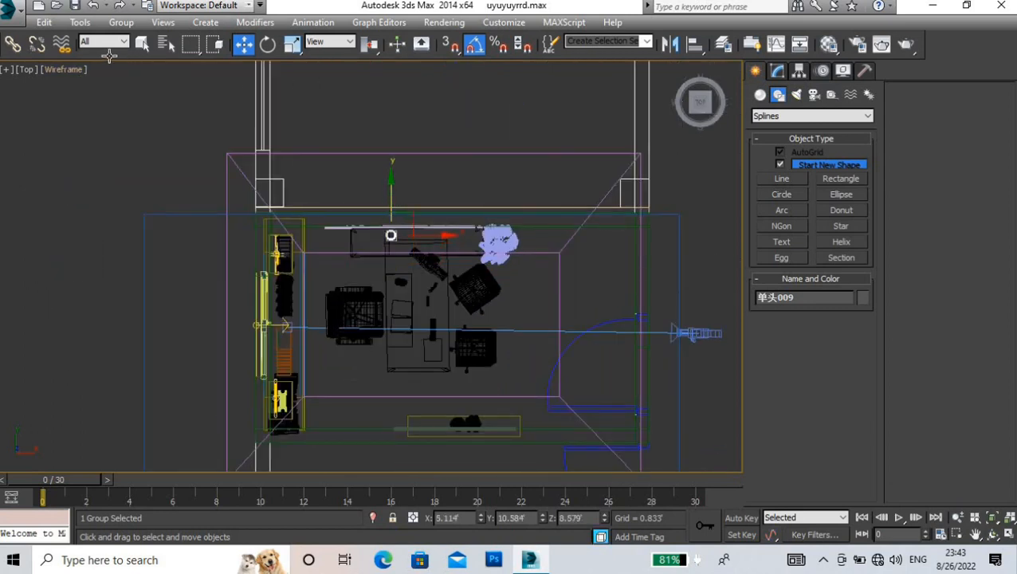
pyautogui.click(63, 71)
pyautogui.click(100, 100)
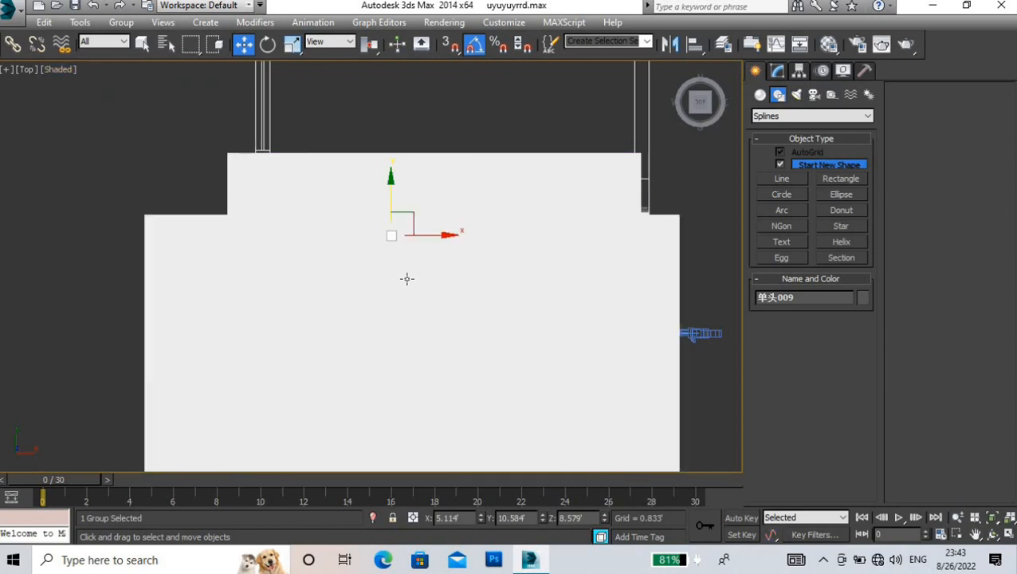
# - Lower the downlight to about Z 5.989' in perspective and inspect it relative to the ceiling from below
pyautogui.press('c')
pyautogui.press('p')
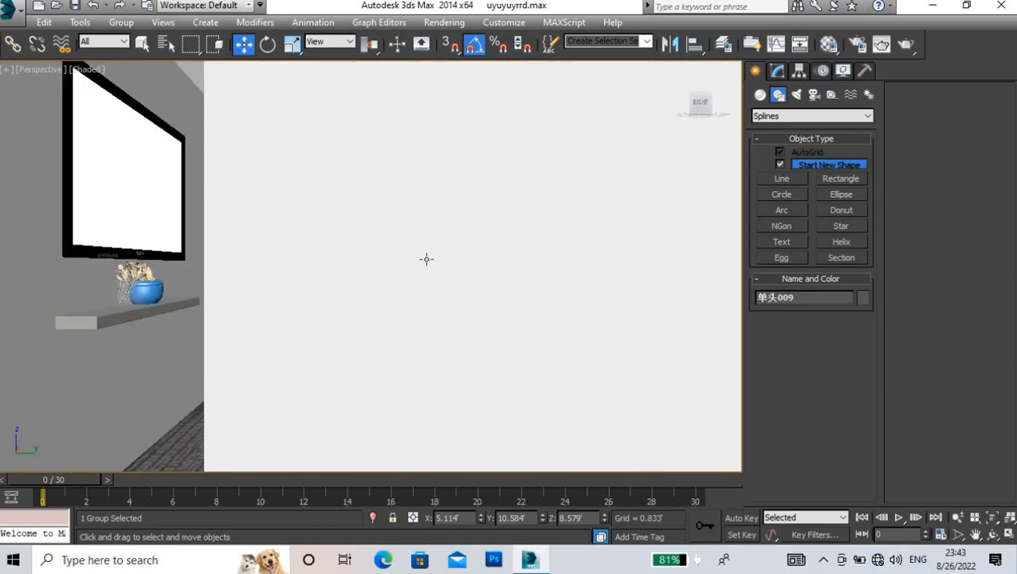
pyautogui.press('z')
pyautogui.moveTo(458, 118); pyautogui.dragTo(460, 212)
pyautogui.keyDown('alt'); pyautogui.moveTo(432, 257); pyautogui.dragTo(465, 246, button='middle'); pyautogui.keyUp('alt')
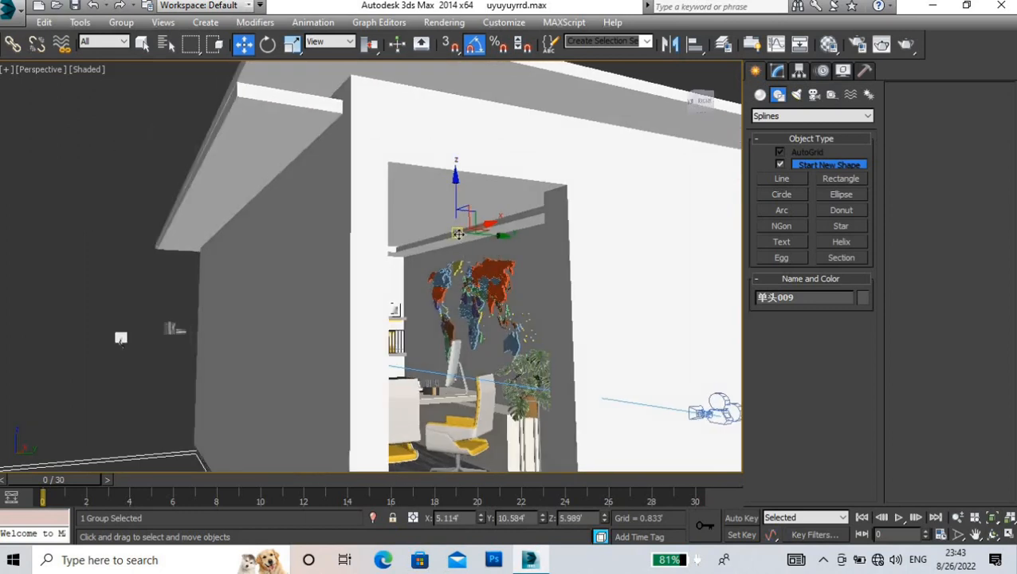
pyautogui.scroll(2, 459, 233)
pyautogui.scroll(3, 362, 254)
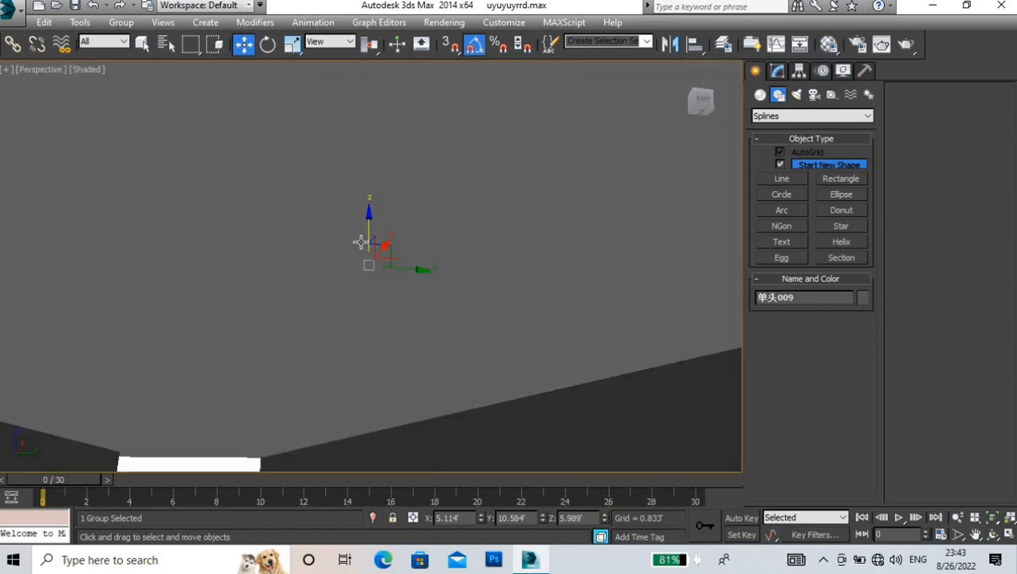
pyautogui.scroll(-3, 362, 254)
pyautogui.keyDown('alt'); pyautogui.moveTo(366, 255); pyautogui.dragTo(361, 254, button='middle'); pyautogui.keyUp('alt')
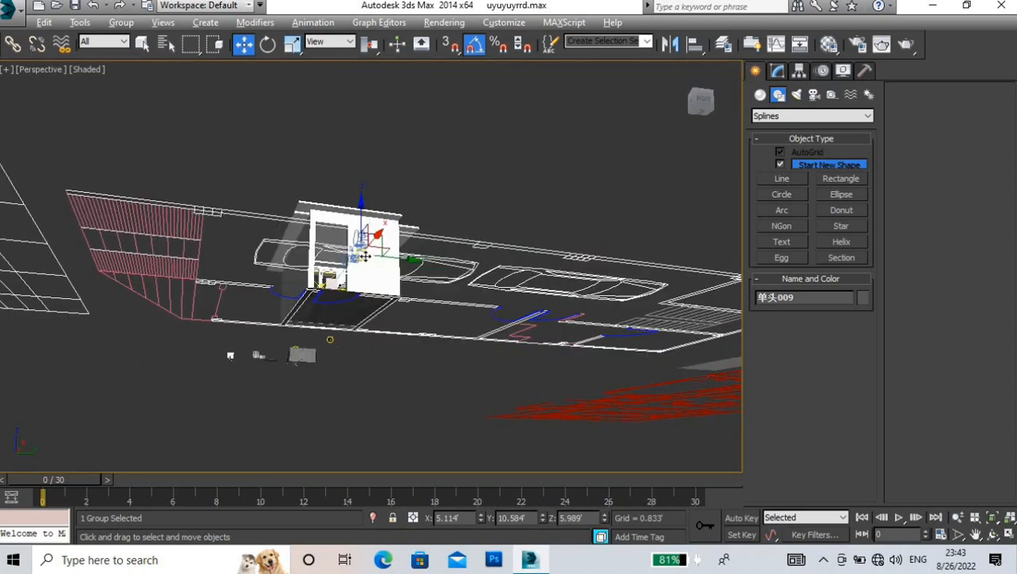
# - Bring the downlight below the ceiling near the map wall, to about Y 11.013', Z 5.465', and check the camera view
pyautogui.scroll(3, 361, 253)
pyautogui.moveTo(167, 143); pyautogui.dragTo(318, 174)
pyautogui.moveTo(273, 129); pyautogui.dragTo(261, 351)
pyautogui.scroll(3, 259, 365)
pyautogui.scroll(-3, 341, 328)
pyautogui.keyDown('alt'); pyautogui.moveTo(341, 327); pyautogui.dragTo(360, 250, button='middle'); pyautogui.keyUp('alt')
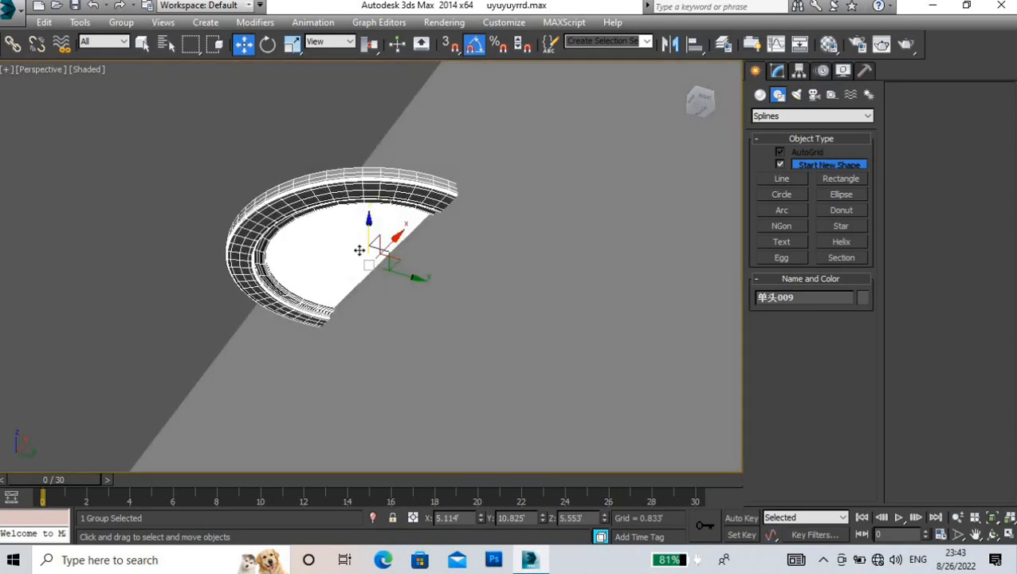
pyautogui.moveTo(370, 238); pyautogui.dragTo(526, 371)
pyautogui.press('c')
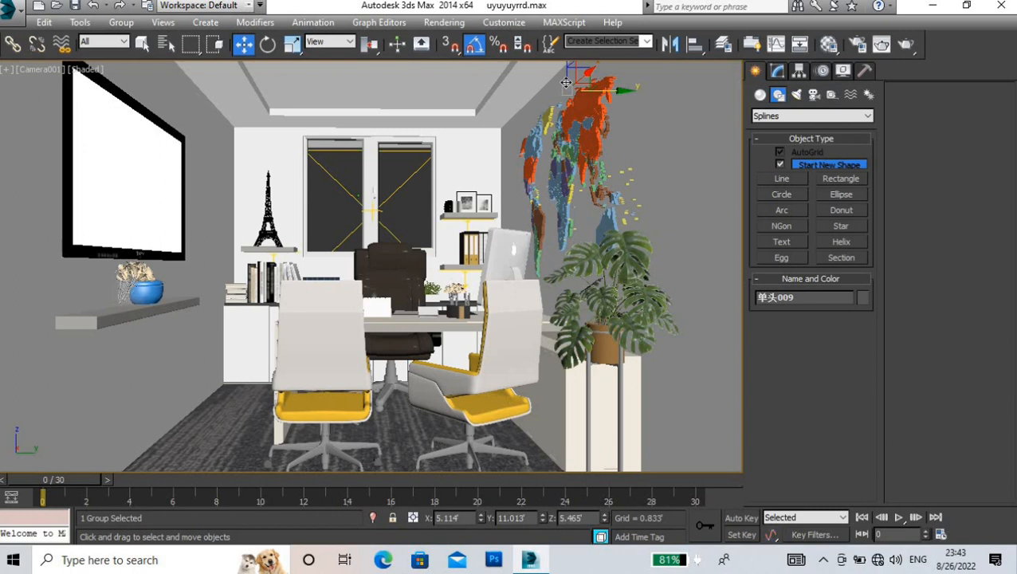
# - Reposition the downlight between the ceiling frame and the map wall, at about Y 10.442', Z 5.714'
pyautogui.moveTo(566, 82); pyautogui.dragTo(524, 112)
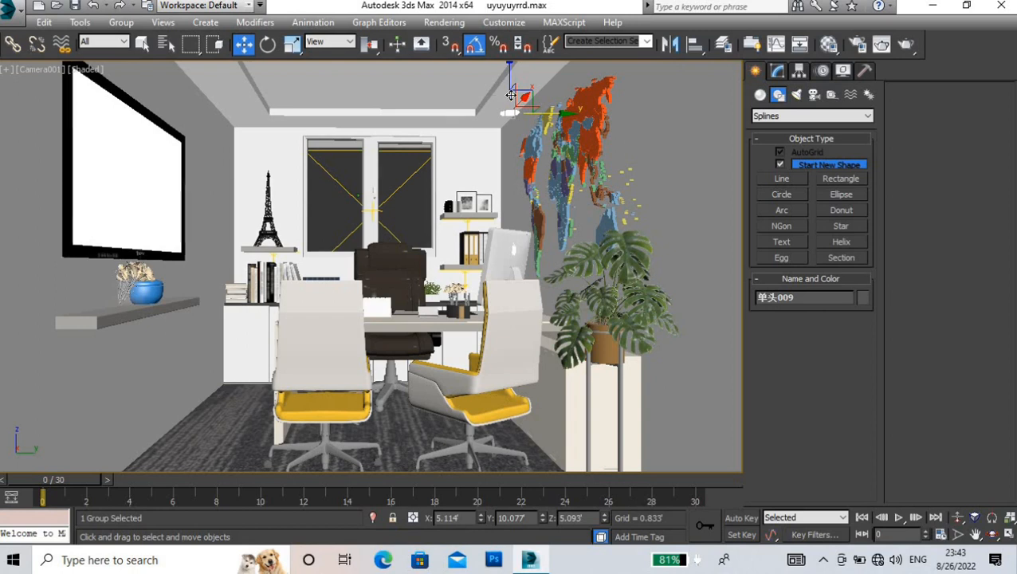
pyautogui.moveTo(511, 95); pyautogui.dragTo(511, 87)
pyautogui.press('p')
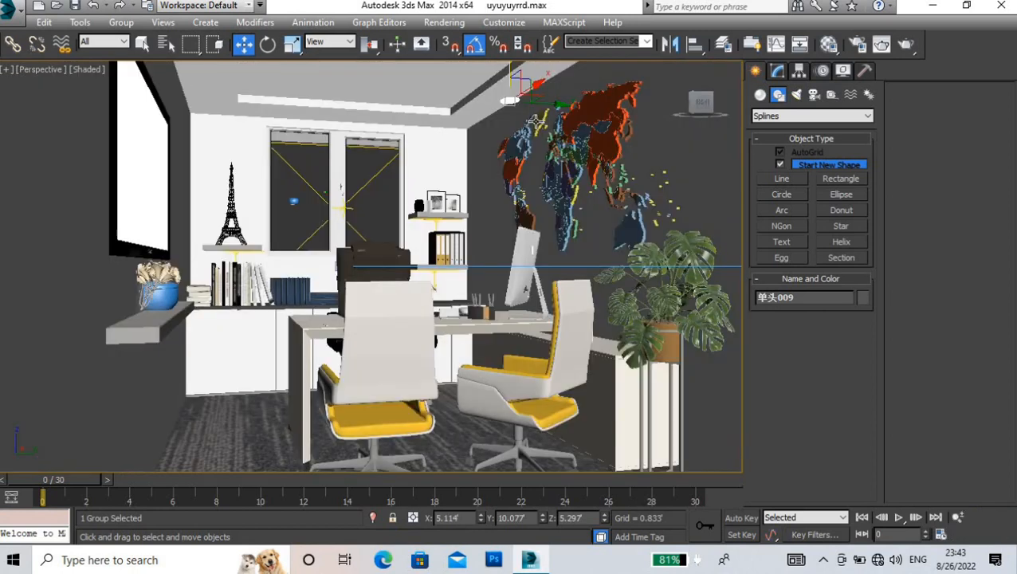
pyautogui.keyDown('alt'); pyautogui.moveTo(536, 121); pyautogui.dragTo(489, 126, button='middle'); pyautogui.keyUp('alt')
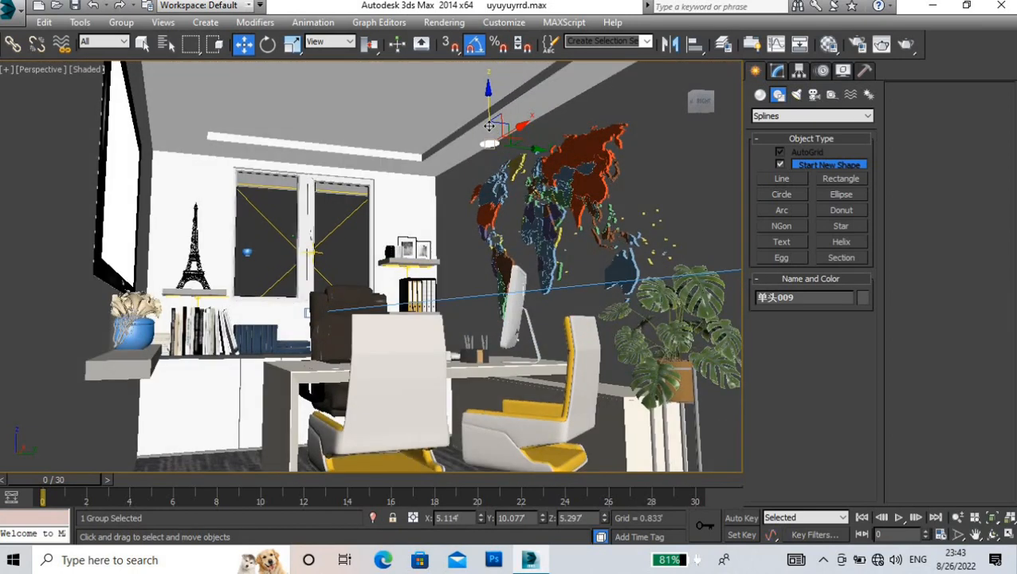
pyautogui.moveTo(488, 126)
pyautogui.mouseDown()
pyautogui.moveTo(491, 103)
pyautogui.moveTo(494, 114)
pyautogui.mouseUp()
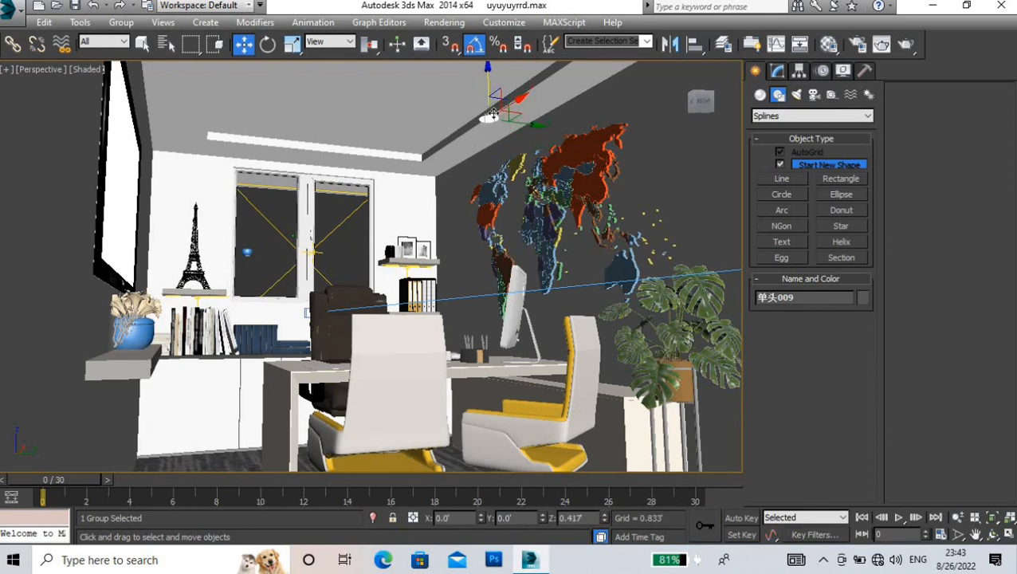
# - Zoom to the downlight, nudge its height to sit against the ceiling, and check it in the camera view
pyautogui.press('z')
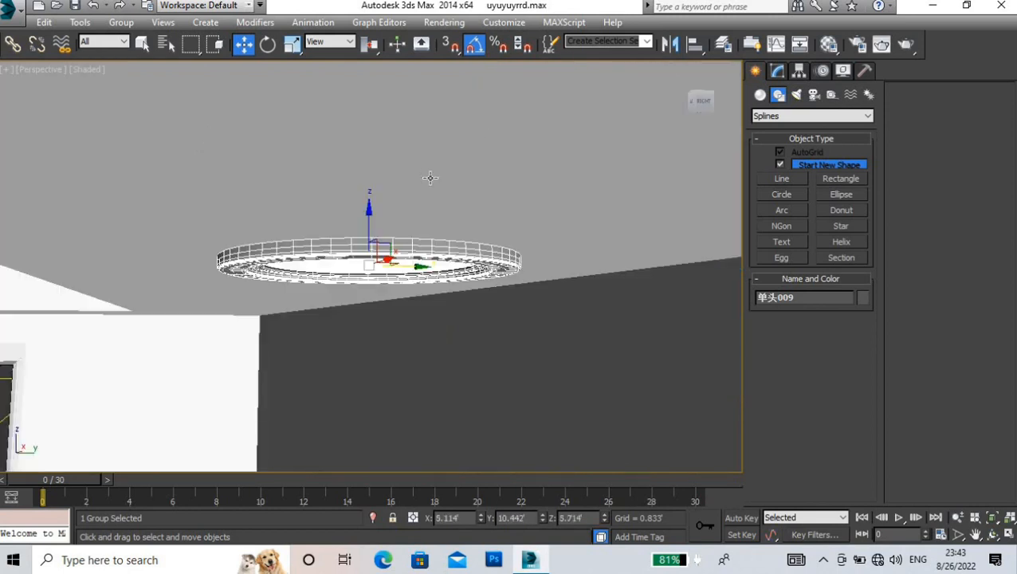
pyautogui.keyDown('alt'); pyautogui.moveTo(430, 178); pyautogui.dragTo(380, 275, button='middle'); pyautogui.keyUp('alt')
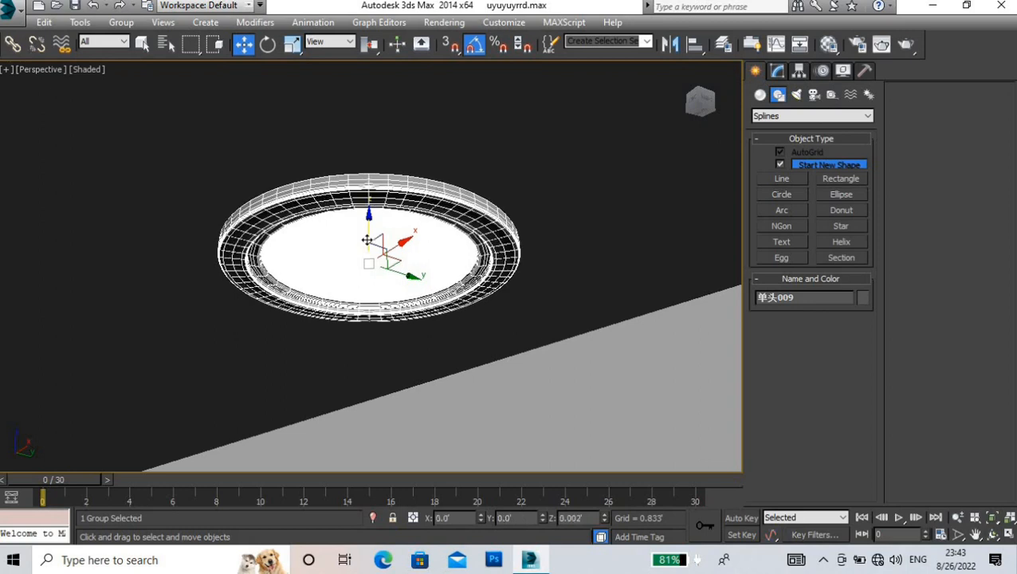
pyautogui.moveTo(367, 239); pyautogui.dragTo(376, 234)
pyautogui.press('c')
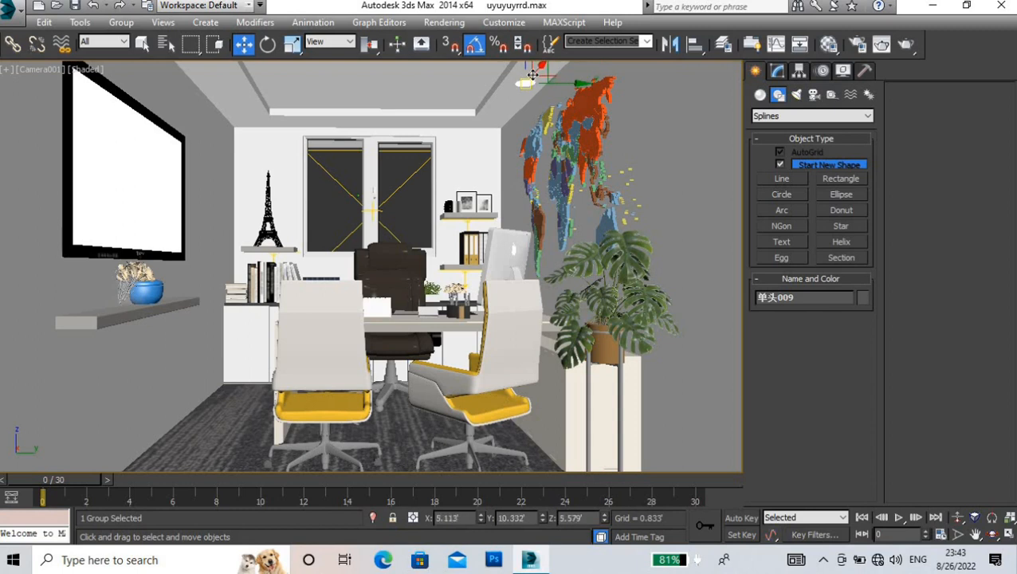
# - Clone the downlight along the X axis as one instance, placed at about X 9.358' on the same ceiling strip
pyautogui.press('p')
pyautogui.moveTo(533, 94); pyautogui.dragTo(526, 130, button='middle')
pyautogui.moveTo(526, 130)
pyautogui.keyDown('alt'); pyautogui.mouseDown(button='middle')
pyautogui.moveTo(538, 132)
pyautogui.moveTo(538, 117)
pyautogui.mouseUp(button='middle'); pyautogui.keyUp('alt')
pyautogui.moveTo(538, 97)
pyautogui.mouseDown()
pyautogui.moveTo(520, 114)
pyautogui.moveTo(591, 75)
pyautogui.mouseUp()
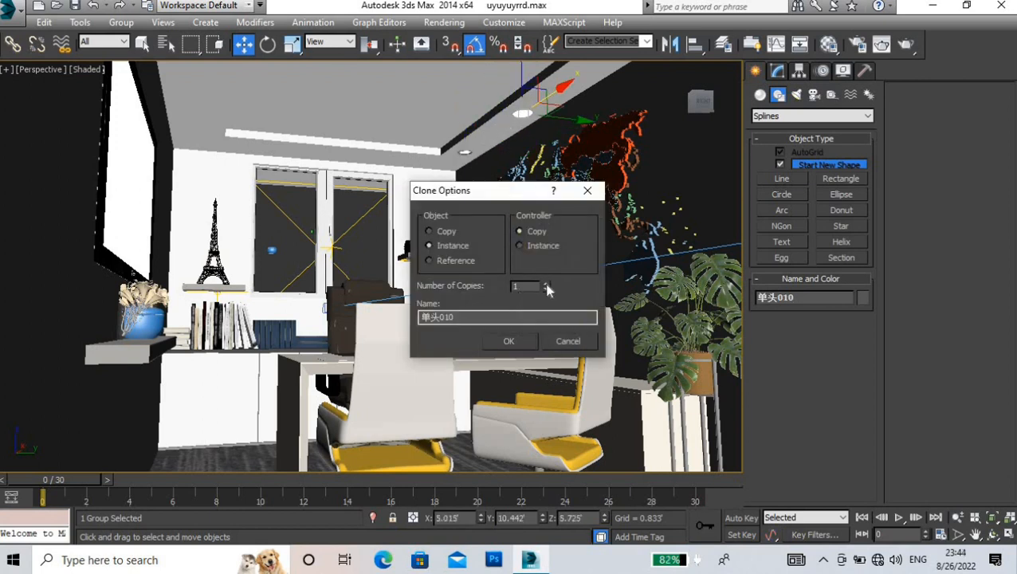
pyautogui.click(519, 340)
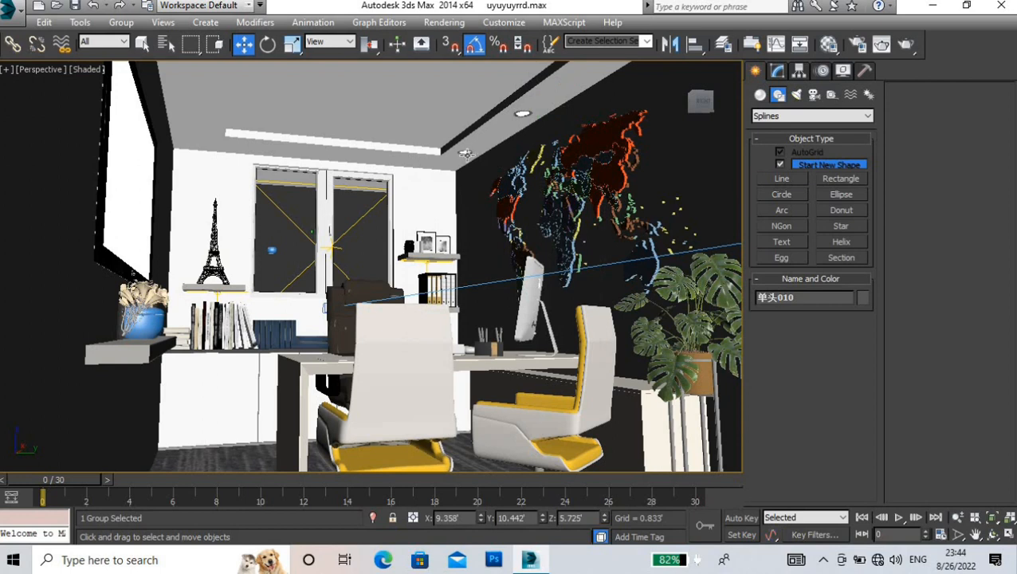
# - Clone the four downlights beside the map wall along the Y axis onto the opposite ceiling strip beside the TV wall
pyautogui.keyDown('ctrl'); pyautogui.click(467, 154); pyautogui.keyUp('ctrl')
pyautogui.keyDown('ctrl'); pyautogui.click(522, 117); pyautogui.keyUp('ctrl')
pyautogui.moveTo(555, 97); pyautogui.dragTo(547, 123, button='middle')
pyautogui.keyDown('ctrl'); pyautogui.click(601, 73); pyautogui.keyUp('ctrl')
pyautogui.keyDown('alt'); pyautogui.moveTo(515, 157); pyautogui.dragTo(557, 133, button='middle'); pyautogui.keyUp('alt')
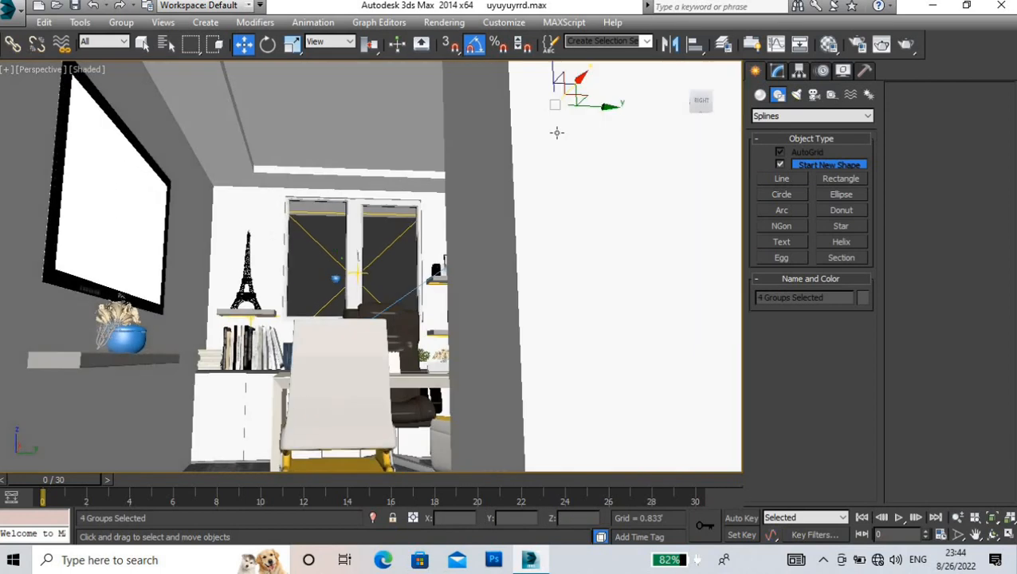
pyautogui.keyDown('shift'); pyautogui.moveTo(363, 115); pyautogui.dragTo(222, 119); pyautogui.keyUp('shift')
pyautogui.click(509, 342)
pyautogui.keyDown('alt'); pyautogui.moveTo(401, 240); pyautogui.dragTo(424, 188, button='middle'); pyautogui.keyUp('alt')
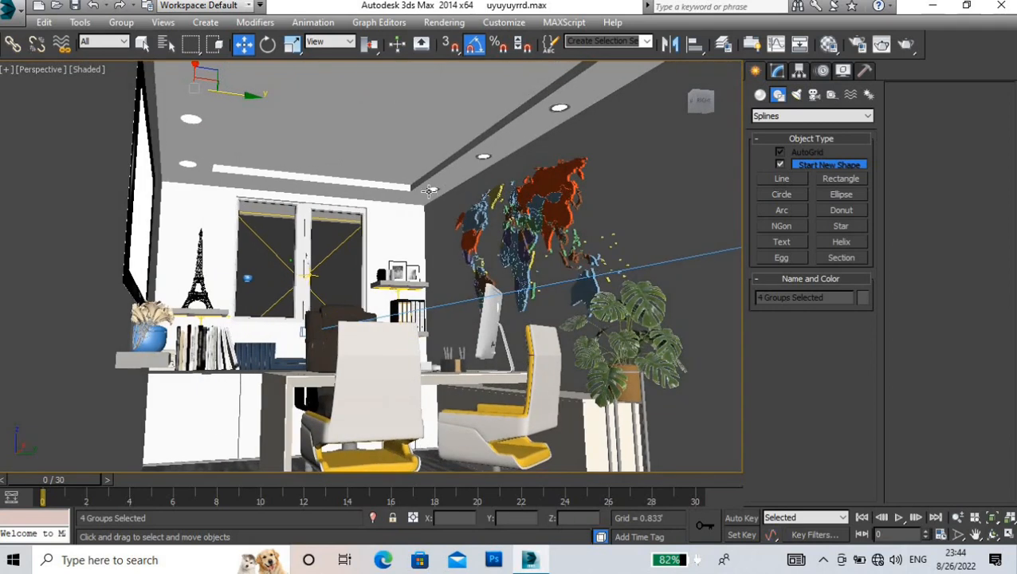
# - Clone the corner downlight twice along the window-wall ceiling strip, the second copy at about X 1.896', Y 6.431', and check the camera view
pyautogui.click(434, 189)
pyautogui.keyDown('shift'); pyautogui.moveTo(445, 180); pyautogui.dragTo(385, 198); pyautogui.keyUp('shift')
pyautogui.click(509, 340)
pyautogui.keyDown('alt'); pyautogui.moveTo(443, 206); pyautogui.dragTo(418, 196, button='middle'); pyautogui.keyUp('alt')
pyautogui.keyDown('shift'); pyautogui.moveTo(399, 197); pyautogui.dragTo(209, 187); pyautogui.keyUp('shift')
pyautogui.click(515, 340)
pyautogui.press('c')
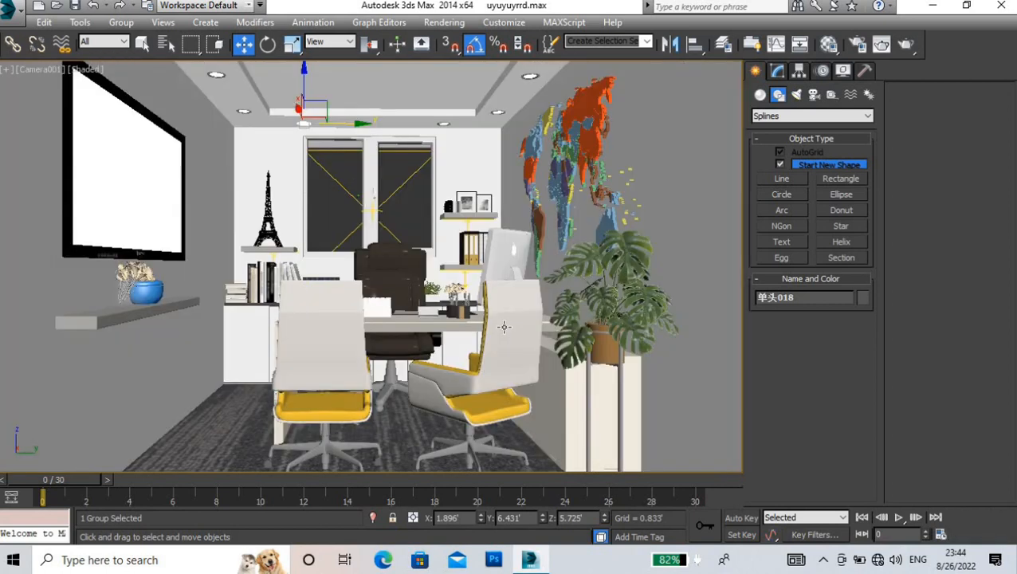
# - Assign the grey-brown VRayMtl Material #16 to the room shell's eight wall polygons surrounding the window
pyautogui.click(459, 179)
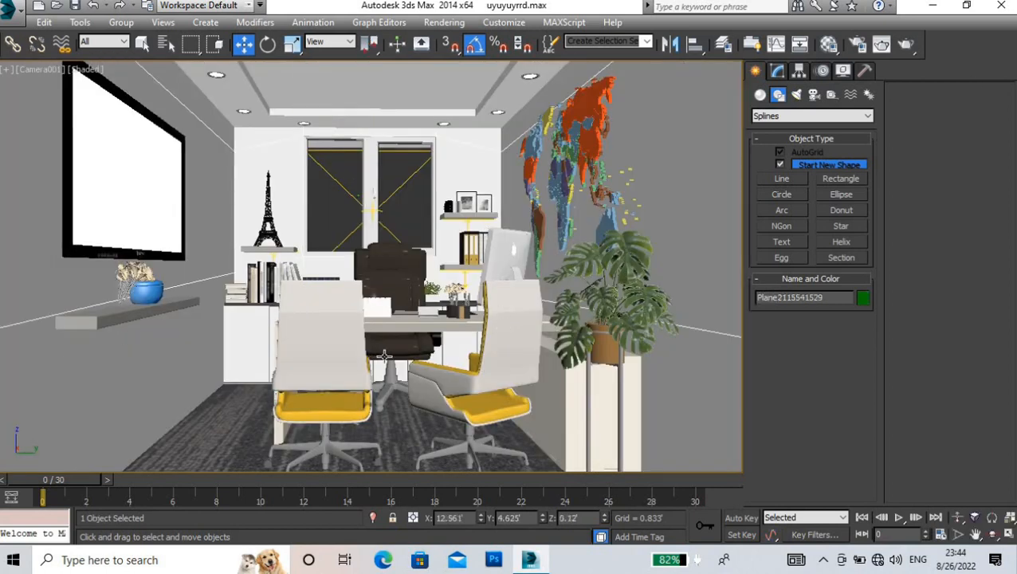
pyautogui.click(778, 71)
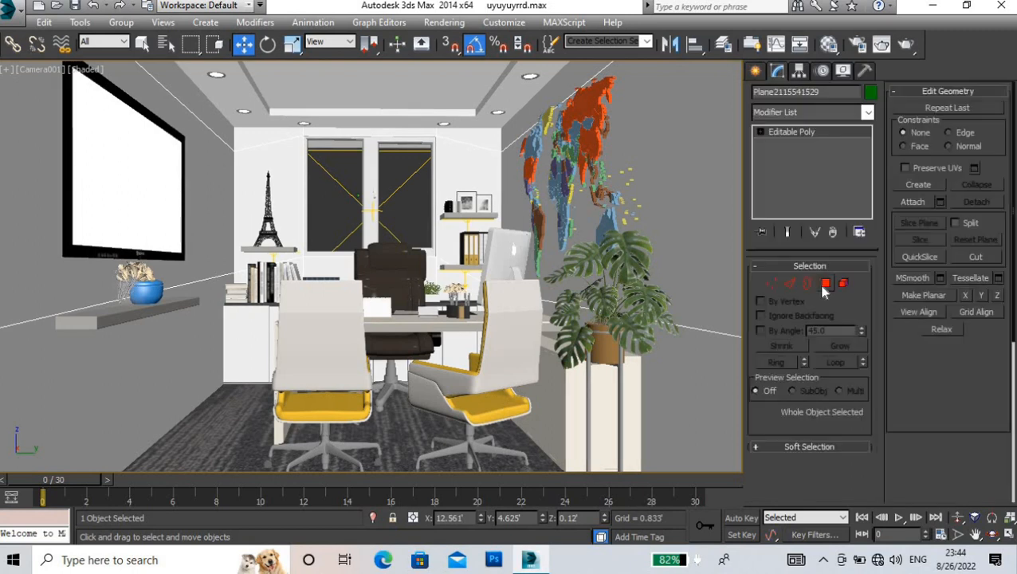
pyautogui.click(826, 285)
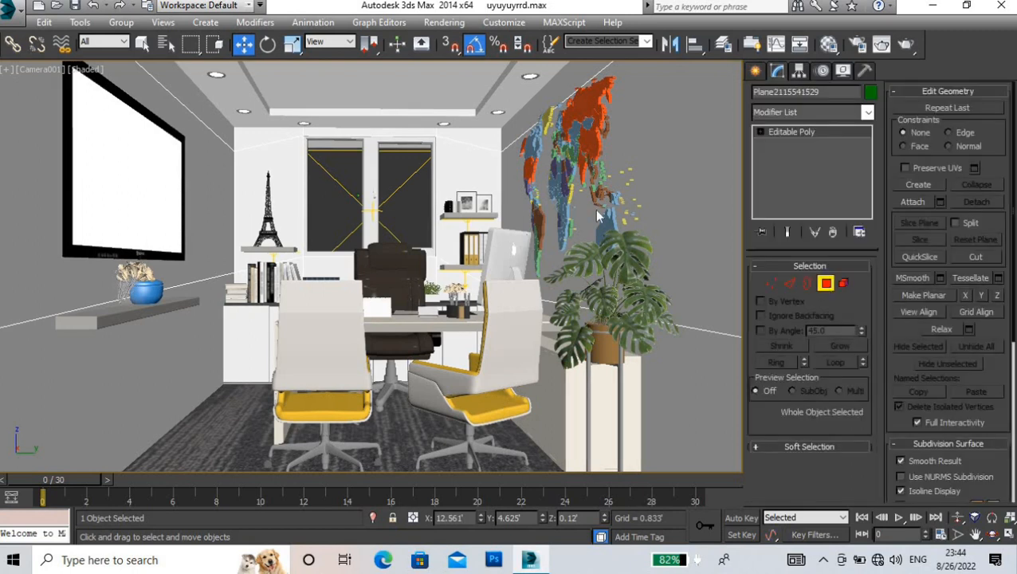
pyautogui.click(463, 138)
pyautogui.keyDown('ctrl'); pyautogui.click(288, 146); pyautogui.keyUp('ctrl')
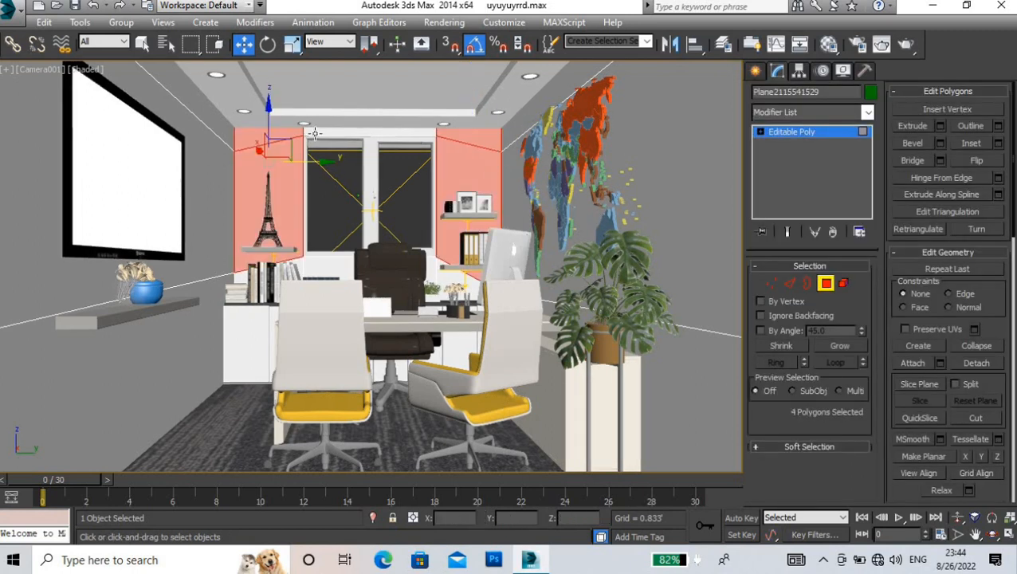
pyautogui.keyDown('ctrl'); pyautogui.click(315, 136); pyautogui.keyUp('ctrl')
pyautogui.keyDown('ctrl'); pyautogui.click(249, 276); pyautogui.keyUp('ctrl')
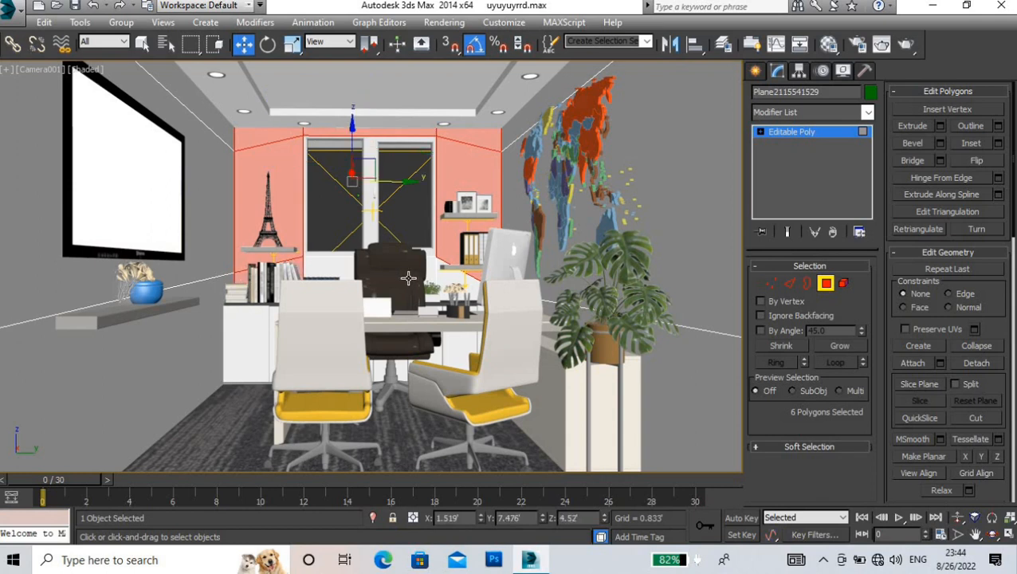
pyautogui.keyDown('ctrl'); pyautogui.click(438, 277); pyautogui.keyUp('ctrl')
pyautogui.keyDown('ctrl'); pyautogui.click(428, 277); pyautogui.keyUp('ctrl')
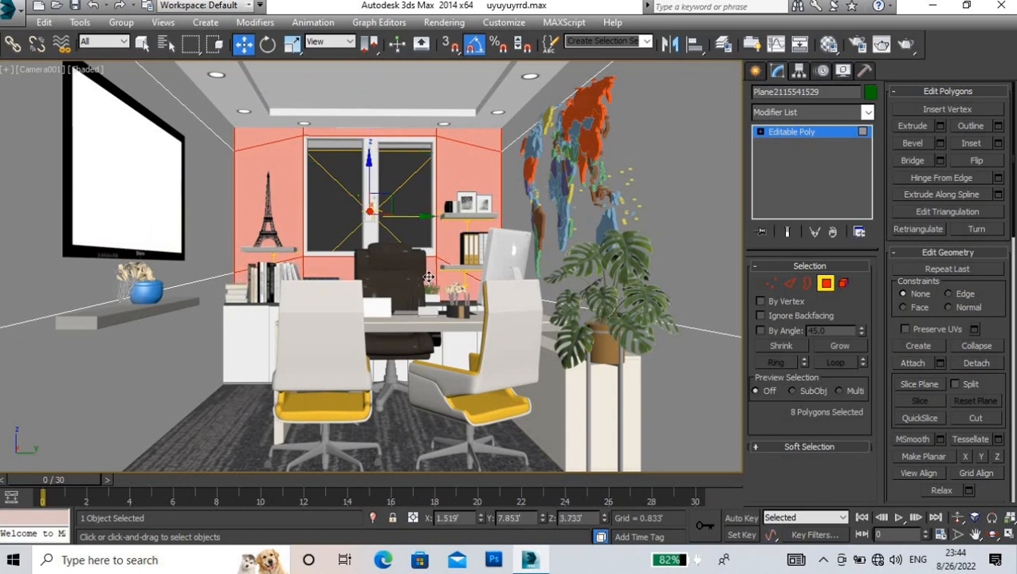
pyautogui.press('m')
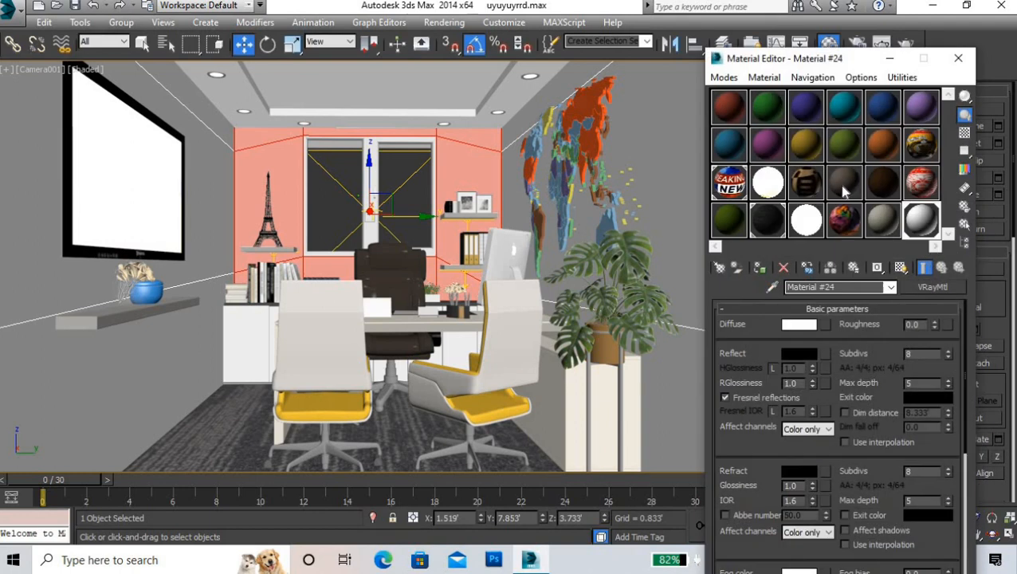
pyautogui.click(760, 267)
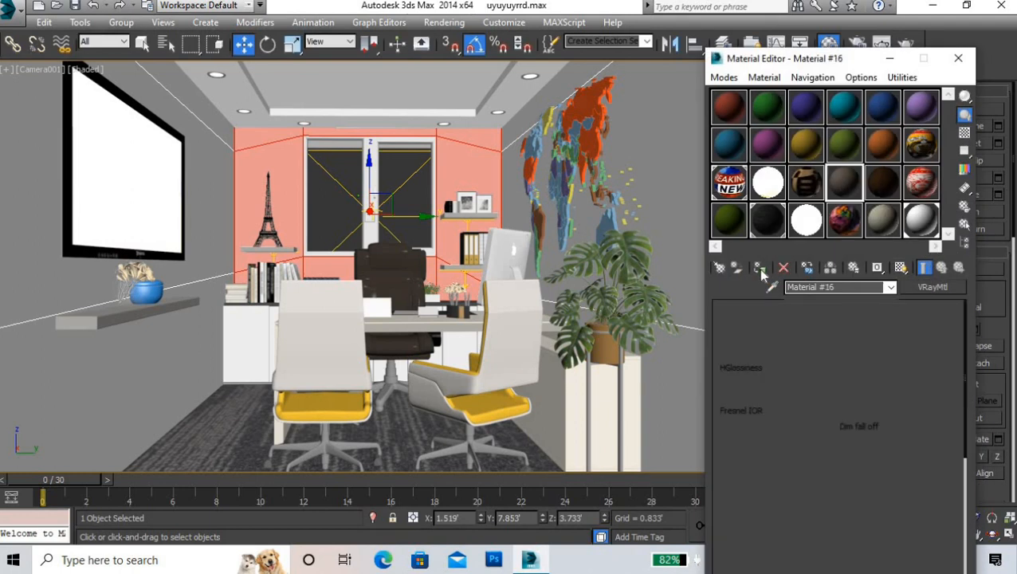
pyautogui.click(959, 60)
pyautogui.click(756, 71)
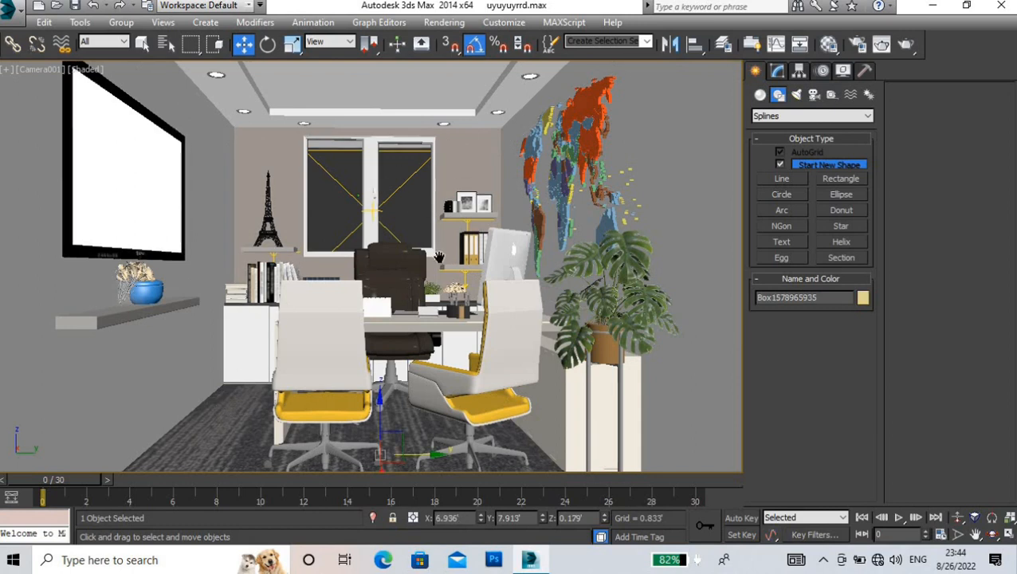
# - Draw a thin box about 3.283' by 3.513' and 0.016' high on the outside wall, covering the whole window
pyautogui.press('p')
pyautogui.scroll(-10, 413, 220)
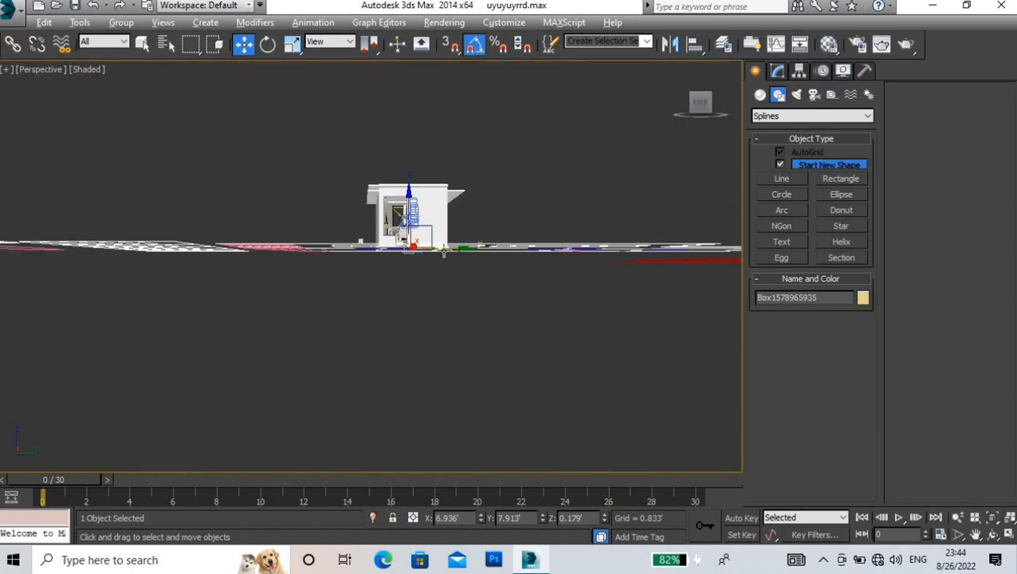
pyautogui.moveTo(442, 235)
pyautogui.keyDown('alt'); pyautogui.mouseDown(button='middle')
pyautogui.moveTo(555, 260)
pyautogui.moveTo(451, 245)
pyautogui.mouseUp(button='middle'); pyautogui.keyUp('alt')
pyautogui.keyDown('alt'); pyautogui.moveTo(492, 210); pyautogui.dragTo(710, 227, button='middle'); pyautogui.keyUp('alt')
pyautogui.scroll(7, 405, 241)
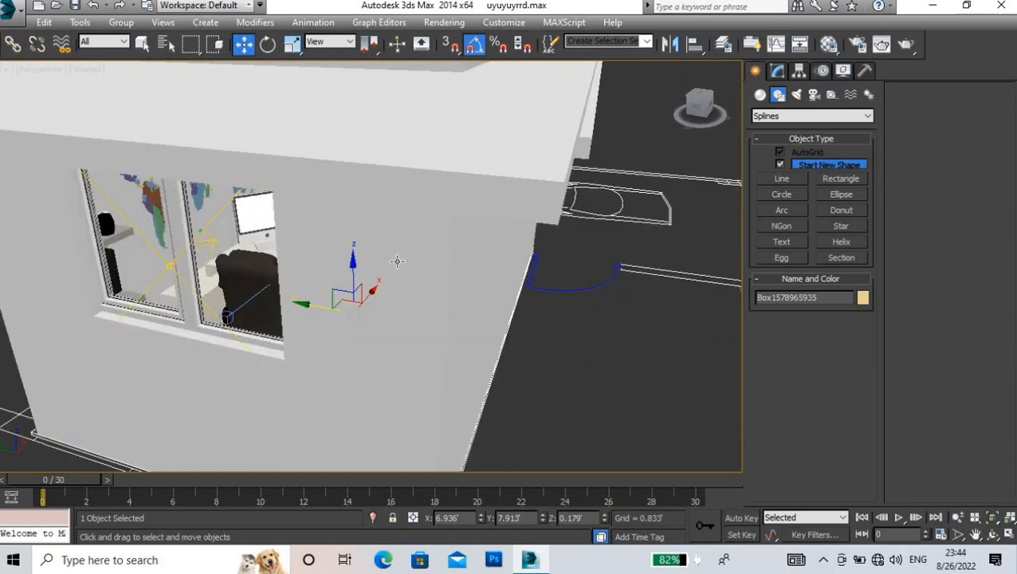
pyautogui.click(402, 257)
pyautogui.keyDown('alt'); pyautogui.moveTo(409, 256); pyautogui.dragTo(771, 202, button='middle'); pyautogui.keyUp('alt')
pyautogui.click(761, 96)
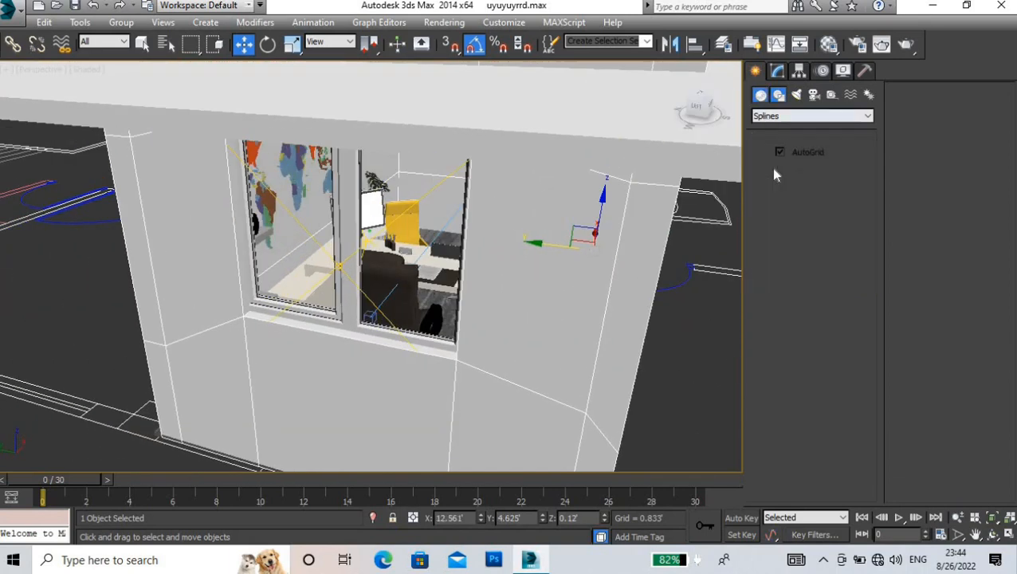
pyautogui.click(777, 165)
pyautogui.moveTo(482, 374); pyautogui.dragTo(203, 82)
pyautogui.click(203, 82)
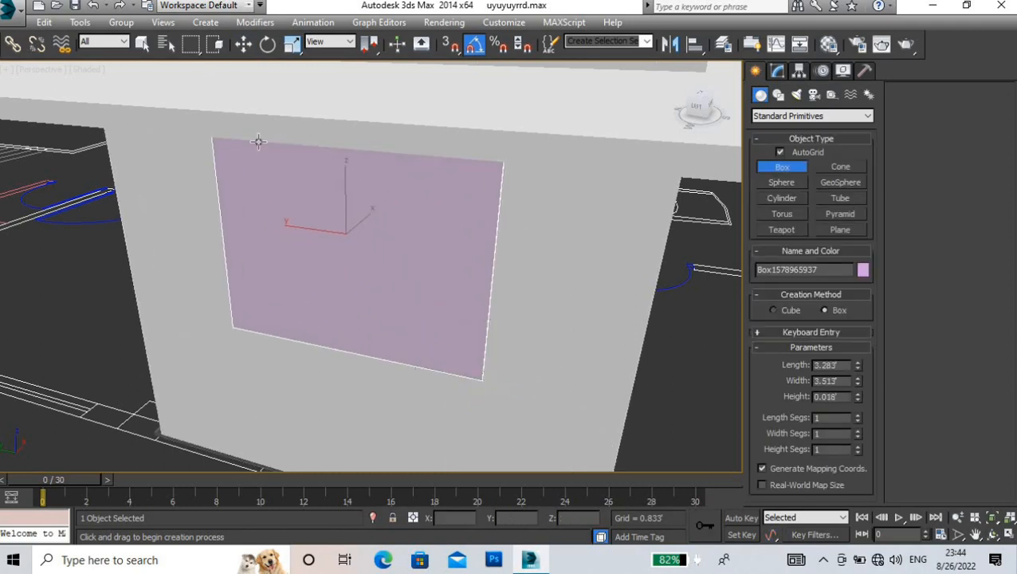
pyautogui.press('w')
pyautogui.keyDown('alt'); pyautogui.moveTo(321, 216); pyautogui.dragTo(354, 220, button='middle'); pyautogui.keyUp('alt')
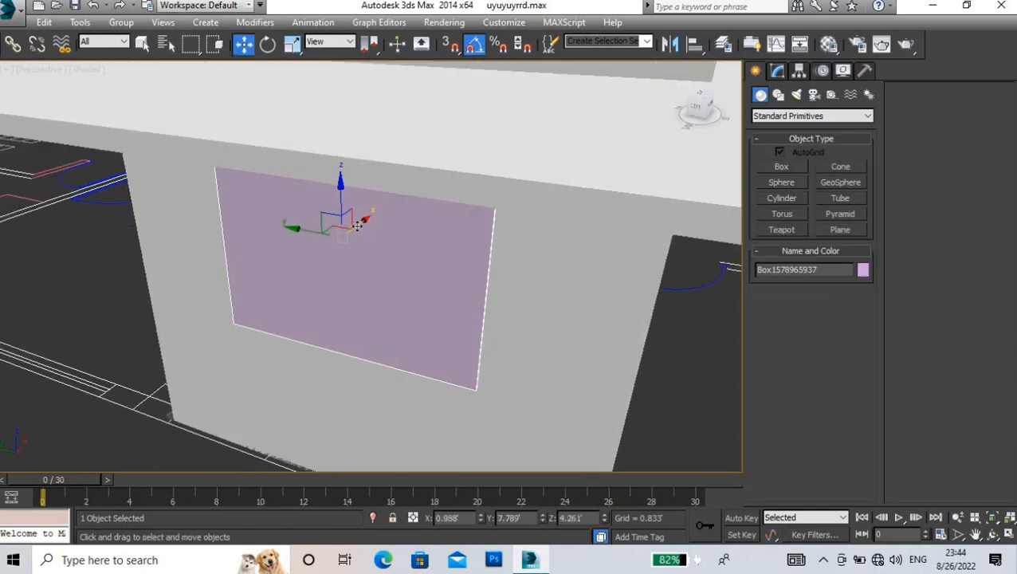
# - Assign a white VRayLightMtl material to the box behind the window
pyautogui.press('c')
pyautogui.press('m')
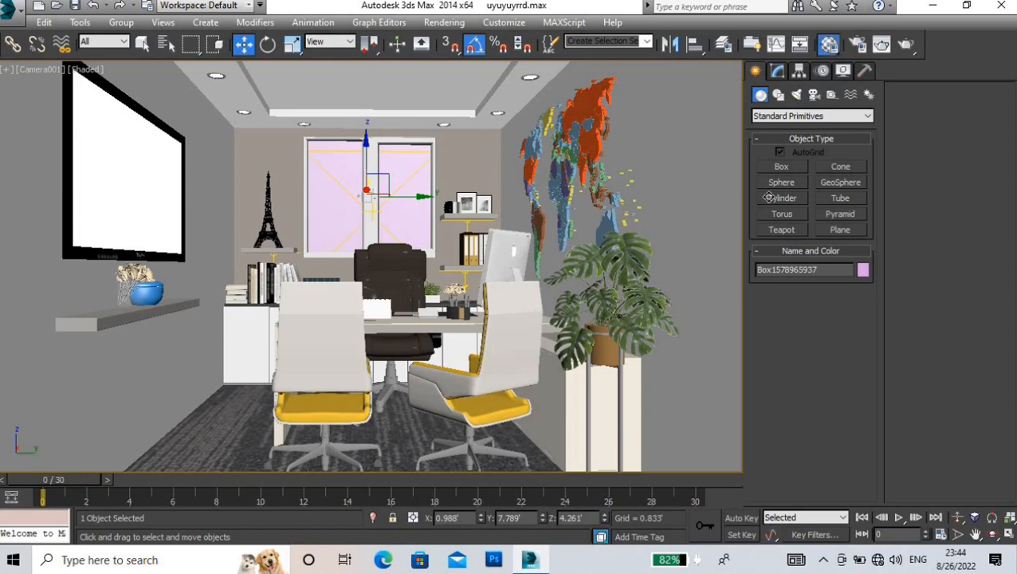
pyautogui.click(768, 183)
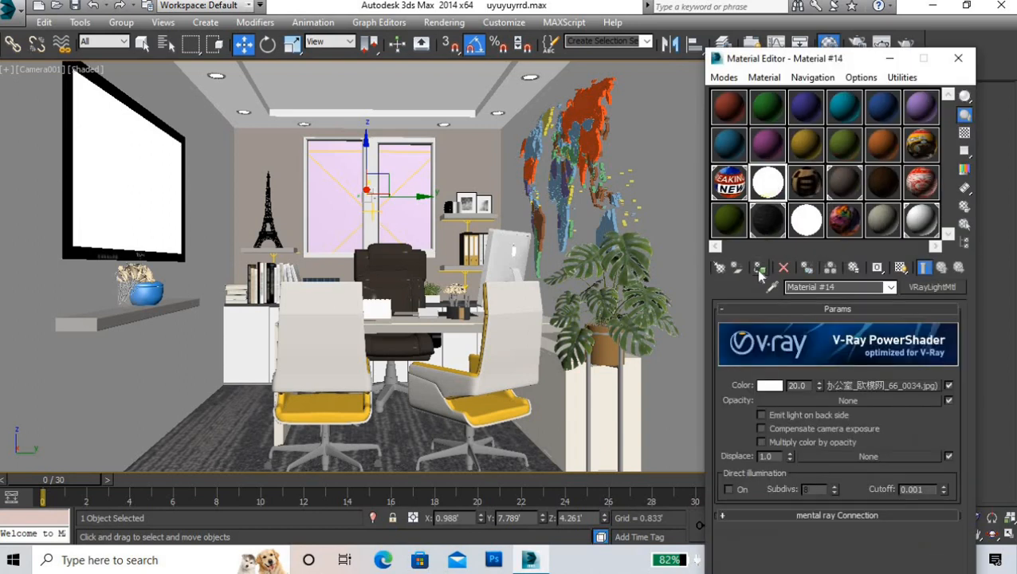
pyautogui.click(759, 268)
pyautogui.click(801, 228)
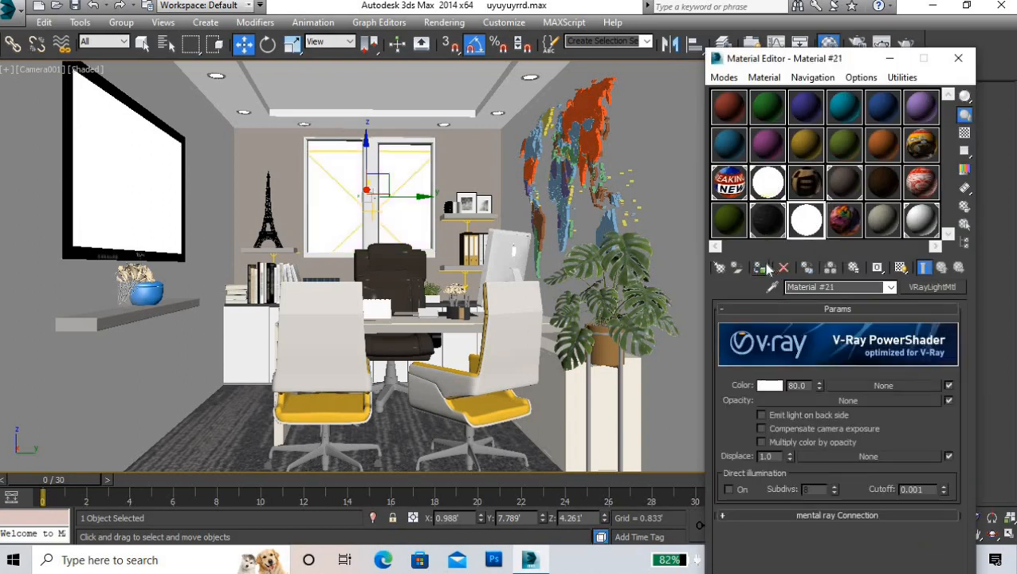
pyautogui.click(958, 58)
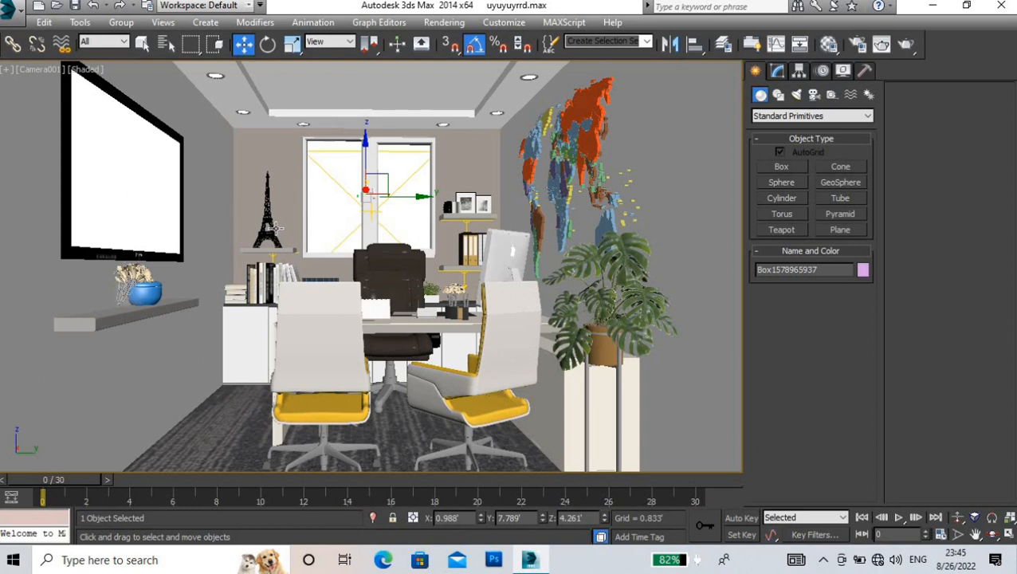
# - Show the left view in wireframe and lower the upper ceiling box to about Z 6.01', above the dropped ceiling frame
pyautogui.click(429, 118)
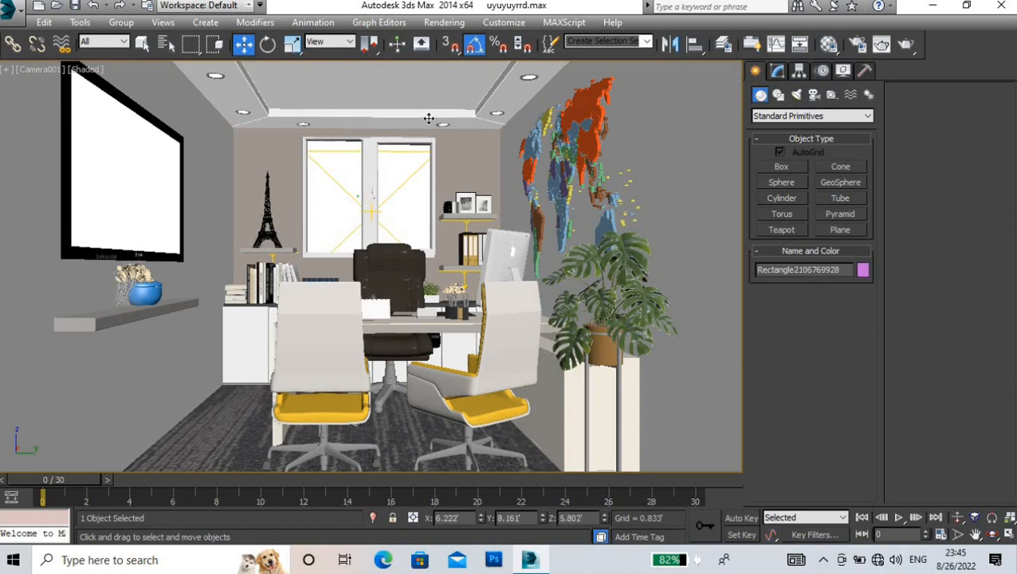
pyautogui.press('f')
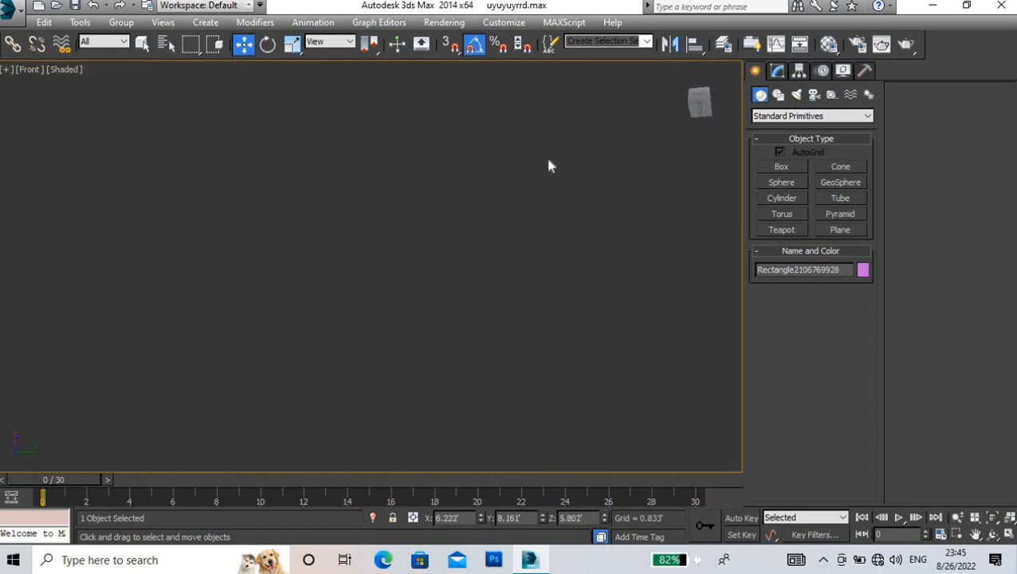
pyautogui.click(698, 109)
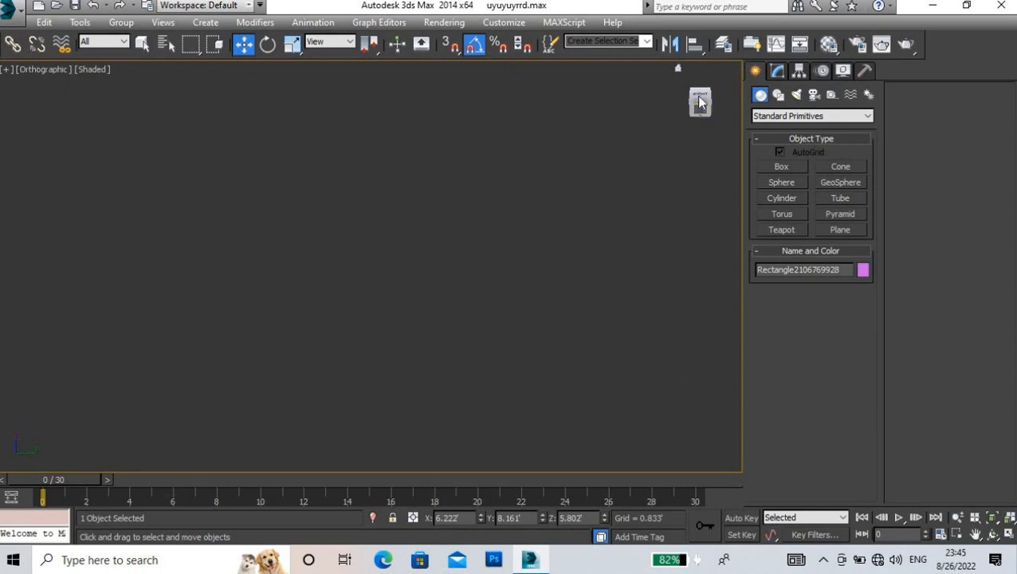
pyautogui.press('z')
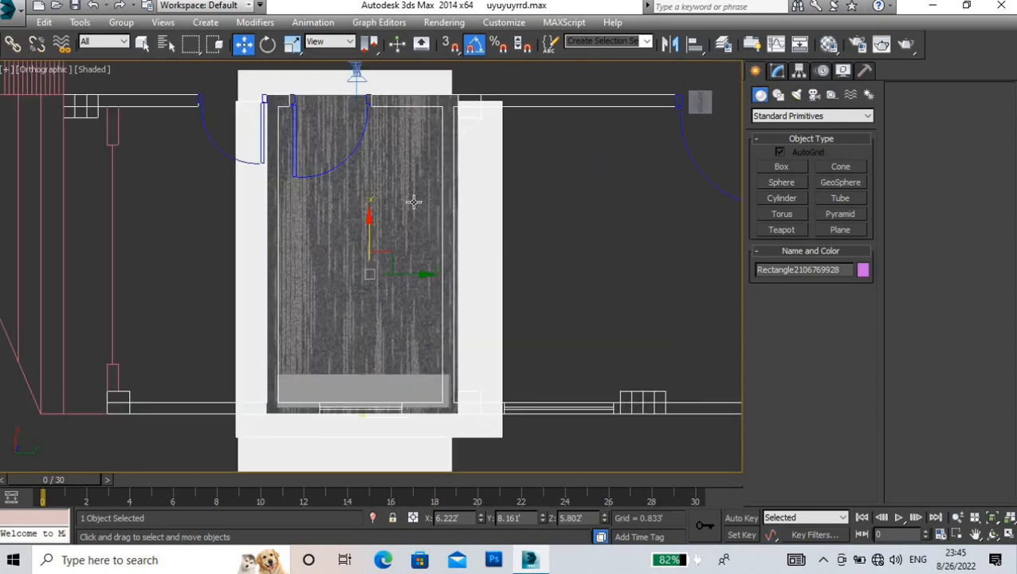
pyautogui.scroll(-3, 413, 203)
pyautogui.press('l')
pyautogui.moveTo(194, 188); pyautogui.dragTo(275, 207, button='middle')
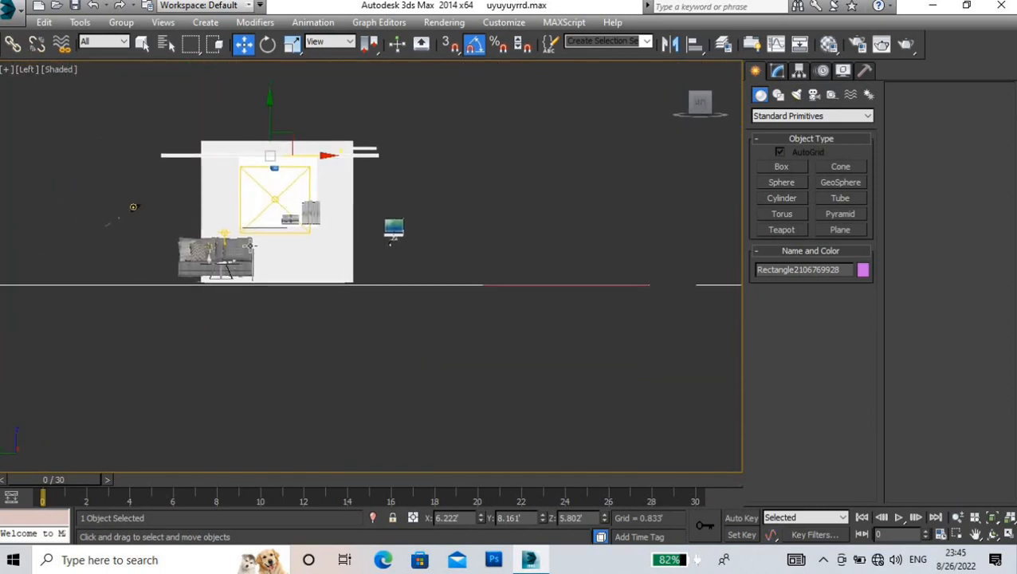
pyautogui.scroll(2, 231, 267)
pyautogui.click(233, 271)
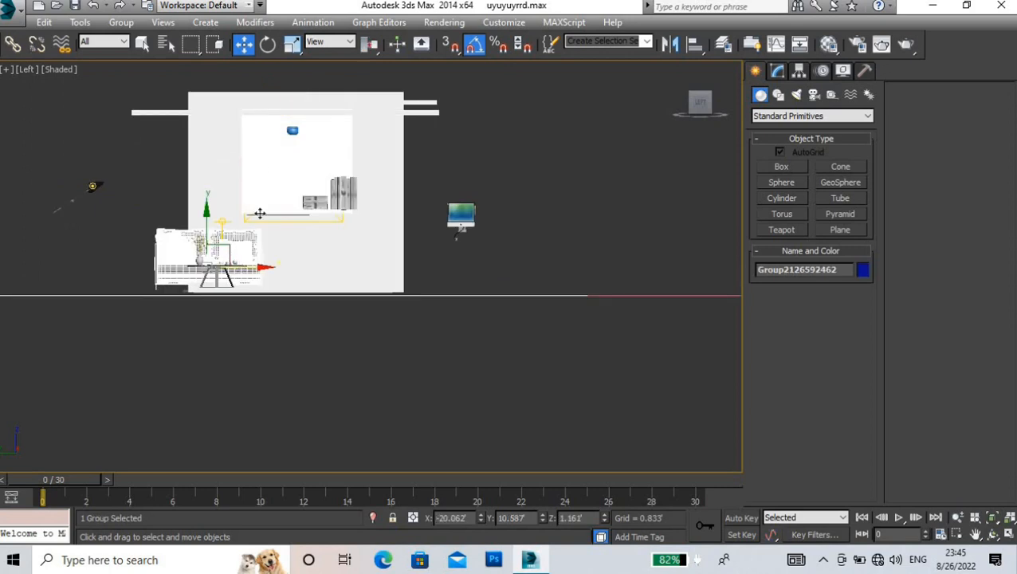
pyautogui.scroll(2, 243, 113)
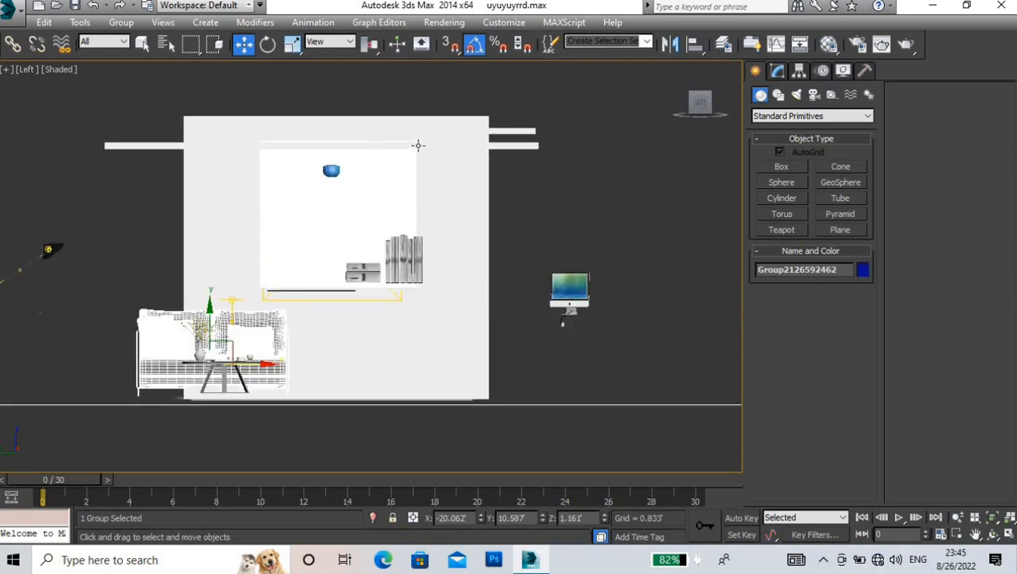
pyautogui.scroll(2, 508, 134)
pyautogui.click(533, 123)
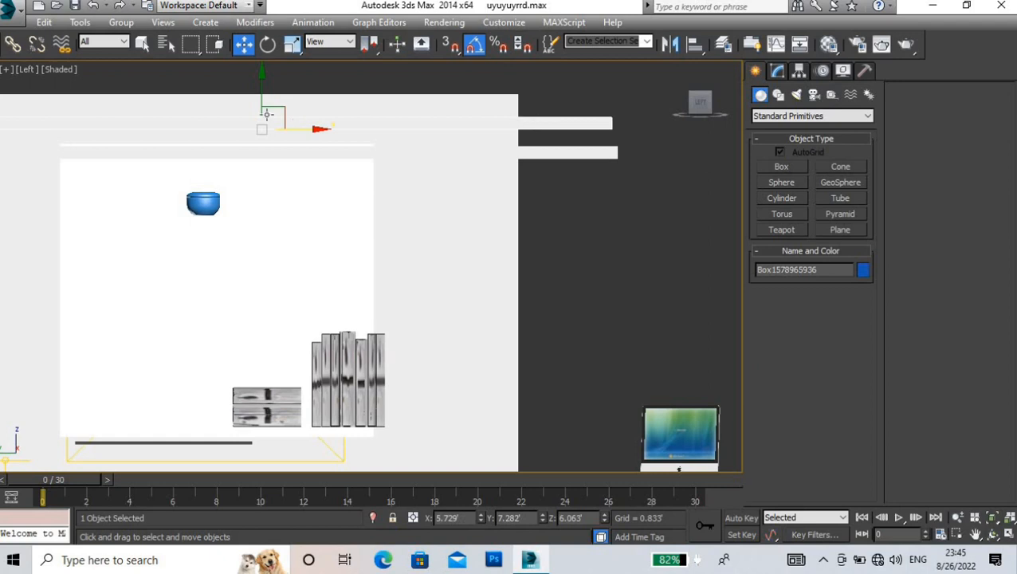
pyautogui.click(72, 69)
pyautogui.click(107, 192)
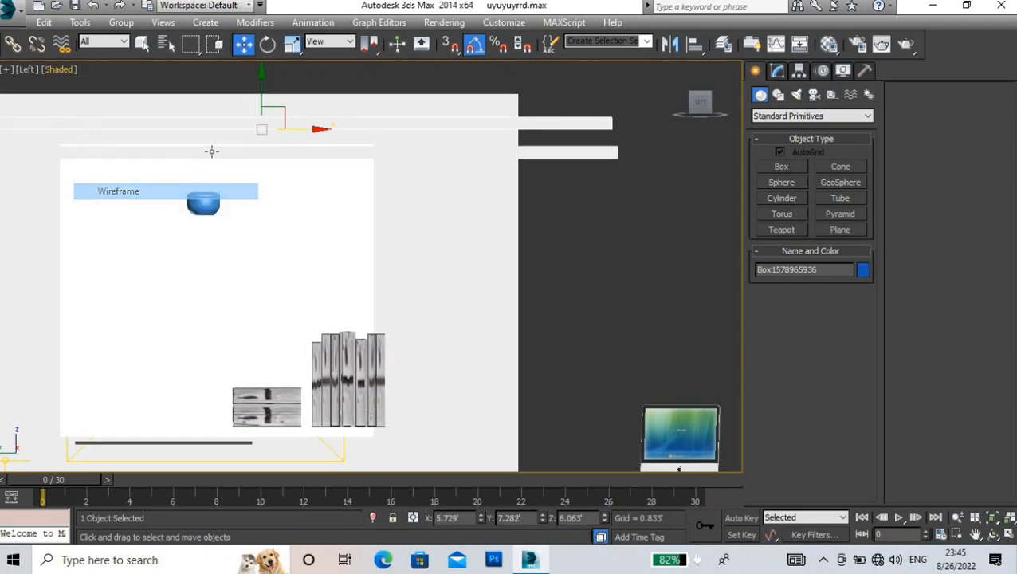
pyautogui.moveTo(262, 110); pyautogui.dragTo(262, 115)
# - Create a plane VRayLight in the gap between the ceiling box and the dropped frame, half-length about 3.435' and half-width about 0.089'
pyautogui.click(795, 95)
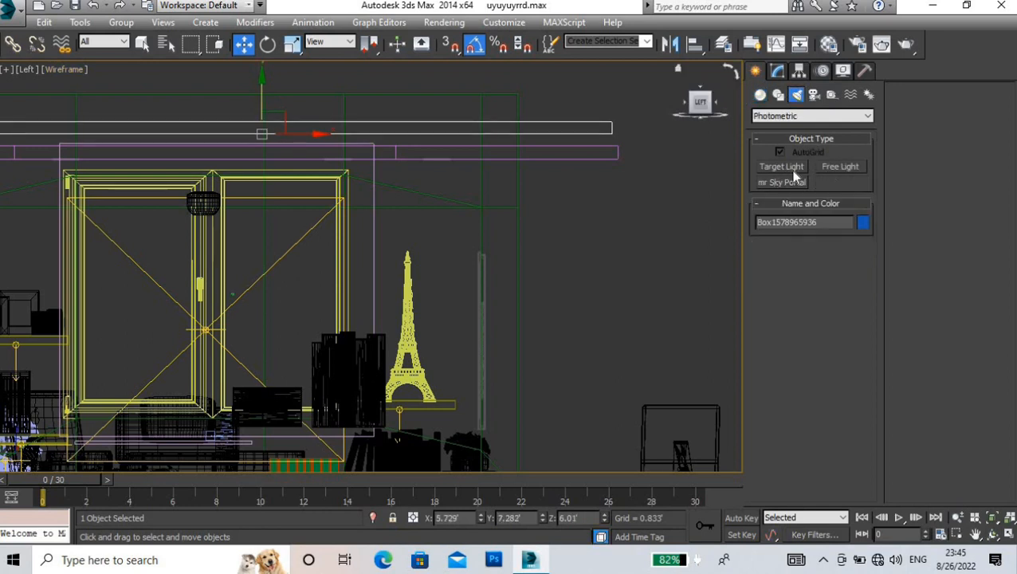
pyautogui.click(783, 117)
pyautogui.click(777, 144)
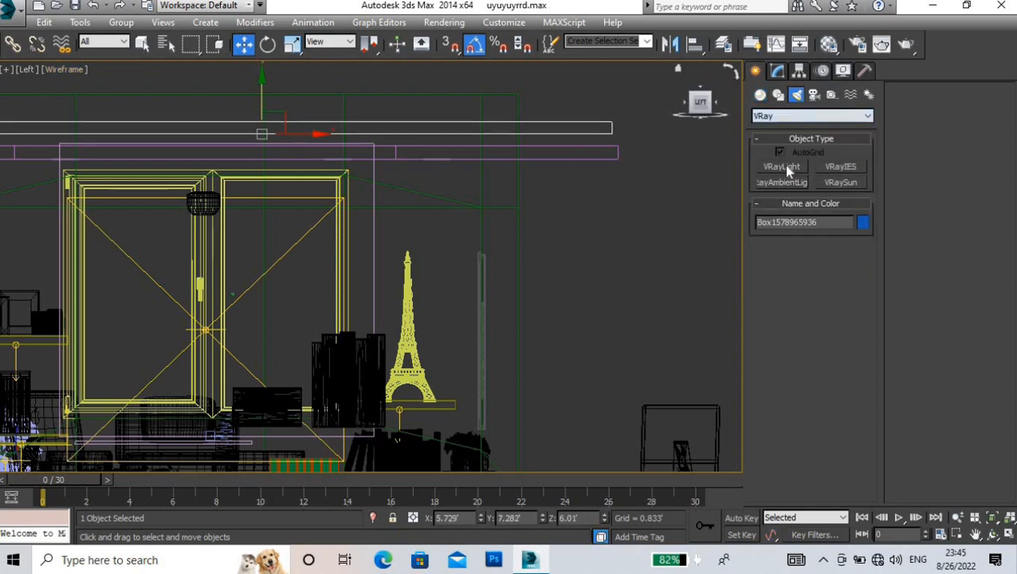
pyautogui.click(781, 167)
pyautogui.moveTo(521, 157); pyautogui.dragTo(570, 152, button='middle')
pyautogui.scroll(-2, 579, 145)
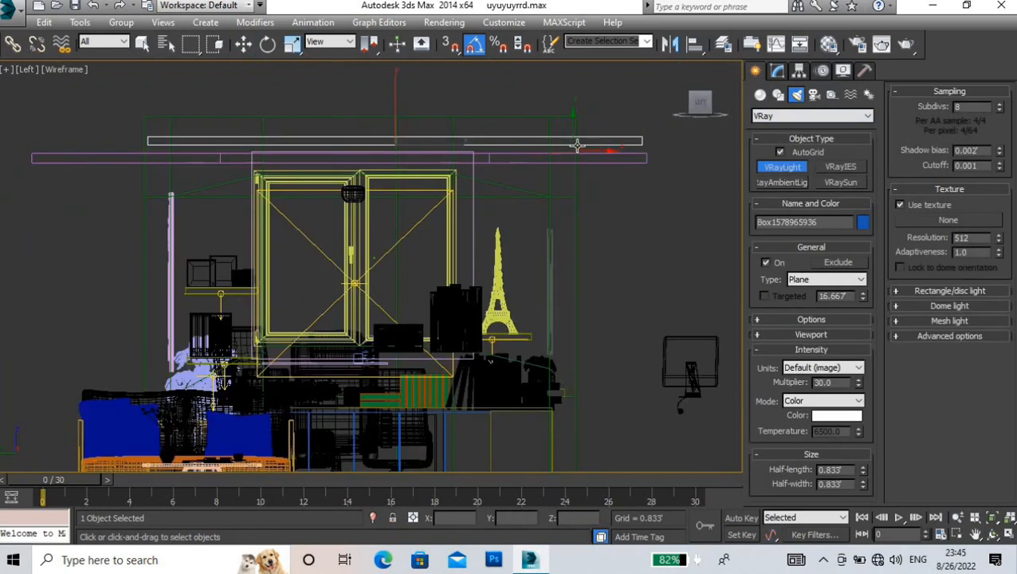
pyautogui.moveTo(579, 145); pyautogui.dragTo(147, 156)
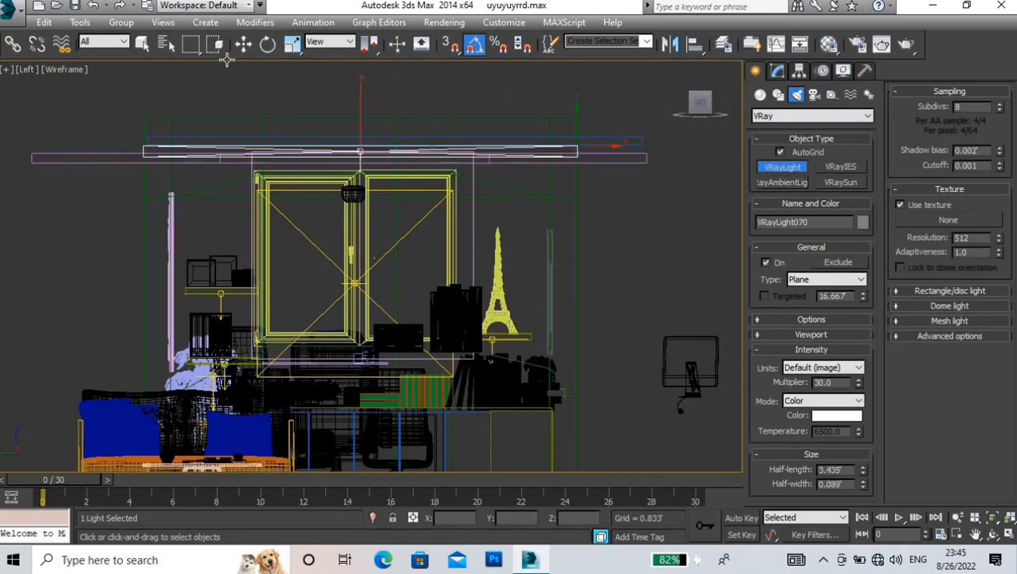
pyautogui.click(244, 43)
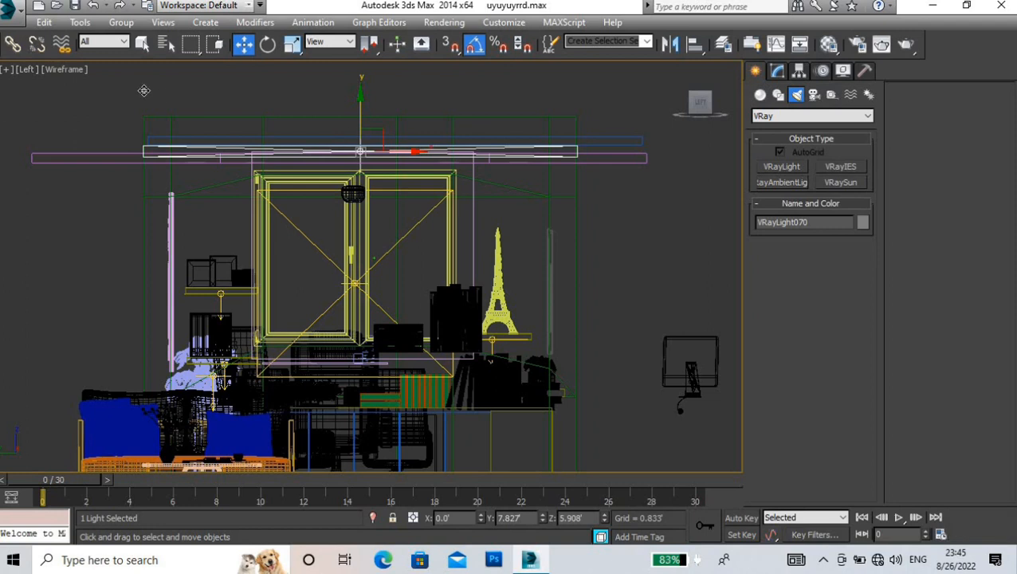
# - Show the shaded perspective view and move the cove VRayLight along X to about 1.832'
pyautogui.press('c')
pyautogui.click(93, 70)
pyautogui.click(134, 103)
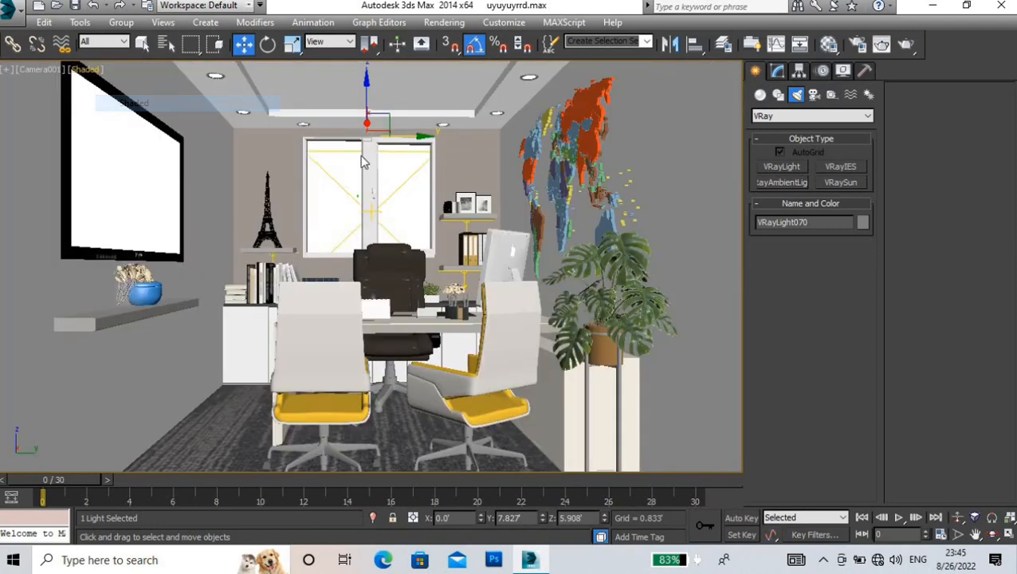
pyautogui.press('p')
pyautogui.moveTo(361, 154)
pyautogui.keyDown('alt'); pyautogui.mouseDown(button='middle')
pyautogui.moveTo(348, 196)
pyautogui.moveTo(379, 181)
pyautogui.moveTo(359, 168)
pyautogui.moveTo(367, 160)
pyautogui.mouseUp(button='middle'); pyautogui.keyUp('alt')
pyautogui.moveTo(382, 136); pyautogui.dragTo(386, 132)
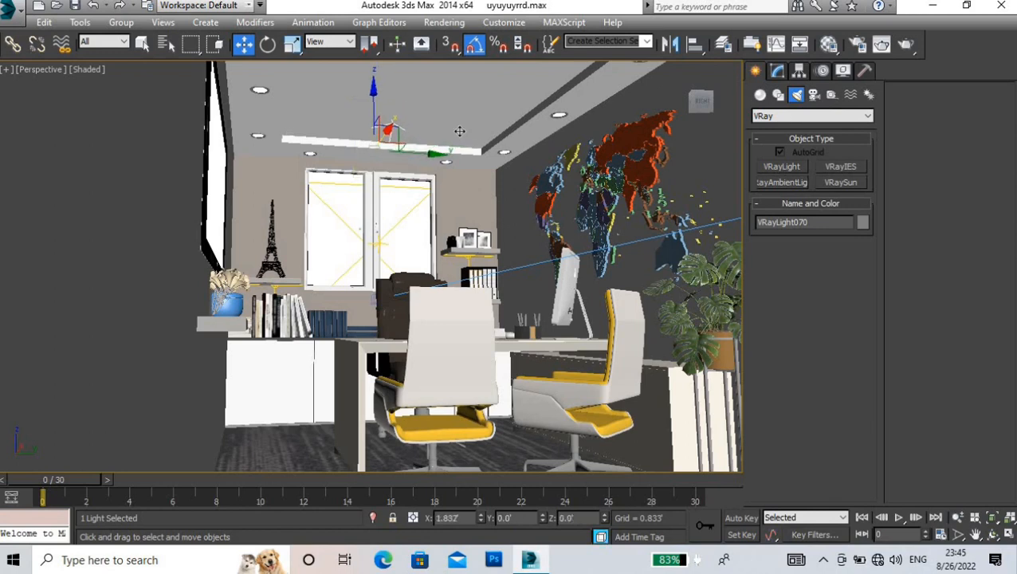
# - Set the cove VRayLight's intensity multiplier to 80 and its colour to orange
pyautogui.click(777, 70)
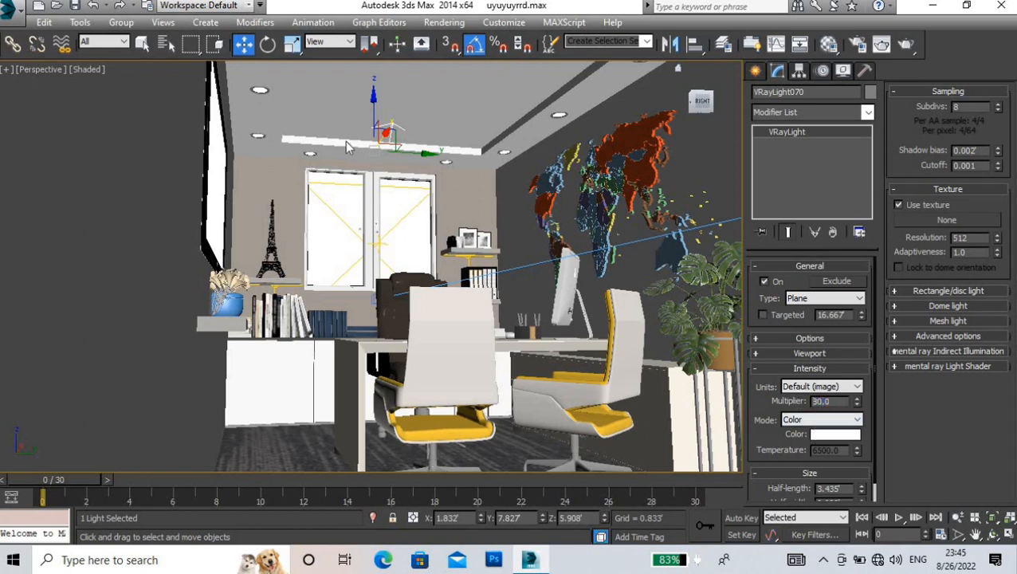
pyautogui.click(305, 94)
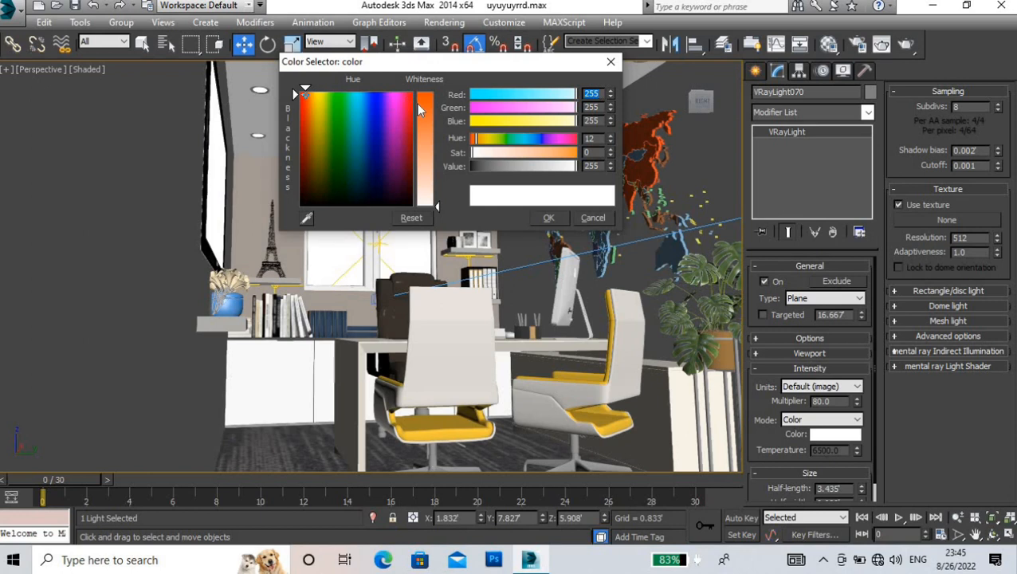
pyautogui.click(418, 104)
pyautogui.click(549, 219)
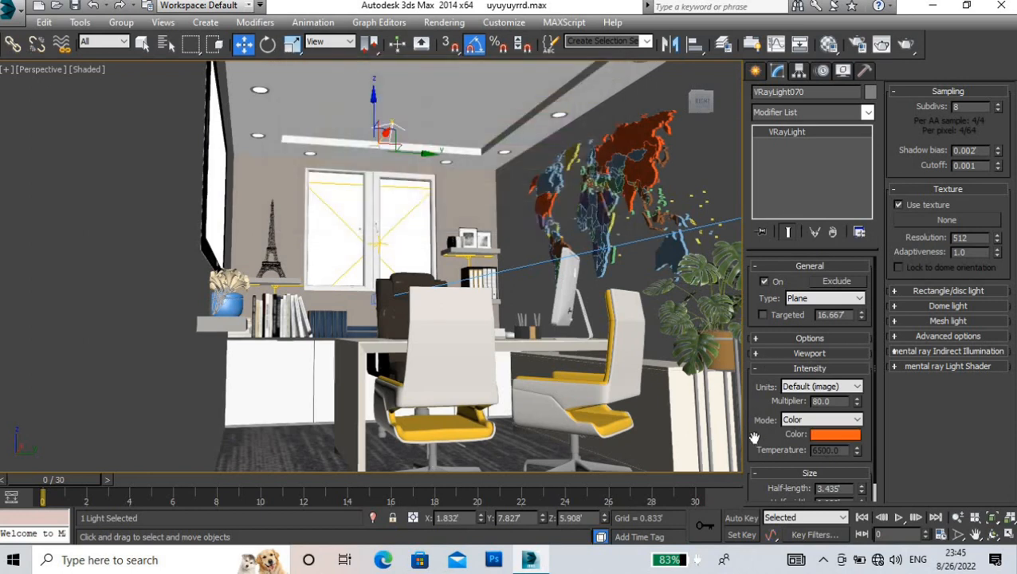
pyautogui.click(780, 340)
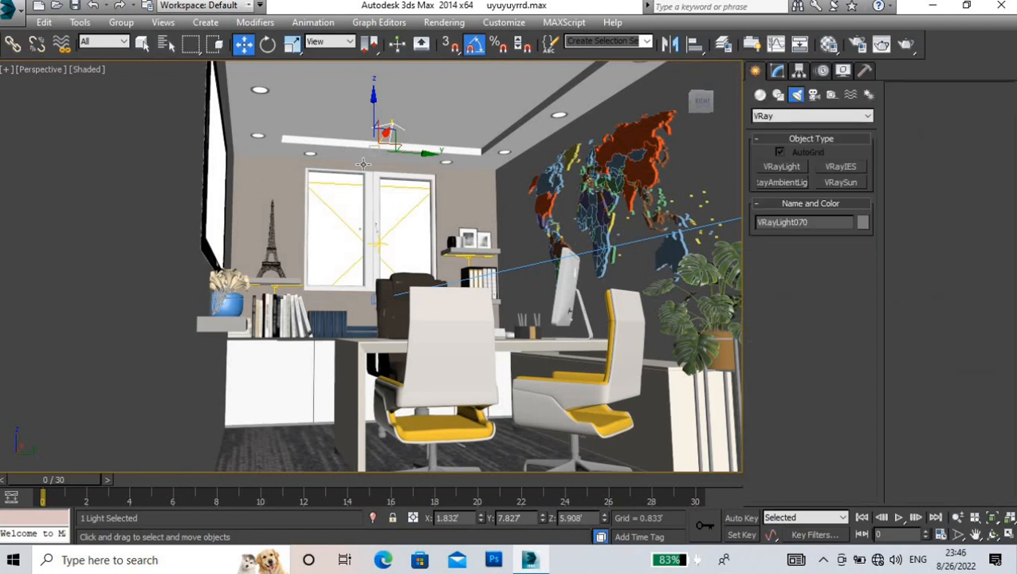
# - Make an instance of the cove light rotated 90 degrees about Z and move it along the map-wall side, to about Y 10.636'
pyautogui.press('e')
pyautogui.keyDown('shift'); pyautogui.moveTo(328, 135); pyautogui.dragTo(332, 137); pyautogui.keyUp('shift')
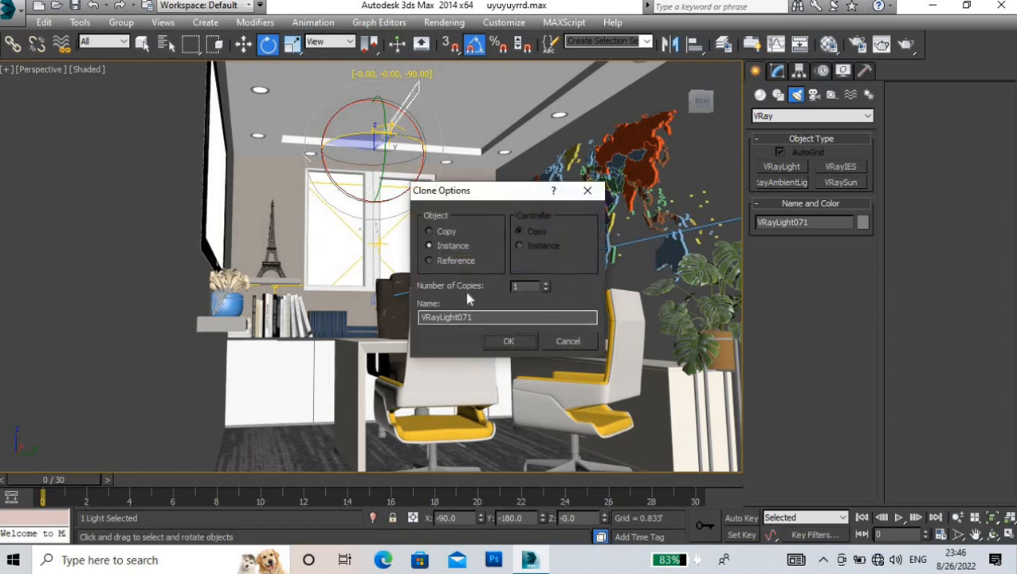
pyautogui.click(501, 343)
pyautogui.press('w')
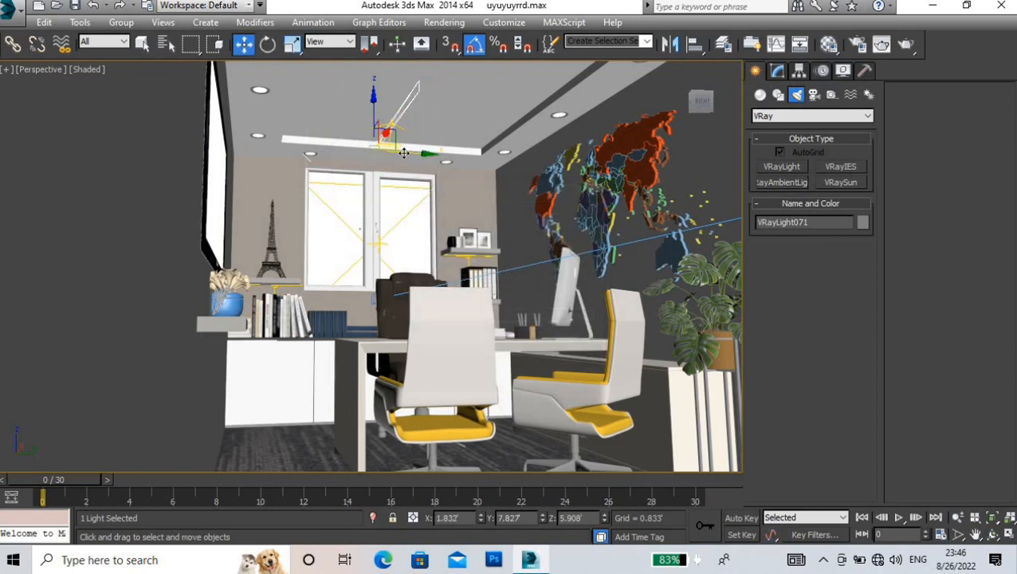
pyautogui.moveTo(399, 143)
pyautogui.mouseDown()
pyautogui.moveTo(538, 150)
pyautogui.moveTo(507, 144)
pyautogui.mouseUp()
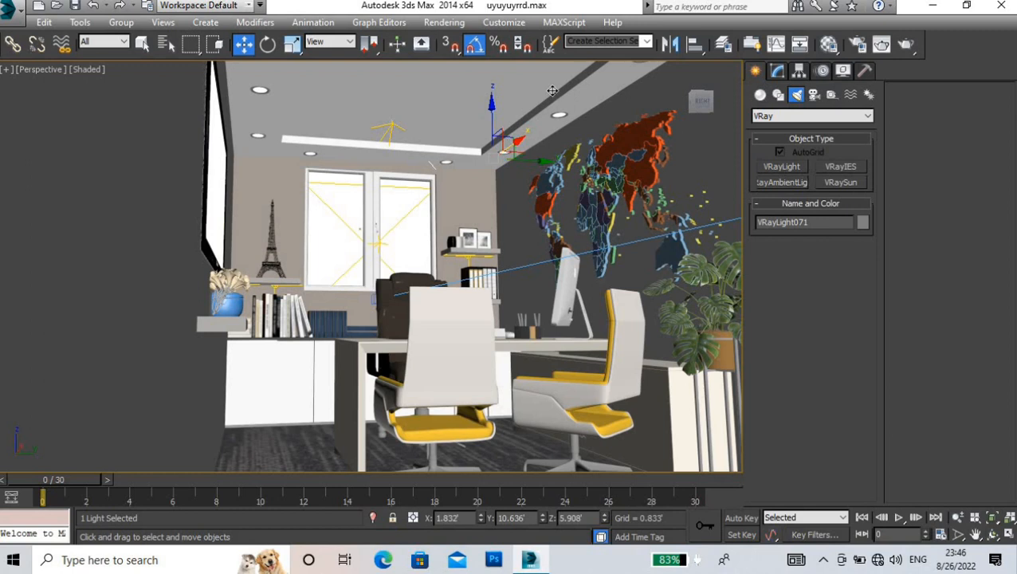
# - Instance the side cove light toward the TV wall, mirror it on Y without cloning, and place it at about X 5.277', Y 5.565'
pyautogui.moveTo(551, 90)
pyautogui.mouseDown()
pyautogui.moveTo(611, 98)
pyautogui.moveTo(343, 76)
pyautogui.mouseUp()
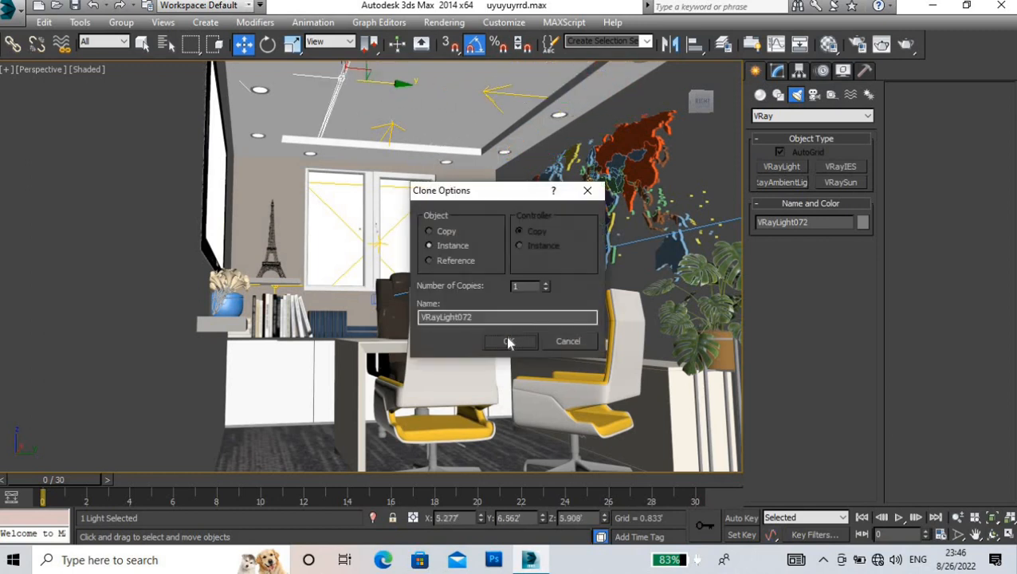
pyautogui.click(508, 341)
pyautogui.click(670, 44)
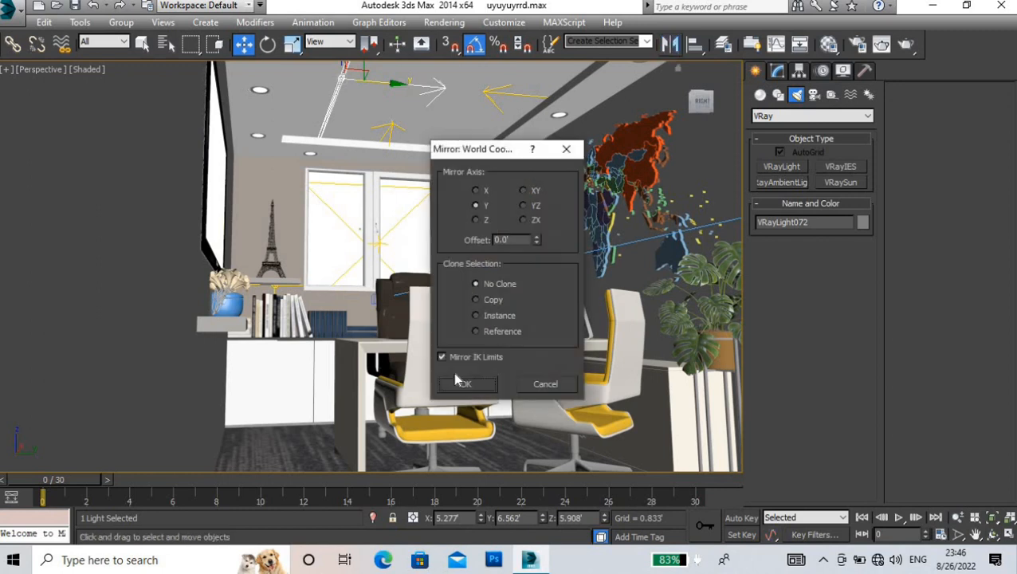
pyautogui.click(464, 383)
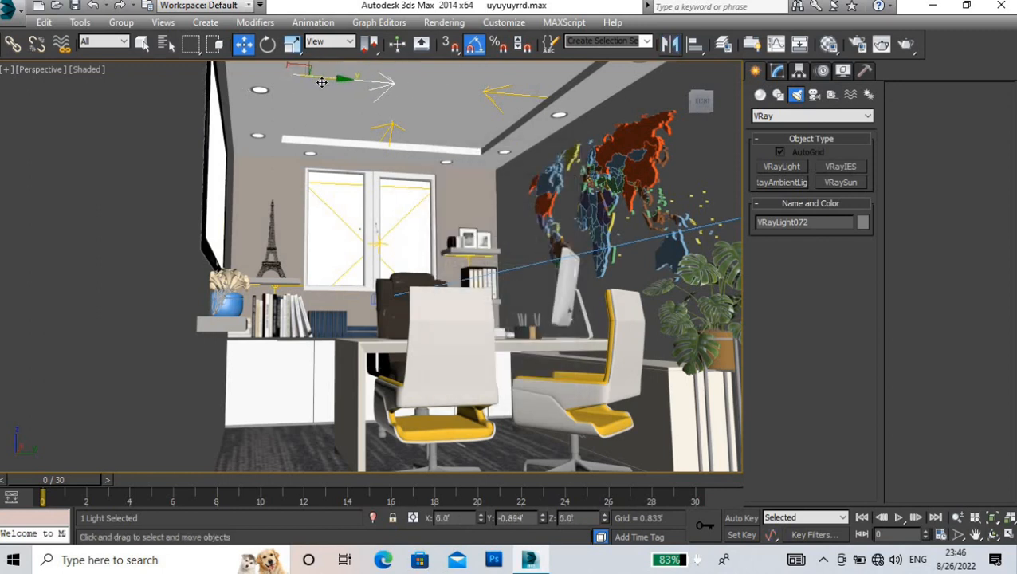
pyautogui.moveTo(330, 82); pyautogui.dragTo(322, 82)
pyautogui.press('c')
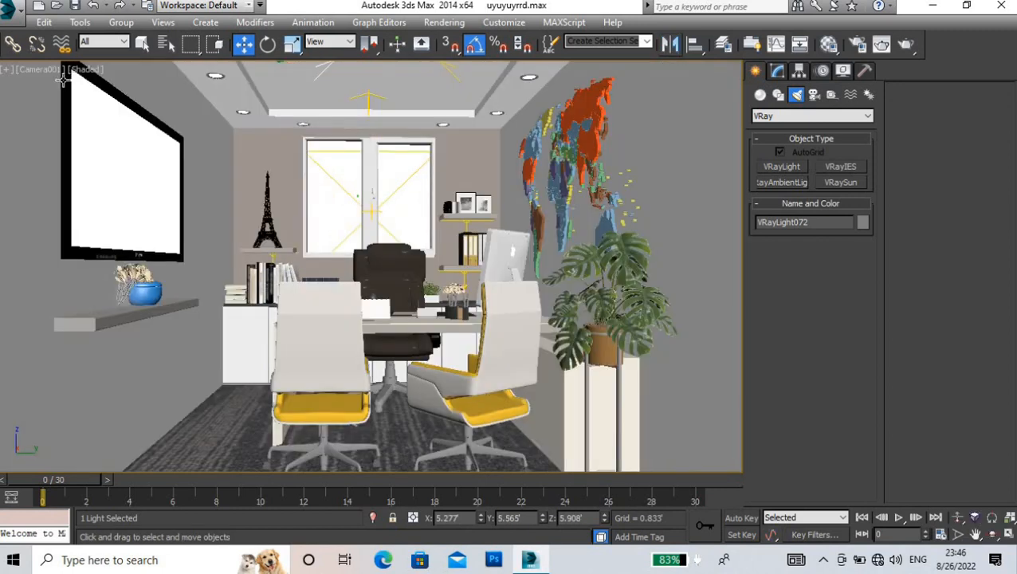
# - Review the V-Ray render setup: frame buffer, image sampler, GI environment and global illumination settings
pyautogui.click(762, 95)
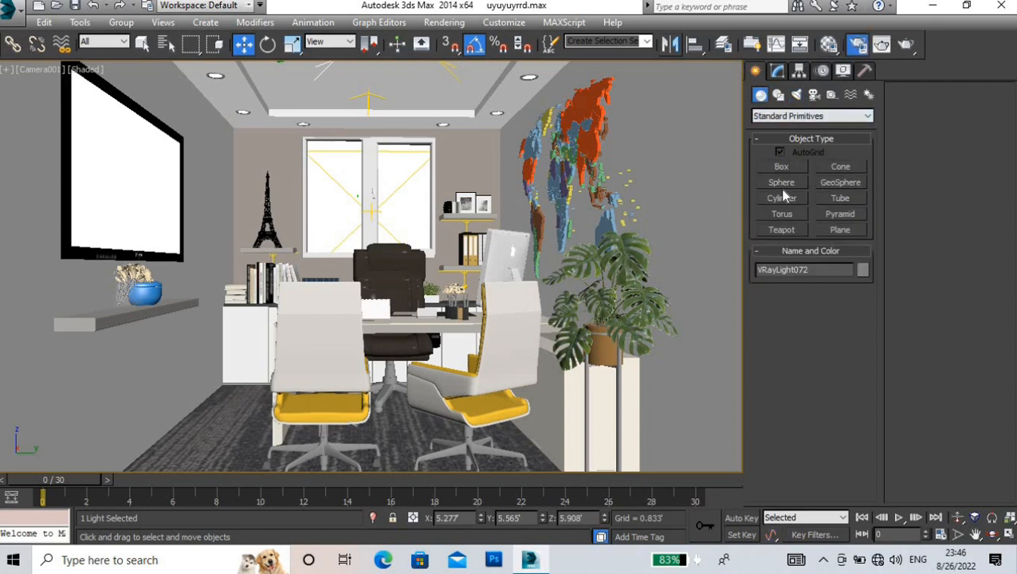
pyautogui.press('F10')
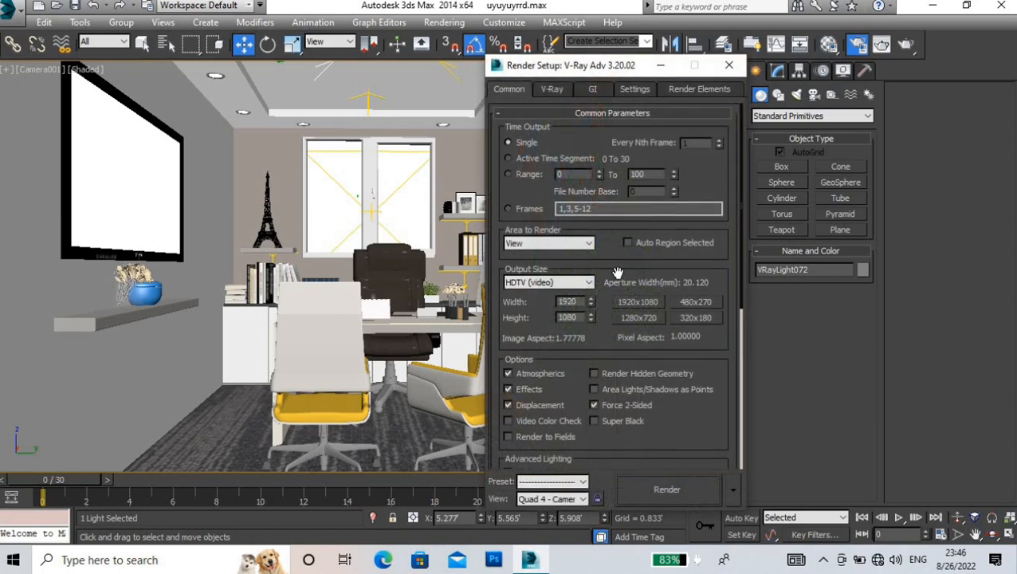
pyautogui.click(551, 89)
pyautogui.click(571, 143)
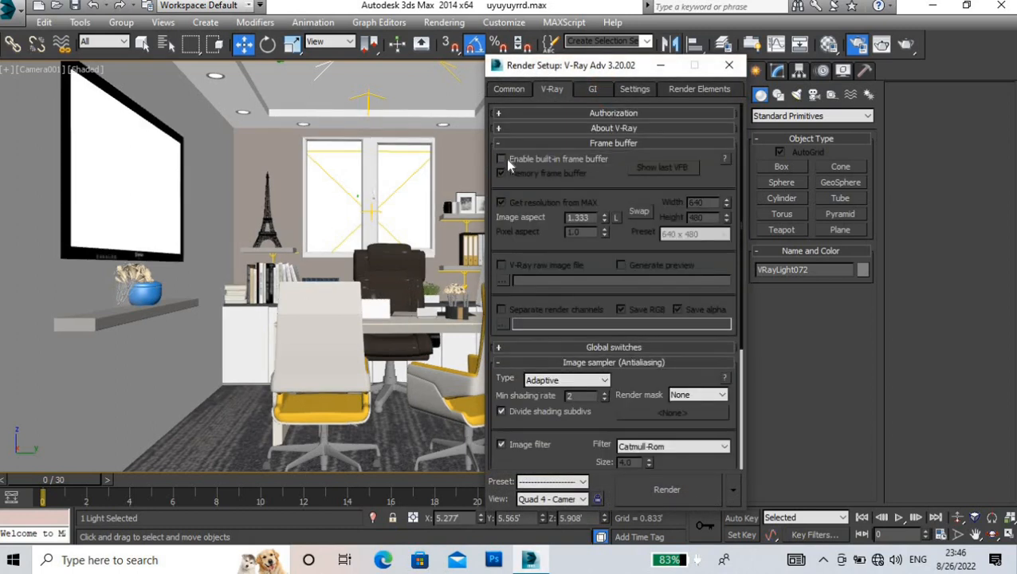
pyautogui.click(503, 159)
pyautogui.click(504, 160)
pyautogui.click(542, 142)
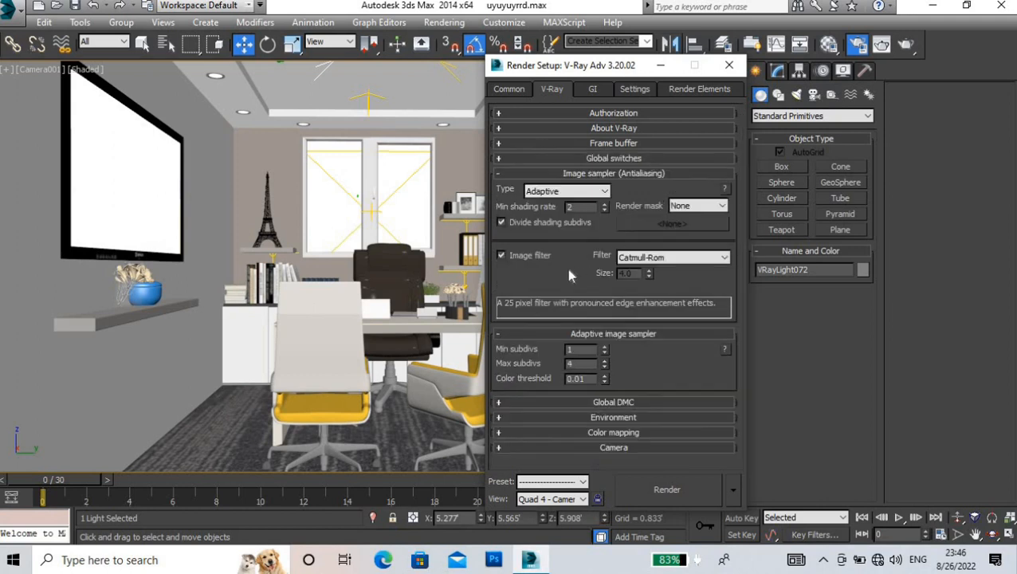
pyautogui.click(577, 192)
pyautogui.click(577, 193)
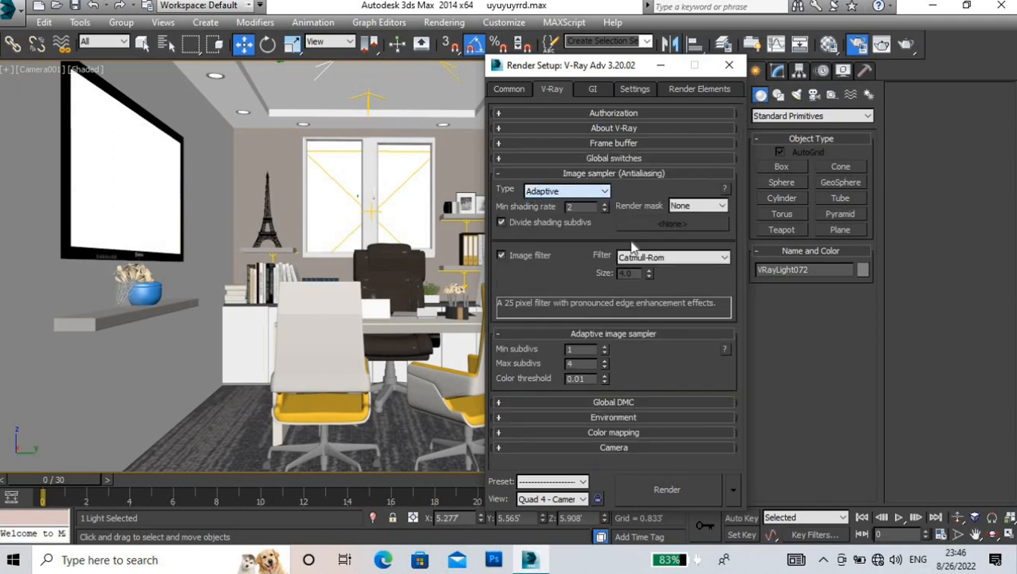
pyautogui.click(573, 417)
pyautogui.click(501, 310)
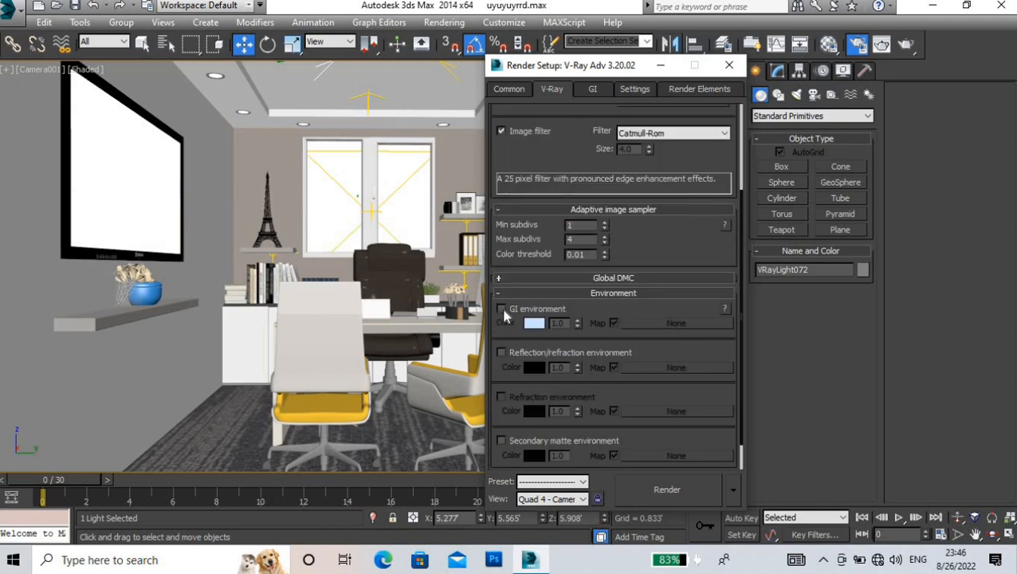
pyautogui.click(502, 310)
pyautogui.click(592, 91)
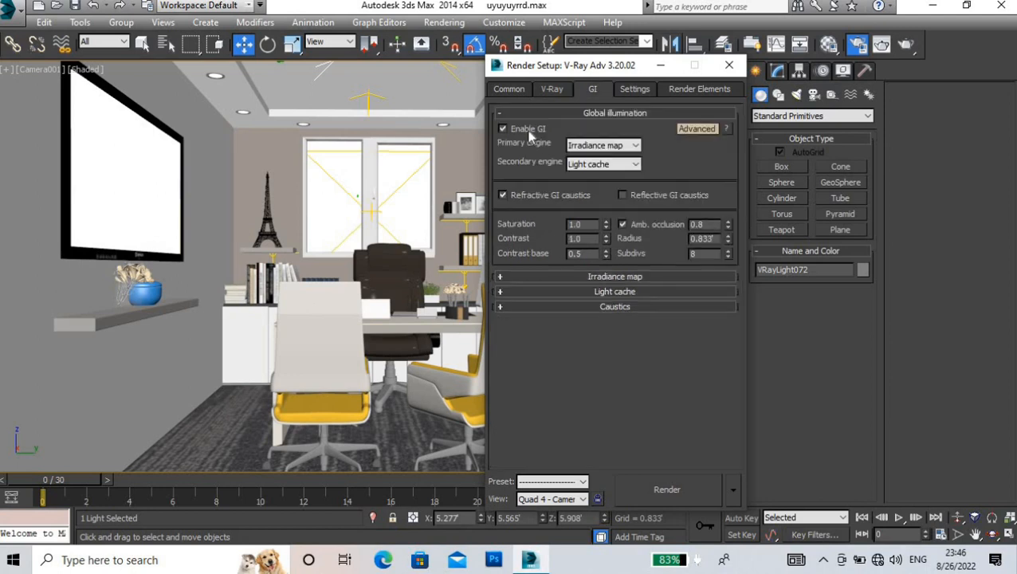
pyautogui.click(636, 278)
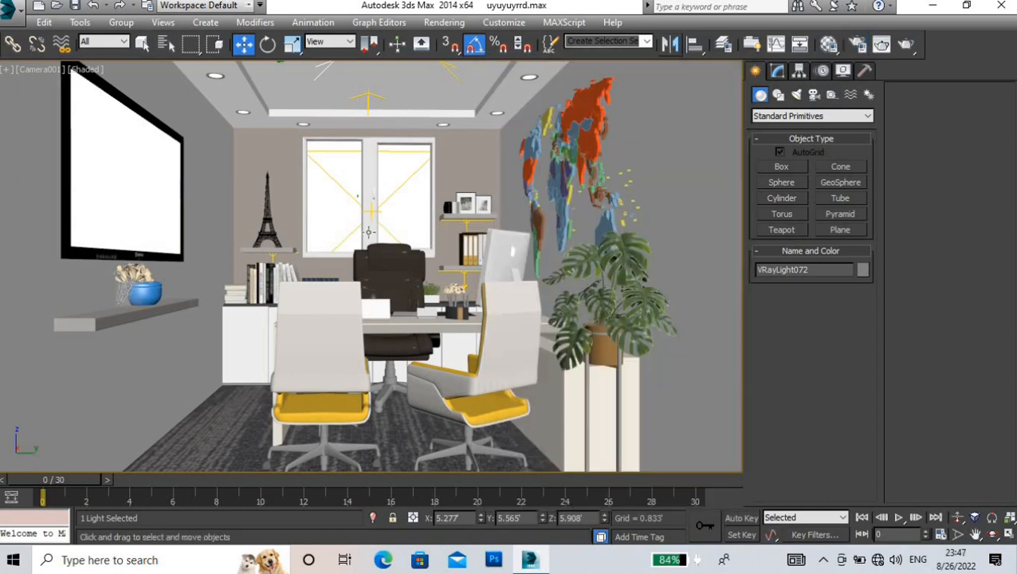
# - Raise the Eiffel Tower and its wall shelf together by about 0.509'
pyautogui.click(267, 248)
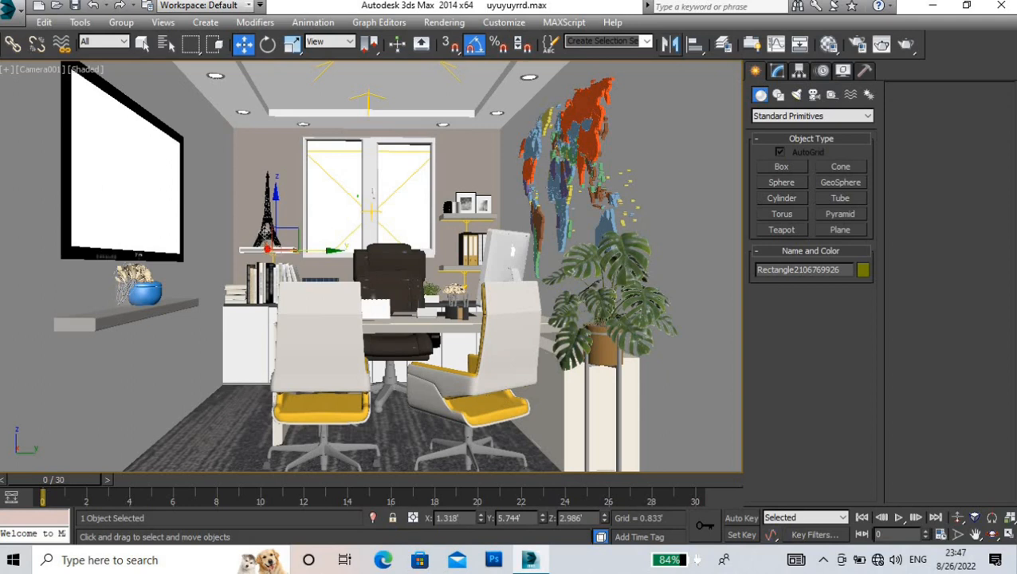
pyautogui.keyDown('ctrl'); pyautogui.click(266, 233); pyautogui.keyUp('ctrl')
pyautogui.moveTo(266, 226); pyautogui.dragTo(266, 193)
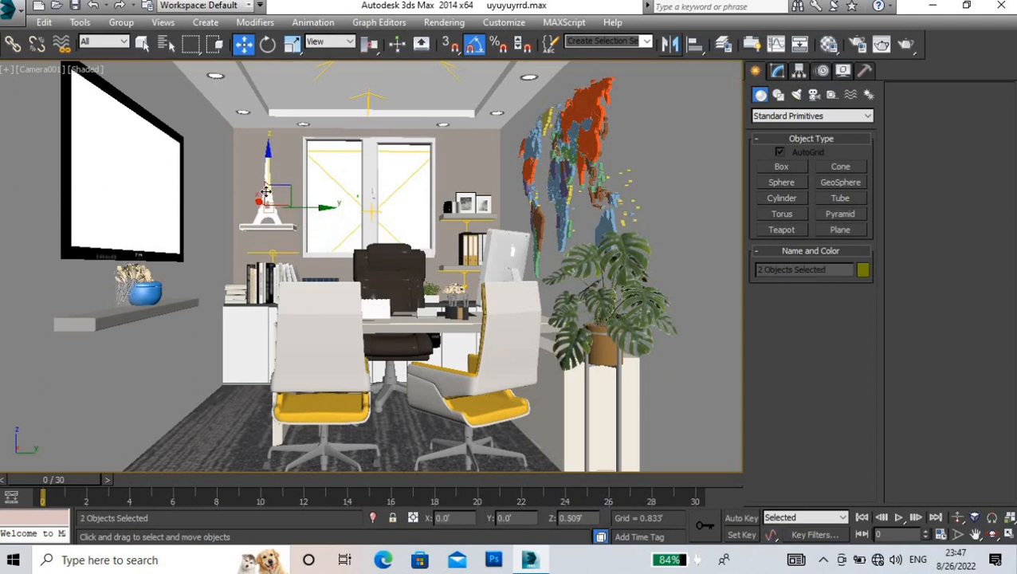
# - Limit selection to lights and move the shelf's light up to about Y 5.663', Z 3.426', directly beneath the raised shelf
pyautogui.click(103, 42)
pyautogui.click(99, 94)
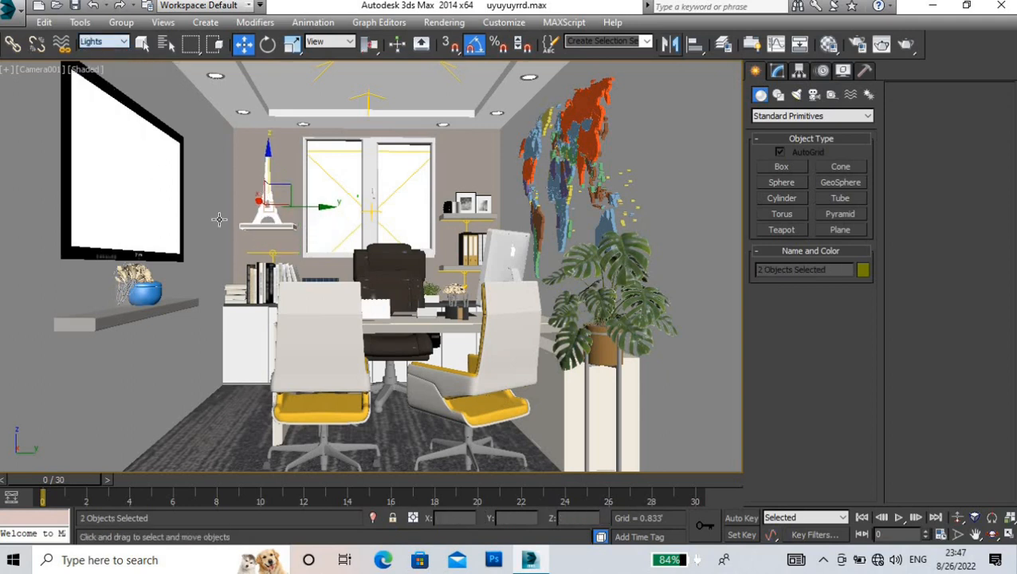
pyautogui.click(256, 255)
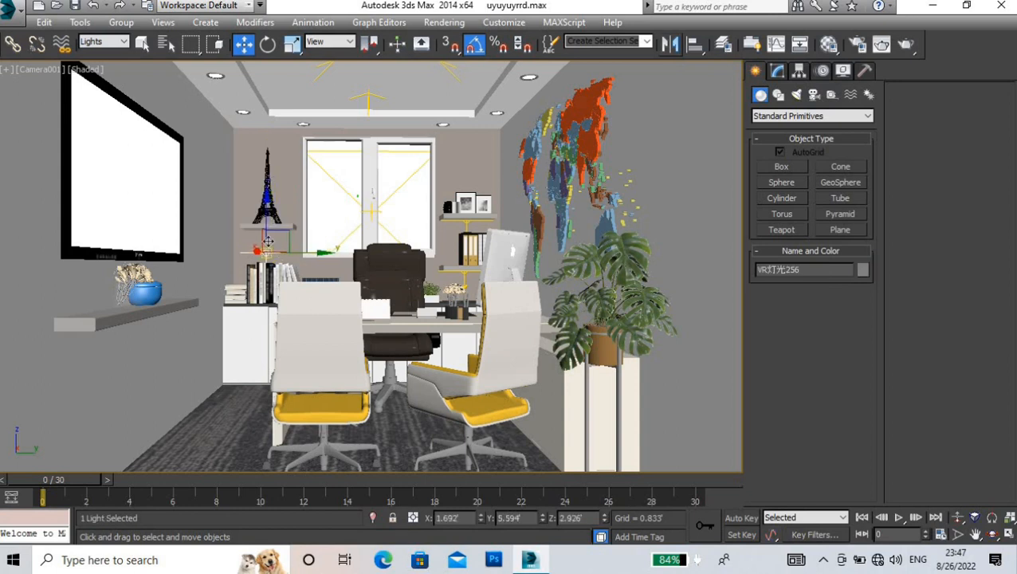
pyautogui.moveTo(268, 240); pyautogui.dragTo(297, 229)
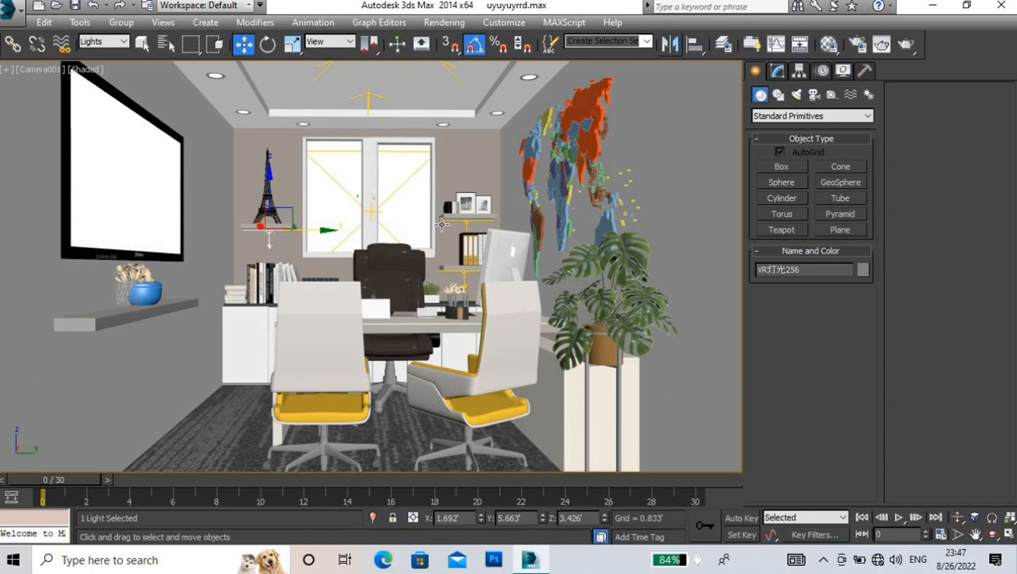
# - Reframe the camera view slightly, render the office from Camera001 and inspect the image as it is calculated
pyautogui.moveTo(441, 226); pyautogui.dragTo(441, 228, button='middle')
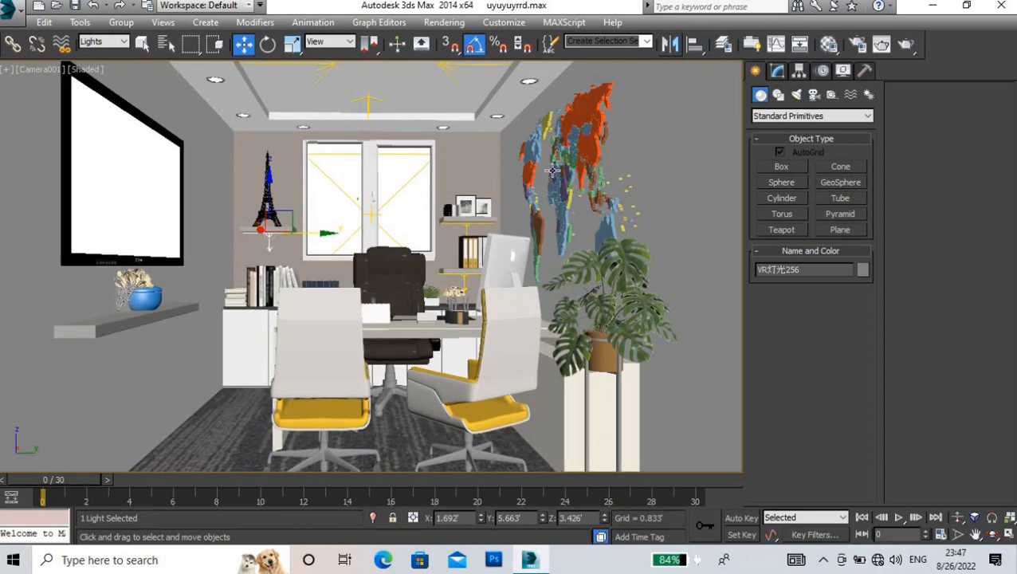
pyautogui.scroll(-1, 552, 169)
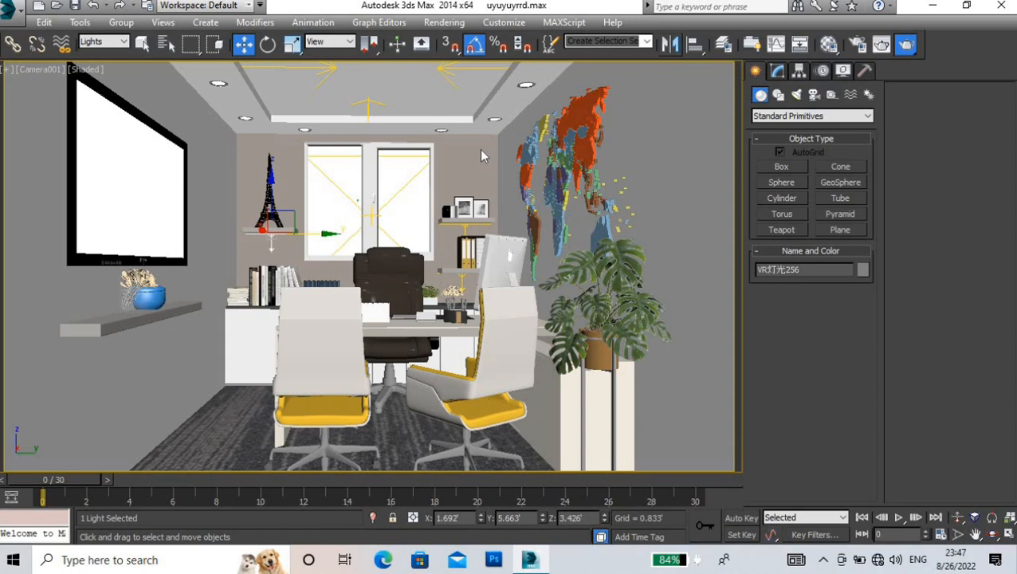
pyautogui.hotkey('shift', 'q')
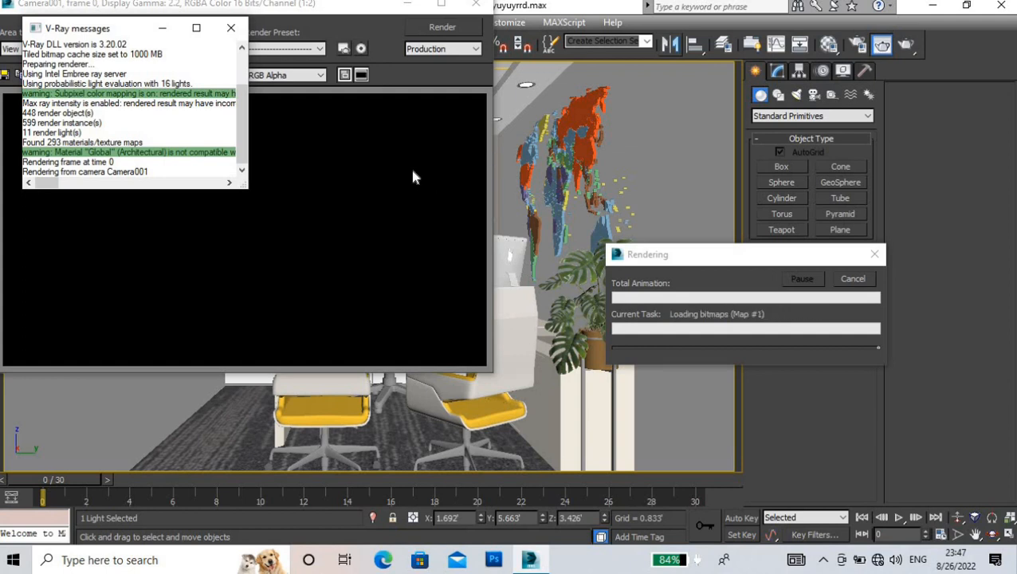
pyautogui.moveTo(685, 254); pyautogui.dragTo(611, 163)
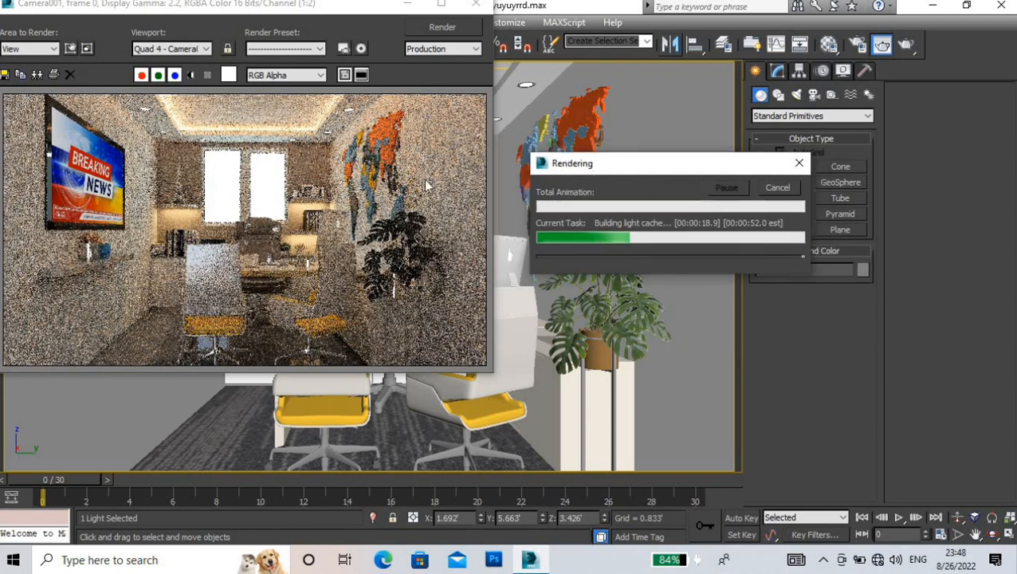
pyautogui.scroll(1, 226, 283)
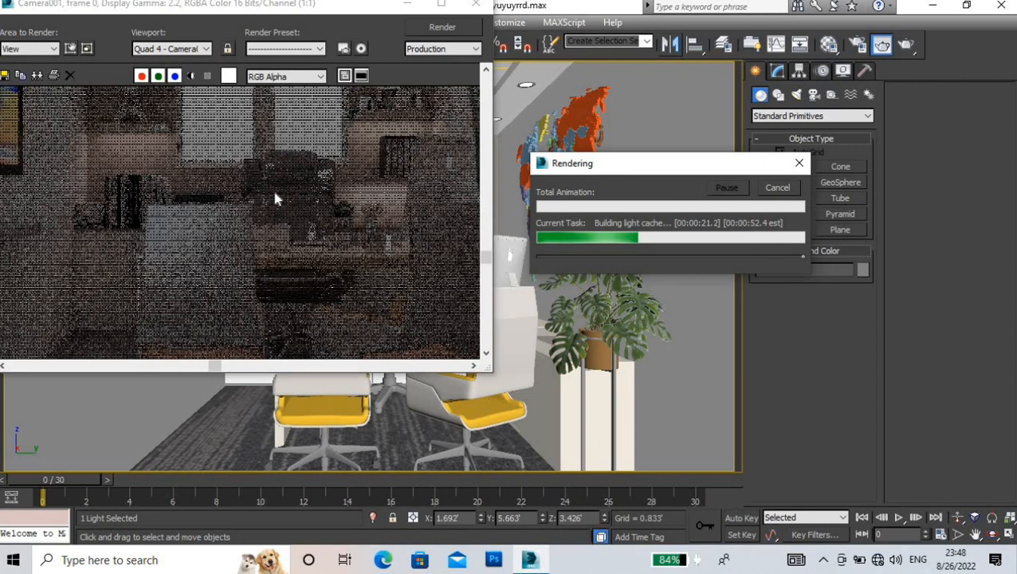
pyautogui.scroll(-1, 275, 199)
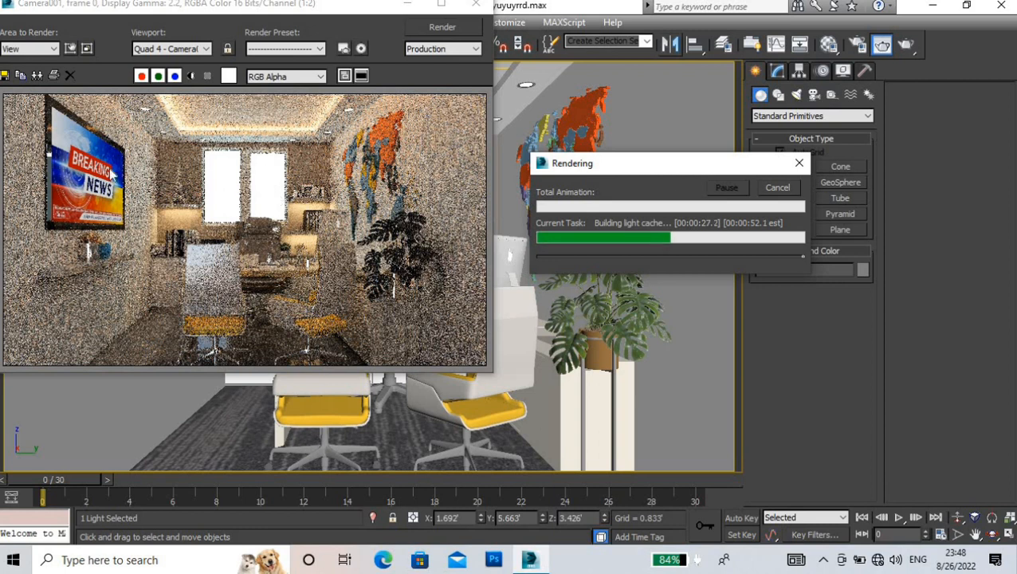
pyautogui.scroll(1, 44, 175)
pyautogui.moveTo(644, 168); pyautogui.dragTo(513, 174)
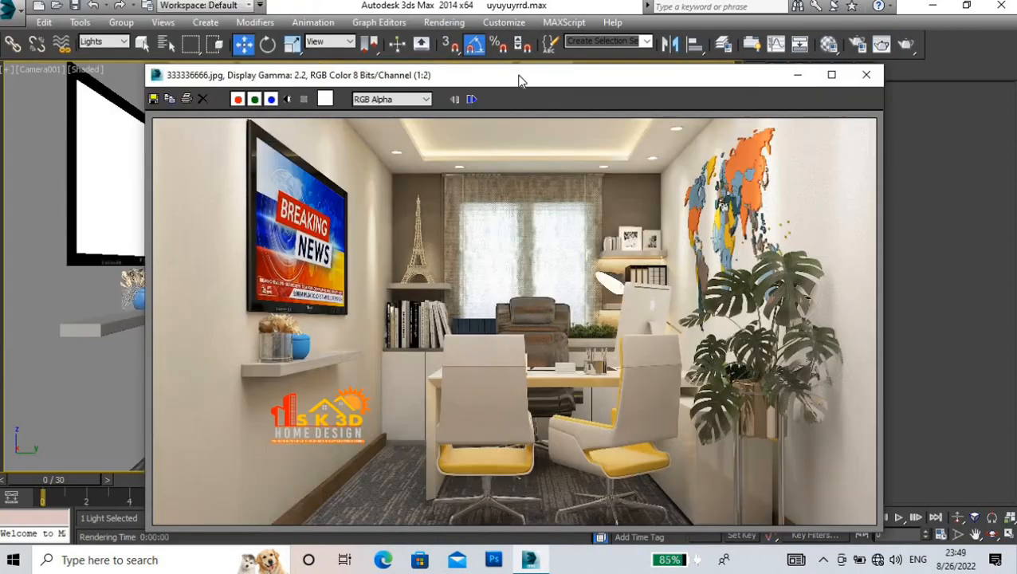
# - Examine the final office image 333336666.jpg in its own window
pyautogui.moveTo(374, 60); pyautogui.dragTo(361, 19)
pyautogui.scroll(1, 434, 329)
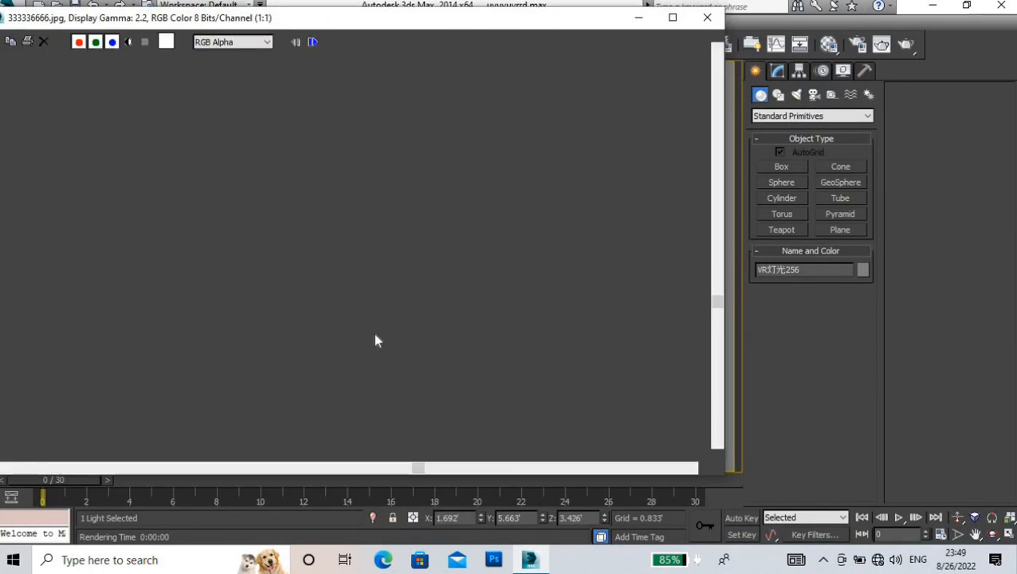
pyautogui.scroll(-1, 376, 340)
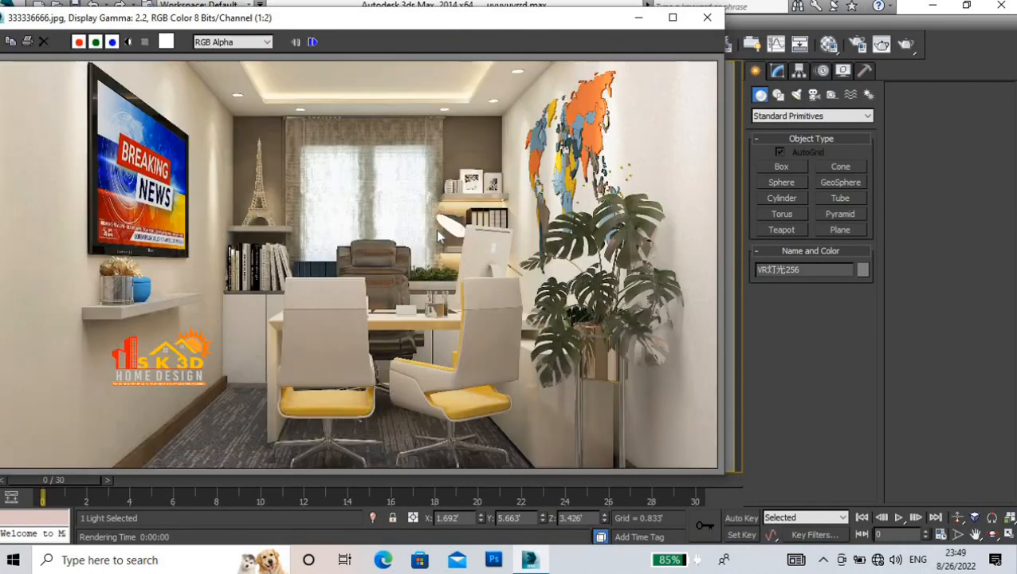
# - Examine the office image 333336666.jpg in a maximized window and put the image window away
pyautogui.click(672, 17)
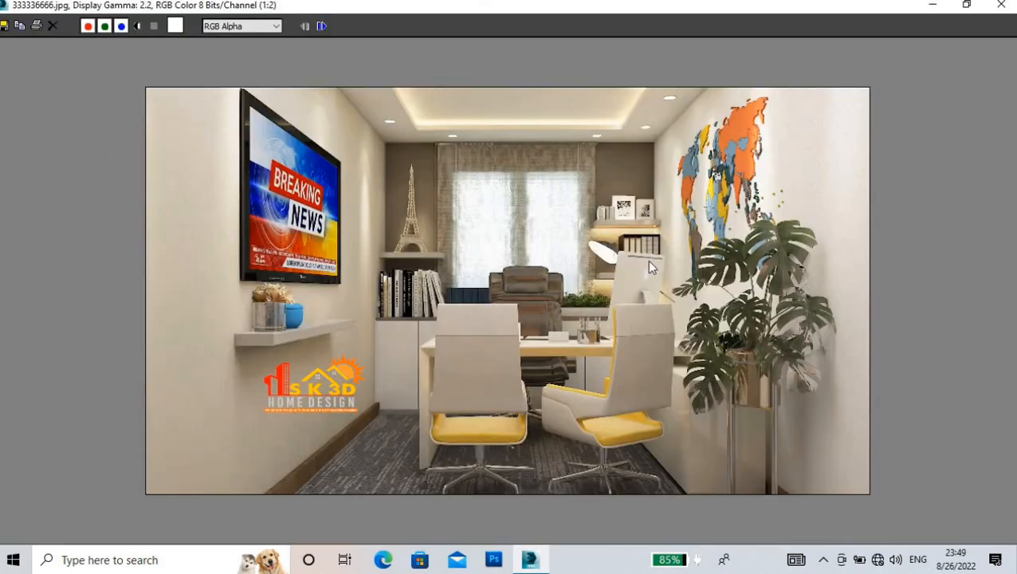
pyautogui.scroll(1, 647, 261)
pyautogui.scroll(-1, 650, 269)
pyautogui.click(966, 5)
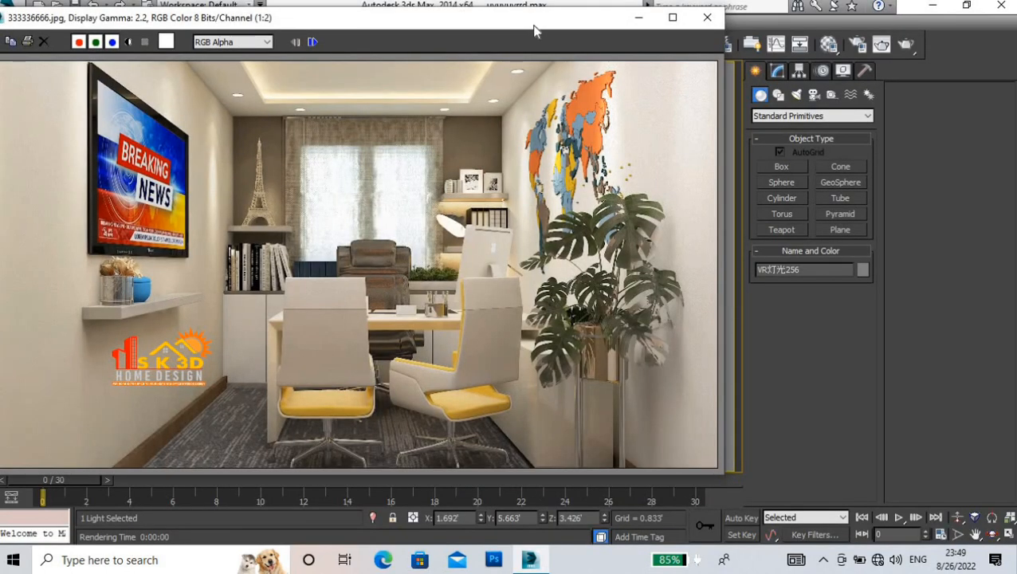
pyautogui.moveTo(535, 30); pyautogui.dragTo(748, 37)
pyautogui.click(943, 26)
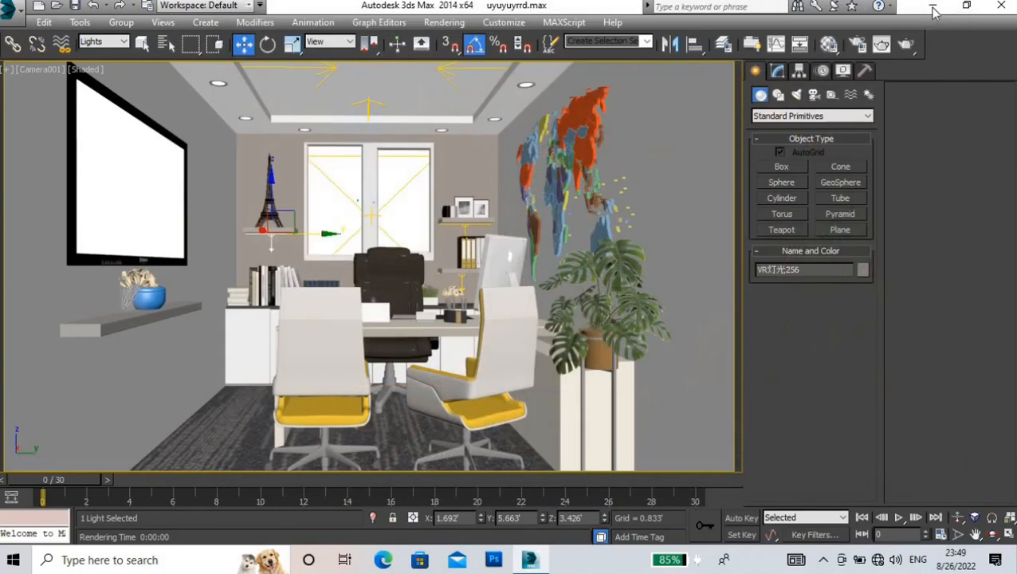
# - Switch to Windows Photos with 333336666.jpg from the desktop, compare it with the next office render, and view 333336666.jpg full screen
pyautogui.click(932, 5)
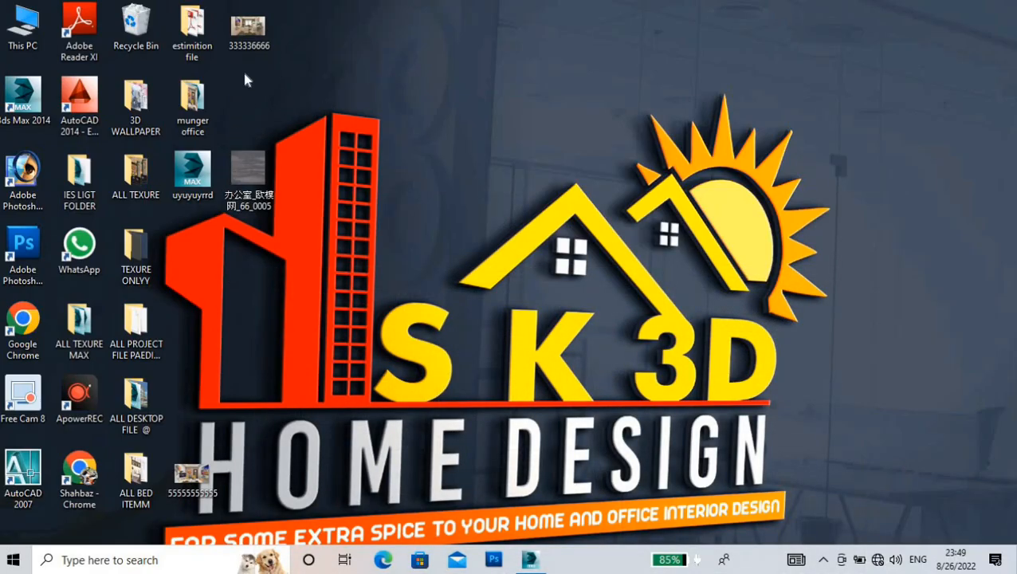
pyautogui.doubleClick(248, 33)
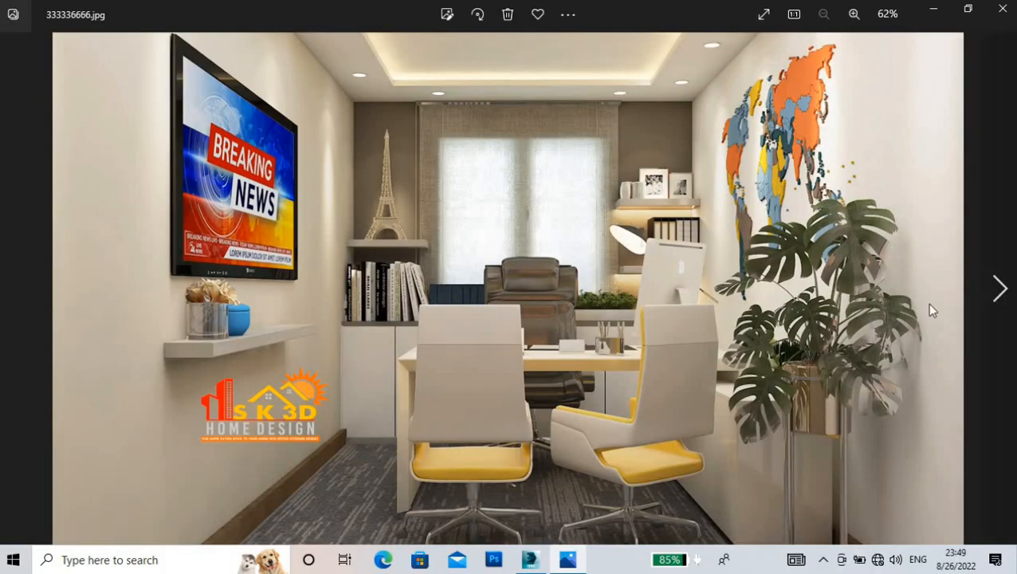
pyautogui.click(1001, 295)
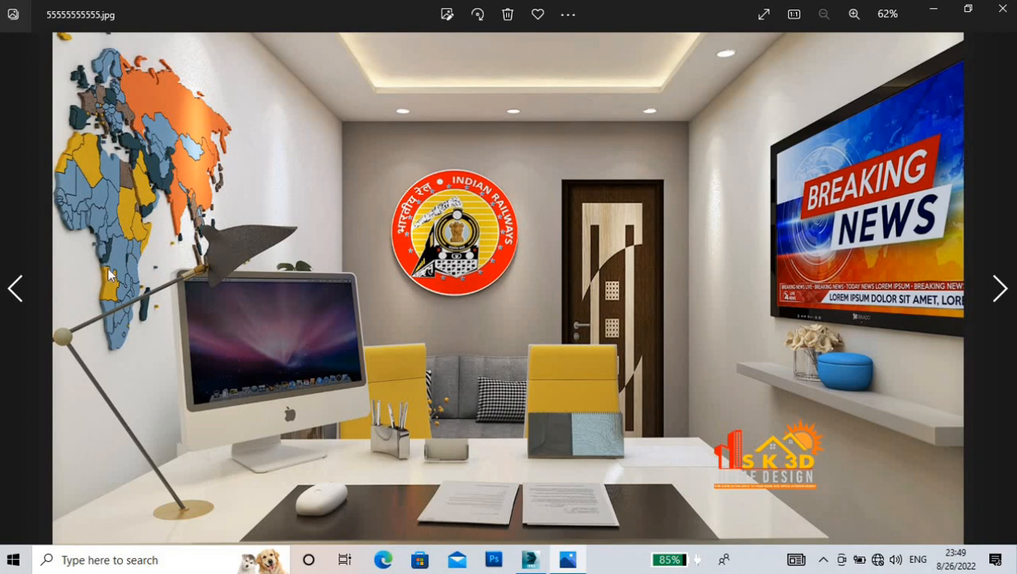
pyautogui.click(16, 295)
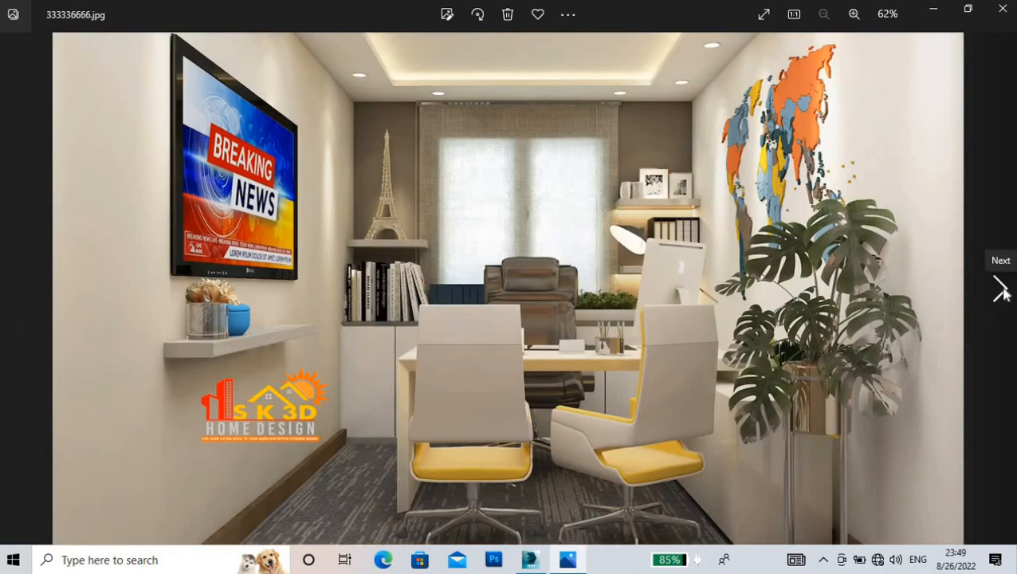
pyautogui.click(763, 14)
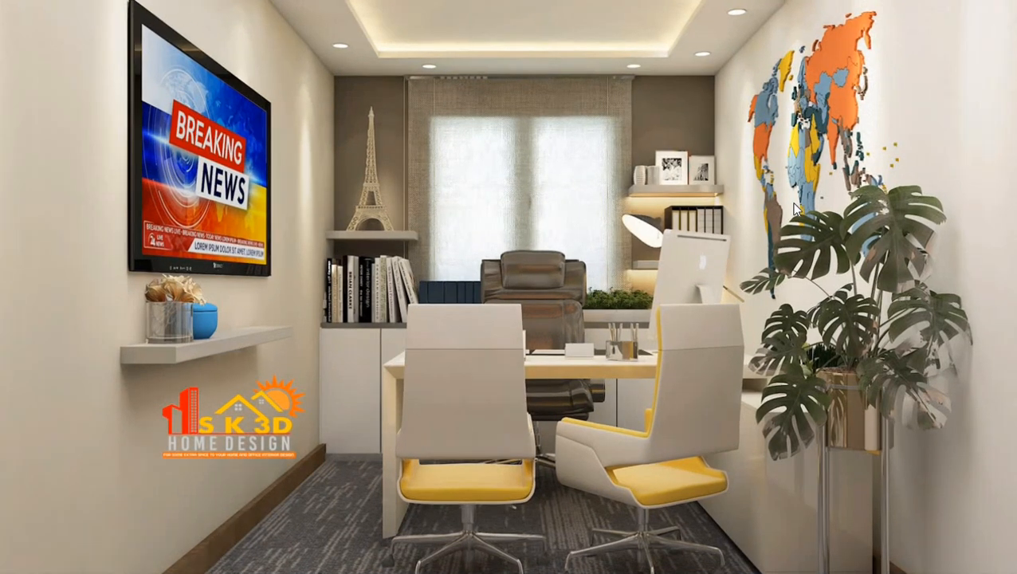